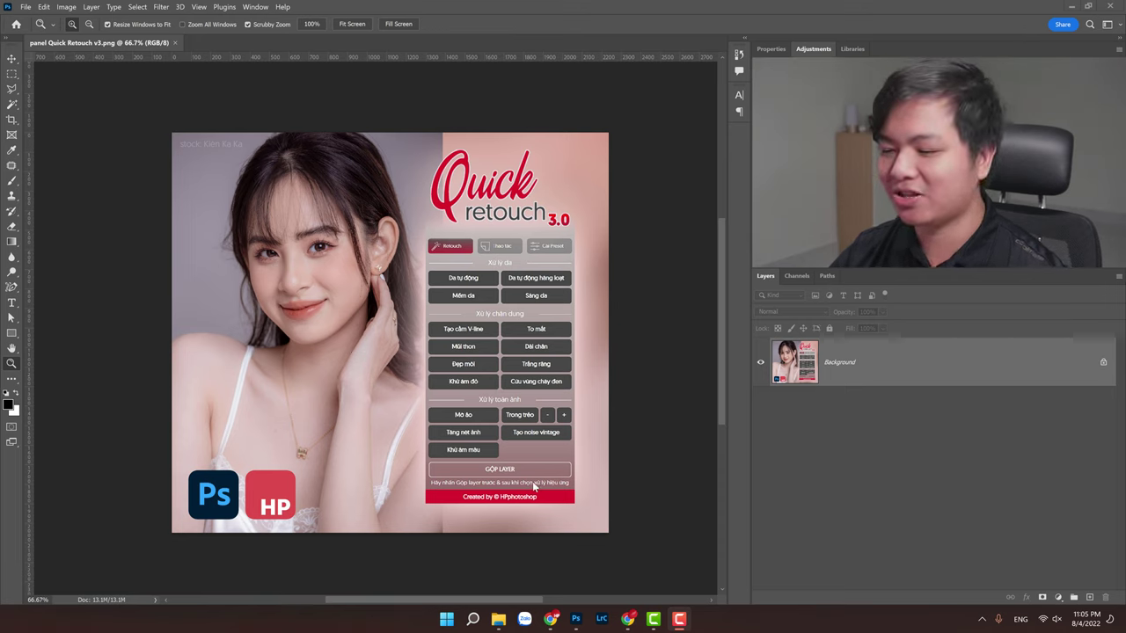
Step: Bring up Chrome's jump list from its taskbar icon
{"action": "right_click", "coordinate": [550, 619]}
Step: Open a new incognito Chrome window and load store.hoangphucphoto.com
{"action": "left_click", "coordinate": [537, 528]}
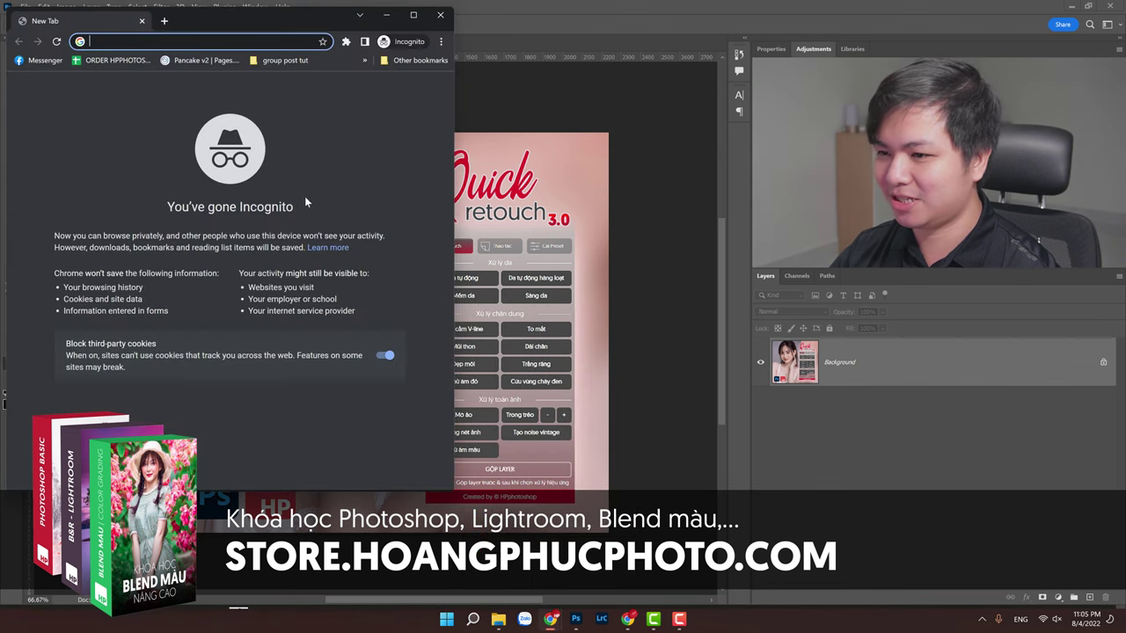
{"action": "type", "text": "store"}
{"action": "key", "text": "Return"}
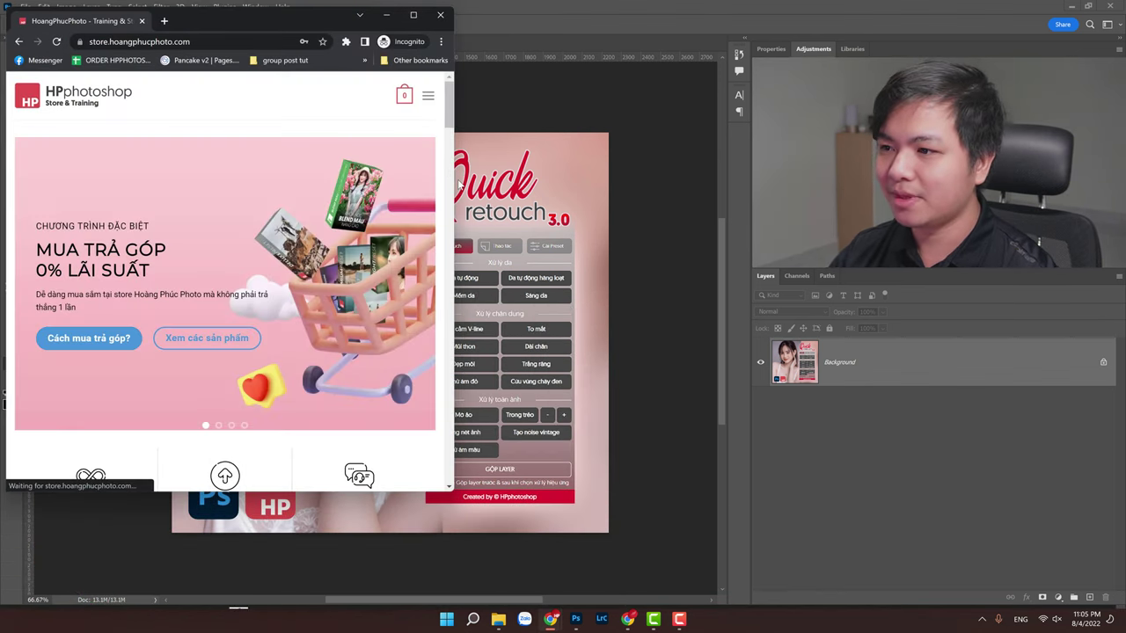
Step: Widen the window, scroll down to Preset & Công cụ, then close the incognito window
{"action": "left_click_drag", "start_coordinate": [453, 180], "coordinate": [713, 211]}
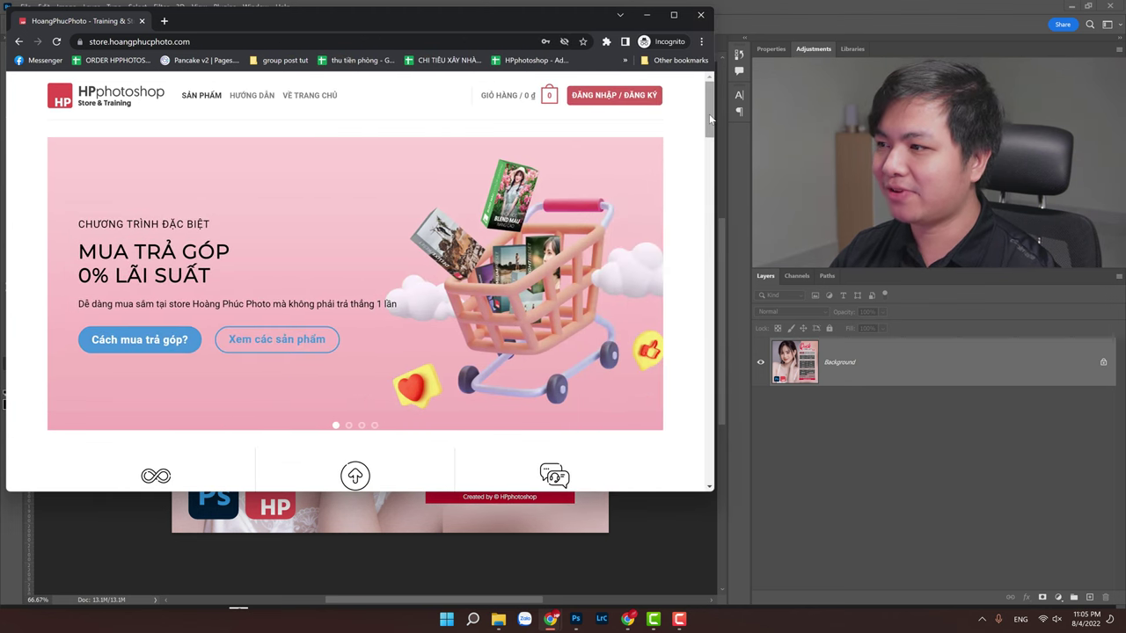
{"action": "left_click_drag", "start_coordinate": [710, 121], "coordinate": [706, 200]}
{"action": "scroll", "coordinate": [706, 201], "scroll_direction": "up", "scroll_amount": 2}
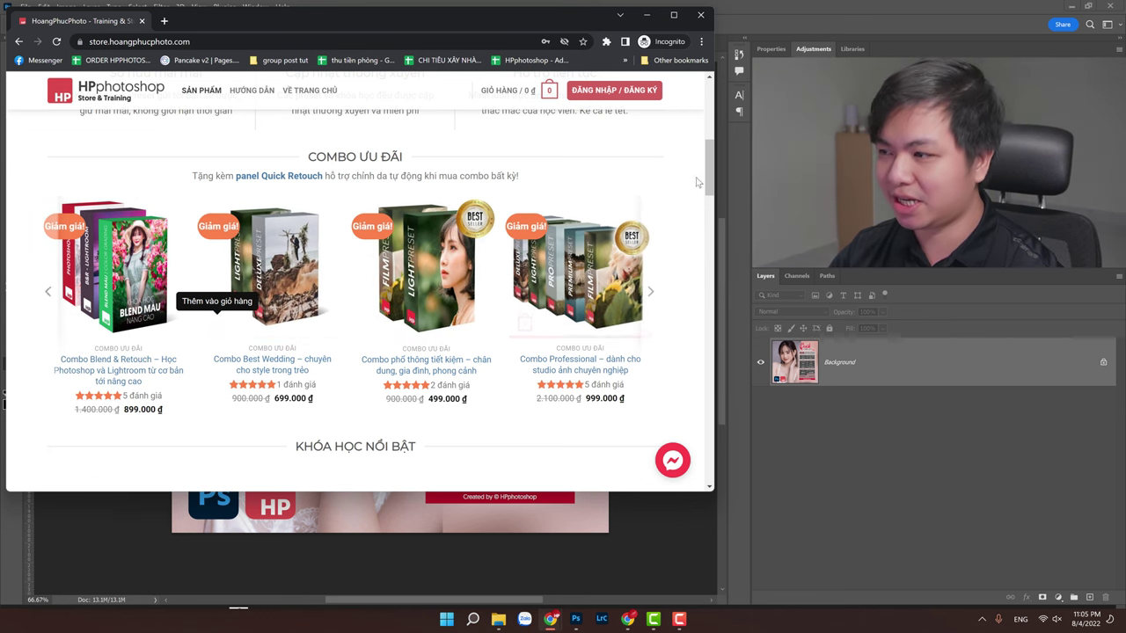
{"action": "scroll", "coordinate": [710, 193], "scroll_direction": "down", "scroll_amount": 1}
{"action": "scroll", "coordinate": [310, 366], "scroll_direction": "down", "scroll_amount": 6}
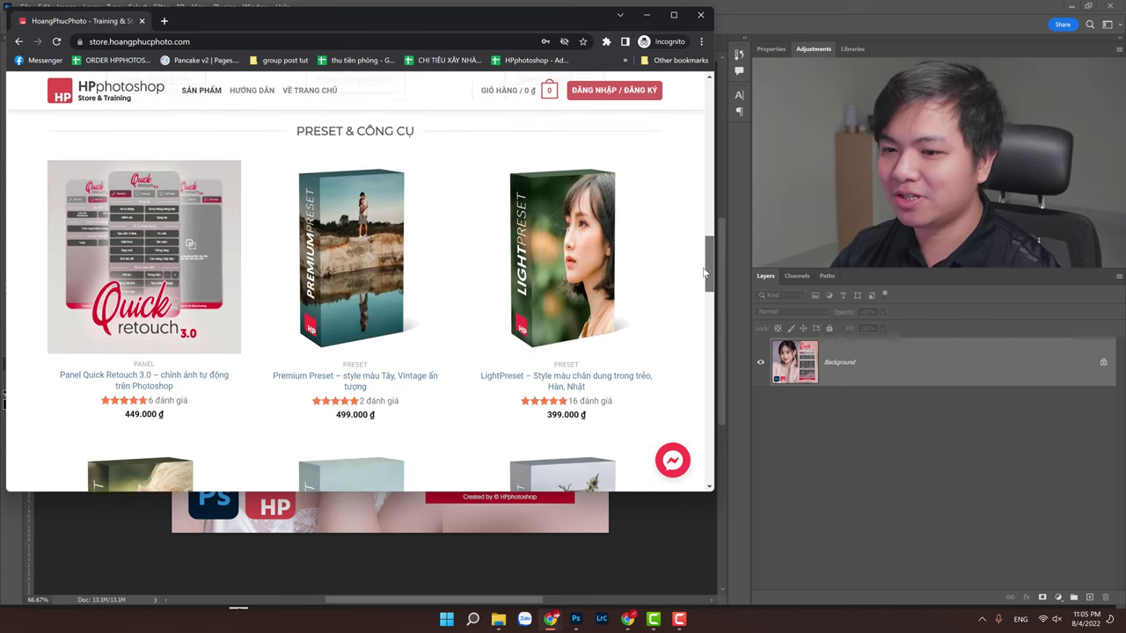
{"action": "mouse_move", "coordinate": [145, 248]}
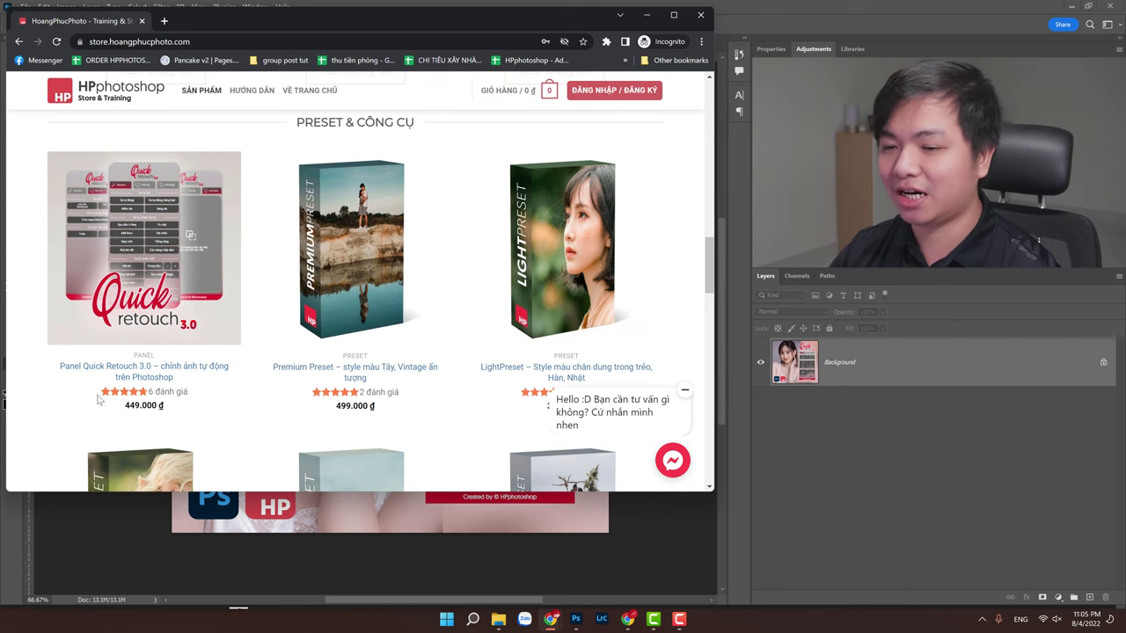
{"action": "mouse_move", "coordinate": [180, 303]}
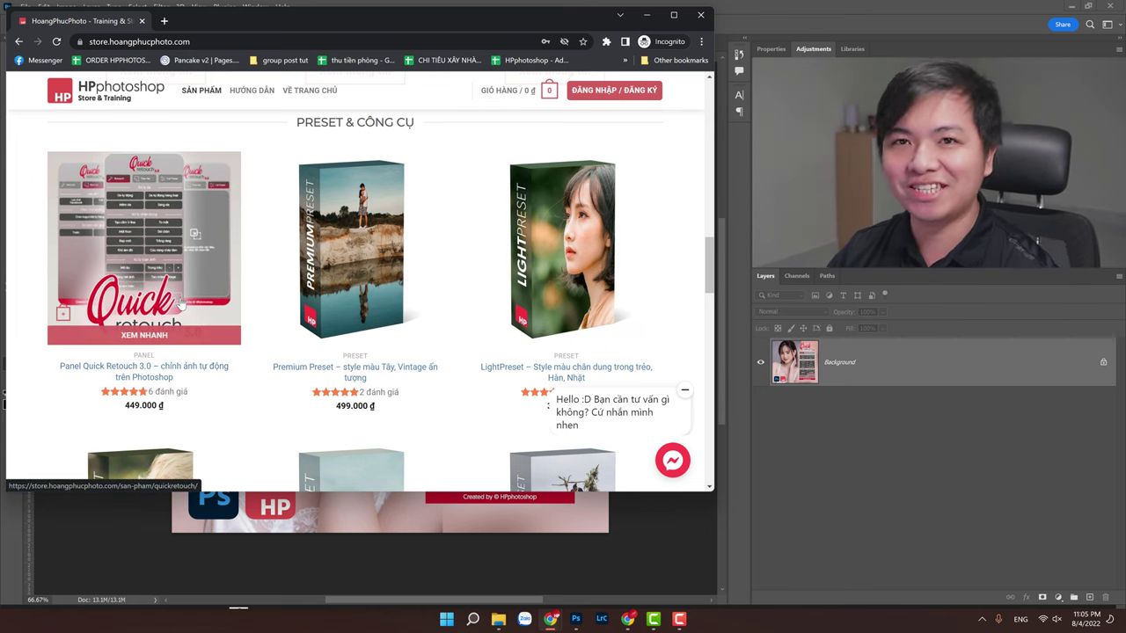
{"action": "left_click", "coordinate": [700, 15]}
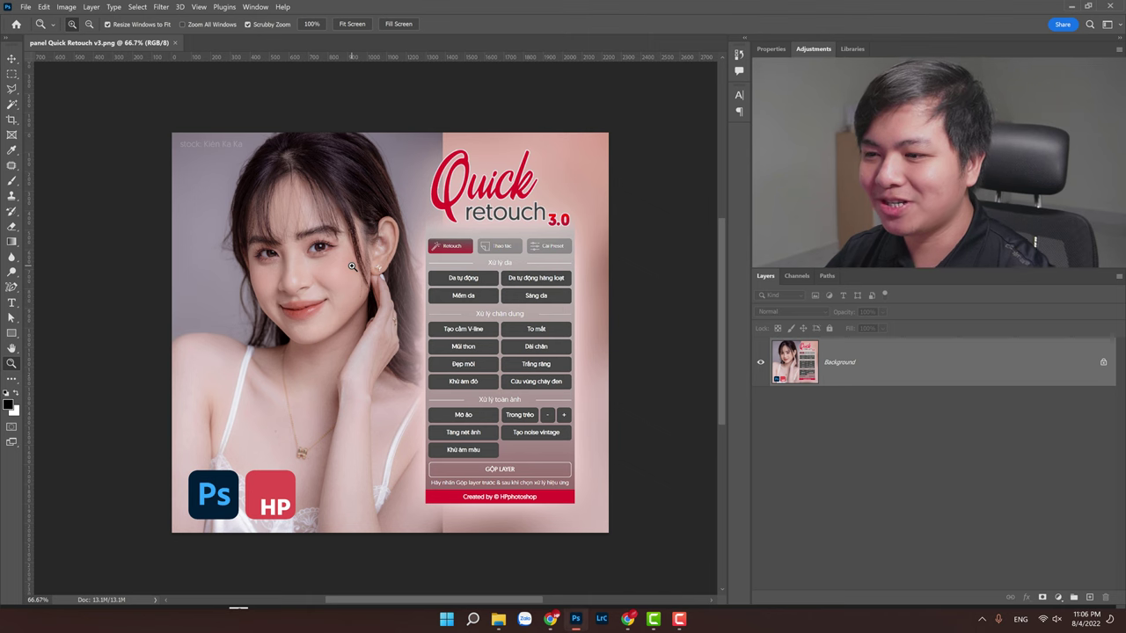
Step: Scrubby-zoom in and out on the Quick Retouch panel image, ending near 80%
{"action": "left_click_drag", "start_coordinate": [357, 293], "coordinate": [356, 297]}
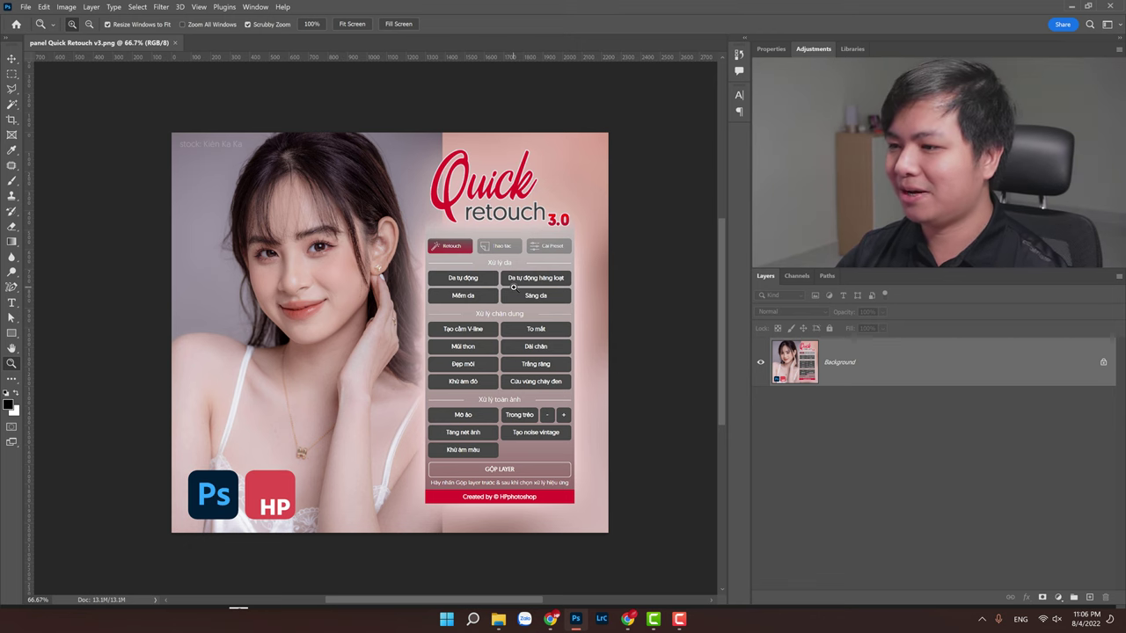
{"action": "left_click_drag", "start_coordinate": [527, 304], "coordinate": [270, 321]}
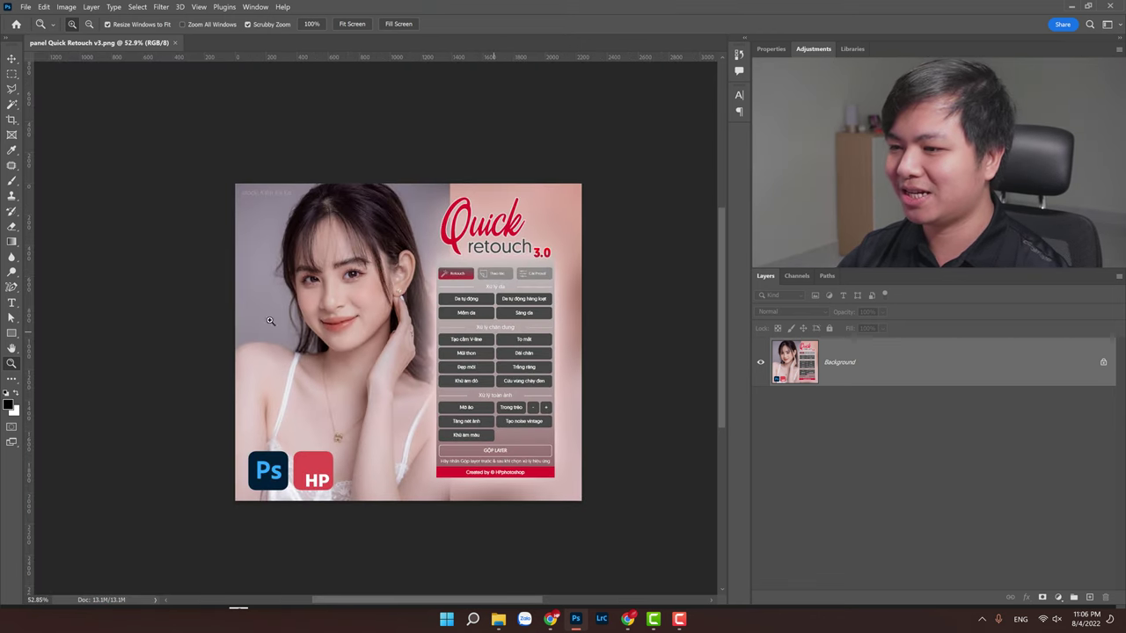
{"action": "left_click_drag", "start_coordinate": [440, 376], "coordinate": [508, 307]}
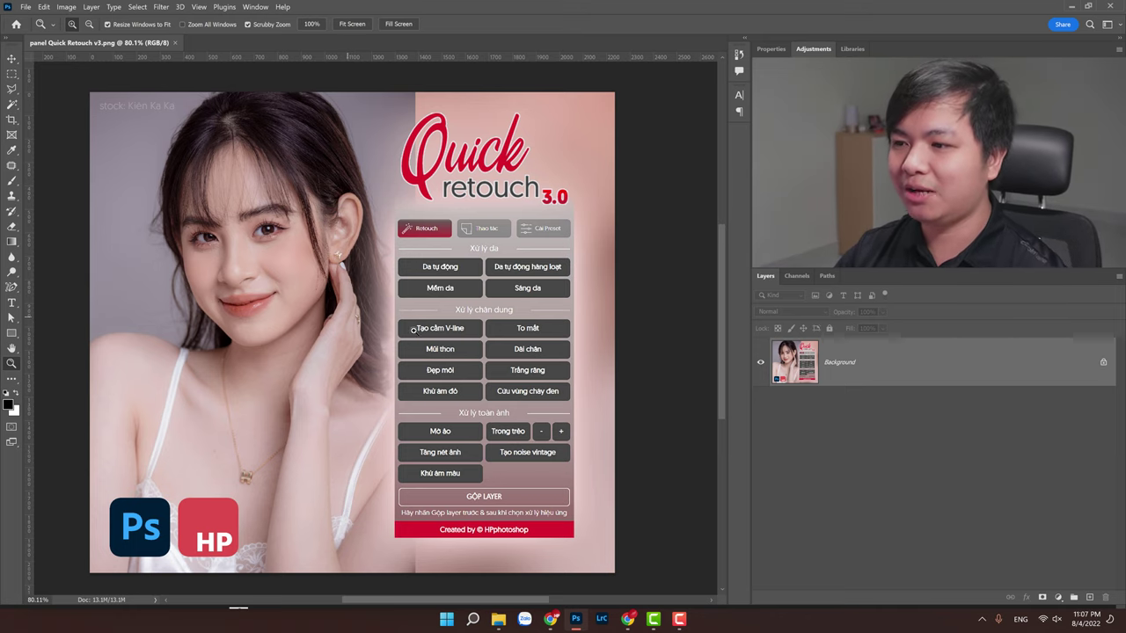
Step: Zoom the panel image out to 66.7%
{"action": "left_click", "coordinate": [357, 332], "text": "alt"}
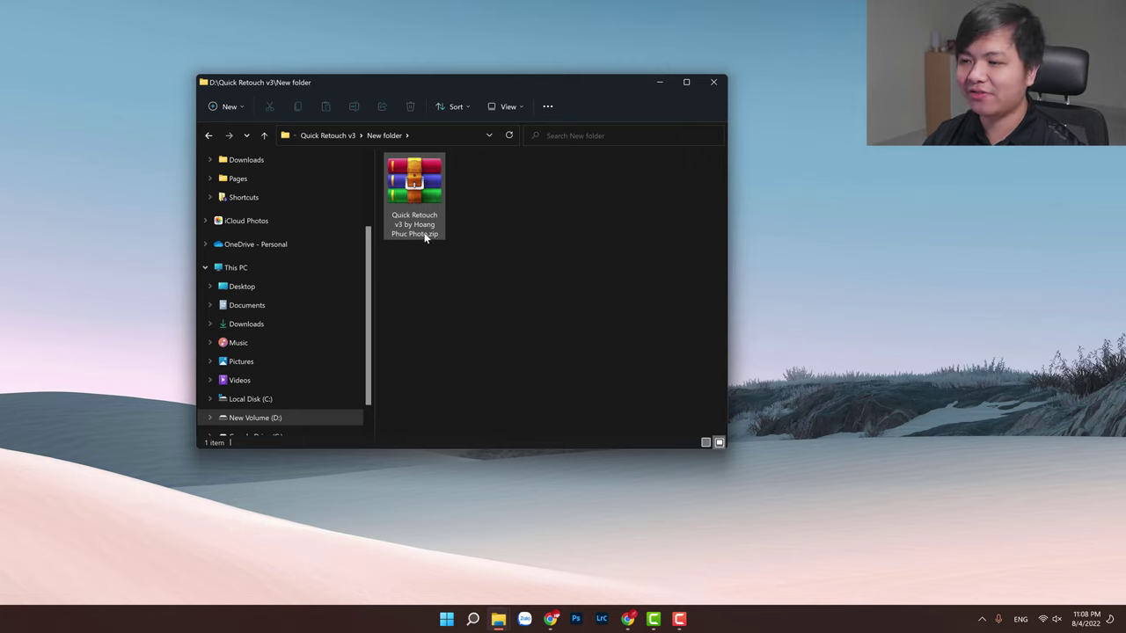
Step: Extract the Quick Retouch v3 zip into the current folder
{"action": "right_click", "coordinate": [430, 215]}
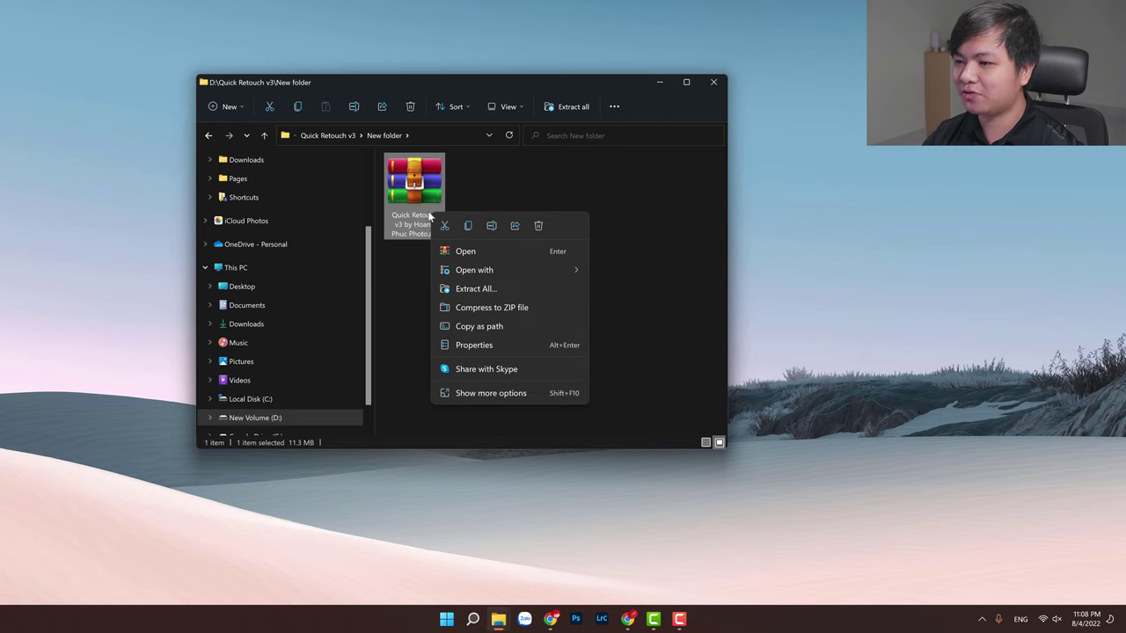
{"action": "left_click", "coordinate": [509, 396]}
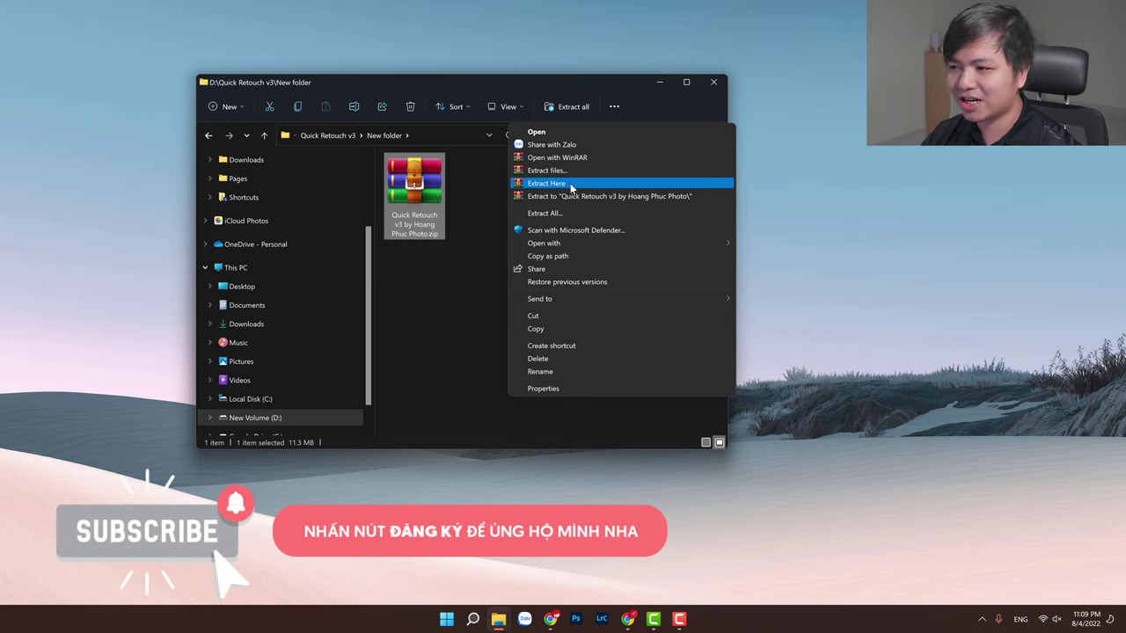
{"action": "left_click", "coordinate": [572, 183]}
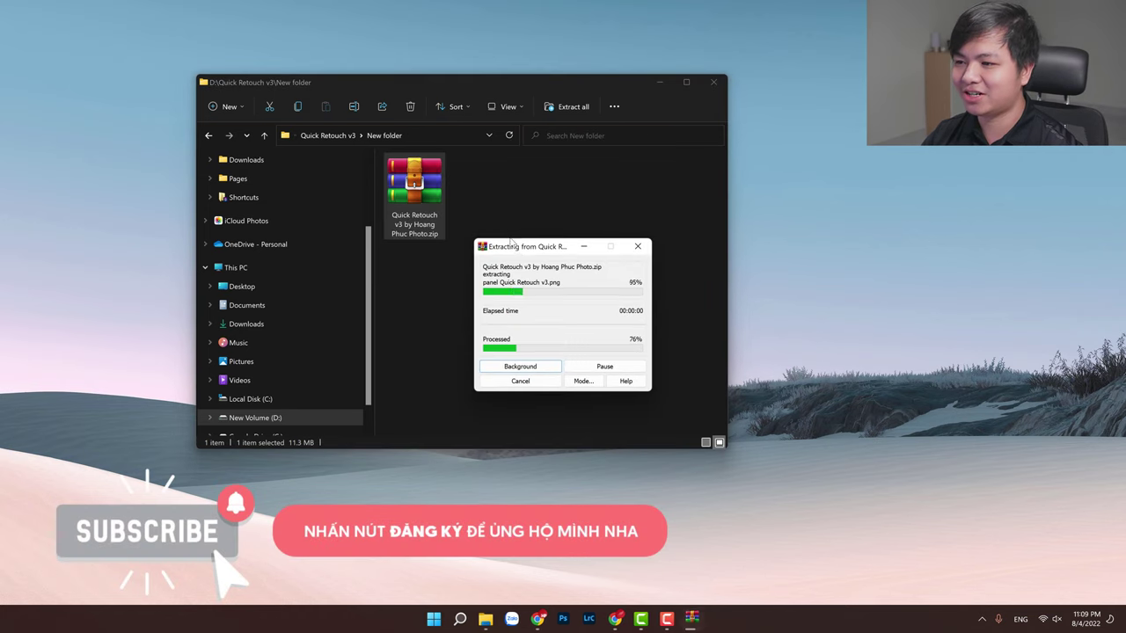
Step: Launch the QuickRetouch V3 installer from the extracted cai tren Windows folder
{"action": "left_click", "coordinate": [424, 195]}
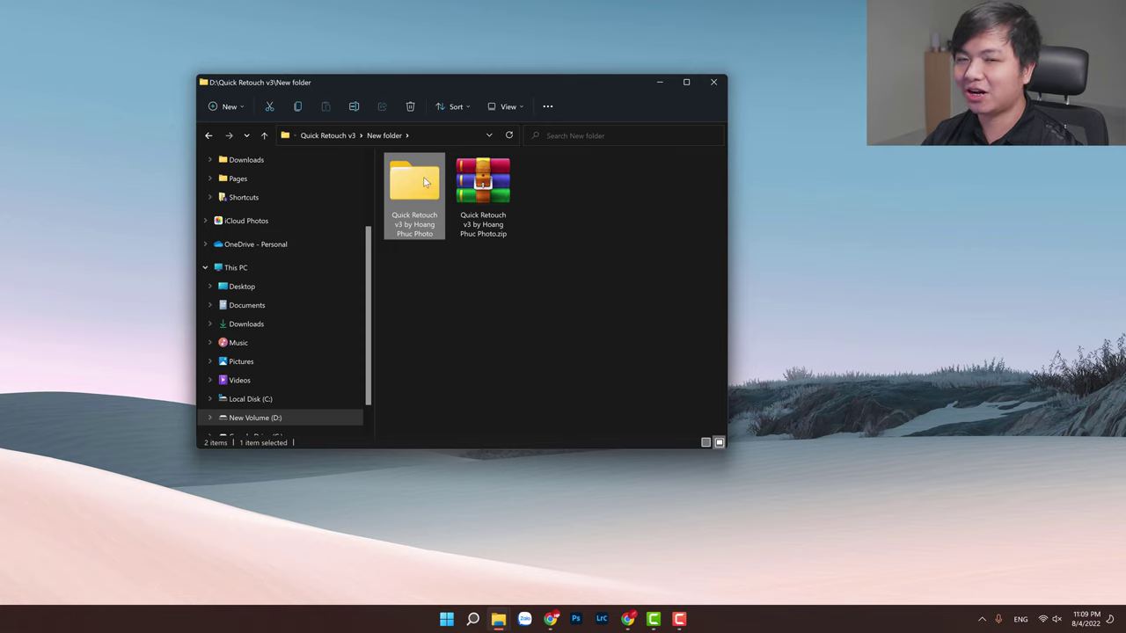
{"action": "double_click", "coordinate": [411, 204]}
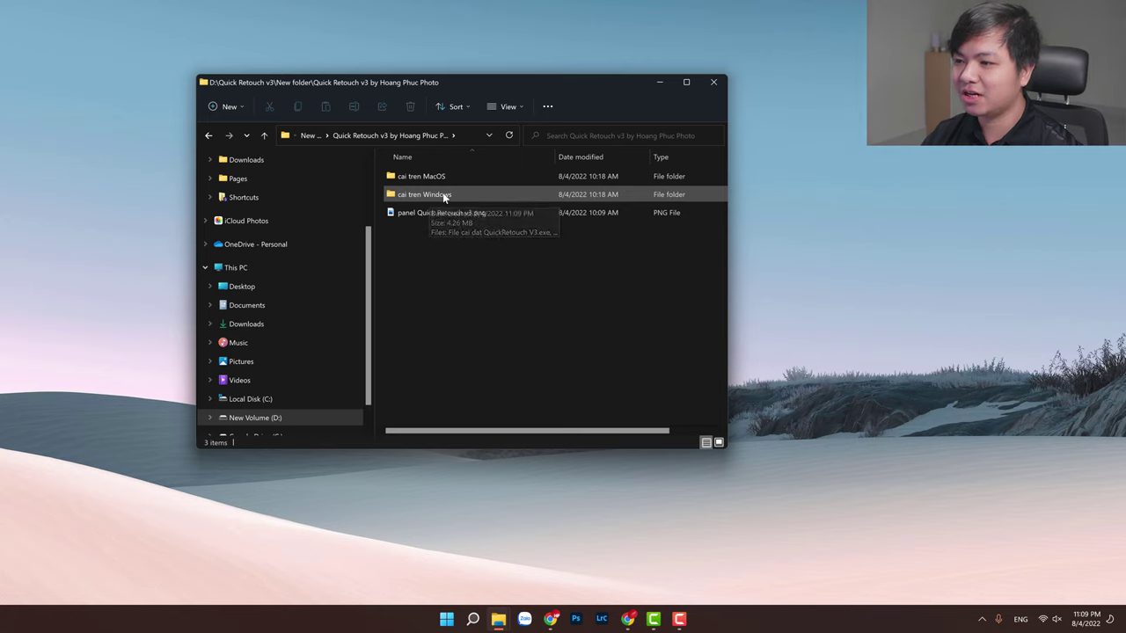
{"action": "double_click", "coordinate": [440, 195]}
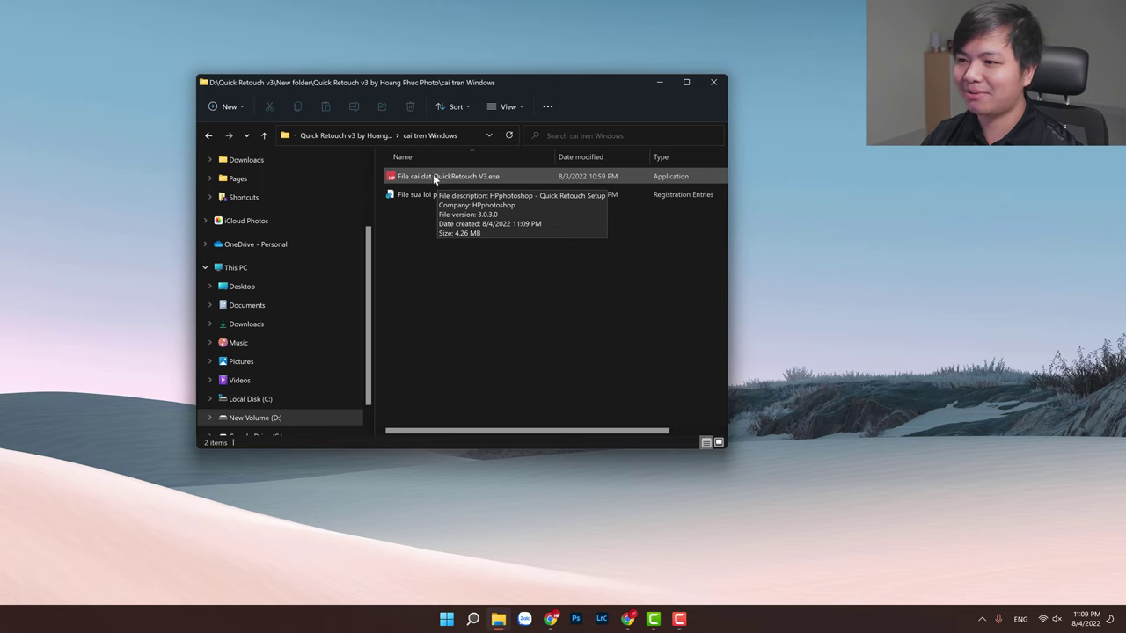
{"action": "double_click", "coordinate": [433, 176]}
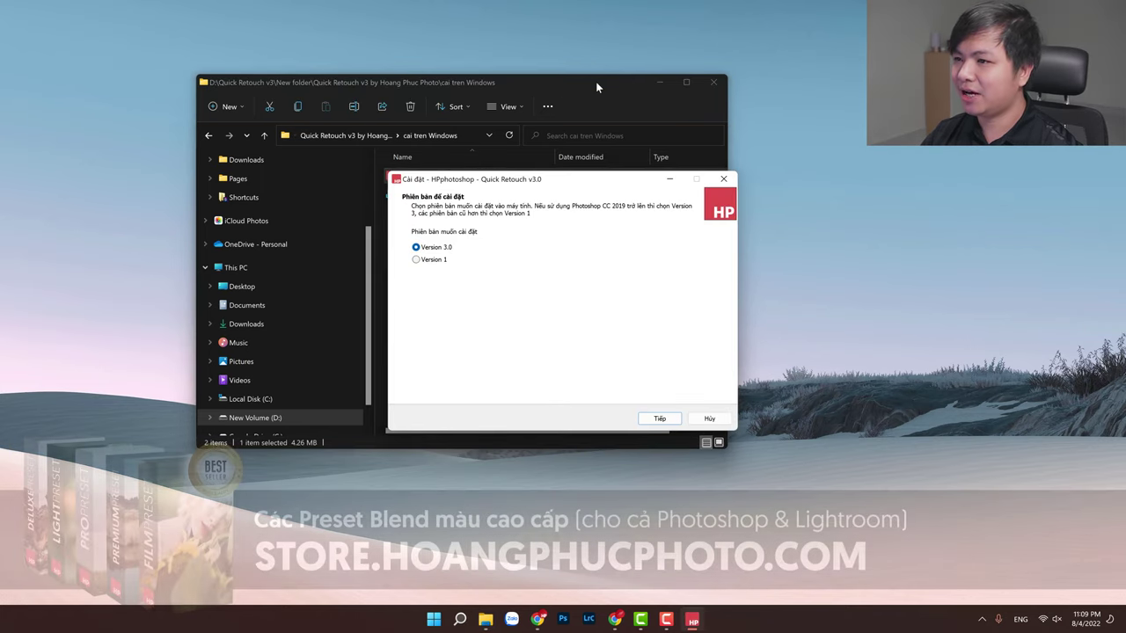
Step: Minimize File Explorer, dismiss the chat notification and tray icons, and focus the installer
{"action": "left_click_drag", "start_coordinate": [596, 81], "coordinate": [508, 113]}
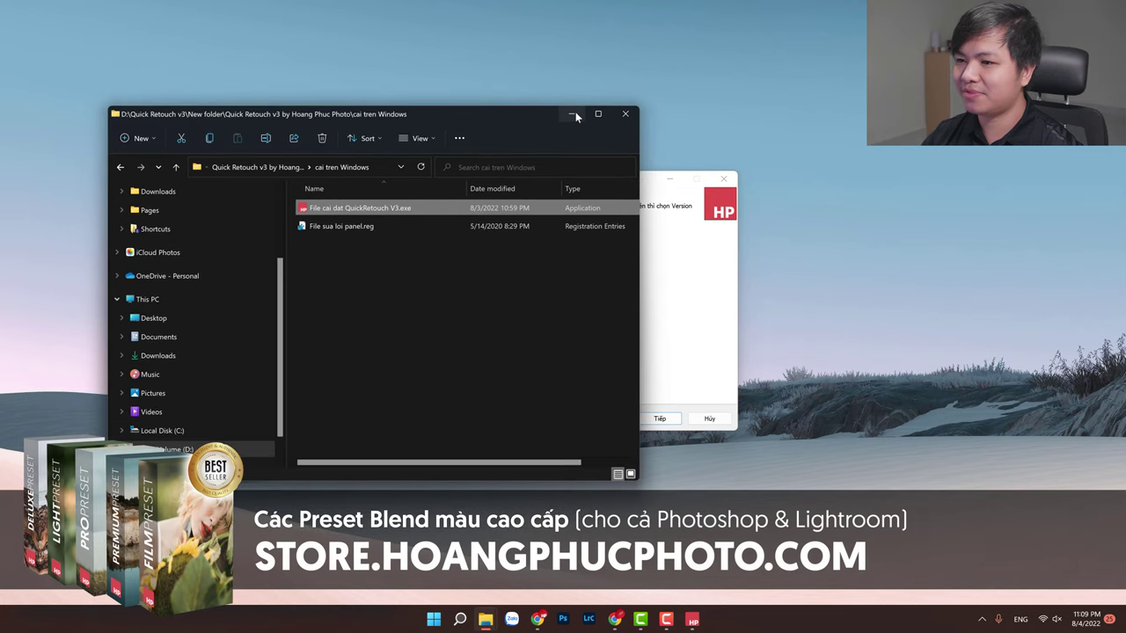
{"action": "left_click", "coordinate": [573, 115]}
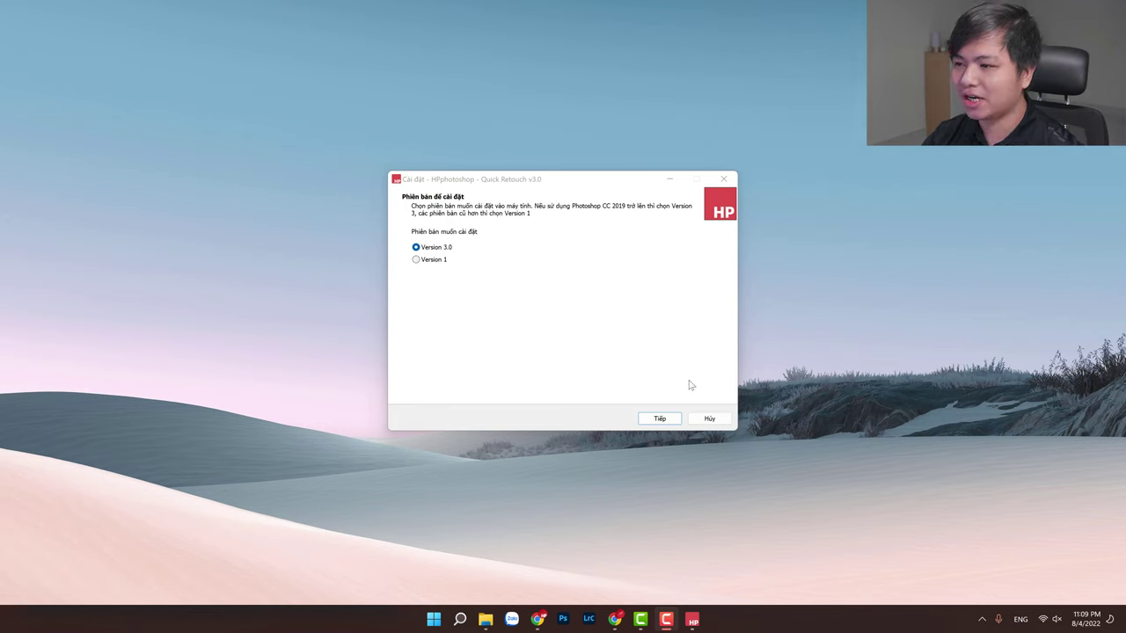
{"action": "left_click", "coordinate": [560, 327]}
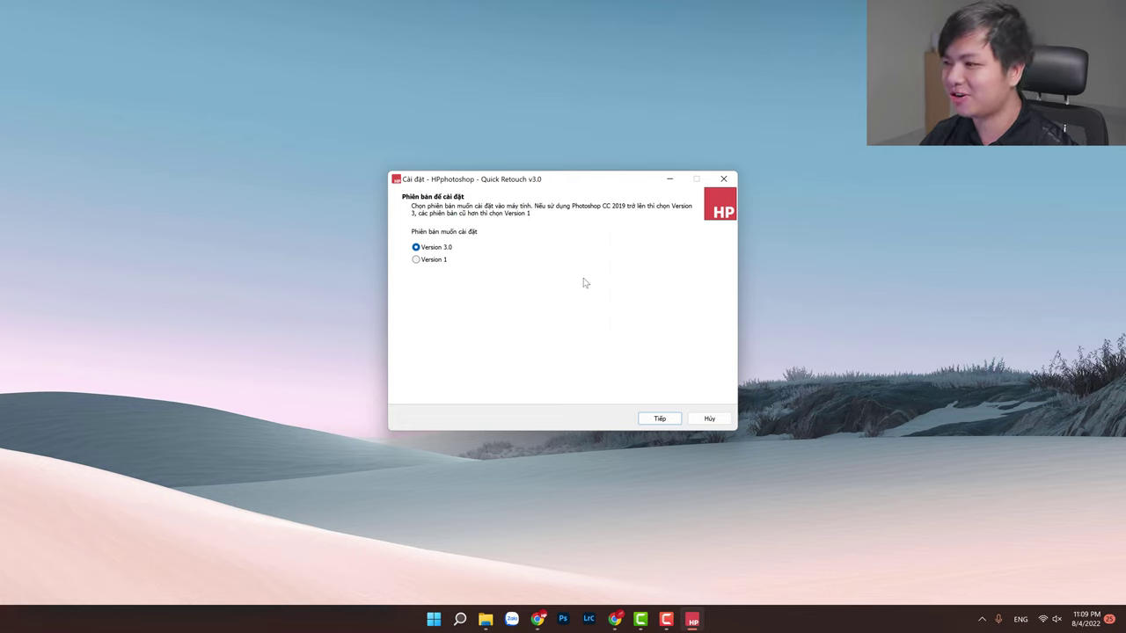
{"action": "left_click_drag", "start_coordinate": [536, 180], "coordinate": [499, 161]}
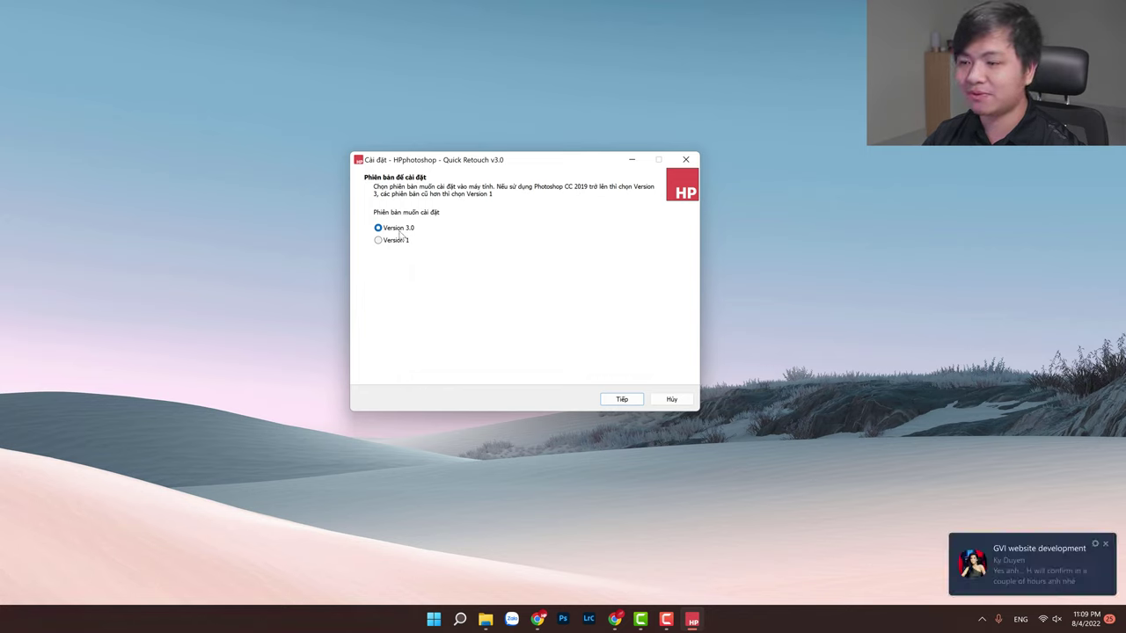
{"action": "left_click", "coordinate": [1107, 546]}
{"action": "left_click", "coordinate": [983, 620]}
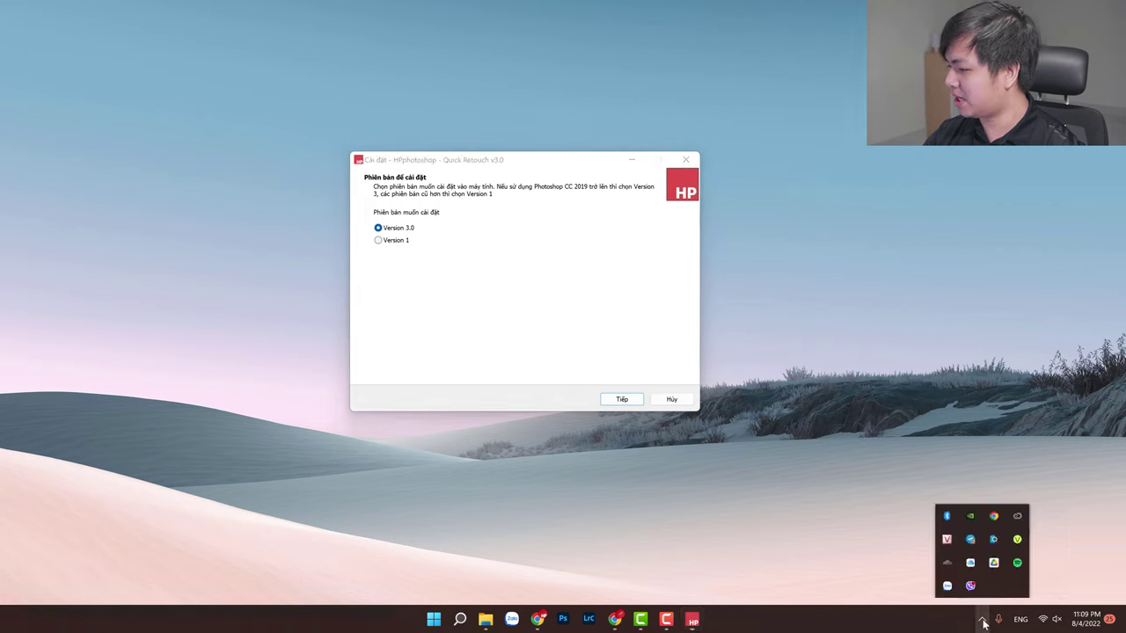
{"action": "right_click", "coordinate": [952, 586]}
{"action": "left_click", "coordinate": [1007, 581]}
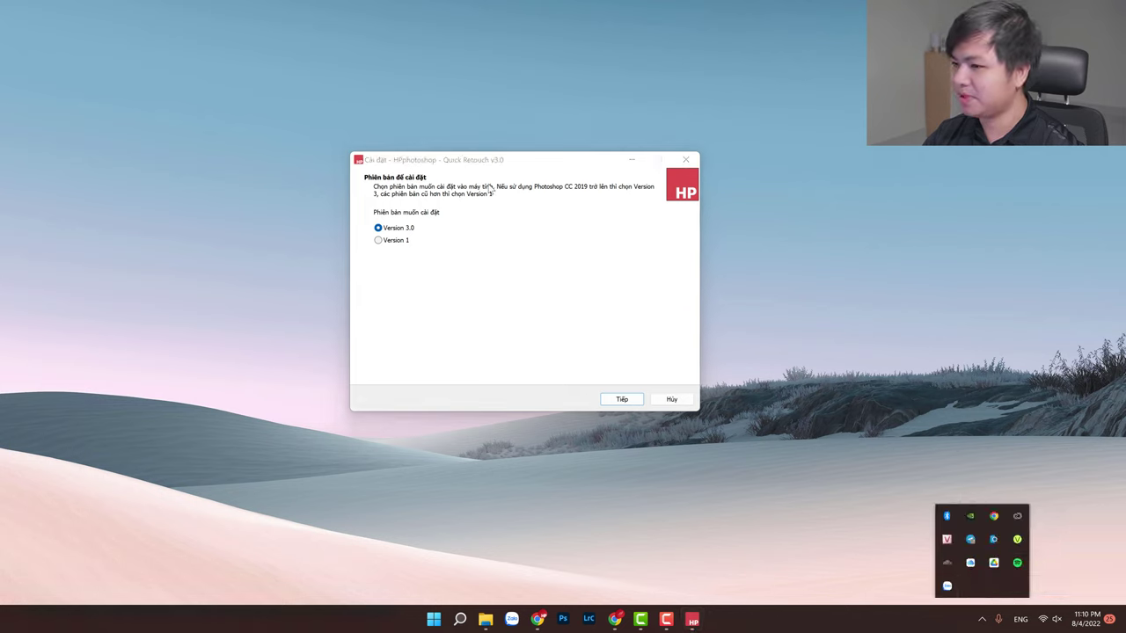
{"action": "left_click", "coordinate": [493, 261]}
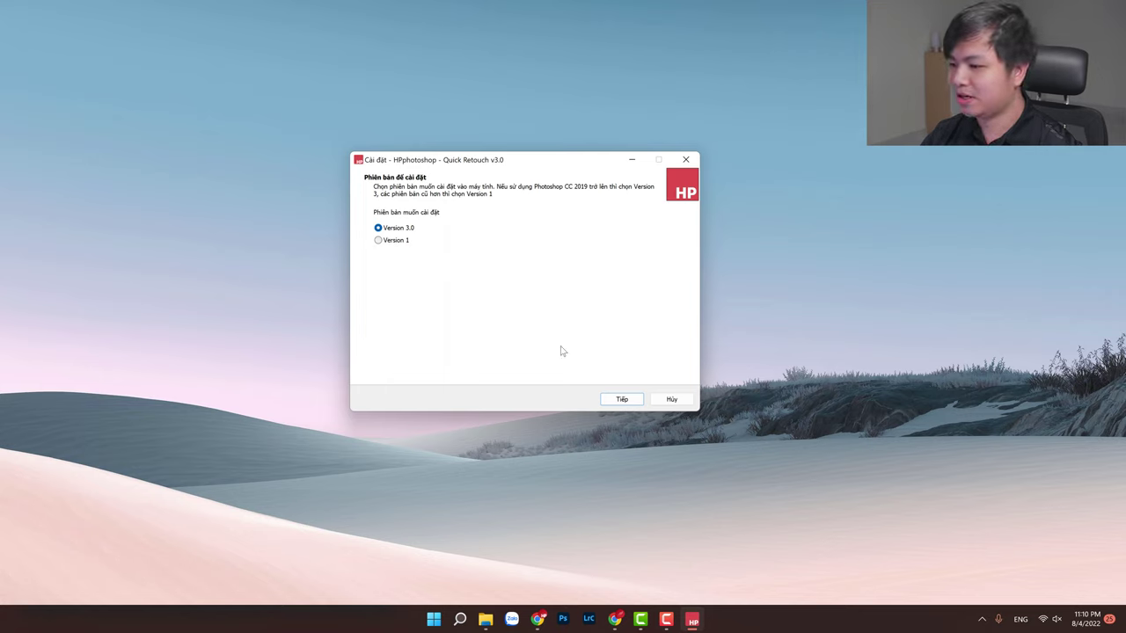
Step: Install Quick Retouch Version 3.0
{"action": "left_click", "coordinate": [628, 402]}
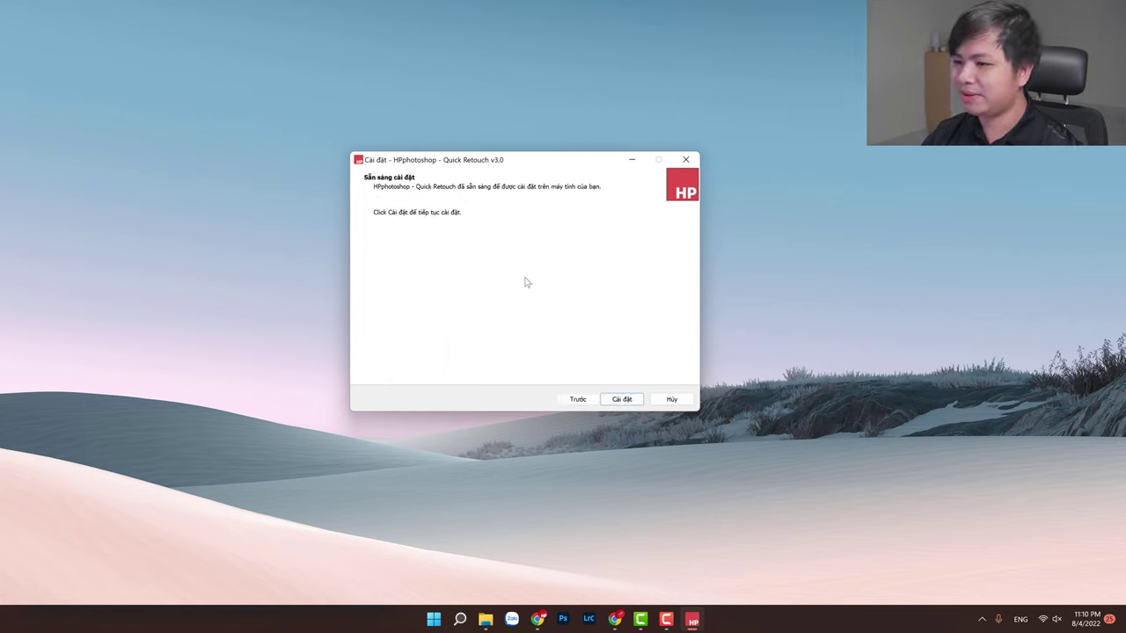
{"action": "left_click", "coordinate": [616, 403]}
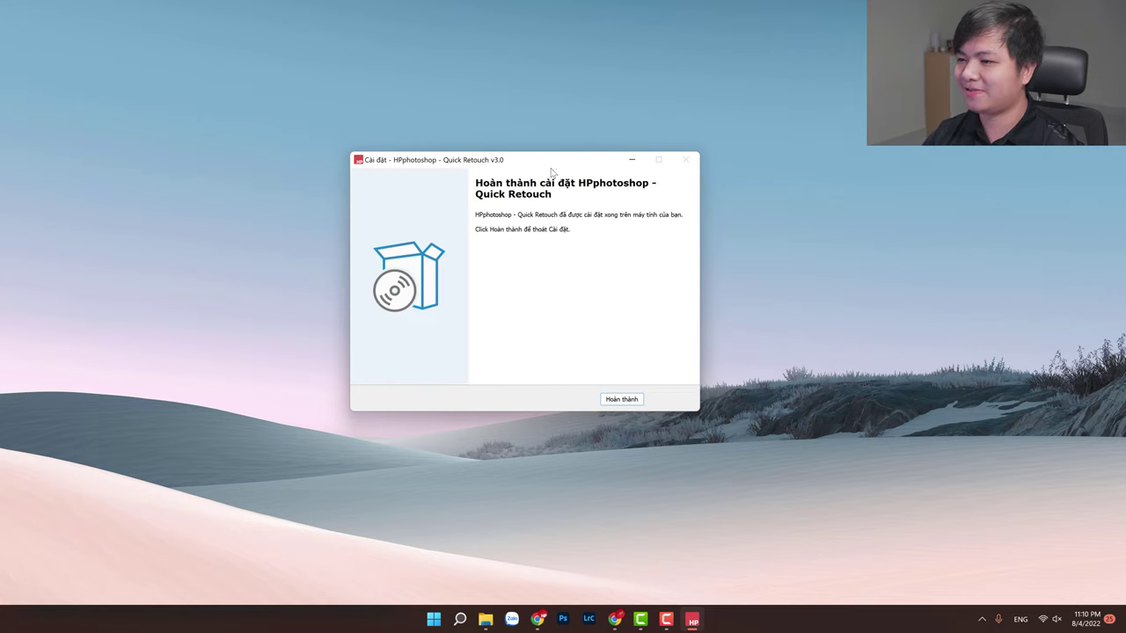
{"action": "left_click_drag", "start_coordinate": [552, 160], "coordinate": [533, 152]}
Step: Close the installer, merge File sua loi panel.reg into the registry, and launch Photoshop
{"action": "left_click", "coordinate": [618, 393]}
{"action": "mouse_move", "coordinate": [485, 619]}
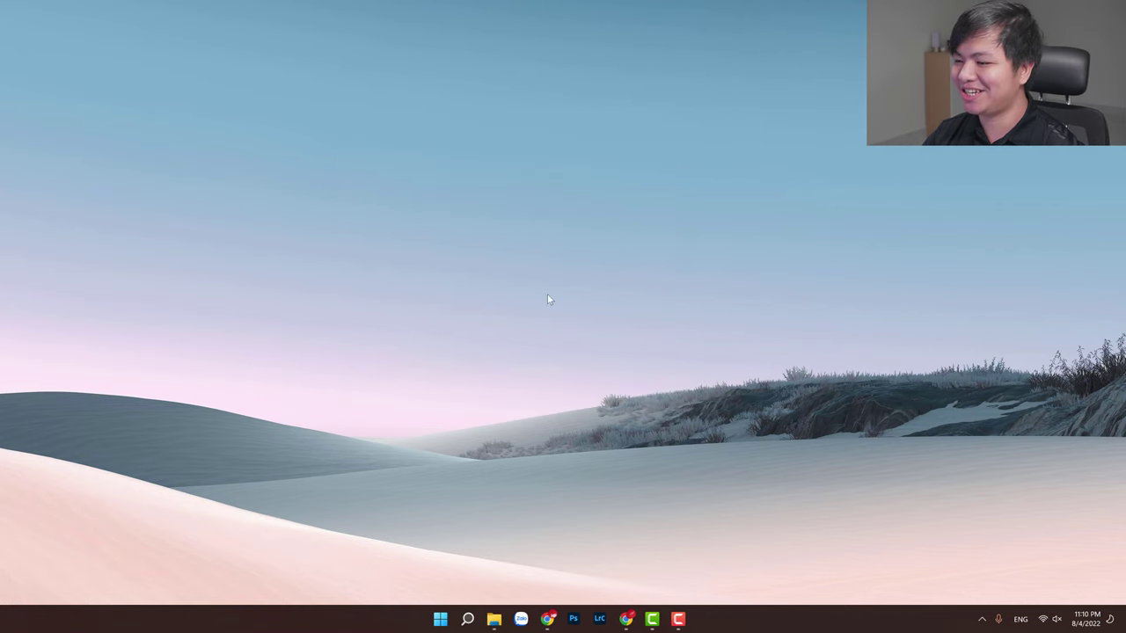
{"action": "left_click", "coordinate": [528, 545]}
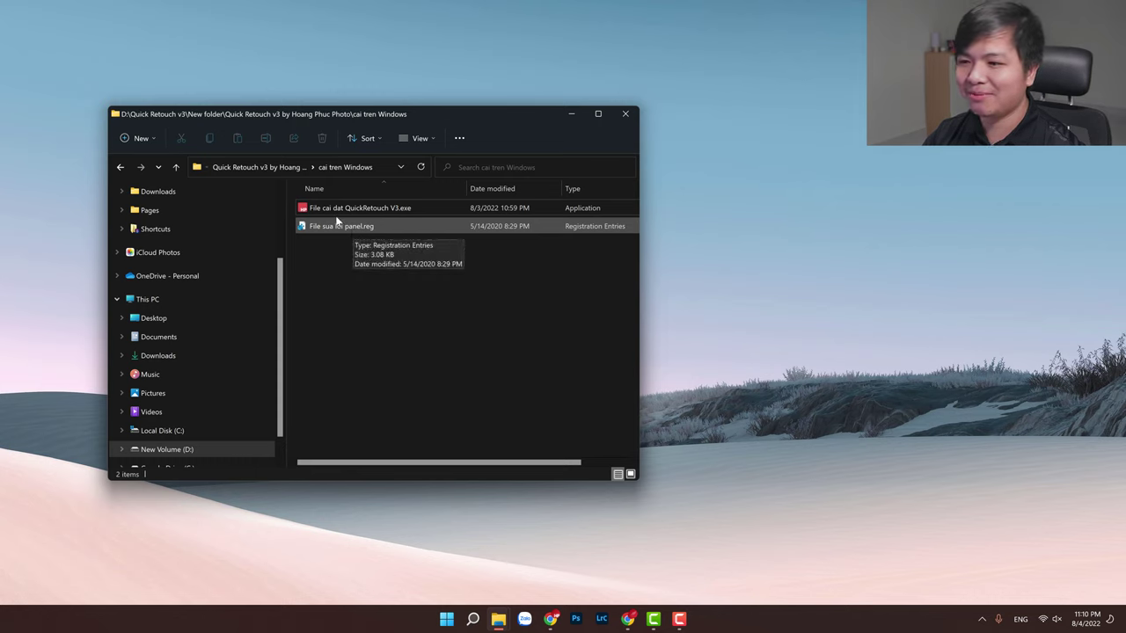
{"action": "mouse_move", "coordinate": [343, 230]}
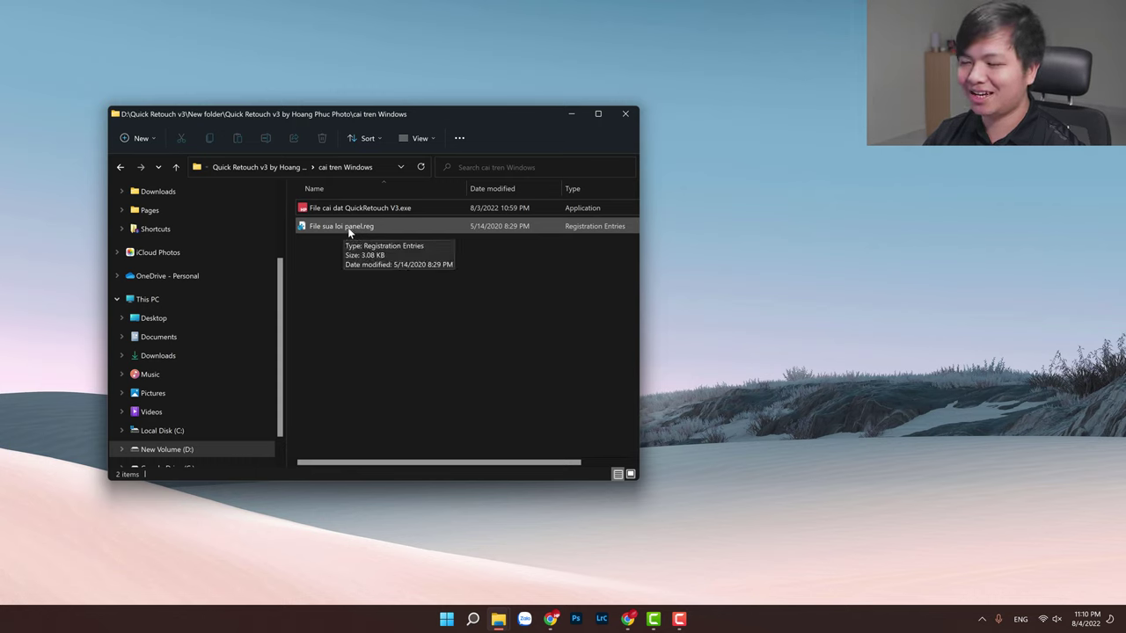
{"action": "double_click", "coordinate": [349, 227]}
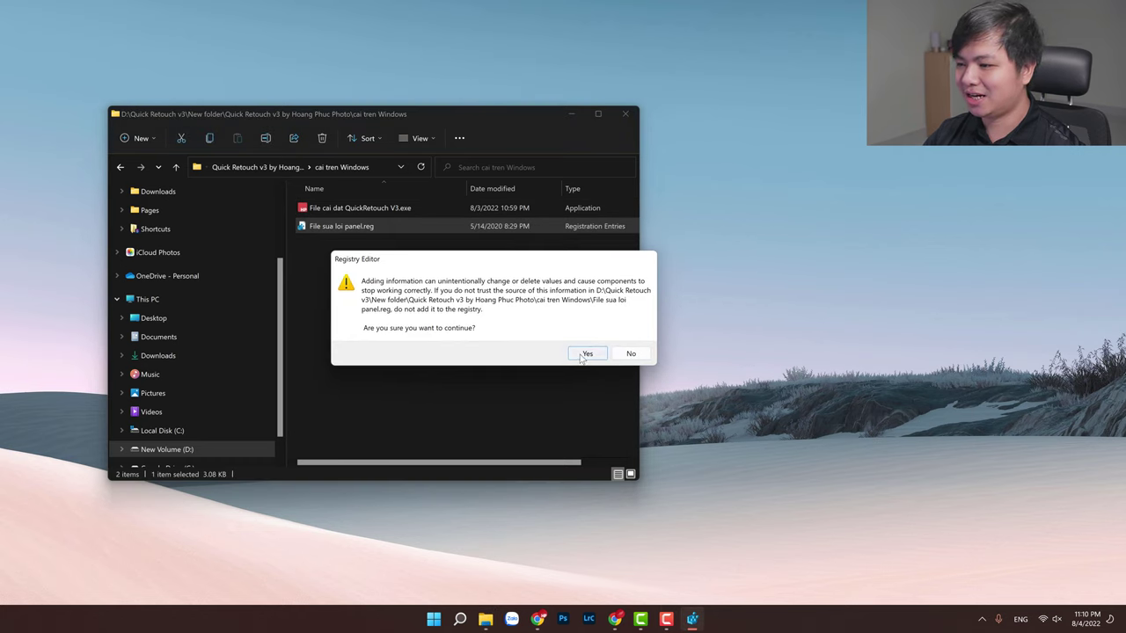
{"action": "left_click", "coordinate": [587, 353]}
{"action": "left_click", "coordinate": [696, 317]}
{"action": "left_click", "coordinate": [510, 297]}
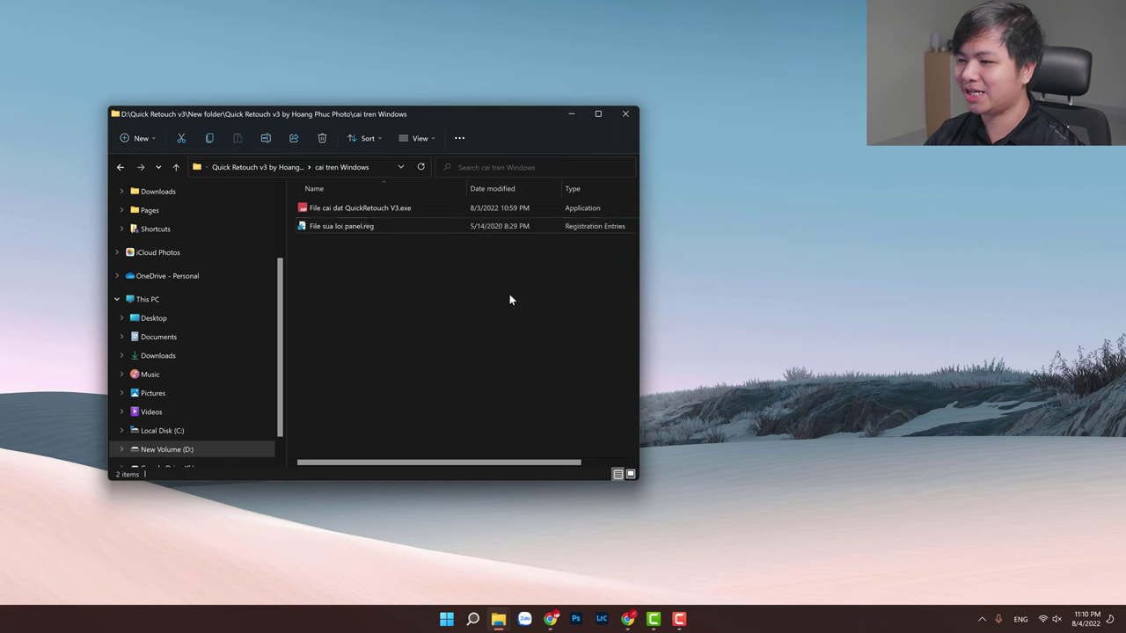
{"action": "left_click", "coordinate": [577, 620]}
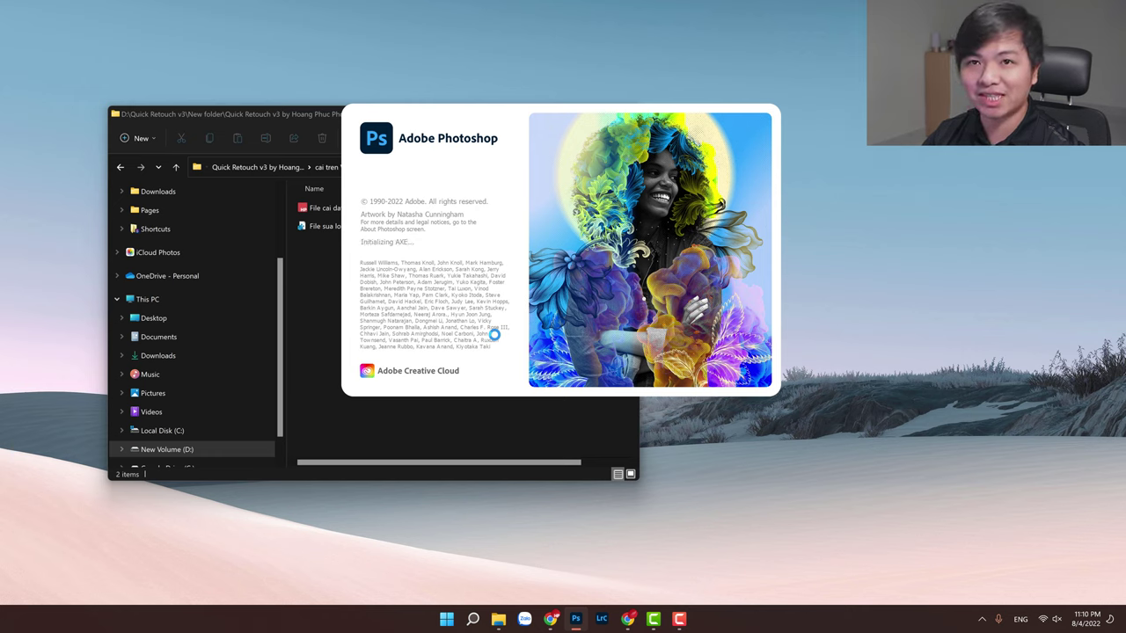
Step: Open Window > Extensions (legacy) > HPphotoshop - Quick Retouch 3 and show its Retouch tab
{"action": "left_click", "coordinate": [314, 402]}
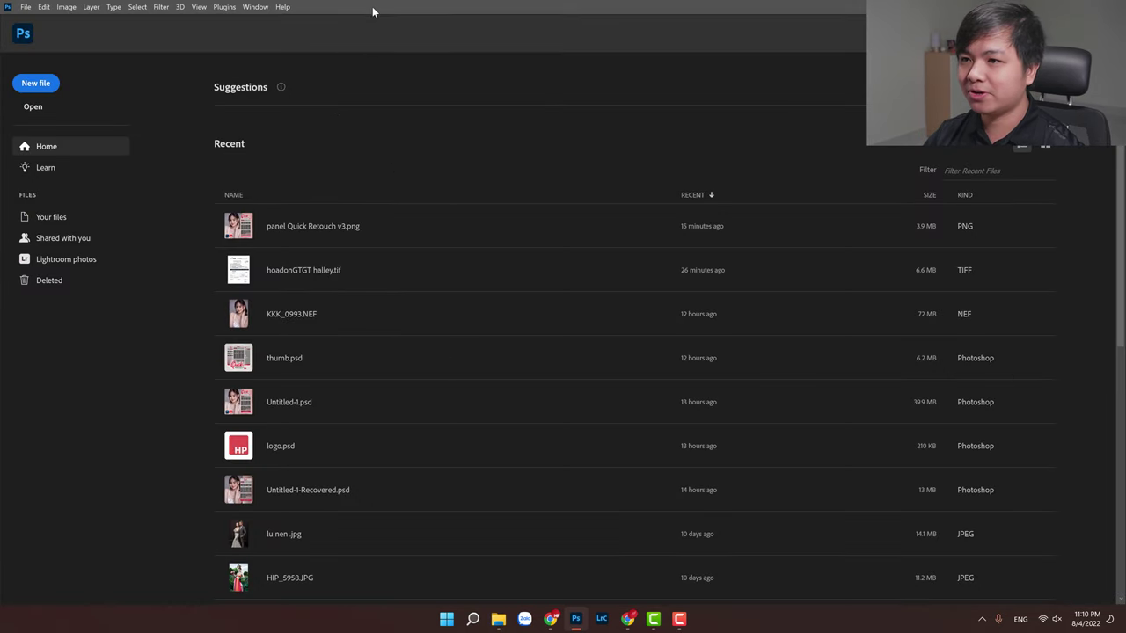
{"action": "left_click", "coordinate": [254, 7]}
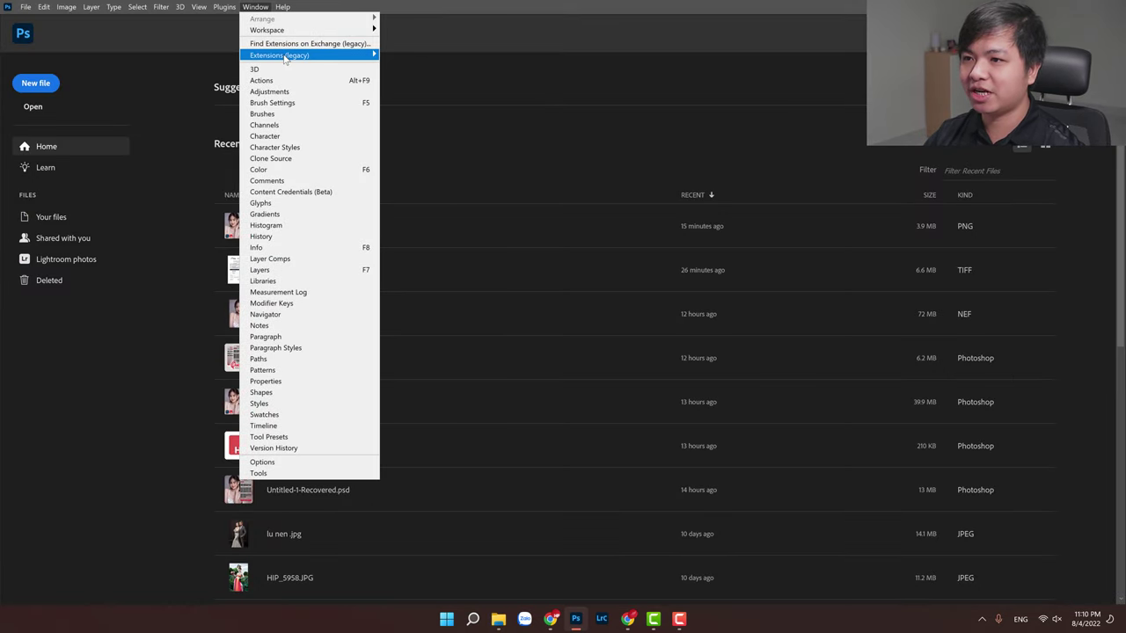
{"action": "mouse_move", "coordinate": [278, 55]}
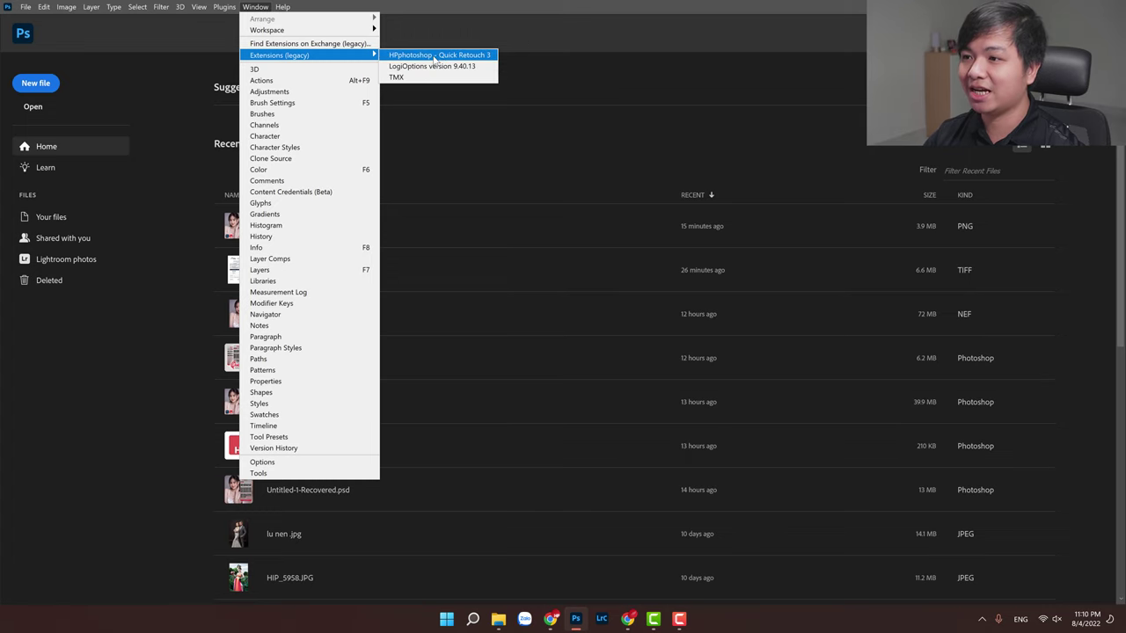
{"action": "left_click", "coordinate": [435, 55]}
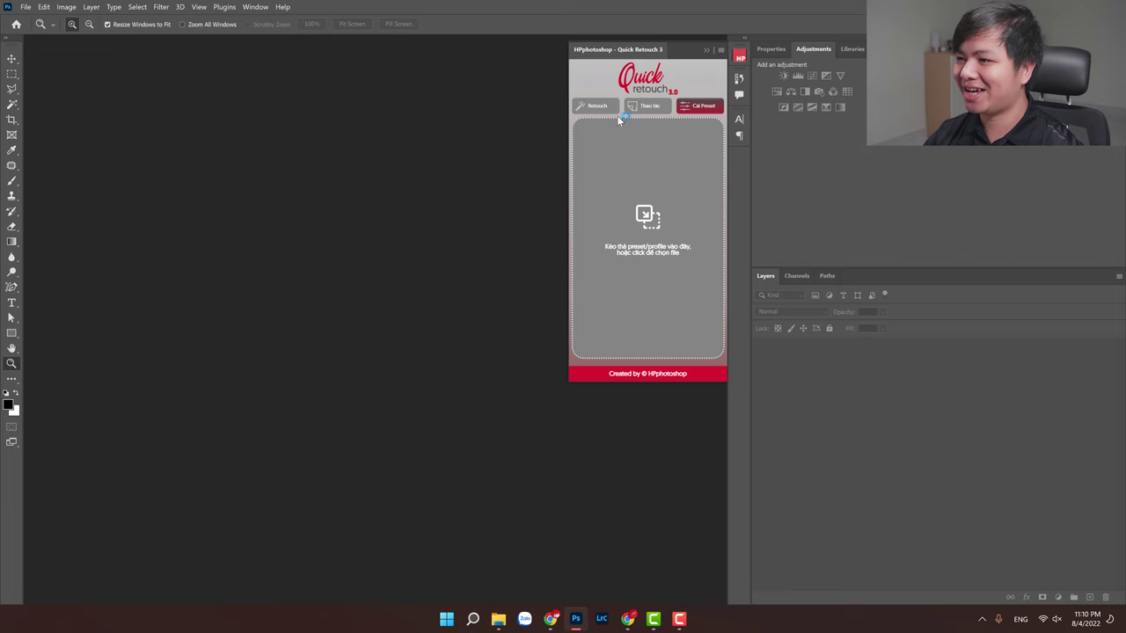
{"action": "left_click", "coordinate": [596, 107]}
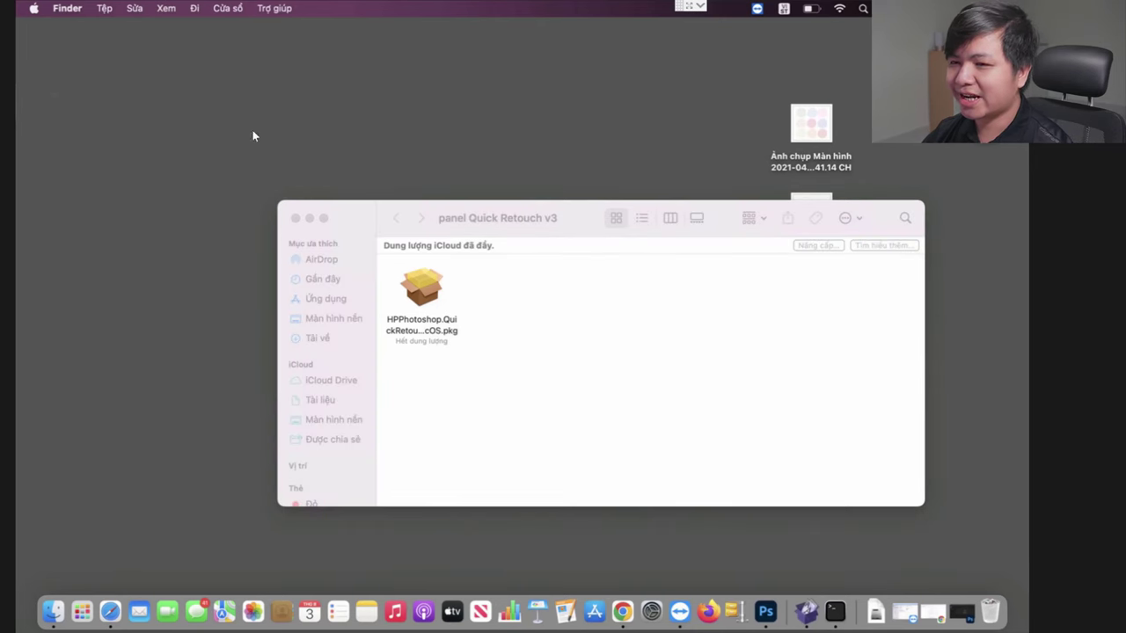
Step: Select the Quick Retouch .pkg in Finder and quit Photoshop from its Dock icon
{"action": "left_click", "coordinate": [433, 285]}
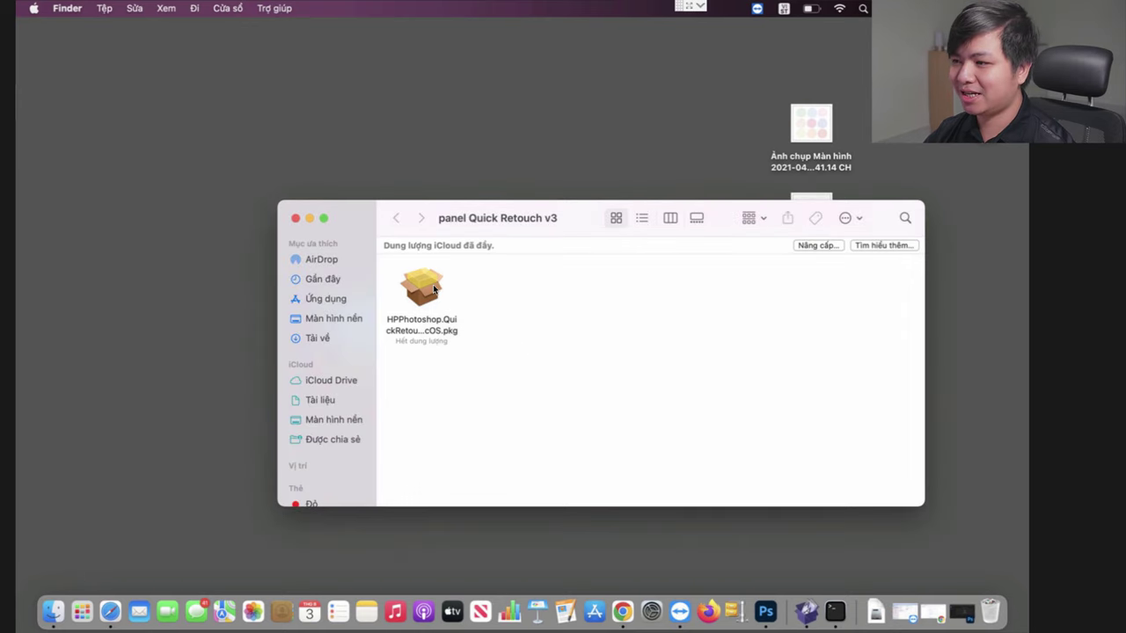
{"action": "left_click", "coordinate": [422, 288]}
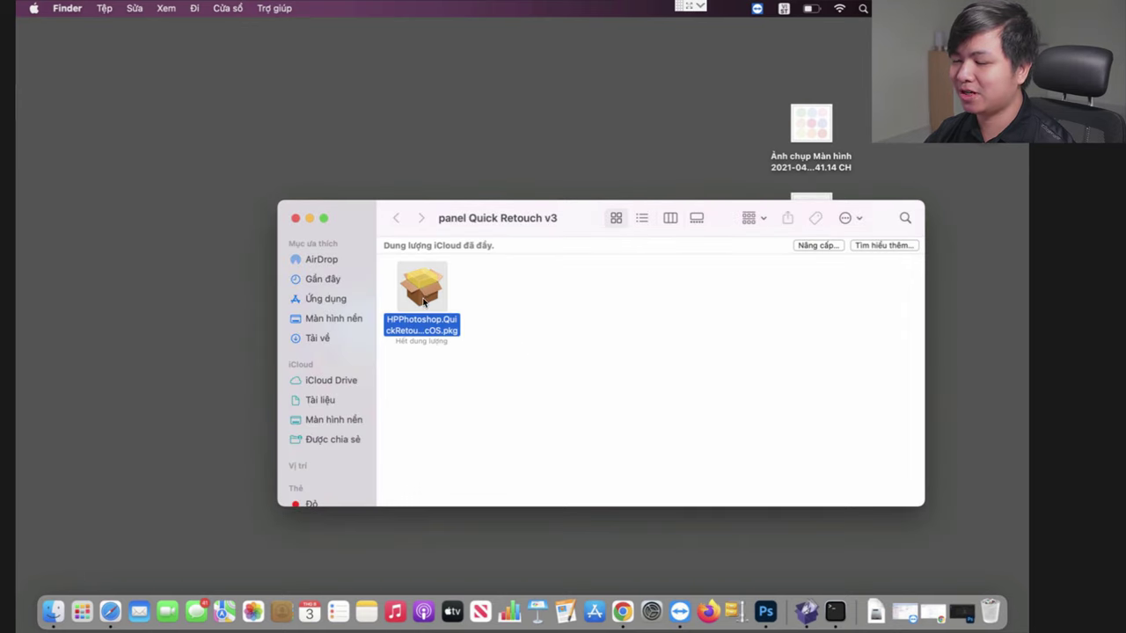
{"action": "right_click", "coordinate": [770, 613]}
{"action": "left_click", "coordinate": [784, 570]}
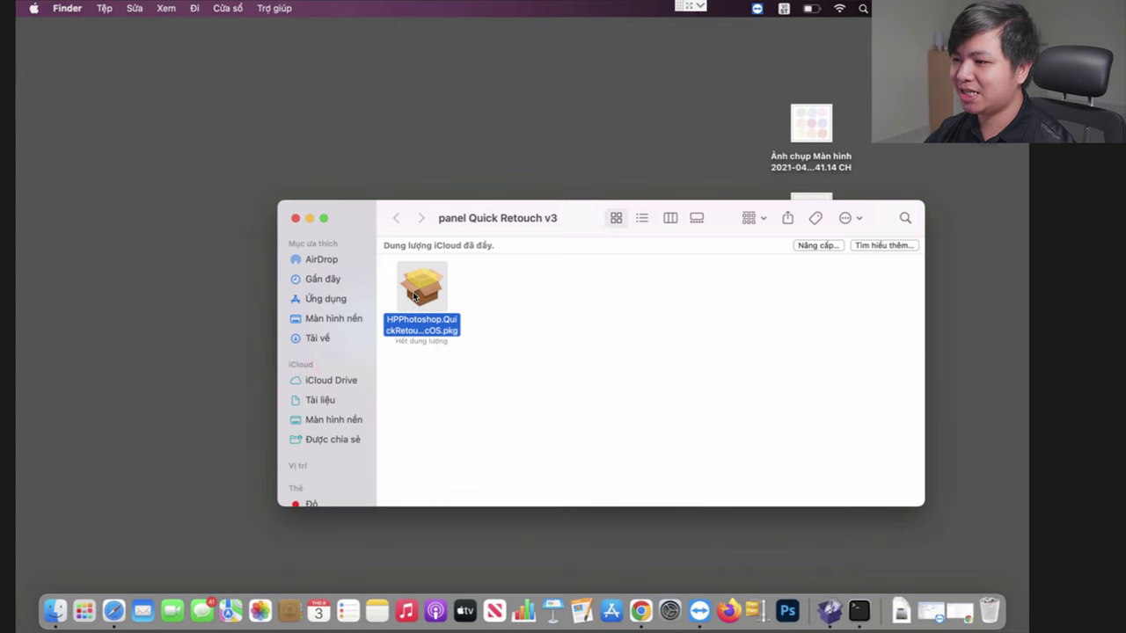
Step: Run the Quick Retouch .pkg and accept its licence agreement
{"action": "double_click", "coordinate": [414, 296]}
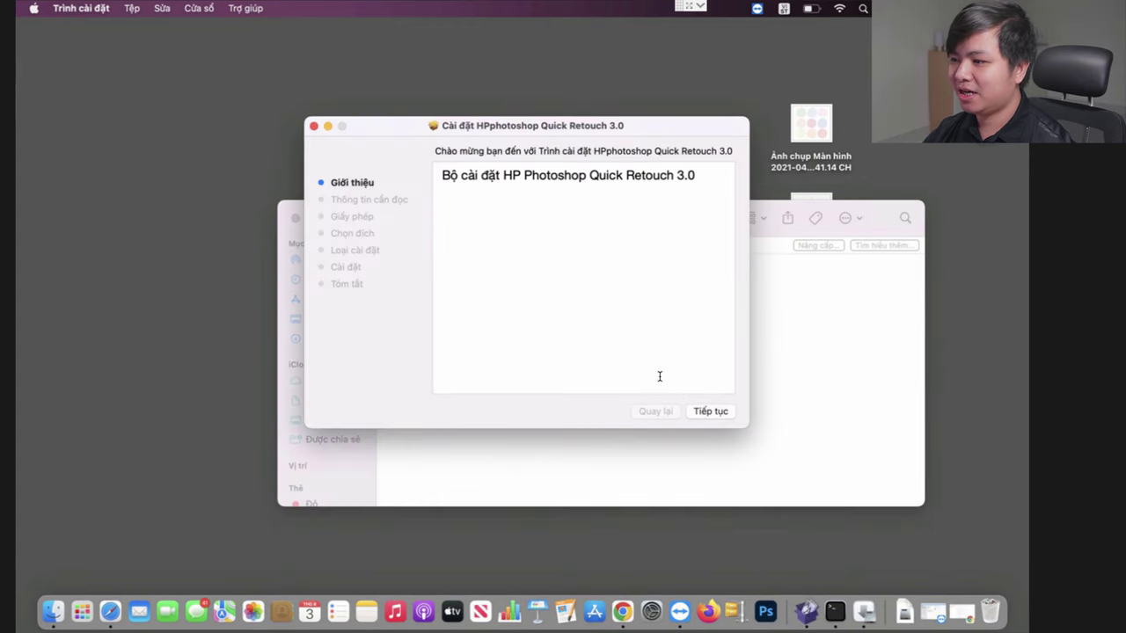
{"action": "left_click", "coordinate": [709, 412]}
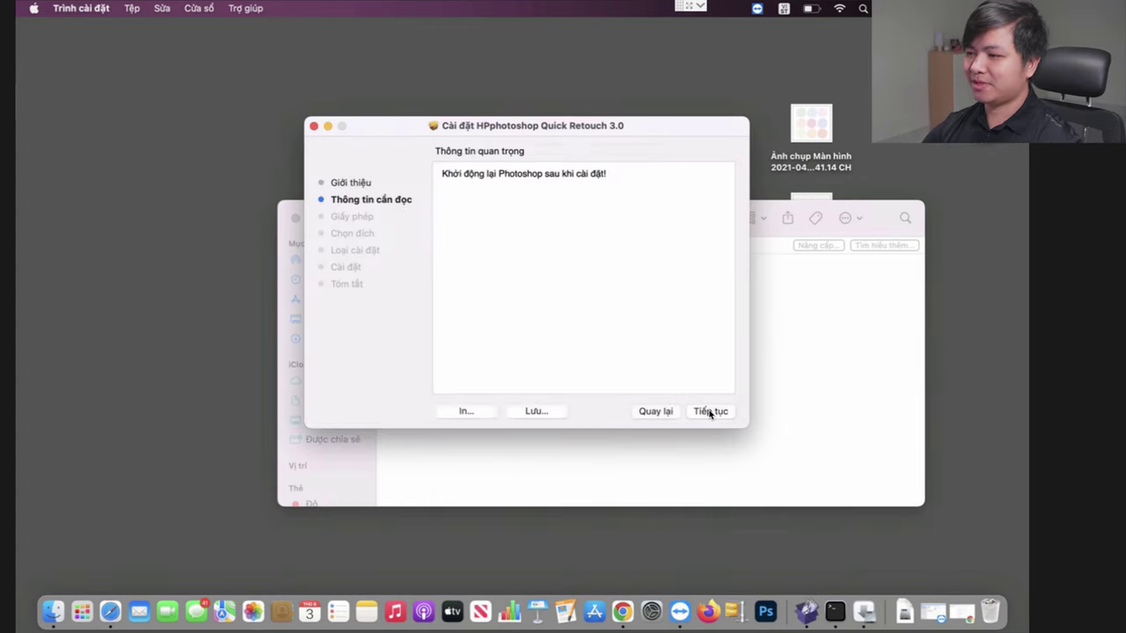
{"action": "left_click", "coordinate": [710, 411]}
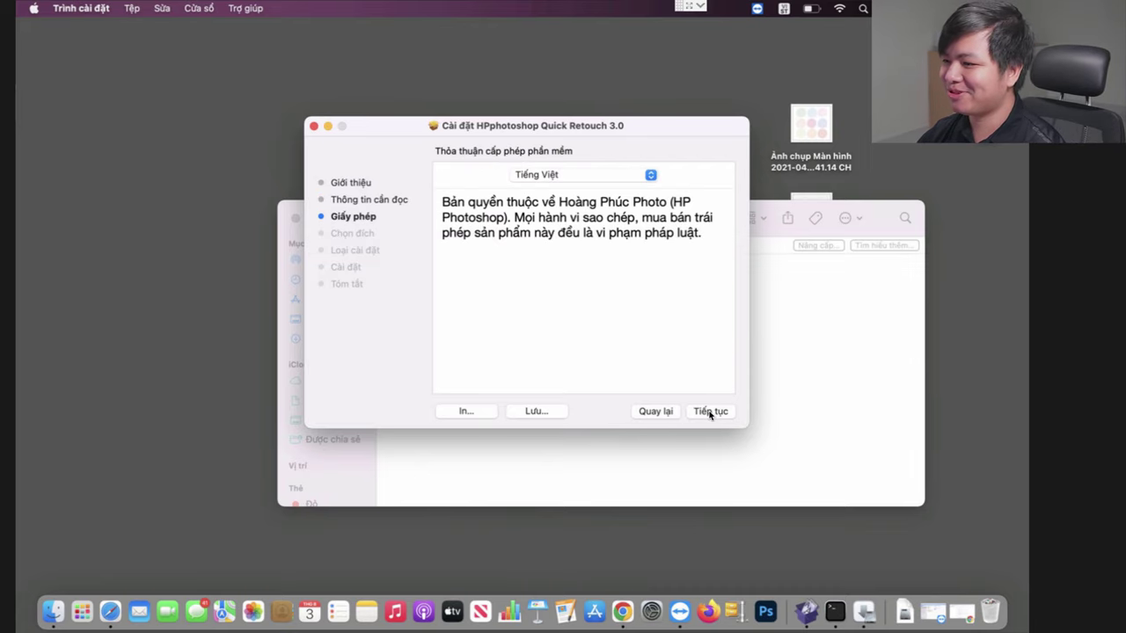
{"action": "left_click", "coordinate": [710, 412]}
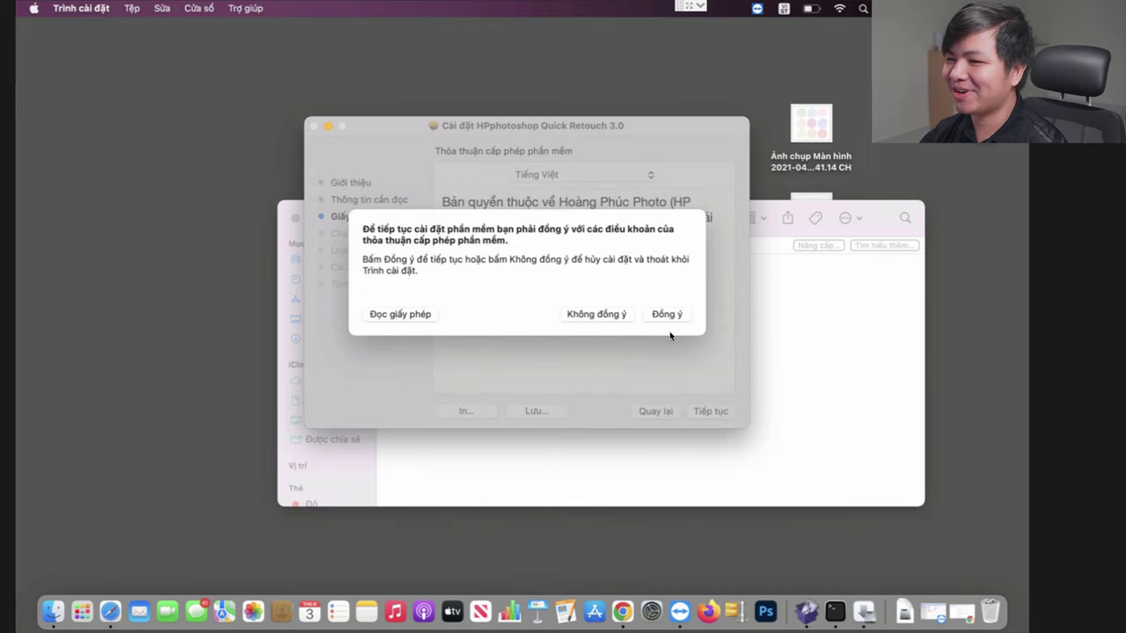
{"action": "left_click", "coordinate": [677, 318]}
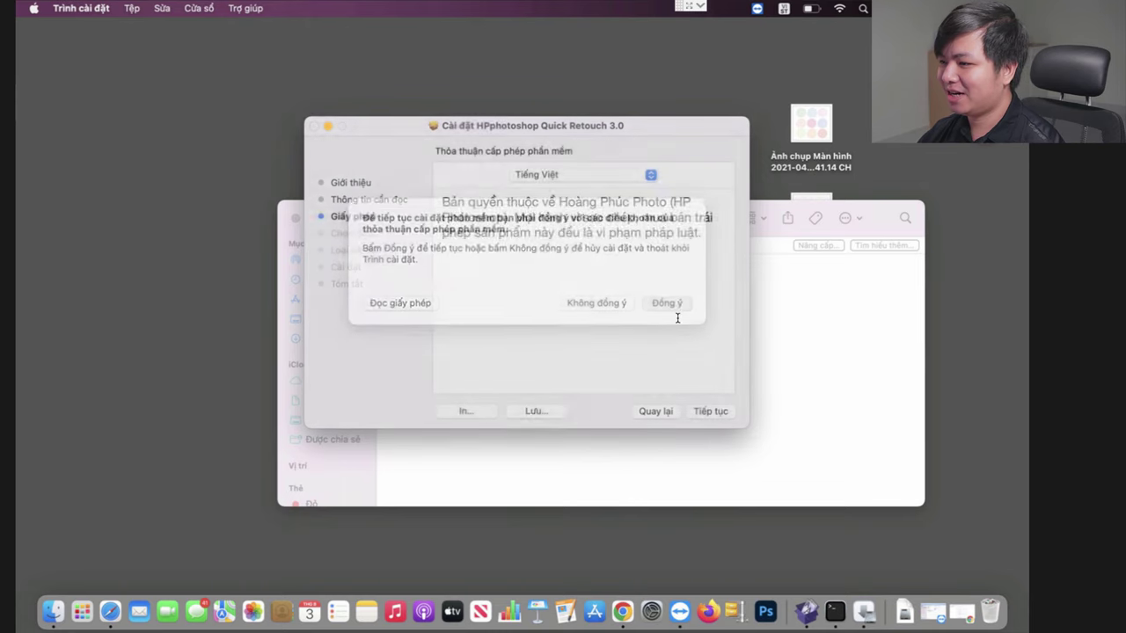
Step: Install Quick Retouch 3.0, authorising with the account password, then close the installer
{"action": "left_click", "coordinate": [710, 411]}
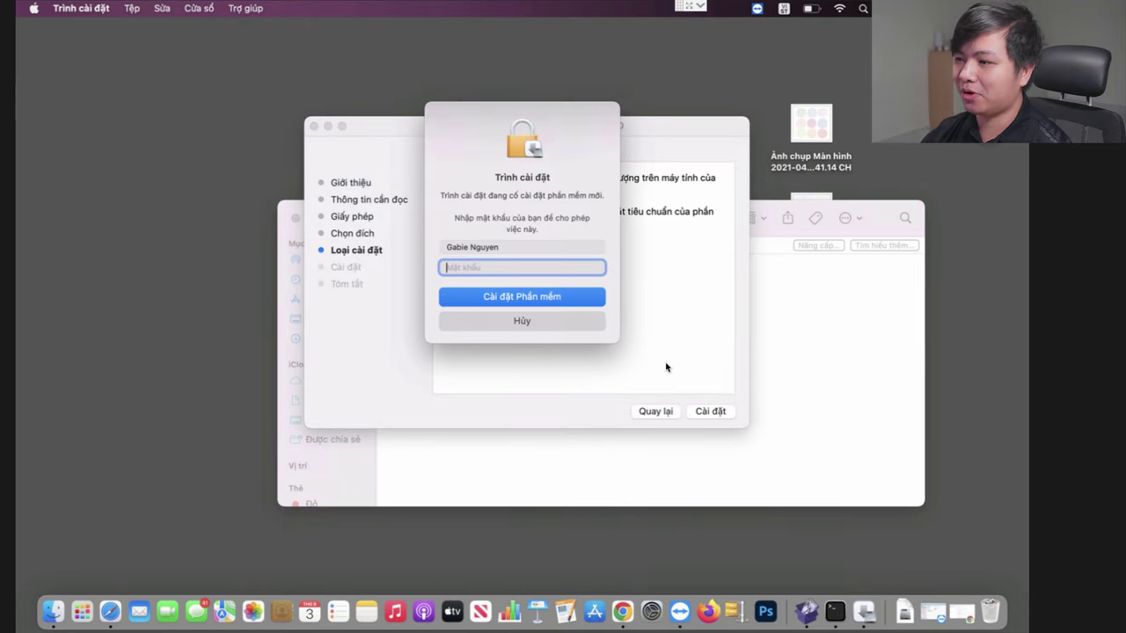
{"action": "type", "text": "a"}
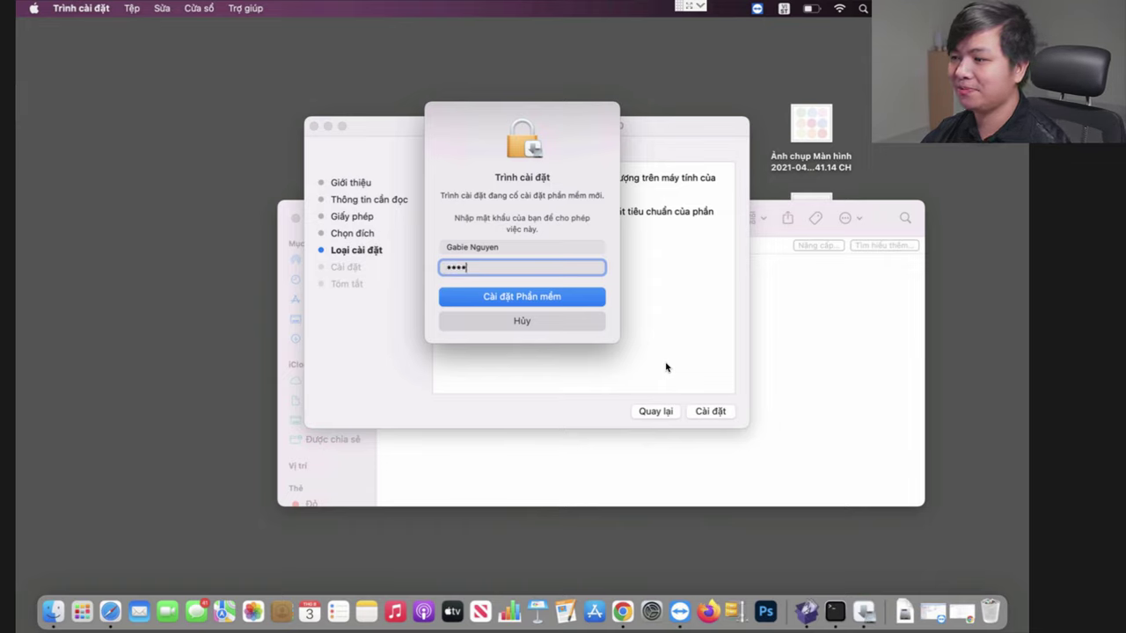
{"action": "type", "text": "aa"}
{"action": "key", "text": "Return"}
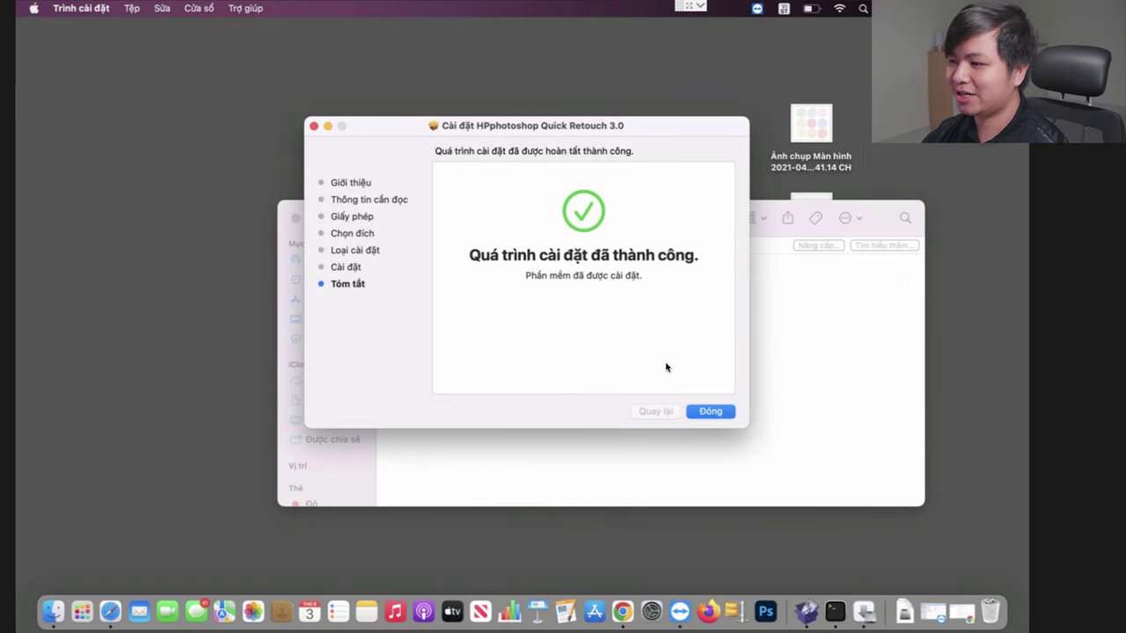
{"action": "left_click", "coordinate": [710, 411]}
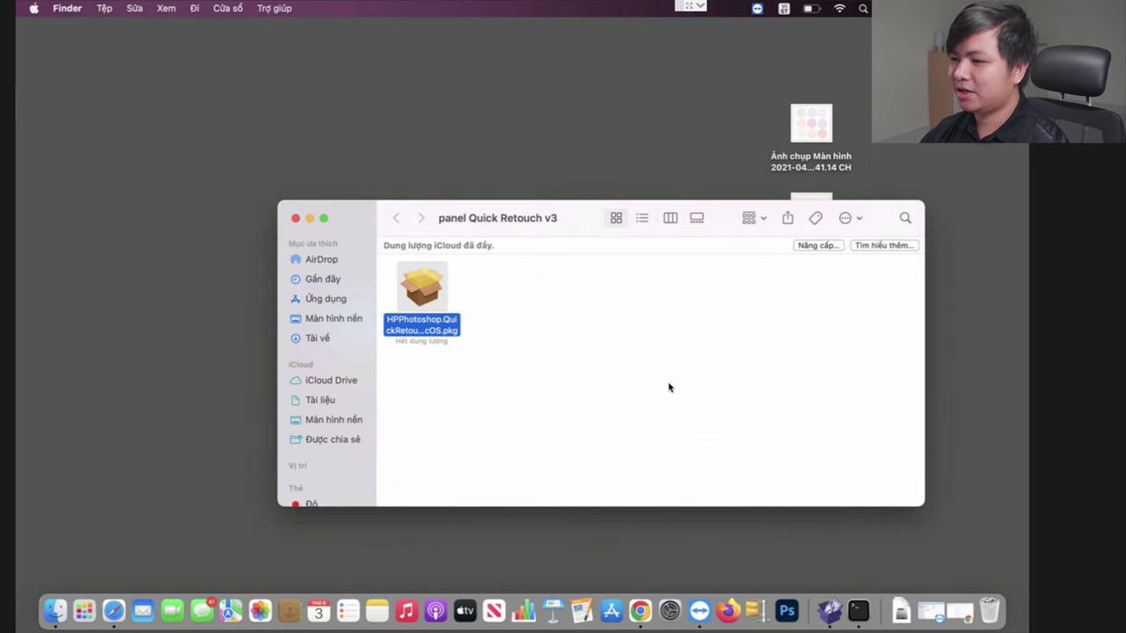
{"action": "left_click", "coordinate": [34, 11]}
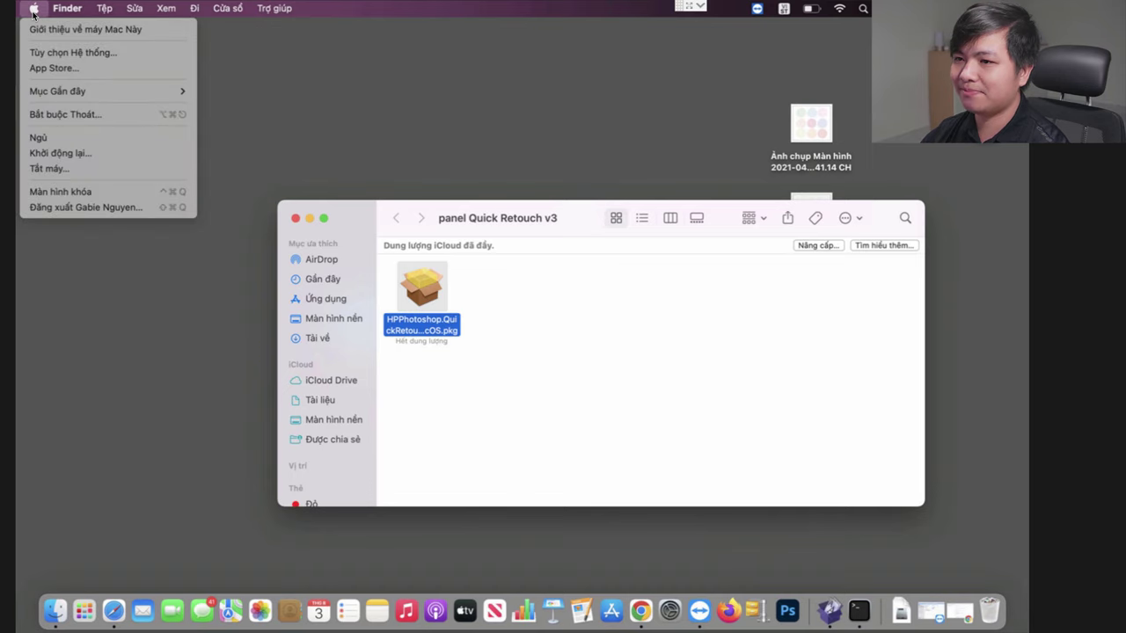
{"action": "left_click", "coordinate": [62, 57]}
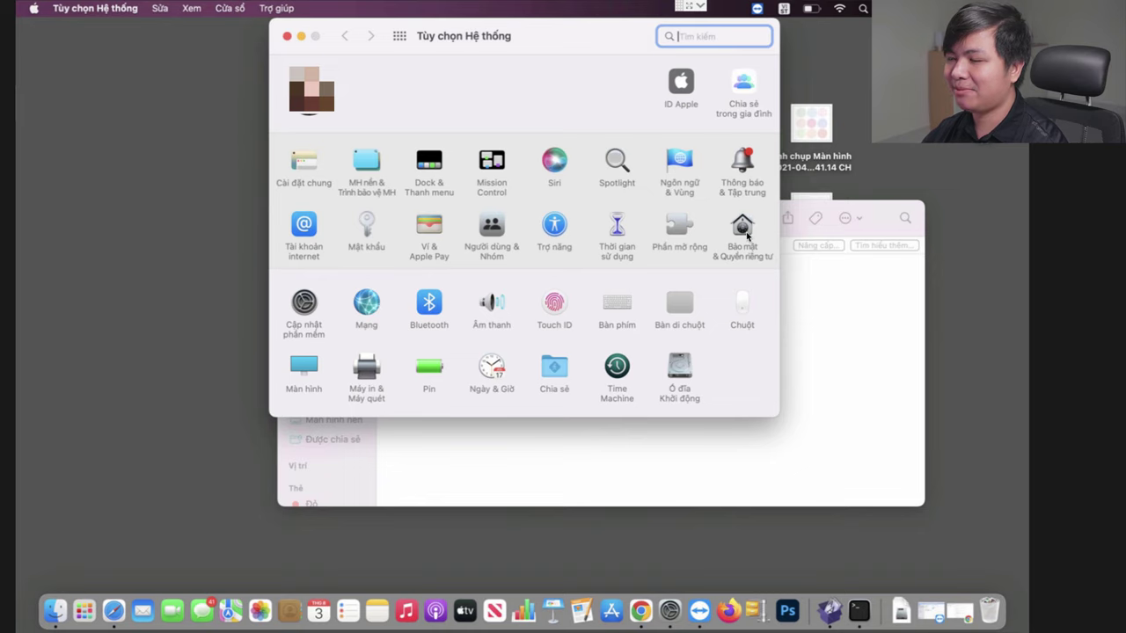
{"action": "left_click", "coordinate": [744, 230]}
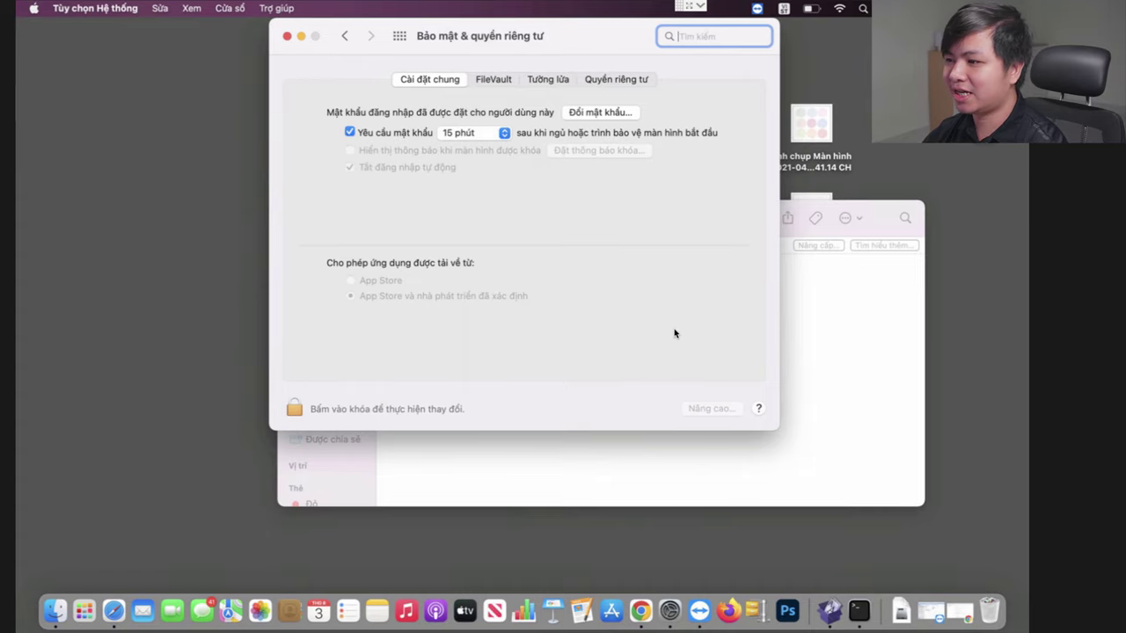
{"action": "left_click", "coordinate": [286, 37]}
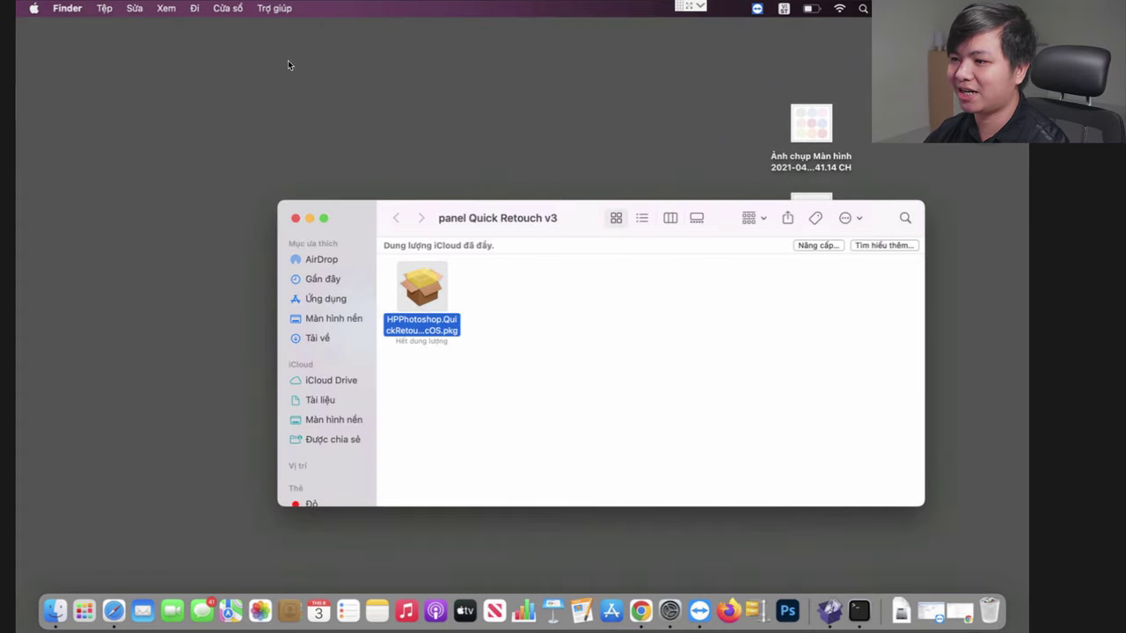
Step: Relaunch Photoshop, open the HPphotoshop - Quick Retouch 3 panel from Extensions (legacy), then close it
{"action": "left_click", "coordinate": [788, 610]}
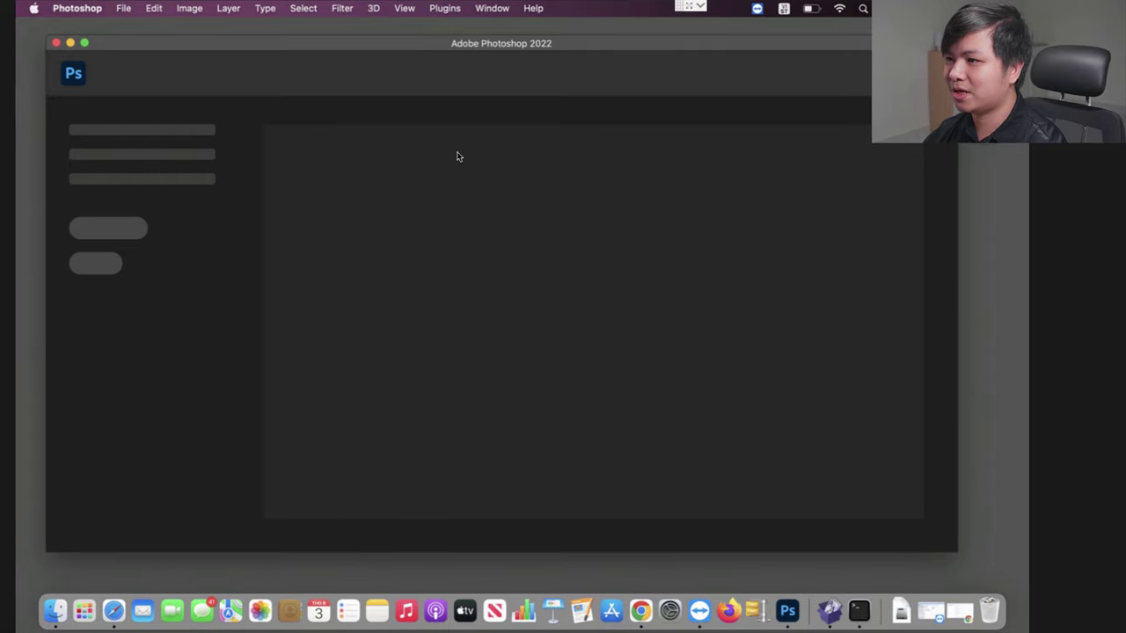
{"action": "left_click", "coordinate": [495, 10]}
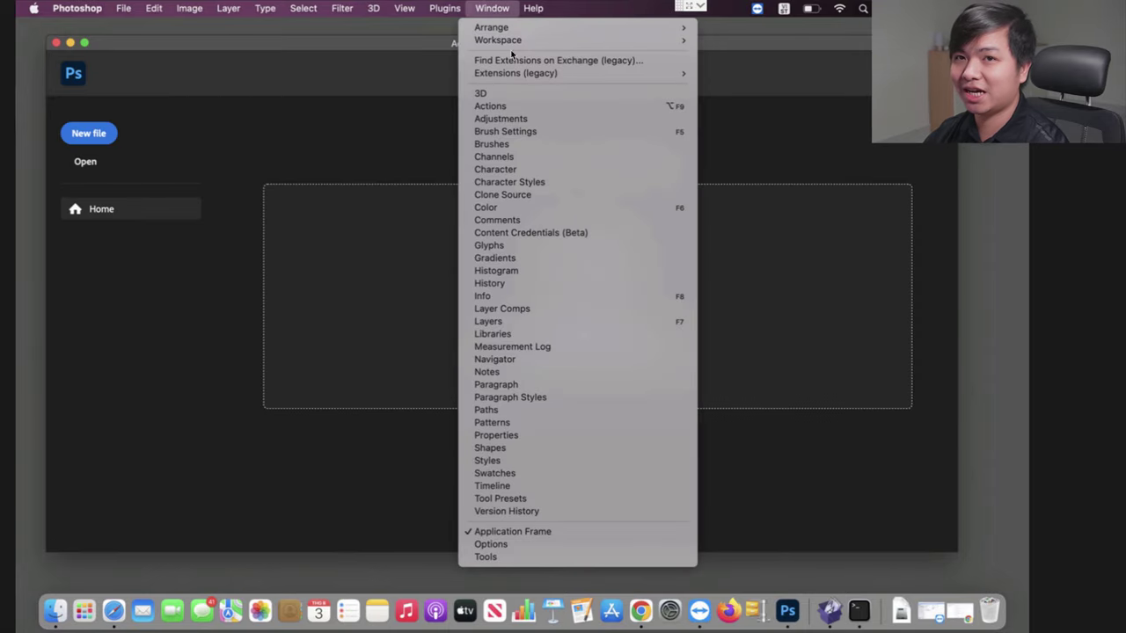
{"action": "mouse_move", "coordinate": [516, 73]}
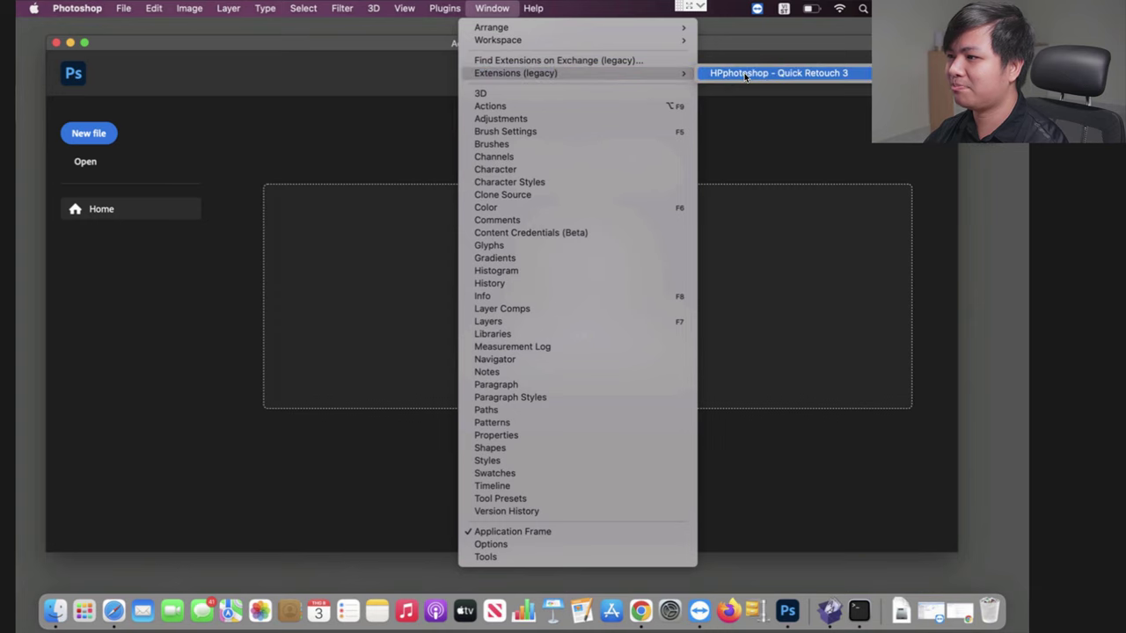
{"action": "left_click", "coordinate": [745, 74]}
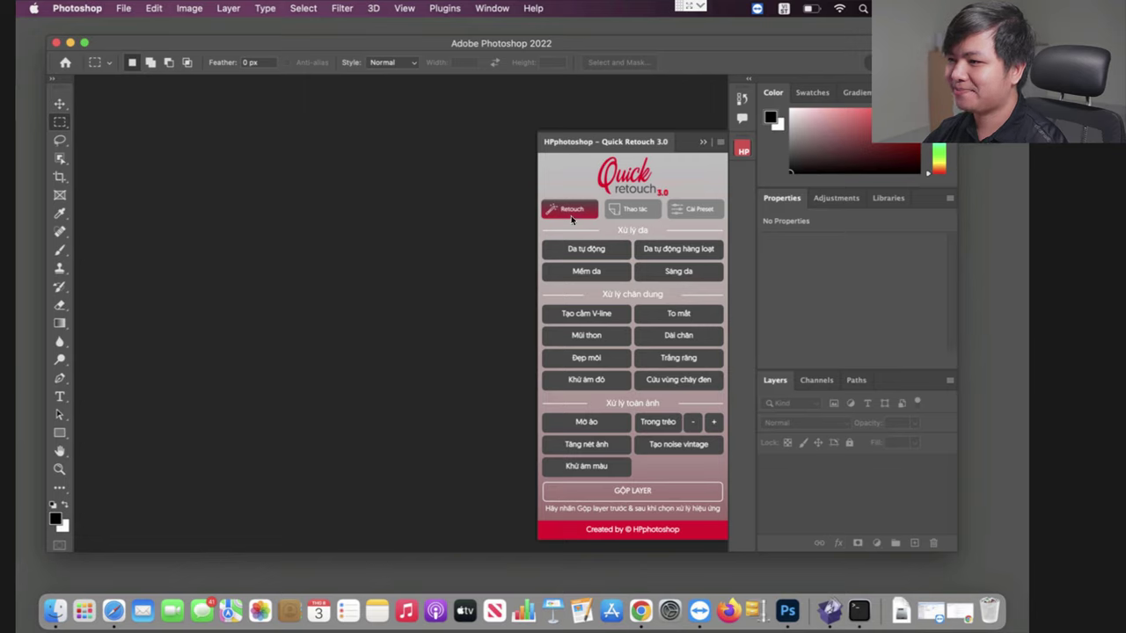
{"action": "left_click", "coordinate": [703, 143]}
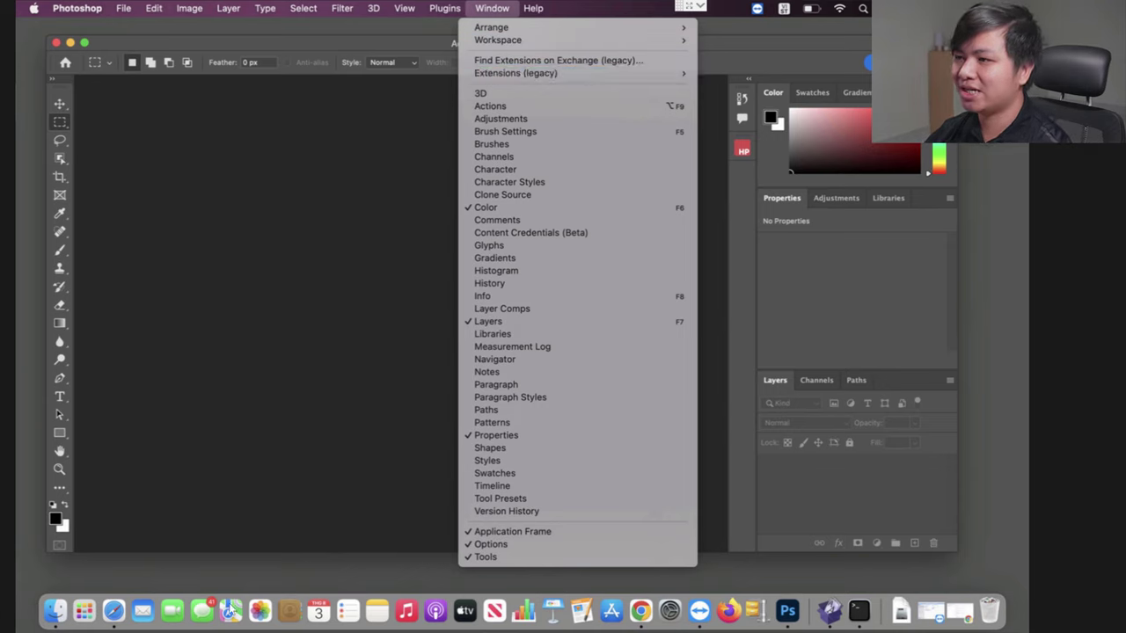
Step: Dismiss the Chrome downloads list and open a new Finder window
{"action": "left_click", "coordinate": [959, 616]}
{"action": "left_click", "coordinate": [929, 610]}
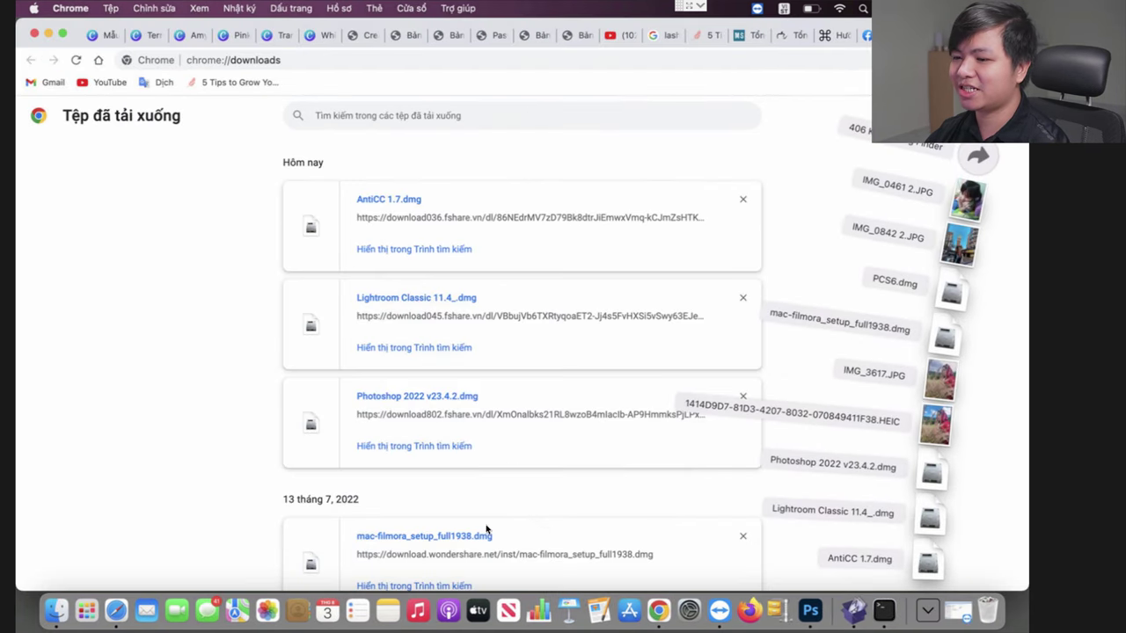
{"action": "left_click", "coordinate": [179, 527]}
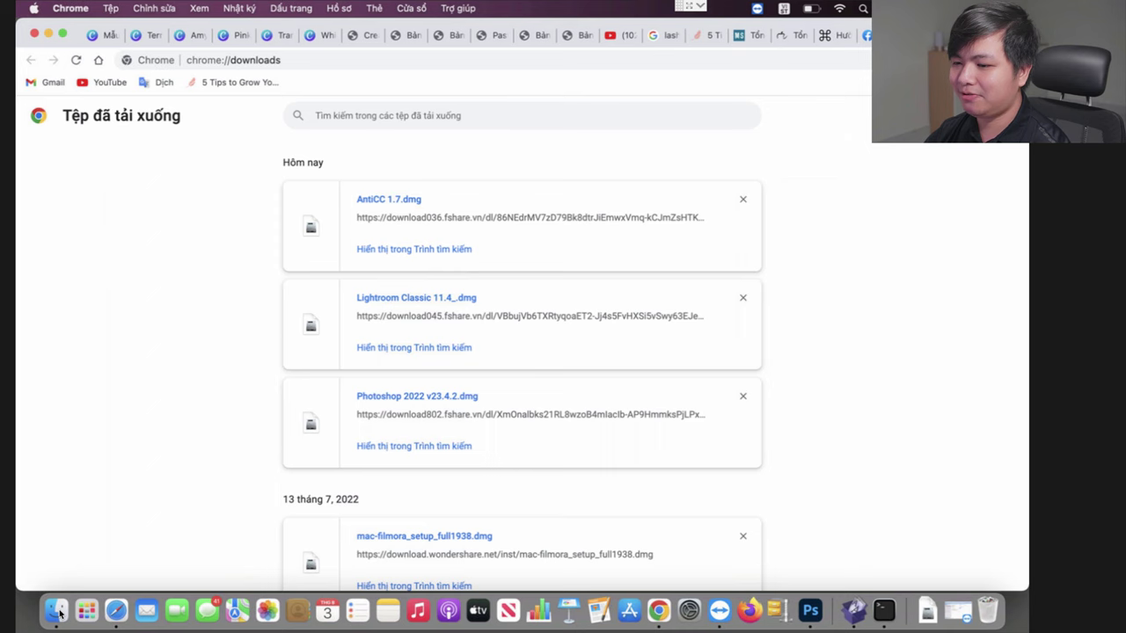
{"action": "left_click", "coordinate": [59, 613]}
{"action": "left_click", "coordinate": [413, 365]}
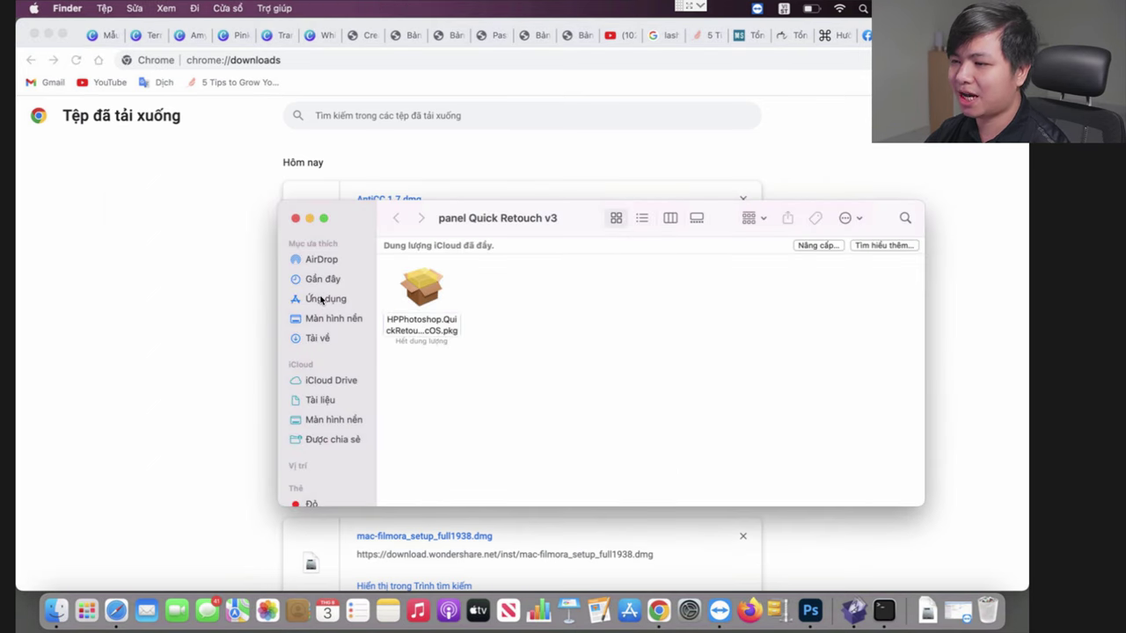
Step: View Get Info (version 23.4.2) for the app in the Adobe Photoshop 2022 folder, then close it
{"action": "left_click", "coordinate": [321, 300]}
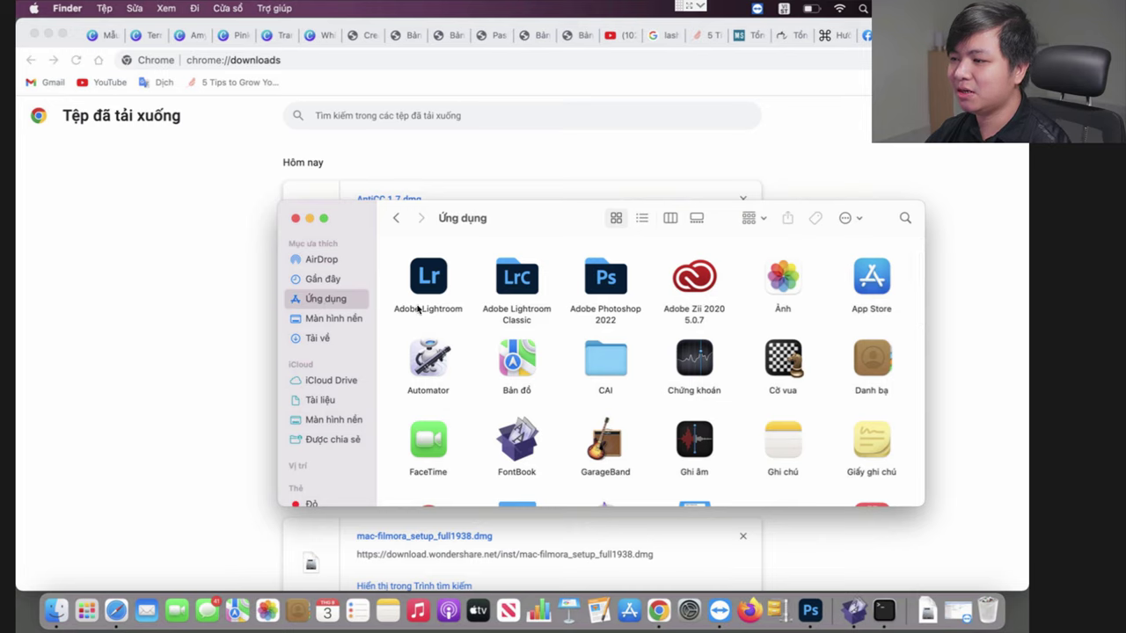
{"action": "left_click", "coordinate": [611, 288]}
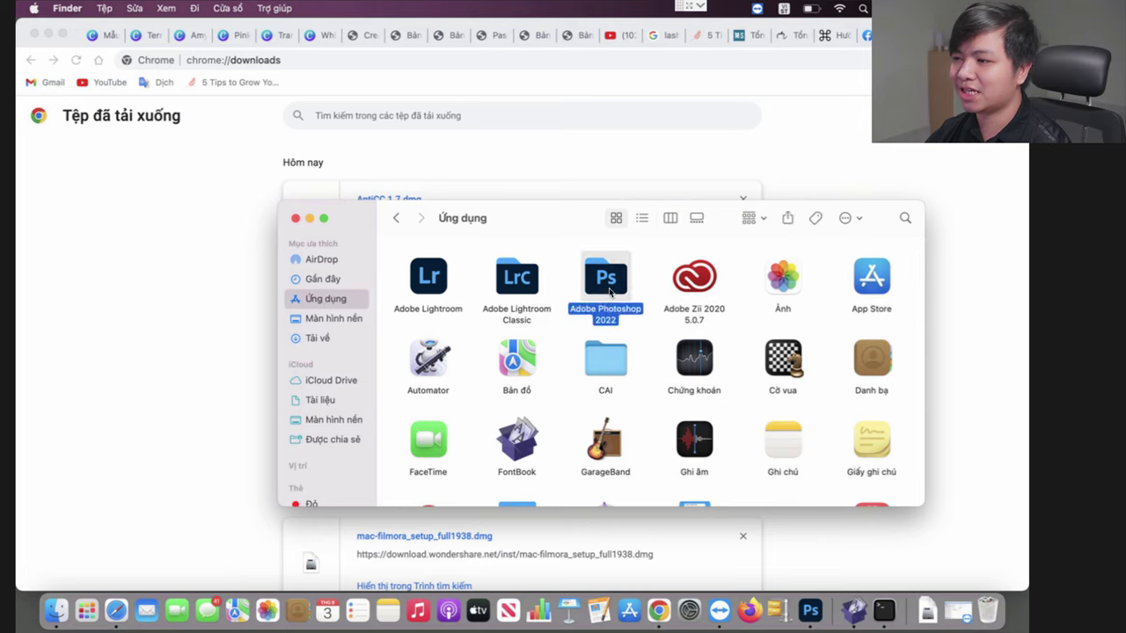
{"action": "double_click", "coordinate": [609, 292]}
{"action": "right_click", "coordinate": [433, 281]}
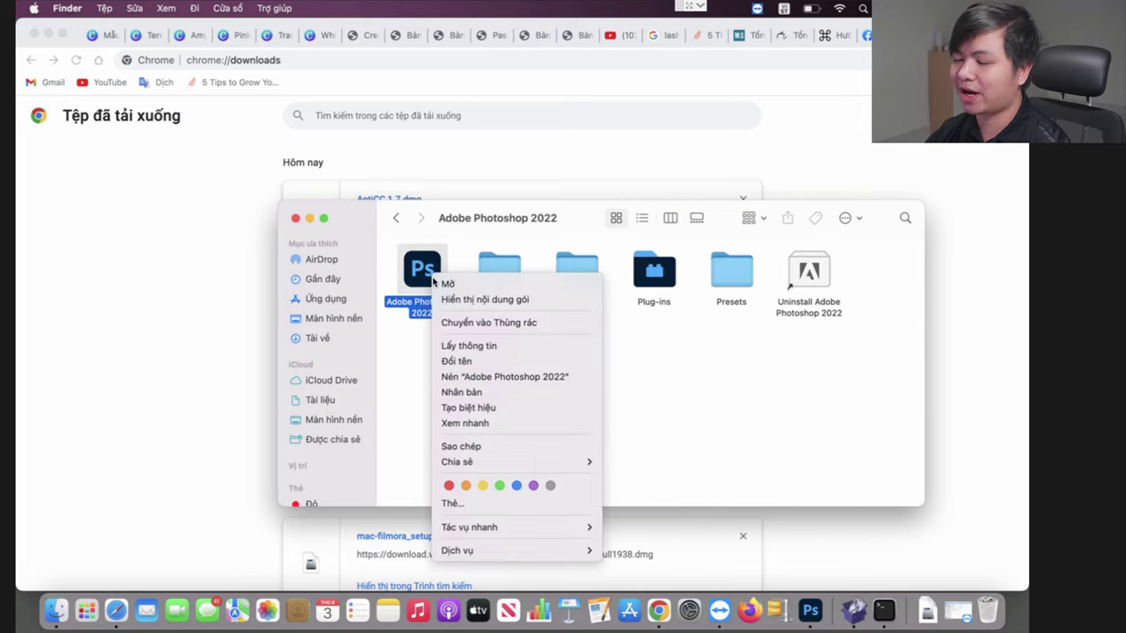
{"action": "left_click", "coordinate": [493, 347]}
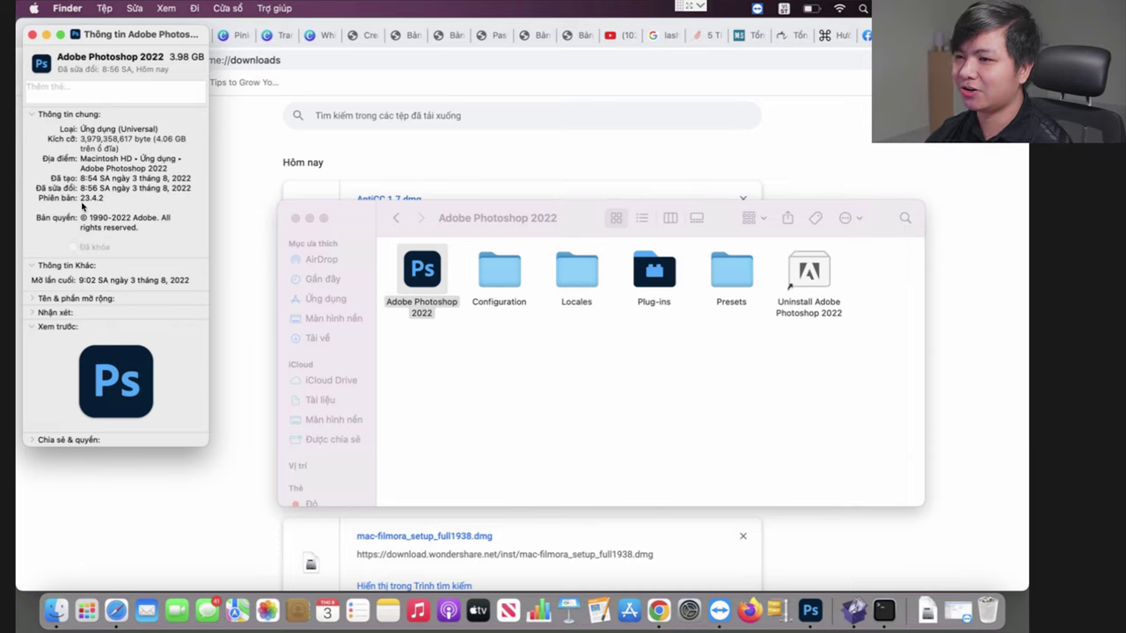
{"action": "left_click", "coordinate": [32, 34]}
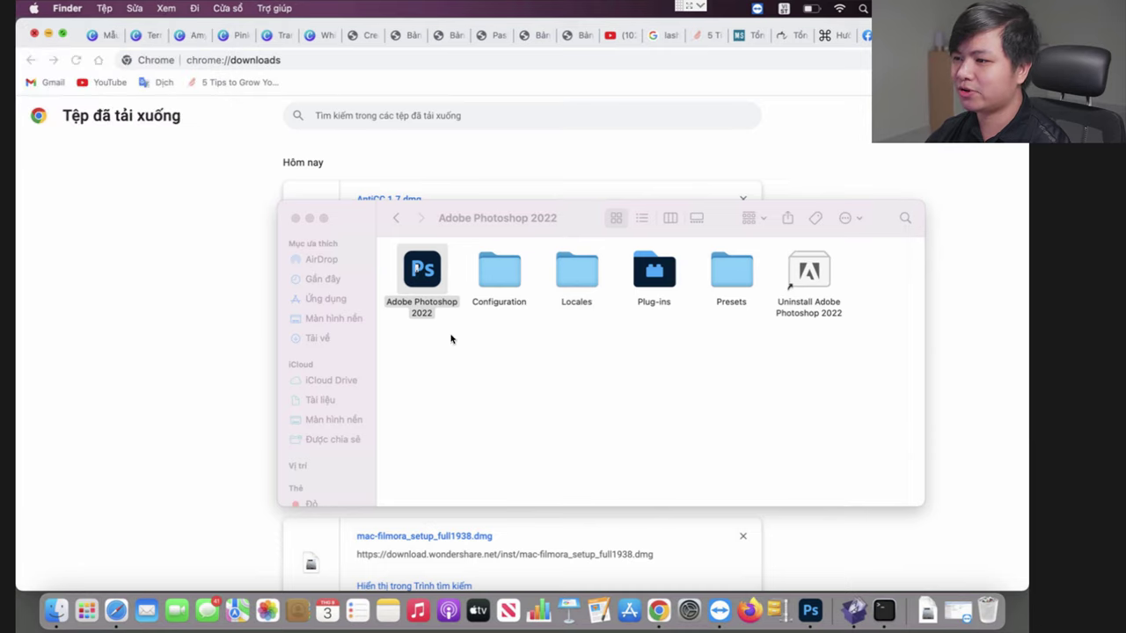
{"action": "left_click", "coordinate": [451, 339]}
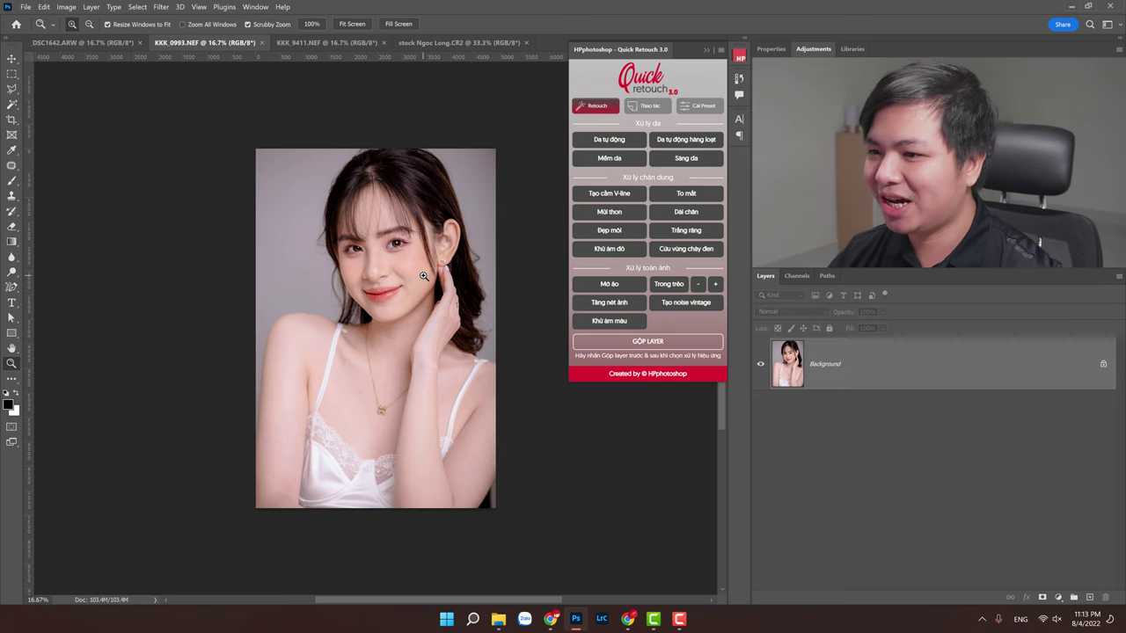
Step: Switch to DSC1642.ARW, zoom into the girl's face, and run Da tự động skin smoothing
{"action": "left_click", "coordinate": [89, 45]}
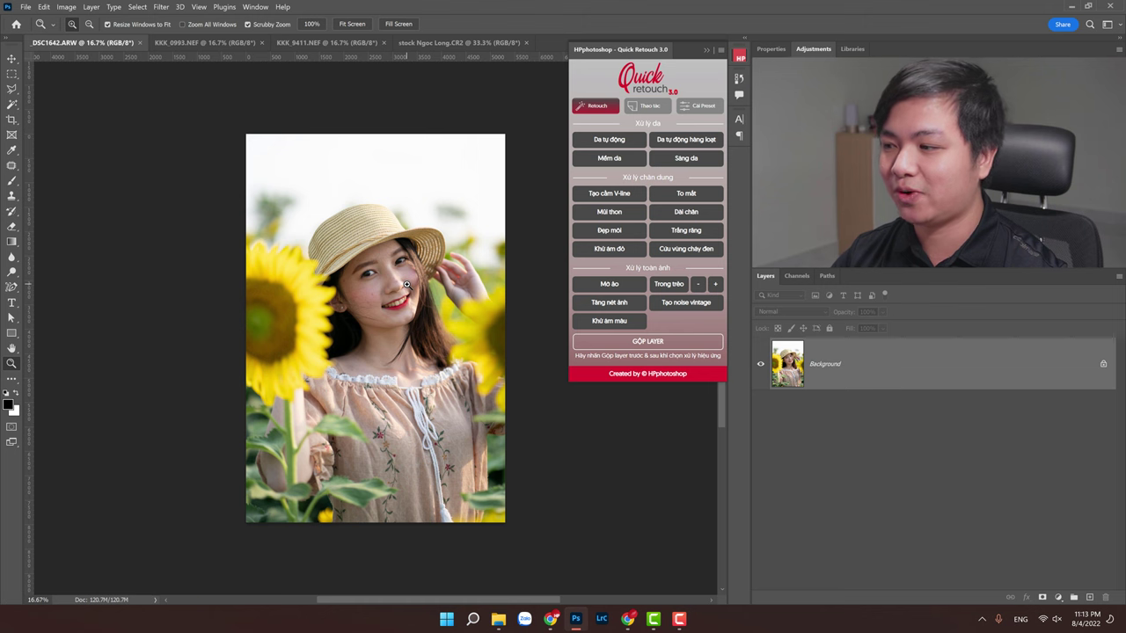
{"action": "left_click_drag", "start_coordinate": [406, 284], "coordinate": [414, 284]}
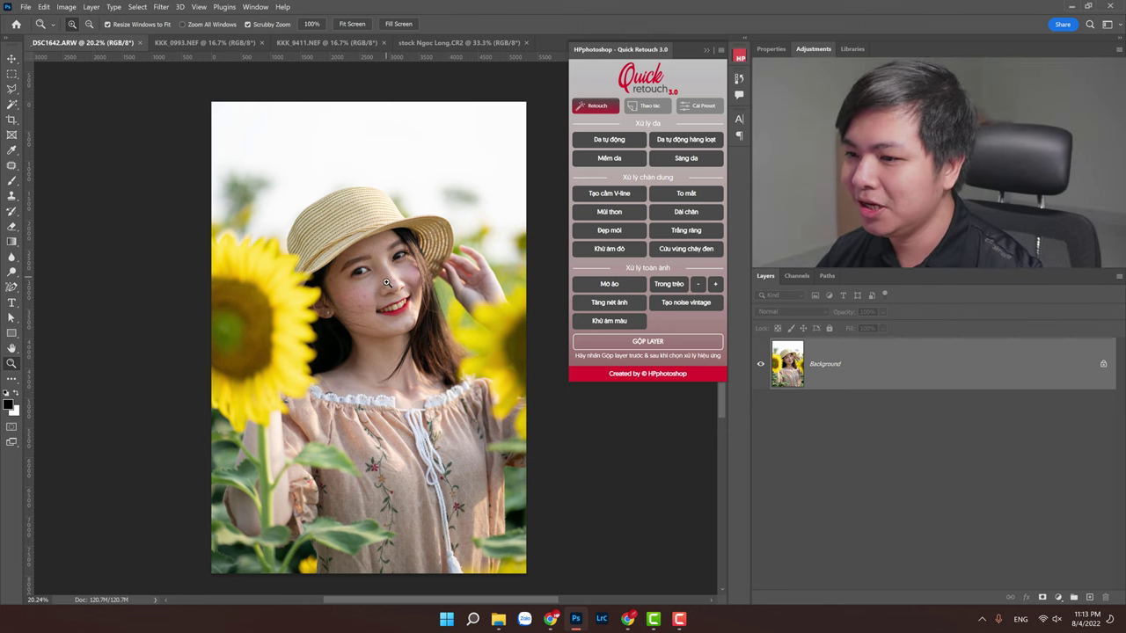
{"action": "left_click_drag", "start_coordinate": [369, 284], "coordinate": [427, 296]}
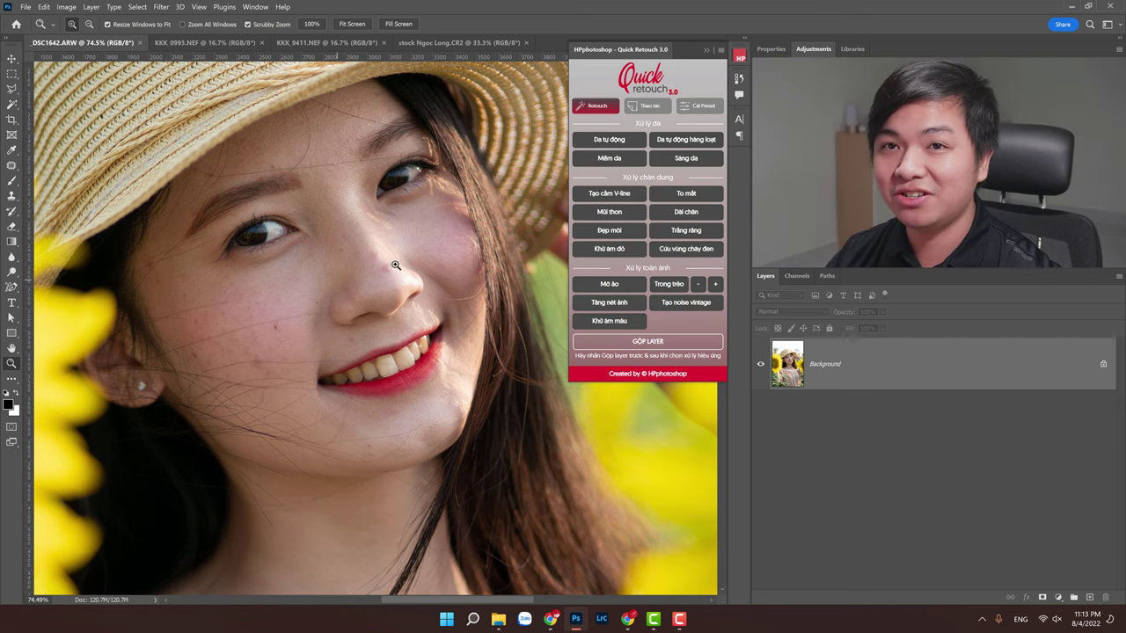
{"action": "left_click", "coordinate": [625, 140]}
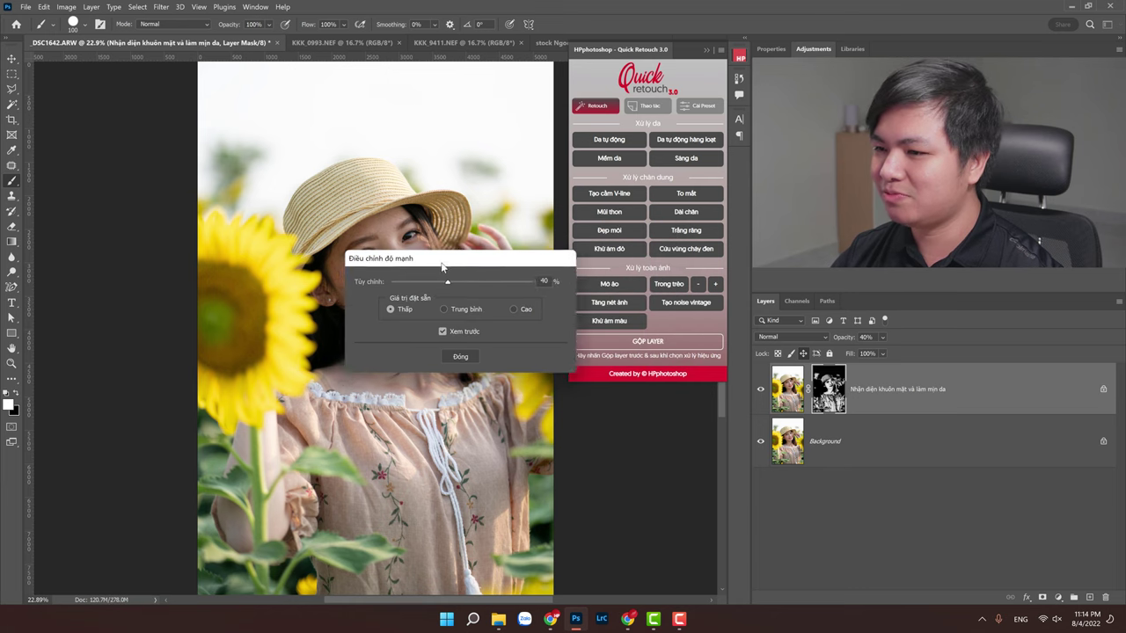
Step: Set the skin smoothing strength to Cao (100%) and close the strength dialog
{"action": "left_click_drag", "start_coordinate": [552, 238], "coordinate": [412, 331]}
{"action": "left_click", "coordinate": [473, 375]}
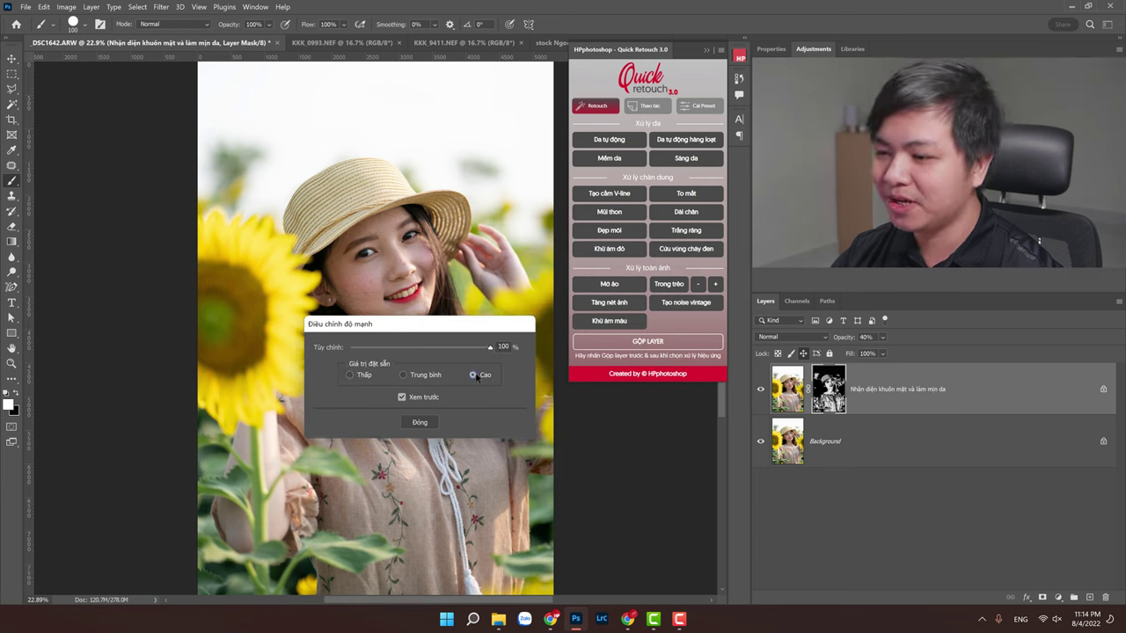
{"action": "left_click", "coordinate": [420, 423]}
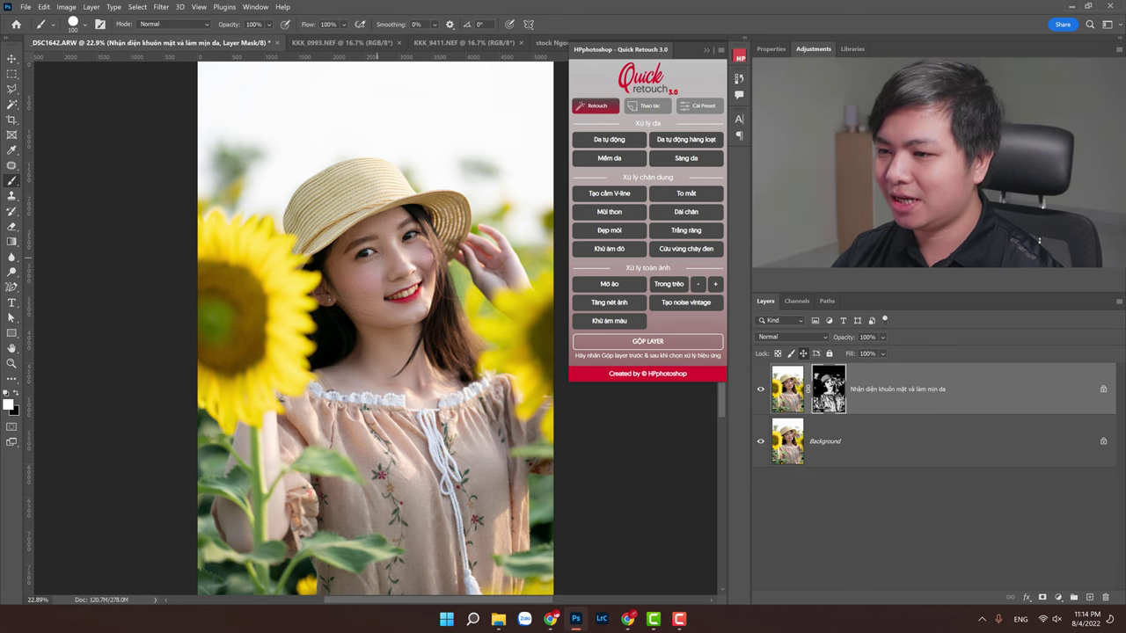
Step: Zoom in on the face and toggle the smoothing layer to compare before and after
{"action": "key", "text": "z"}
{"action": "left_click", "coordinate": [403, 275]}
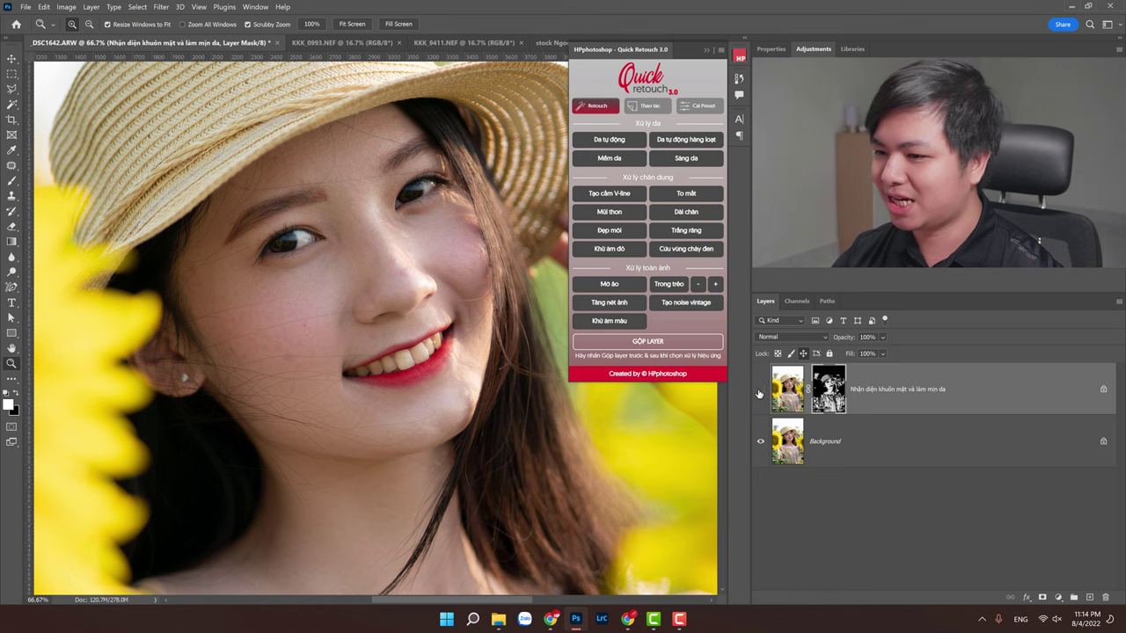
{"action": "left_click", "coordinate": [760, 393]}
{"action": "left_click", "coordinate": [760, 393]}
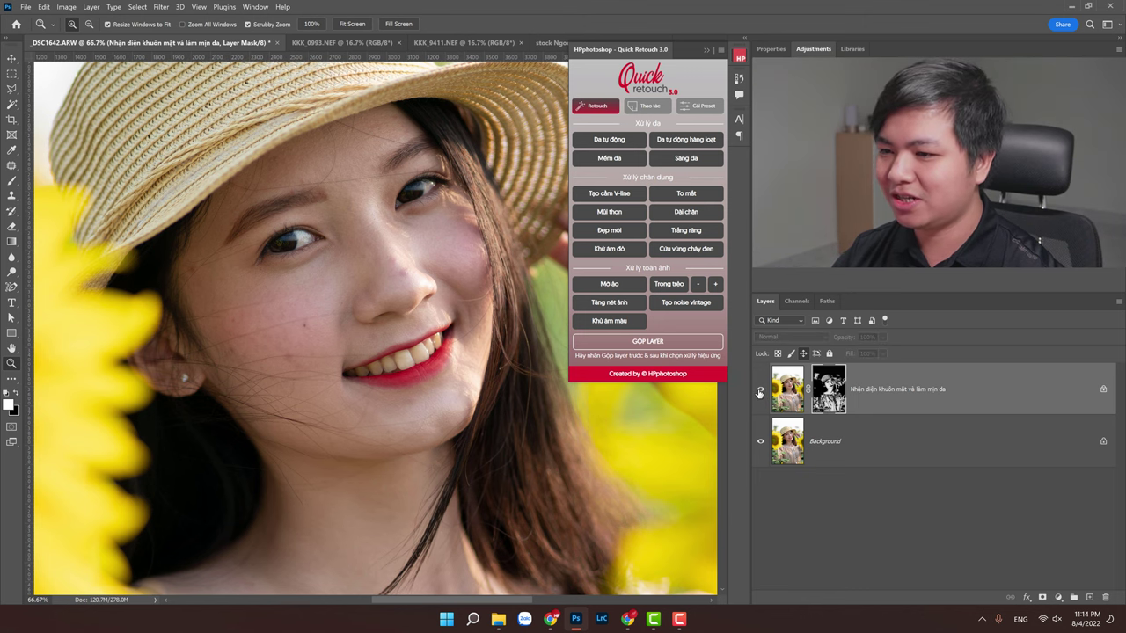
{"action": "left_click", "coordinate": [760, 393]}
{"action": "left_click", "coordinate": [761, 393]}
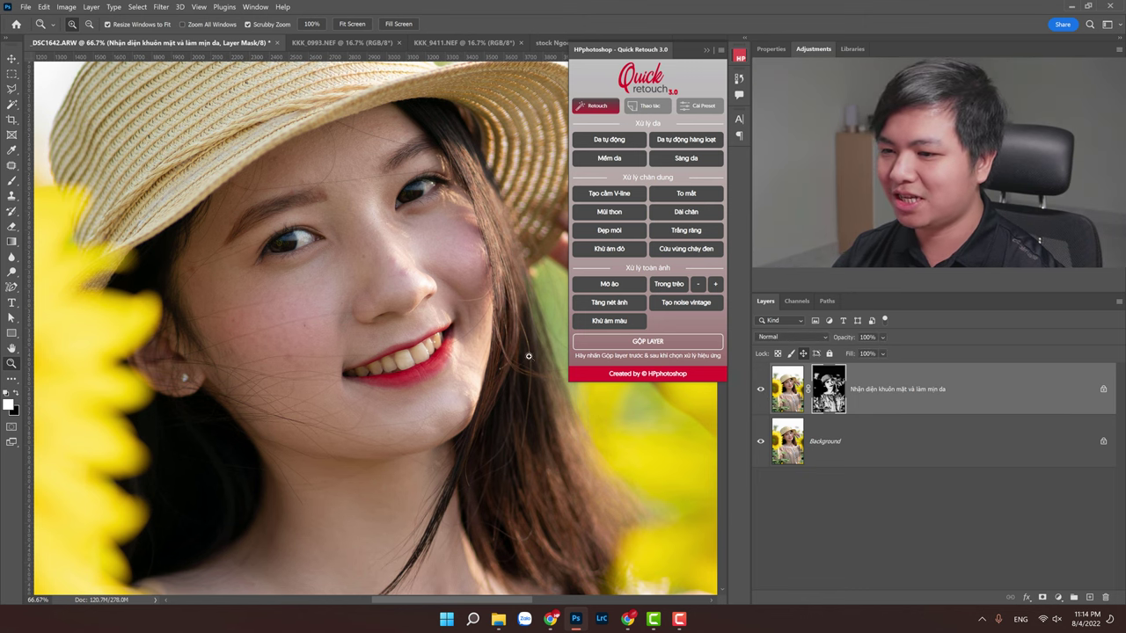
Step: Compare the cheek skin up close, then merge the smoothing into the Background with GỘP LAYER
{"action": "left_click", "coordinate": [283, 333]}
{"action": "left_click", "coordinate": [761, 392]}
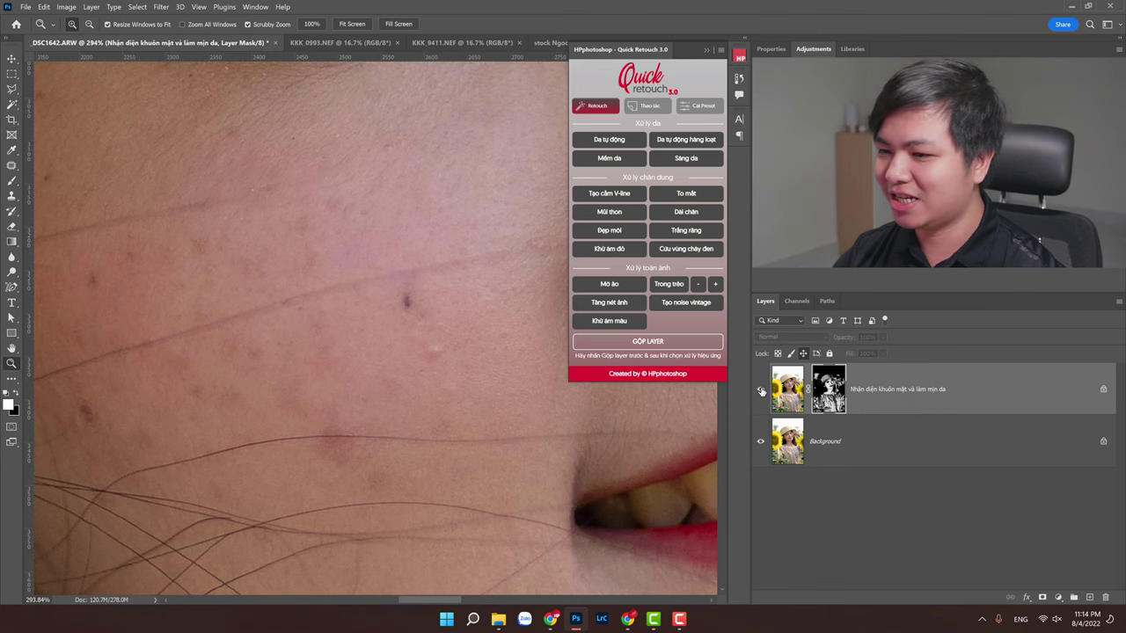
{"action": "left_click", "coordinate": [761, 392]}
{"action": "left_click", "coordinate": [761, 391]}
{"action": "mouse_move", "coordinate": [411, 307]}
{"action": "left_mouse_down"}
{"action": "mouse_move", "coordinate": [379, 315]}
{"action": "mouse_move", "coordinate": [372, 331]}
{"action": "left_mouse_up"}
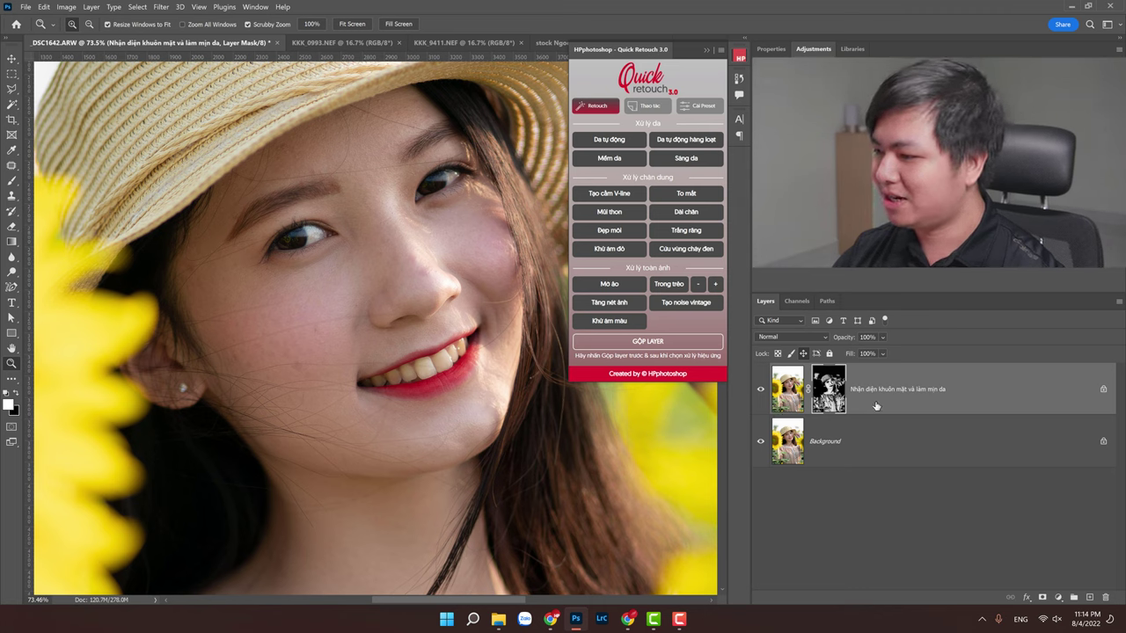
{"action": "left_click", "coordinate": [649, 343]}
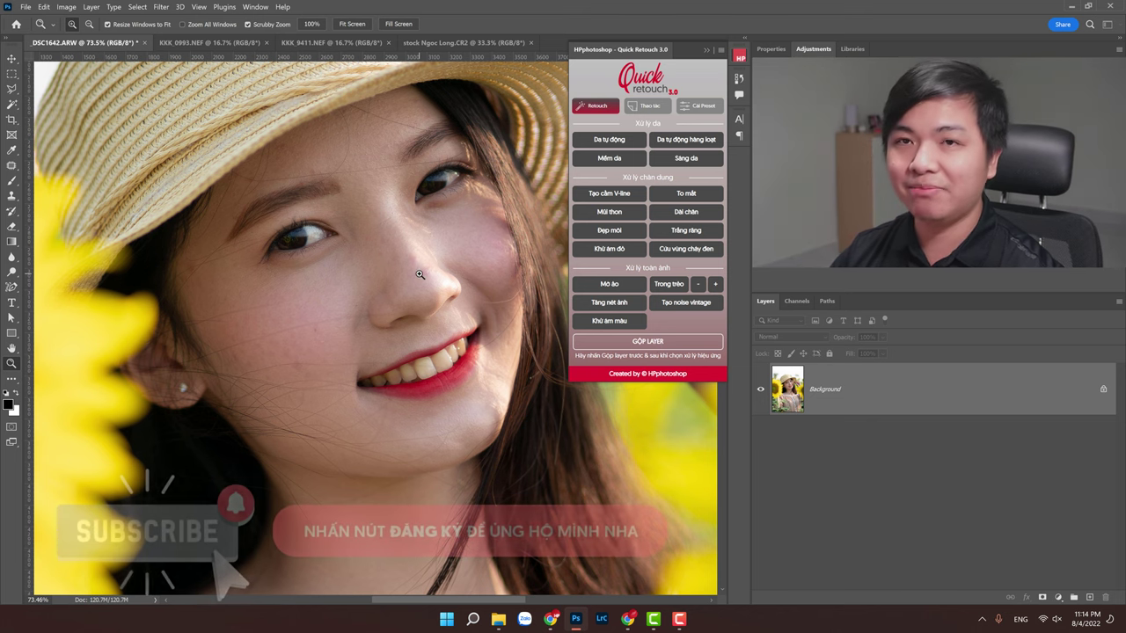
Step: Heal blemishes on the left cheek and upper face with a size-45 Spot Healing Brush
{"action": "scroll", "coordinate": [430, 269], "scroll_direction": "up", "scroll_amount": 2}
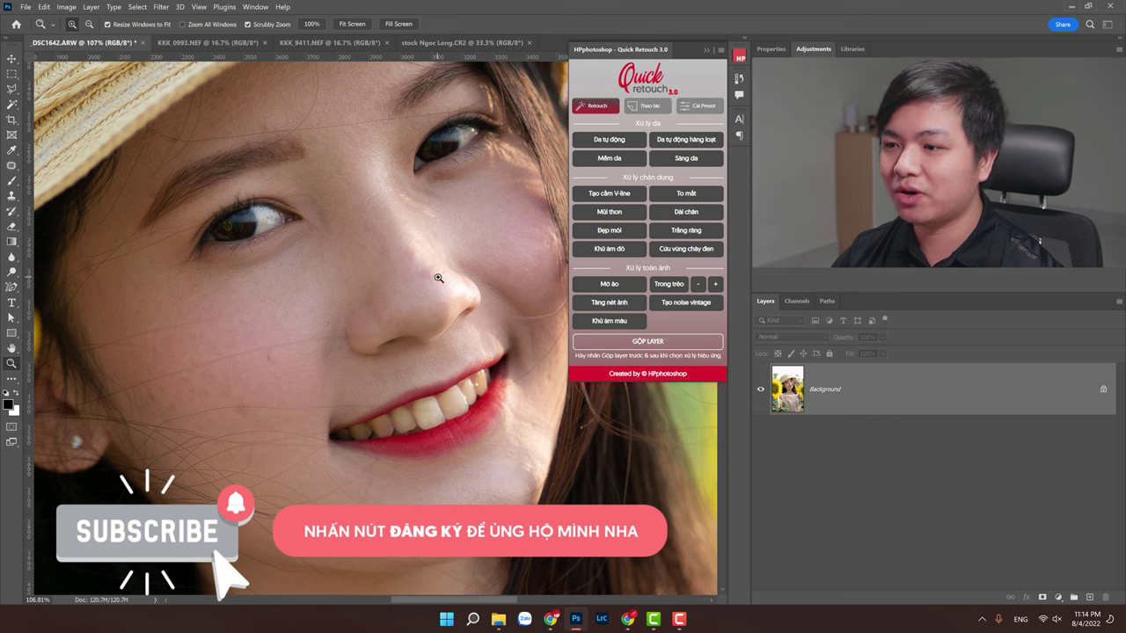
{"action": "left_click", "coordinate": [12, 165]}
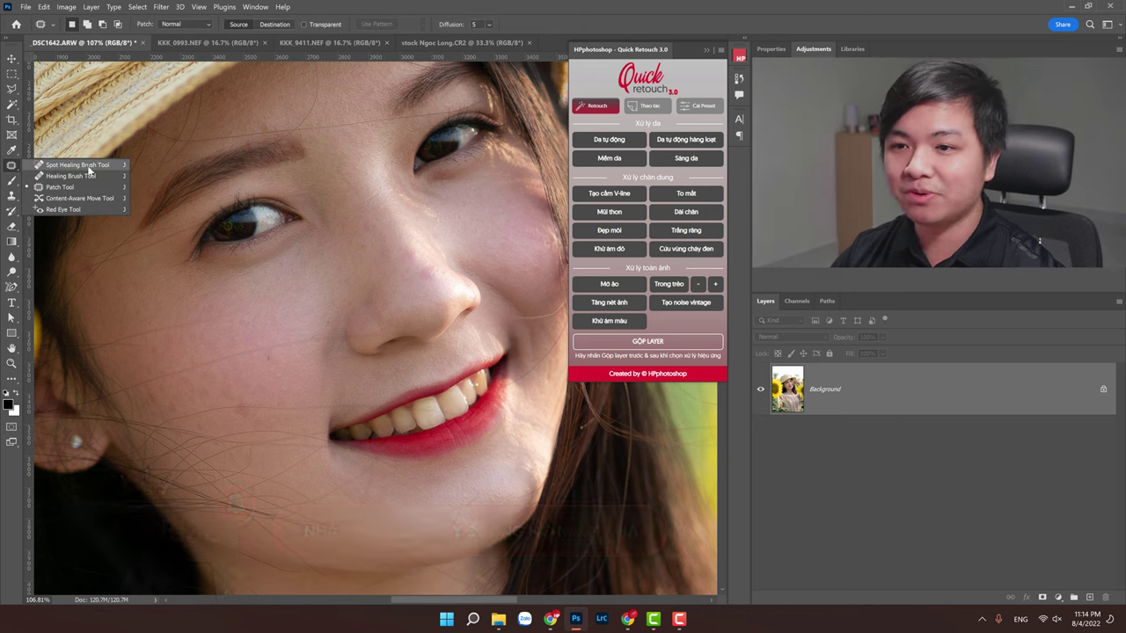
{"action": "left_click", "coordinate": [87, 166]}
{"action": "key", "text": "bracketright"}
{"action": "key", "text": "bracketright"}
{"action": "key", "text": "bracketright"}
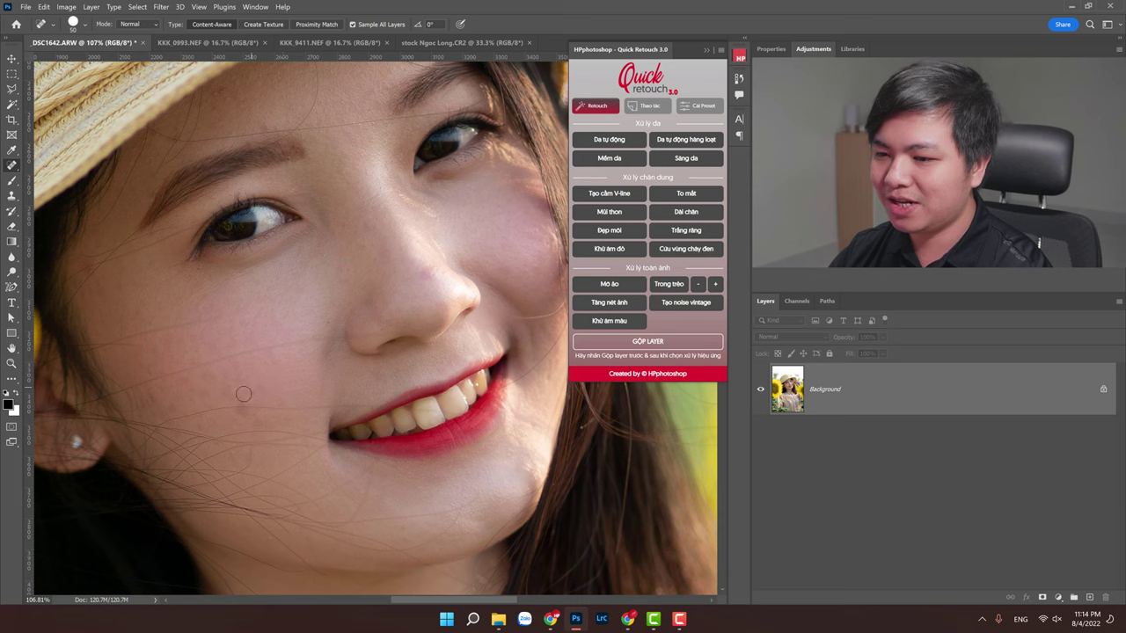
{"action": "left_click", "coordinate": [122, 285]}
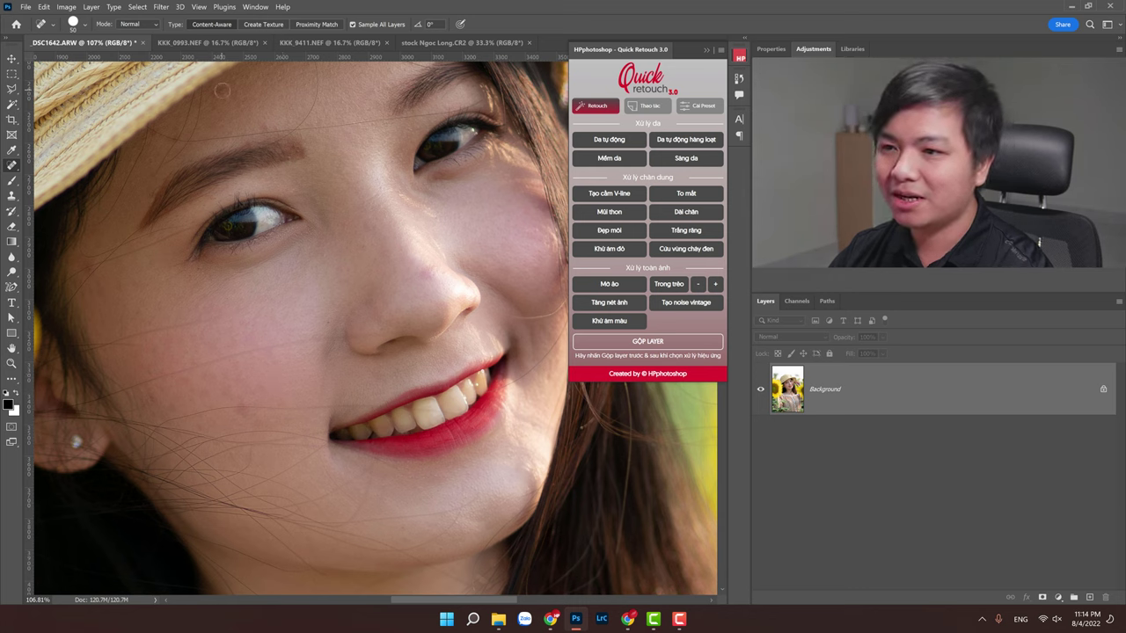
{"action": "left_click", "coordinate": [263, 123]}
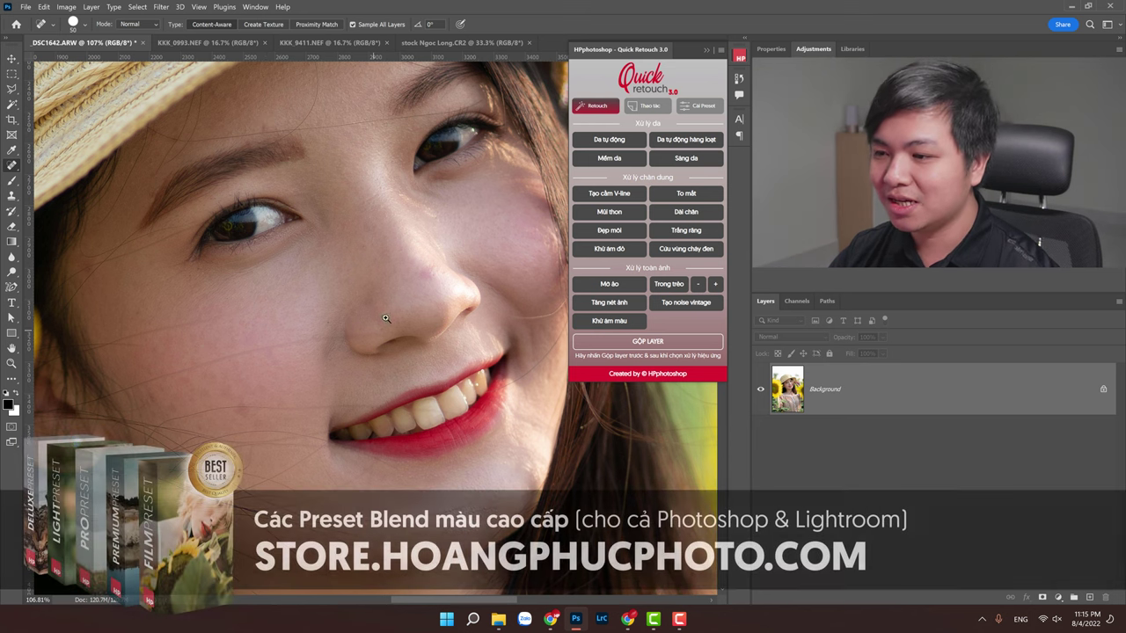
Step: Shrink the healing brush to 40 and zoom out to show the whole face and hat
{"action": "key", "text": "z"}
{"action": "key", "text": "j"}
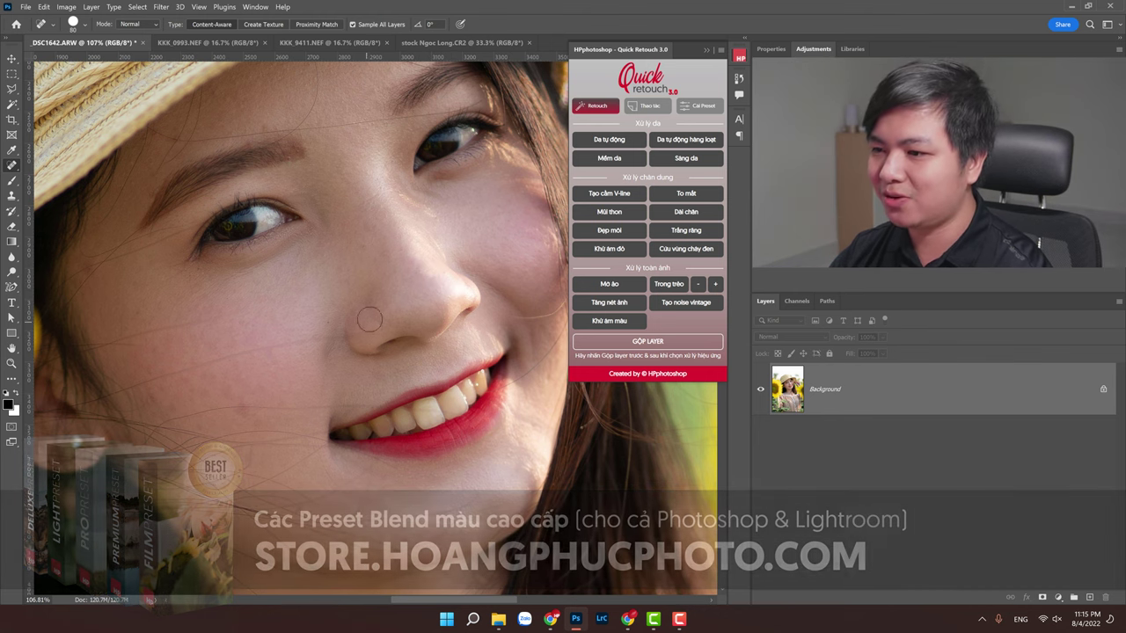
{"action": "key", "text": "bracketleft"}
{"action": "key", "text": "bracketleft"}
{"action": "key", "text": "bracketleft"}
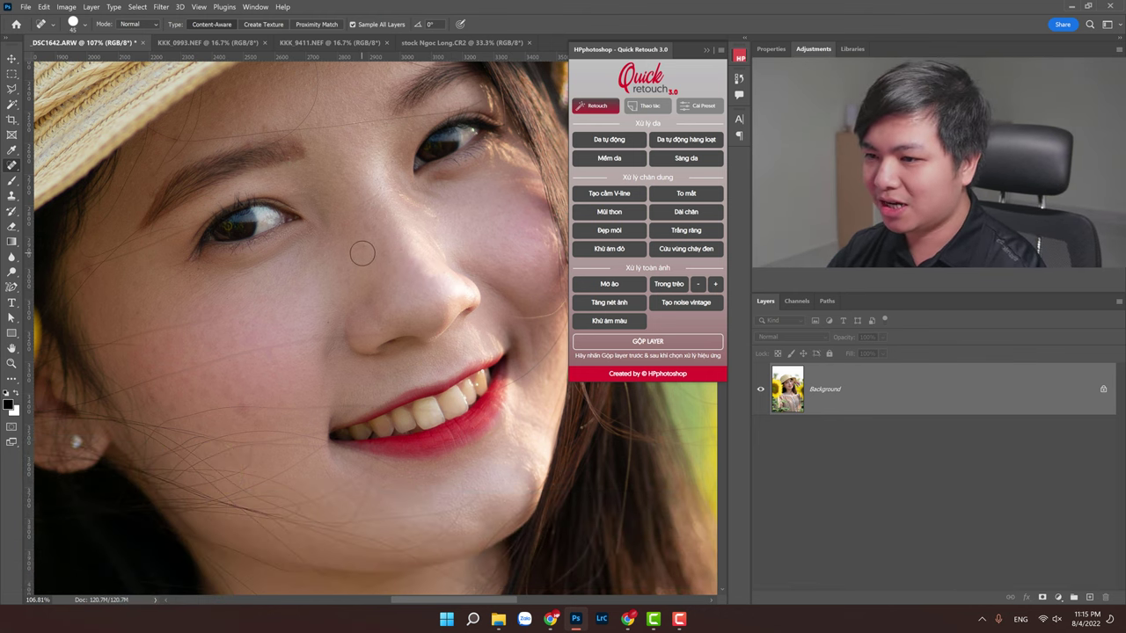
{"action": "key", "text": "z"}
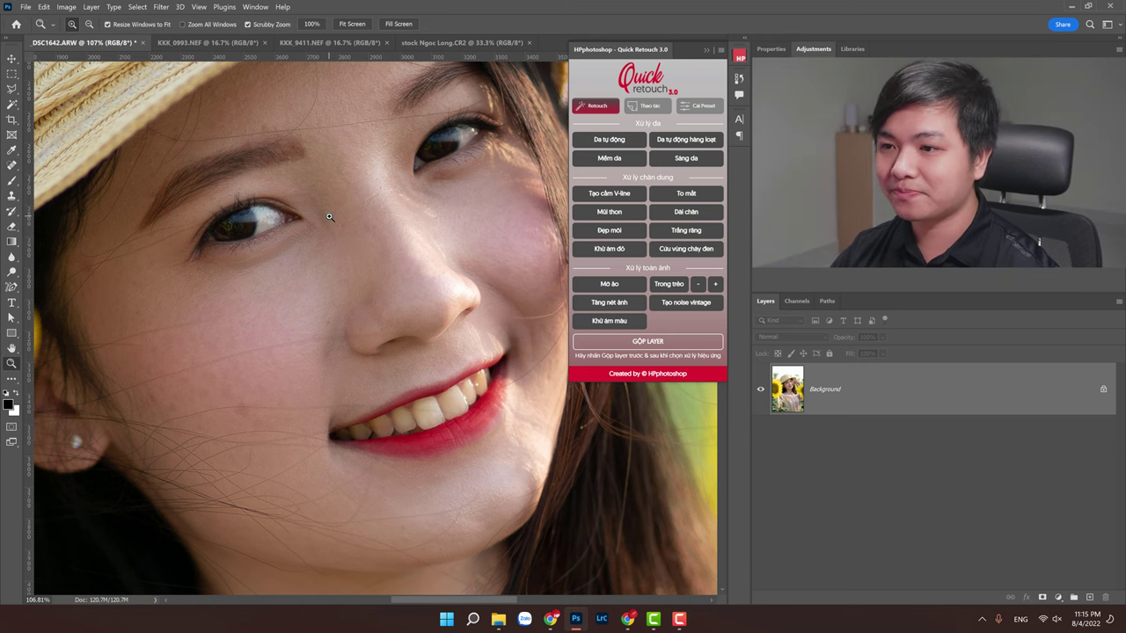
{"action": "left_click", "coordinate": [408, 214], "text": "alt"}
{"action": "left_click", "coordinate": [375, 220], "text": "alt"}
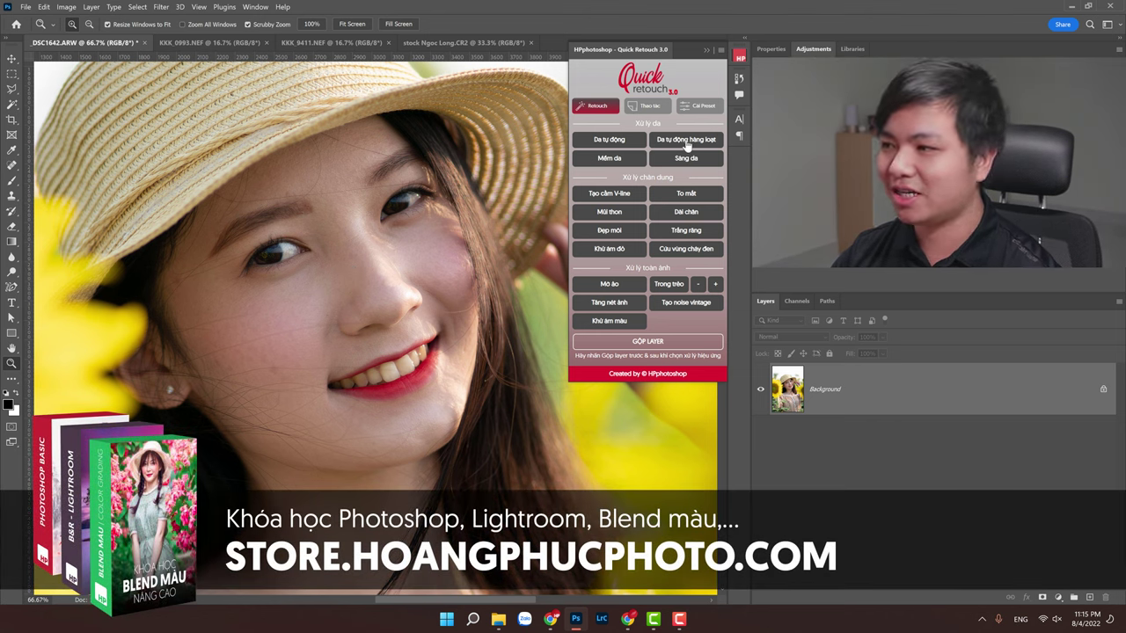
Step: In batch skin processing, try the open-files, save-and-close, and source-folder options, cancelling the folder choice
{"action": "left_click", "coordinate": [687, 146]}
{"action": "left_click_drag", "start_coordinate": [458, 182], "coordinate": [304, 175]}
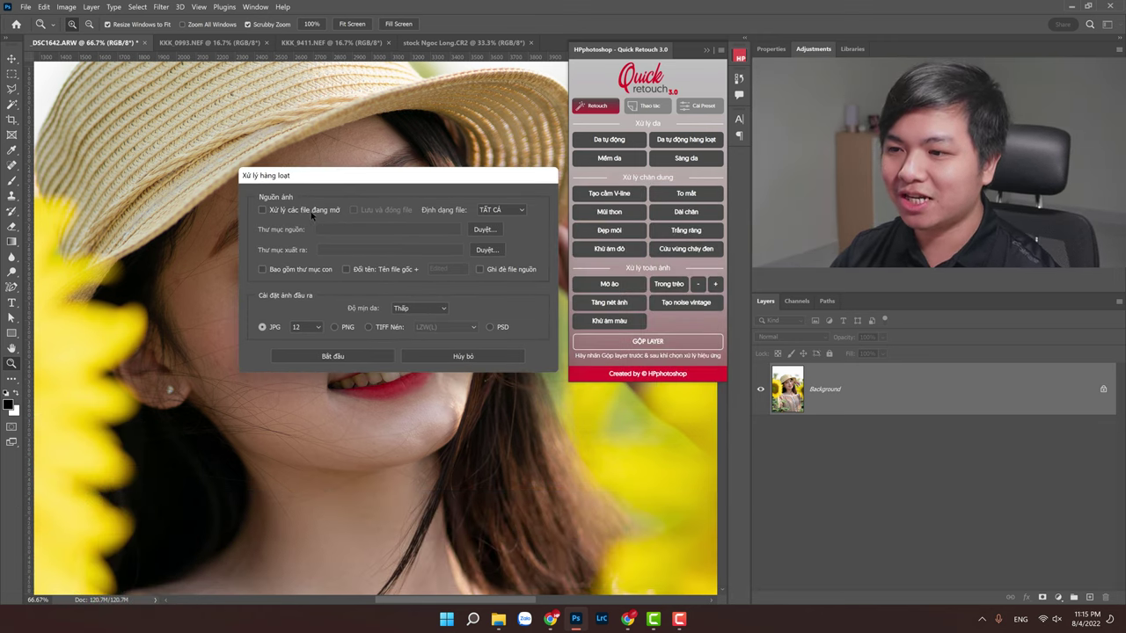
{"action": "left_click", "coordinate": [307, 211]}
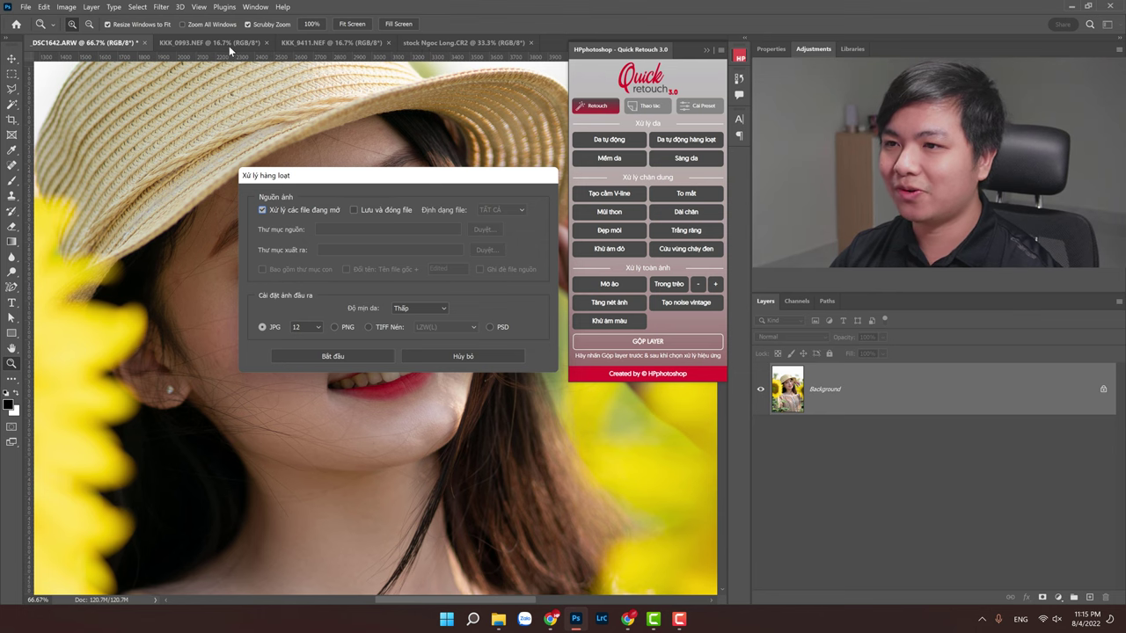
{"action": "left_click", "coordinate": [353, 209]}
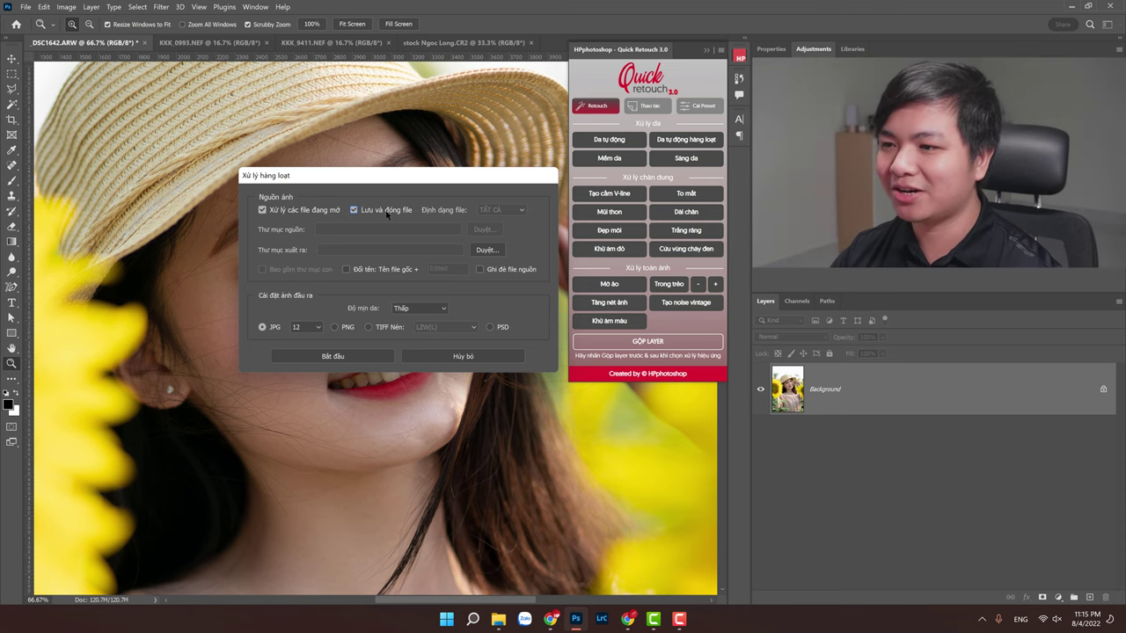
{"action": "left_click", "coordinate": [304, 209]}
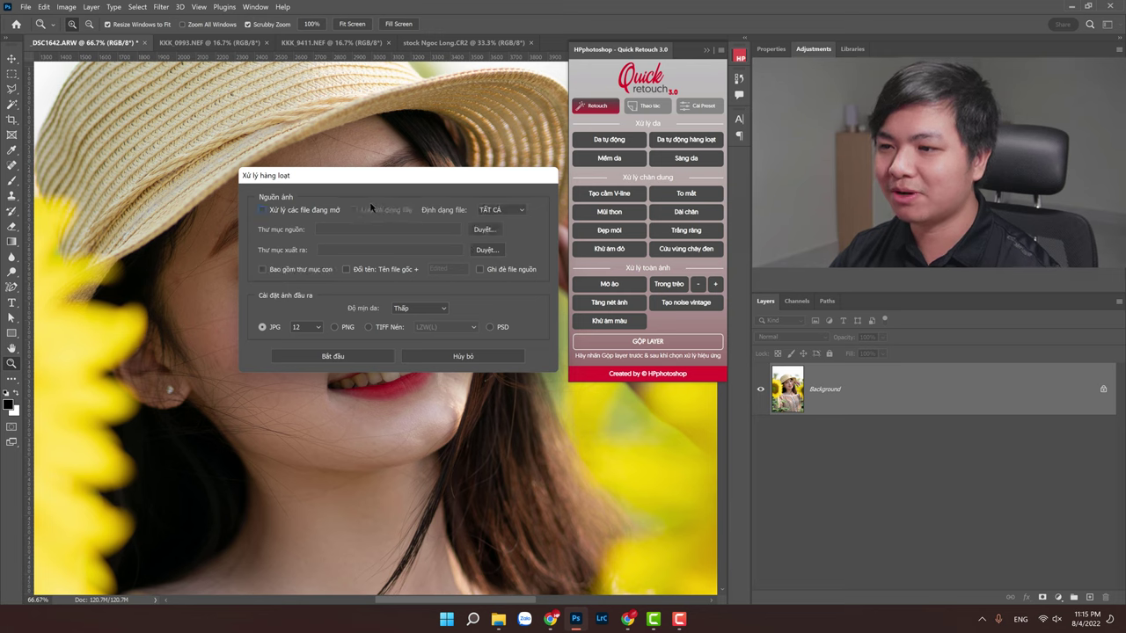
{"action": "left_click", "coordinate": [483, 230]}
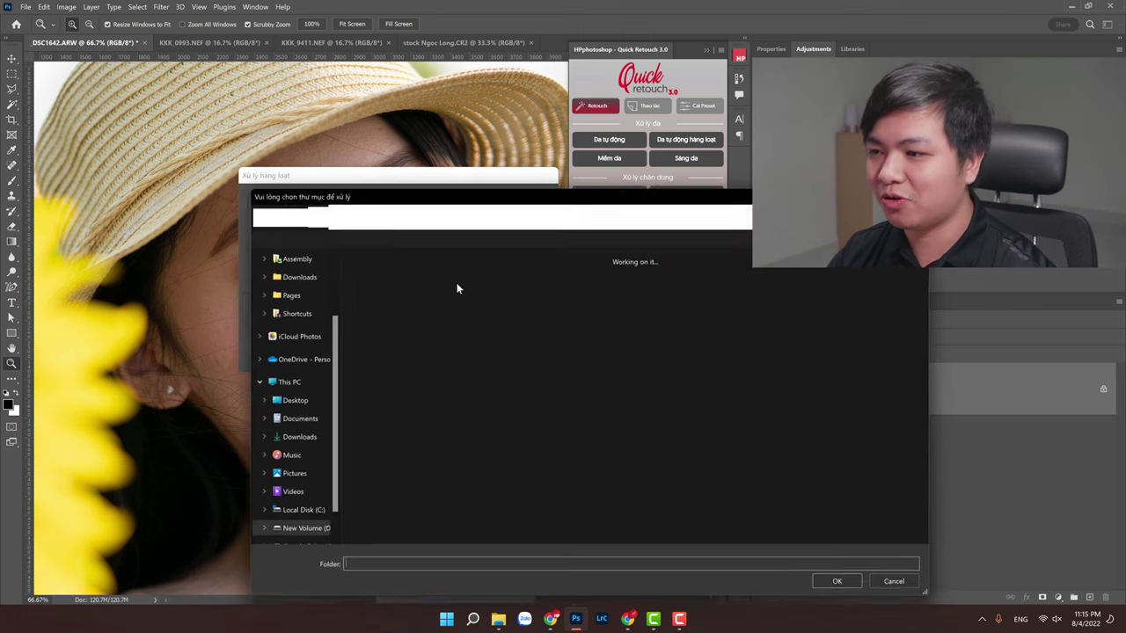
{"action": "left_click", "coordinate": [903, 586]}
Step: Toggle renaming with the 'Edited' suffix and overwriting source files on, then off again
{"action": "left_click_drag", "start_coordinate": [406, 184], "coordinate": [353, 209]}
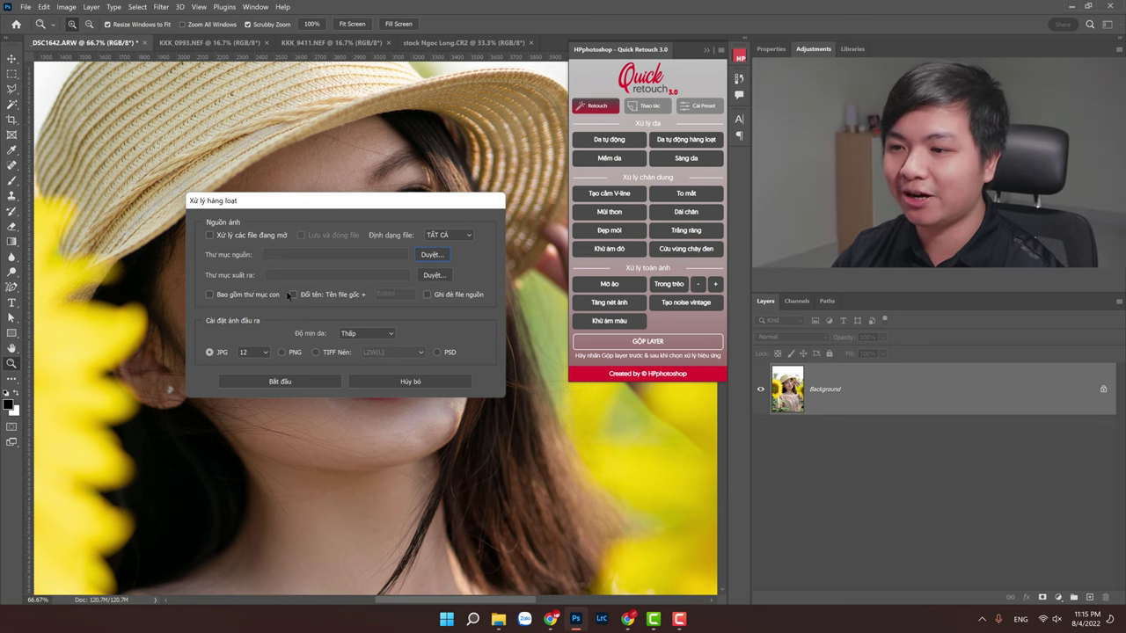
{"action": "left_click", "coordinate": [323, 296]}
{"action": "left_click", "coordinate": [391, 294]}
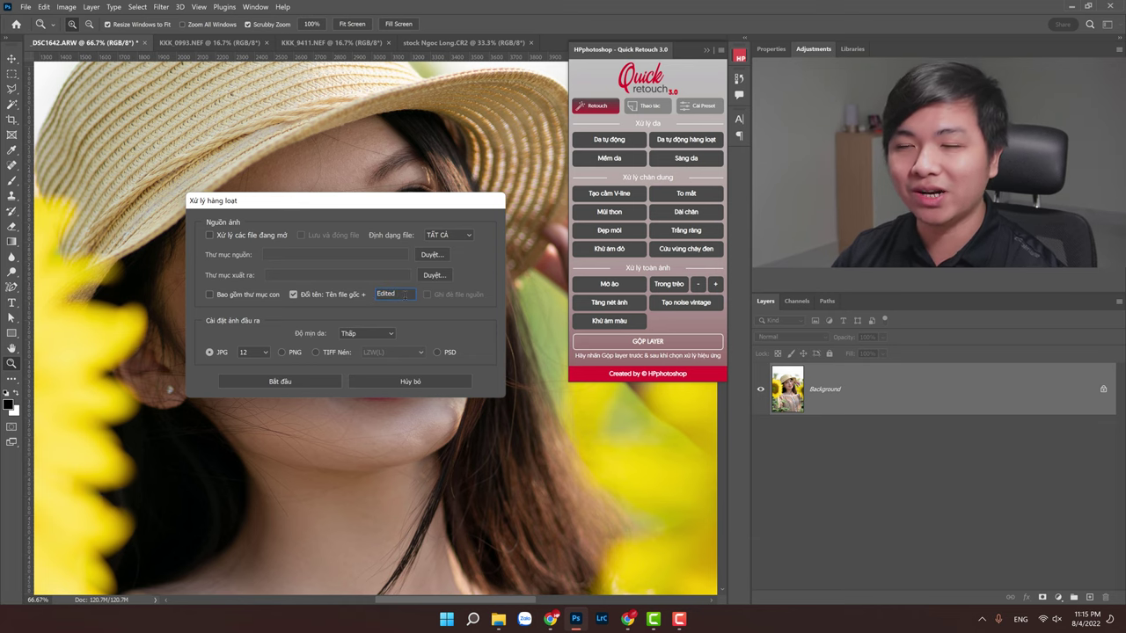
{"action": "left_click", "coordinate": [312, 296]}
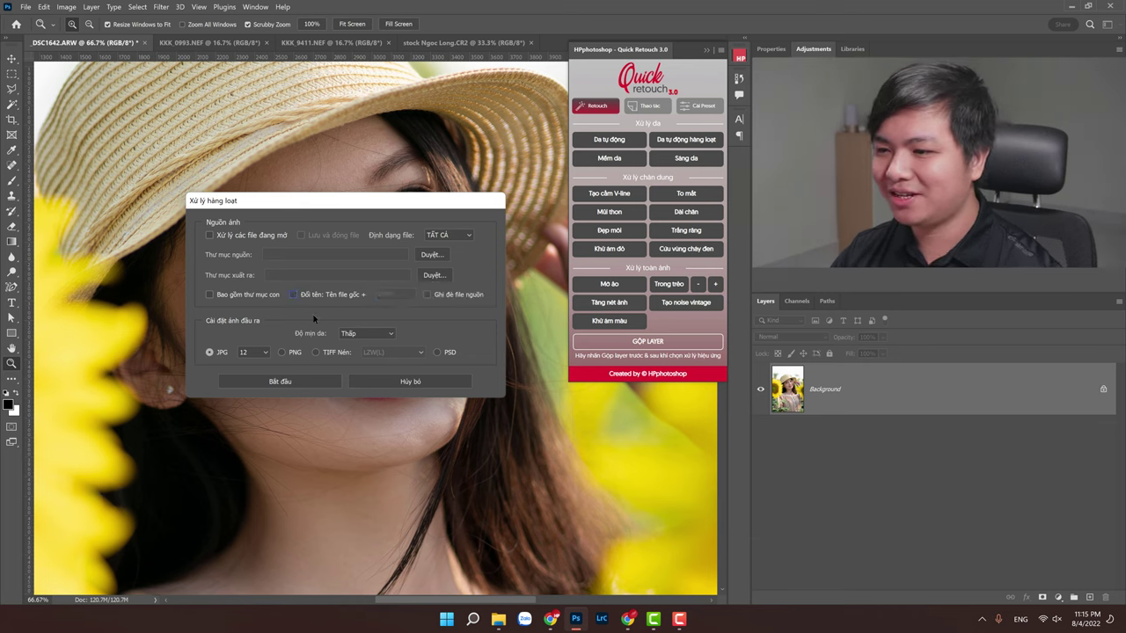
{"action": "left_click", "coordinate": [428, 296]}
{"action": "left_click", "coordinate": [452, 298]}
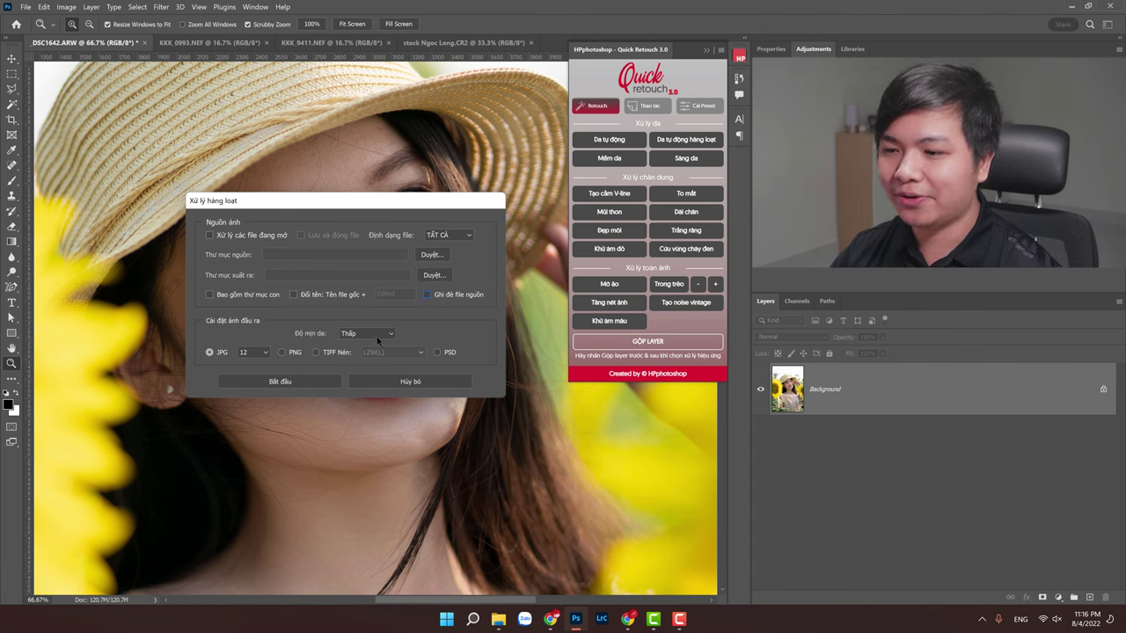
Step: Review the Độ mịn da levels and keep skin smoothness at Cao
{"action": "left_click", "coordinate": [350, 363]}
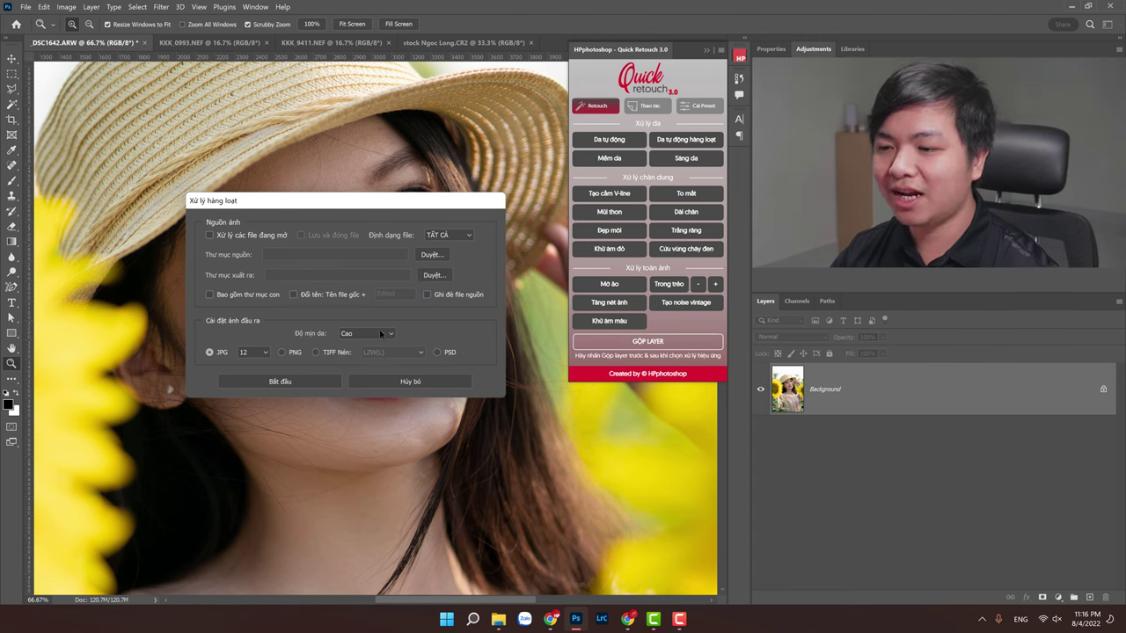
{"action": "left_click", "coordinate": [381, 333]}
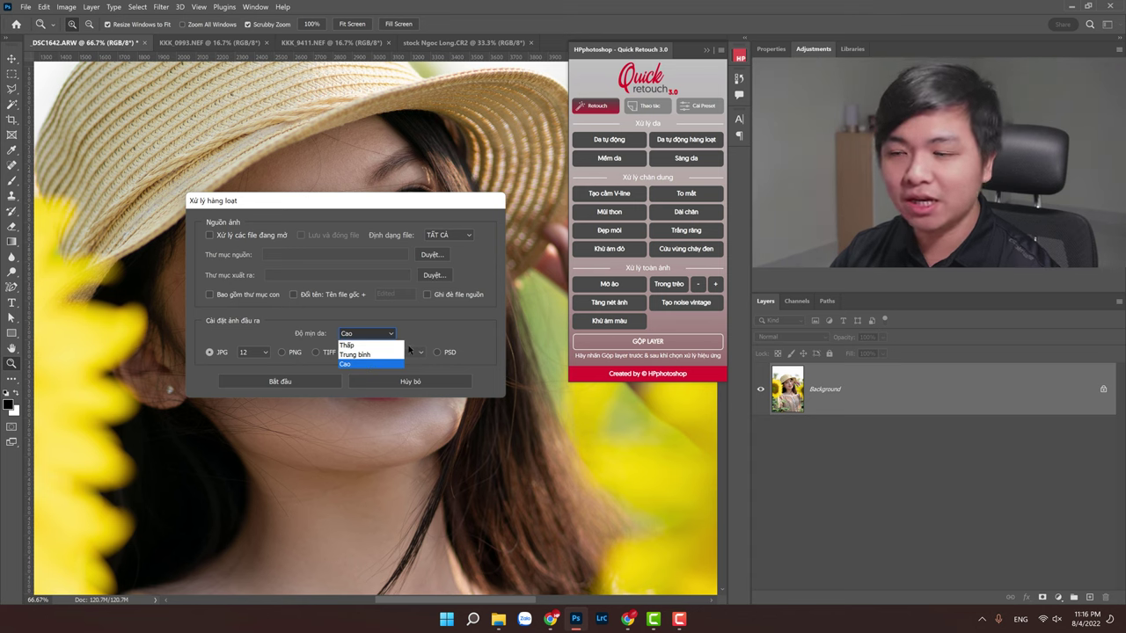
{"action": "left_click", "coordinate": [446, 342]}
{"action": "left_click", "coordinate": [369, 354]}
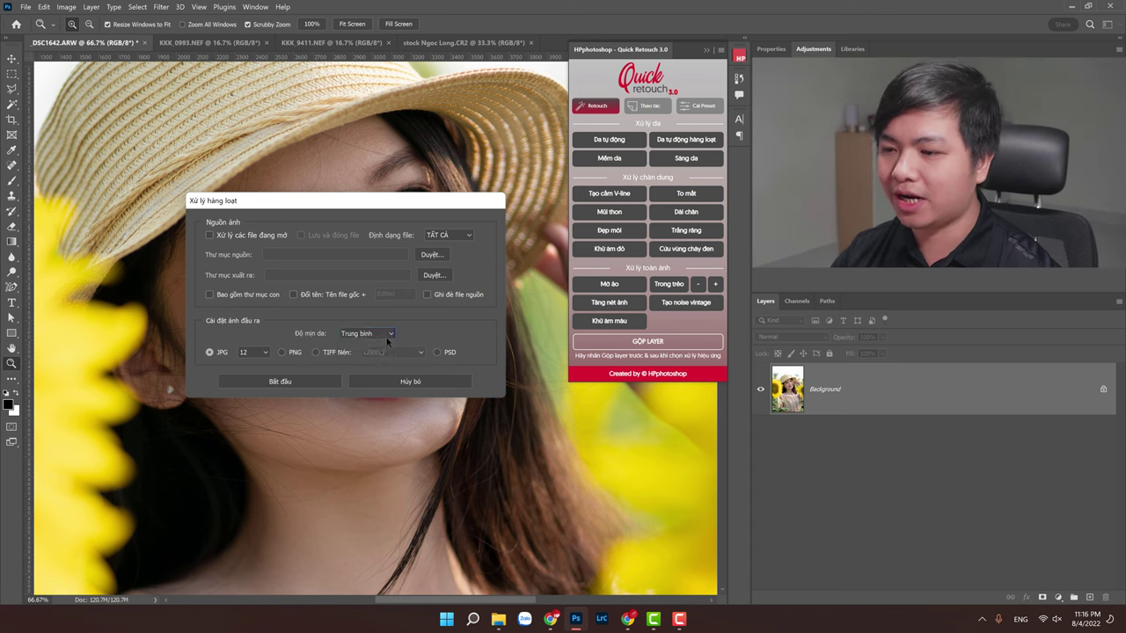
{"action": "left_click", "coordinate": [367, 333]}
{"action": "left_click", "coordinate": [372, 364]}
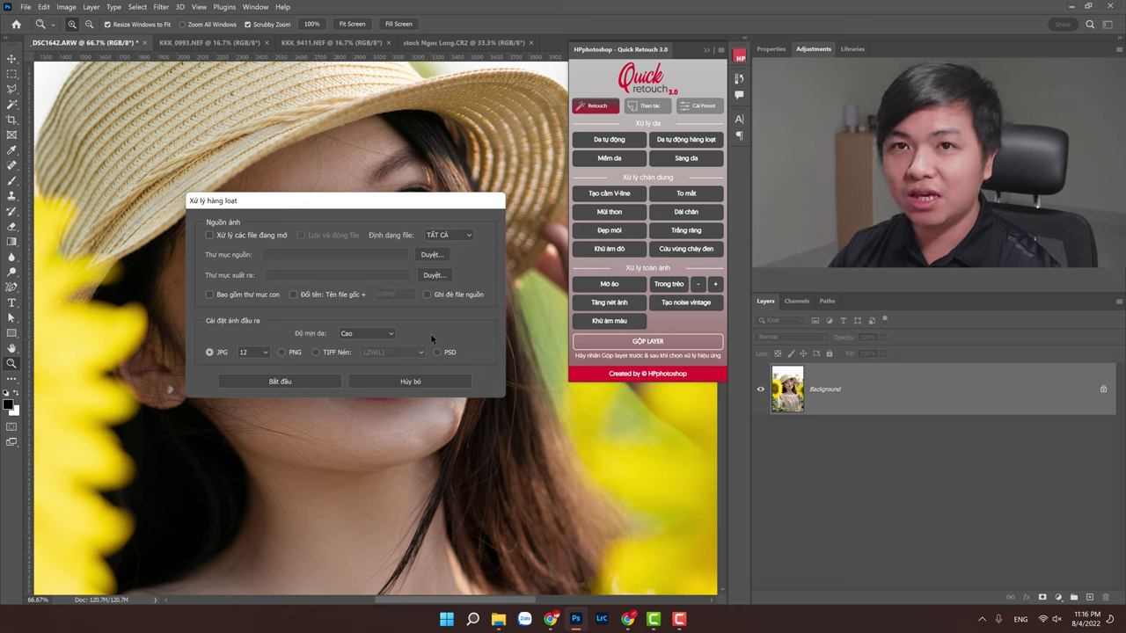
{"action": "left_click", "coordinate": [367, 334]}
{"action": "left_click", "coordinate": [437, 331]}
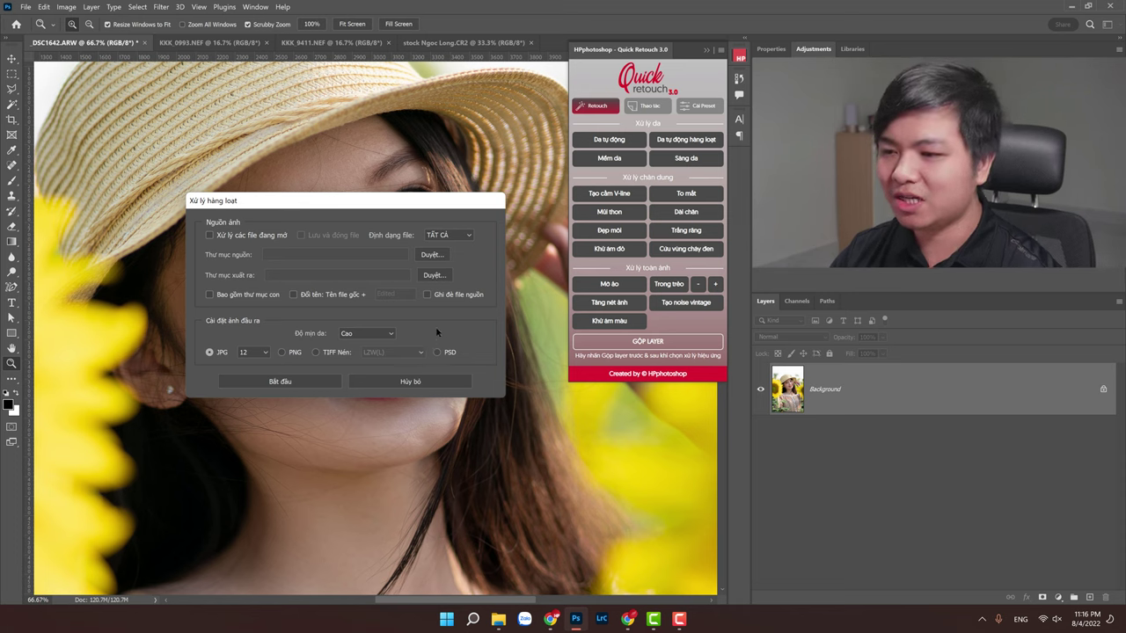
{"action": "left_click", "coordinate": [374, 332]}
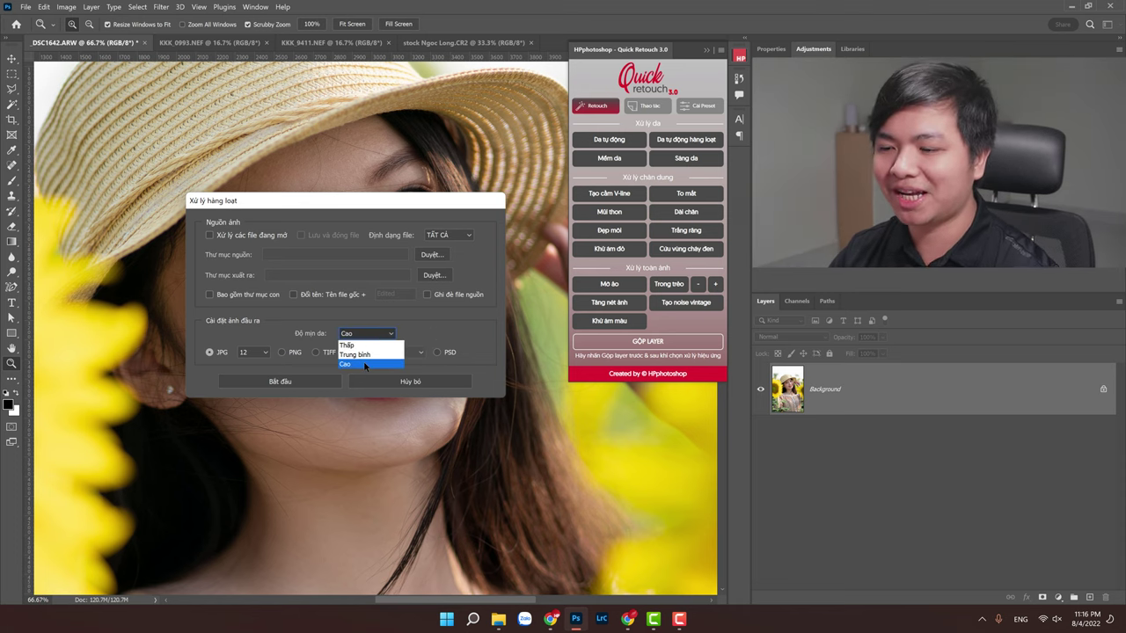
{"action": "left_click", "coordinate": [438, 334]}
{"action": "left_click_drag", "start_coordinate": [413, 201], "coordinate": [688, 387]}
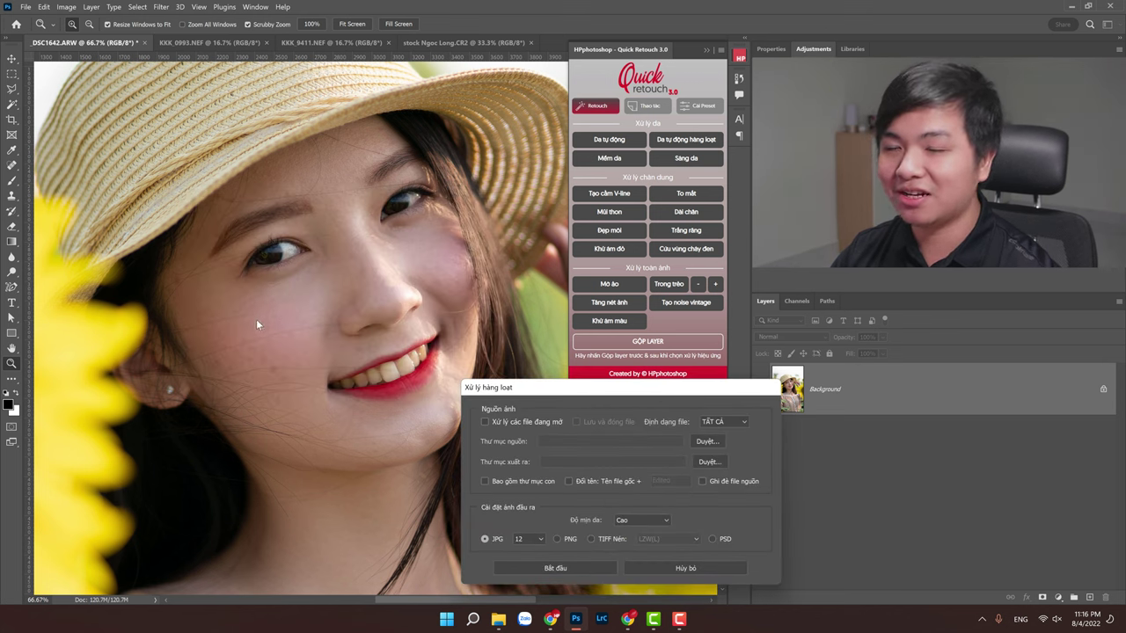
{"action": "mouse_move", "coordinate": [629, 393]}
{"action": "left_mouse_down"}
{"action": "mouse_move", "coordinate": [469, 378]}
{"action": "mouse_move", "coordinate": [548, 378]}
{"action": "mouse_move", "coordinate": [411, 328]}
{"action": "mouse_move", "coordinate": [420, 246]}
{"action": "left_mouse_up"}
{"action": "left_click", "coordinate": [420, 374]}
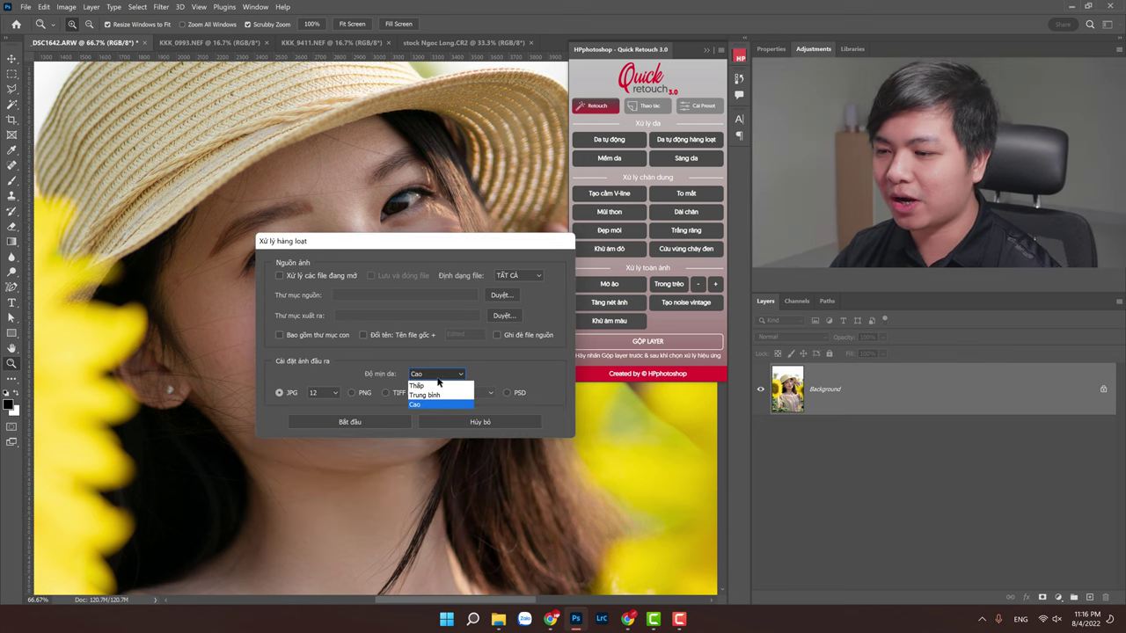
{"action": "left_click", "coordinate": [507, 387]}
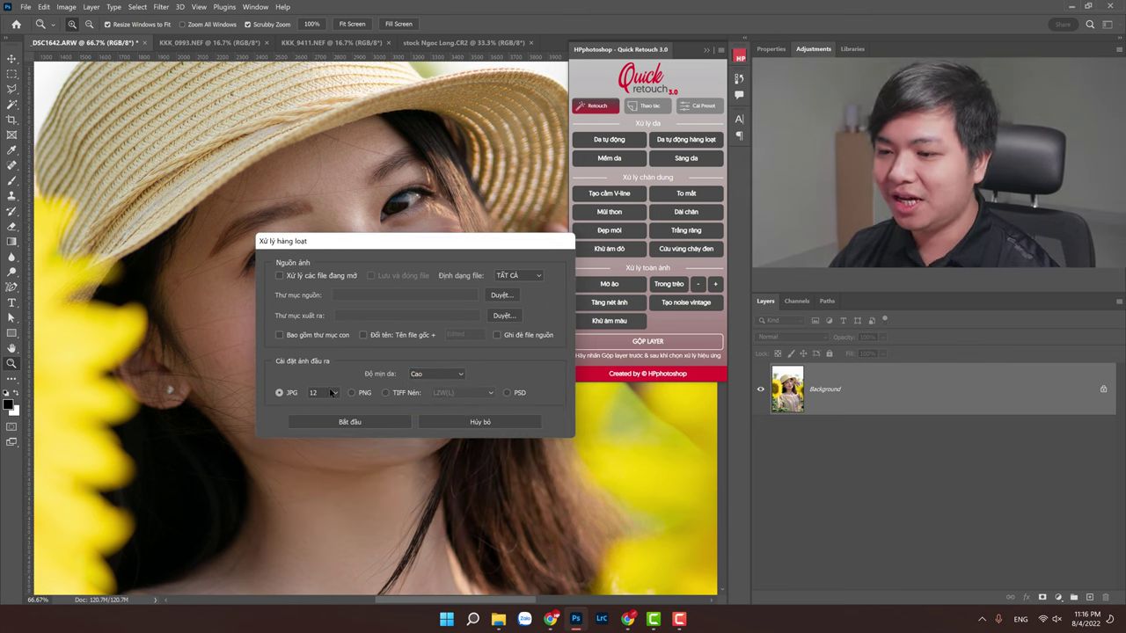
Step: Switch the output format to TIFF, back to JPG, then cancel with Hủy bỏ
{"action": "left_click", "coordinate": [385, 393]}
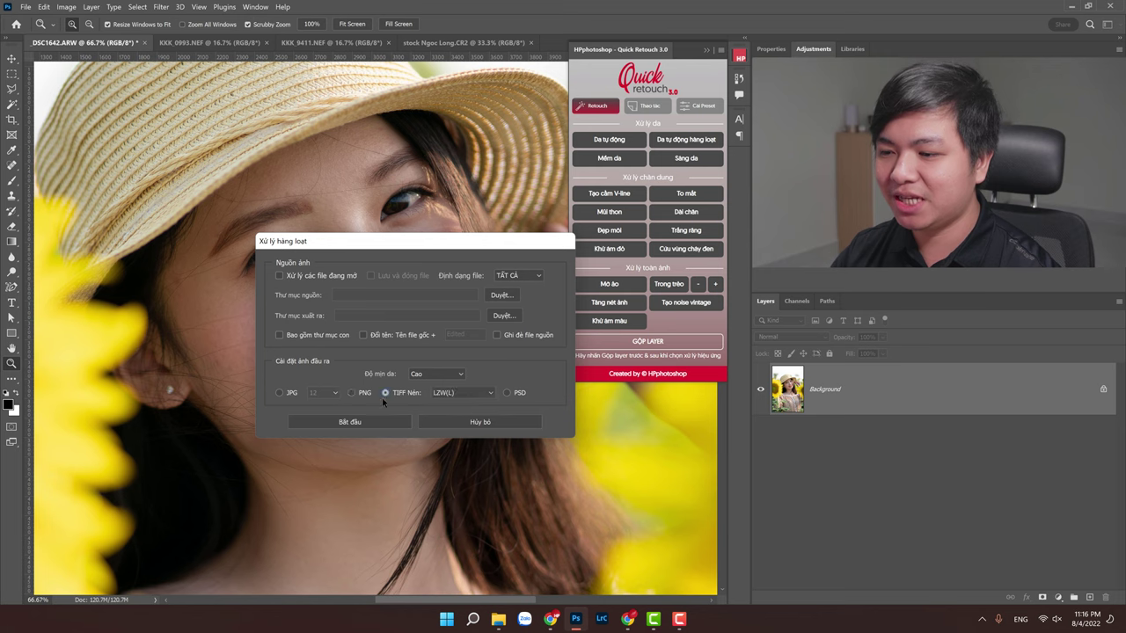
{"action": "left_click", "coordinate": [279, 393]}
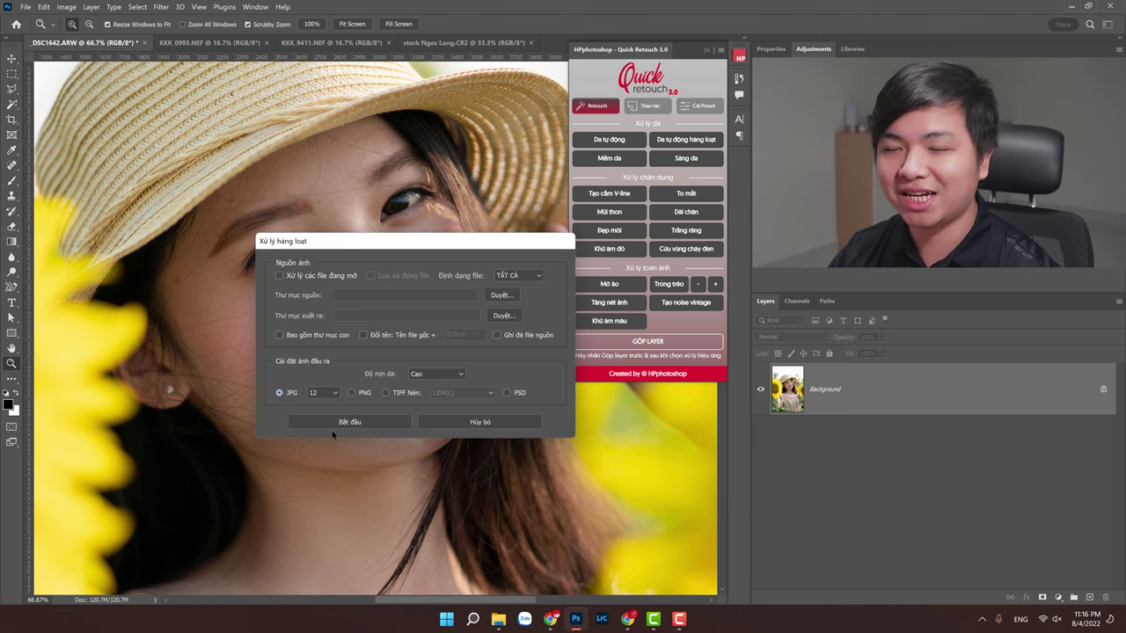
{"action": "left_click", "coordinate": [480, 424]}
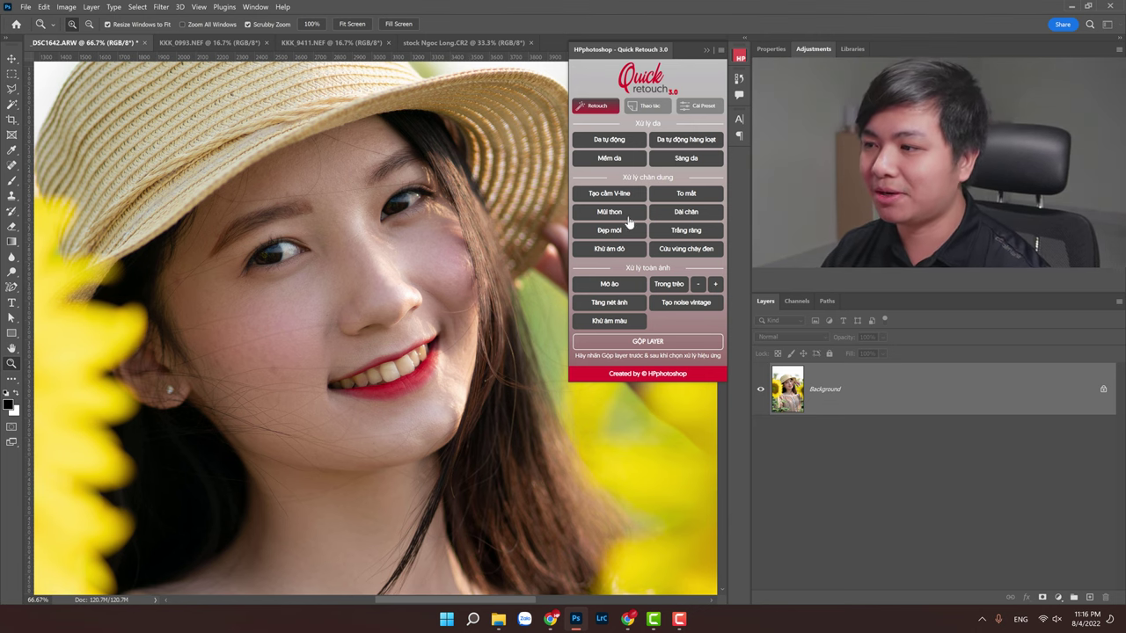
Step: Apply Mềm da skin softening and toggle the new layer's visibility to compare
{"action": "left_click", "coordinate": [617, 161]}
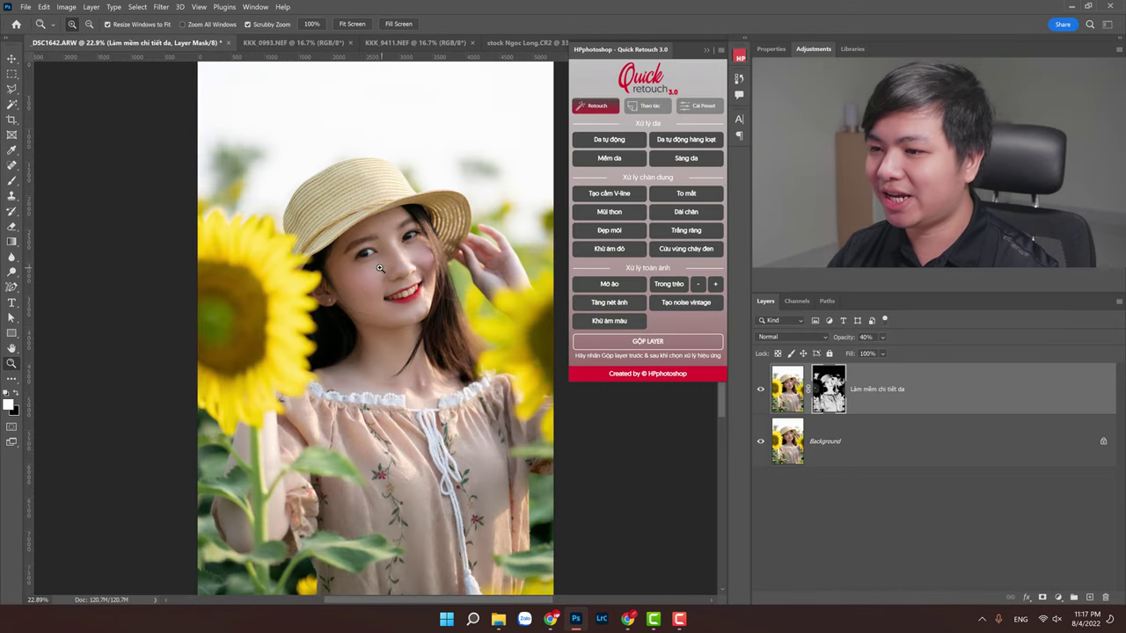
{"action": "scroll", "coordinate": [415, 268], "scroll_direction": "up", "scroll_amount": 5}
{"action": "scroll", "coordinate": [415, 267], "scroll_direction": "up", "scroll_amount": 3}
{"action": "left_click", "coordinate": [761, 390]}
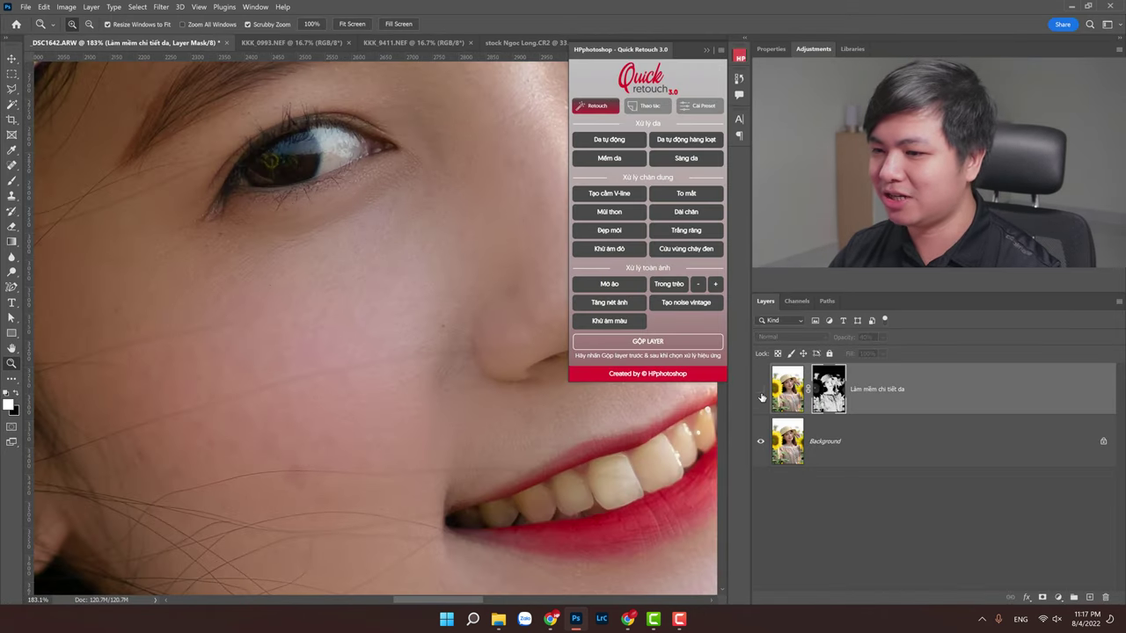
{"action": "left_click", "coordinate": [761, 390]}
{"action": "left_click", "coordinate": [761, 390]}
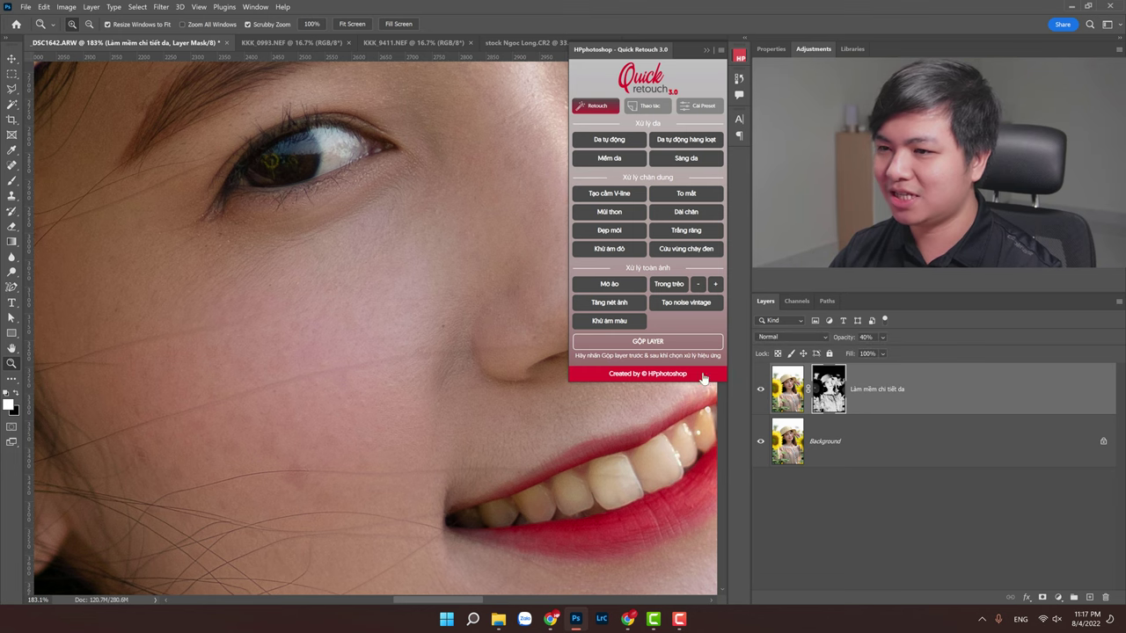
Step: Bring the nose and mouth into view and compare the softening on and off again
{"action": "scroll", "coordinate": [380, 311], "scroll_direction": "down", "scroll_amount": 5}
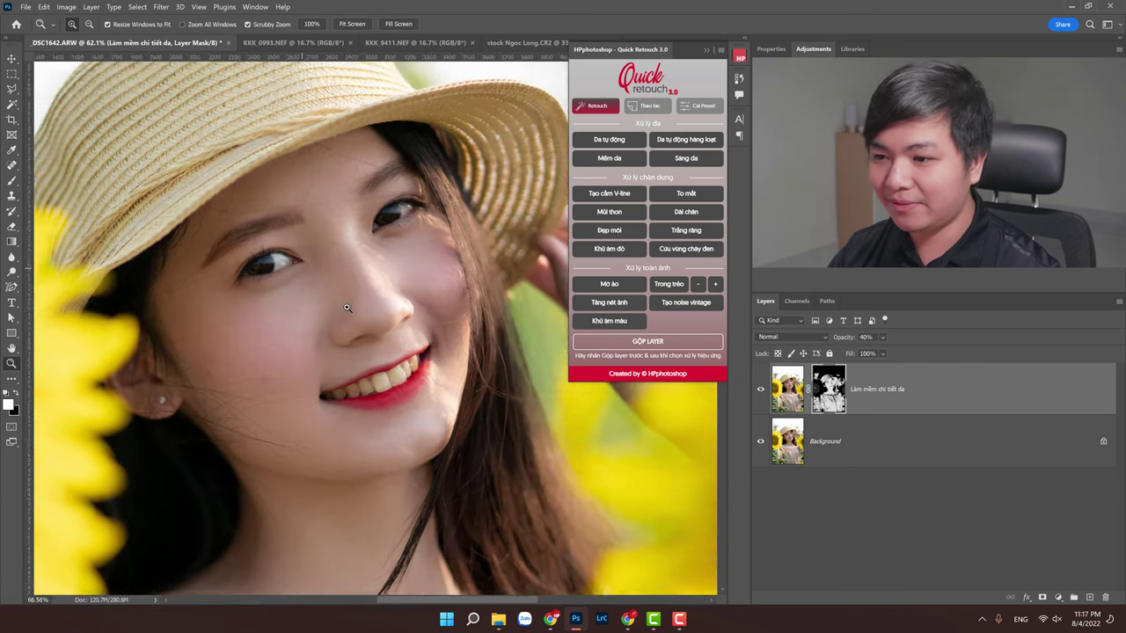
{"action": "scroll", "coordinate": [344, 353], "scroll_direction": "up", "scroll_amount": 4}
{"action": "left_click_drag", "start_coordinate": [344, 353], "coordinate": [473, 300]}
{"action": "left_click", "coordinate": [762, 392]}
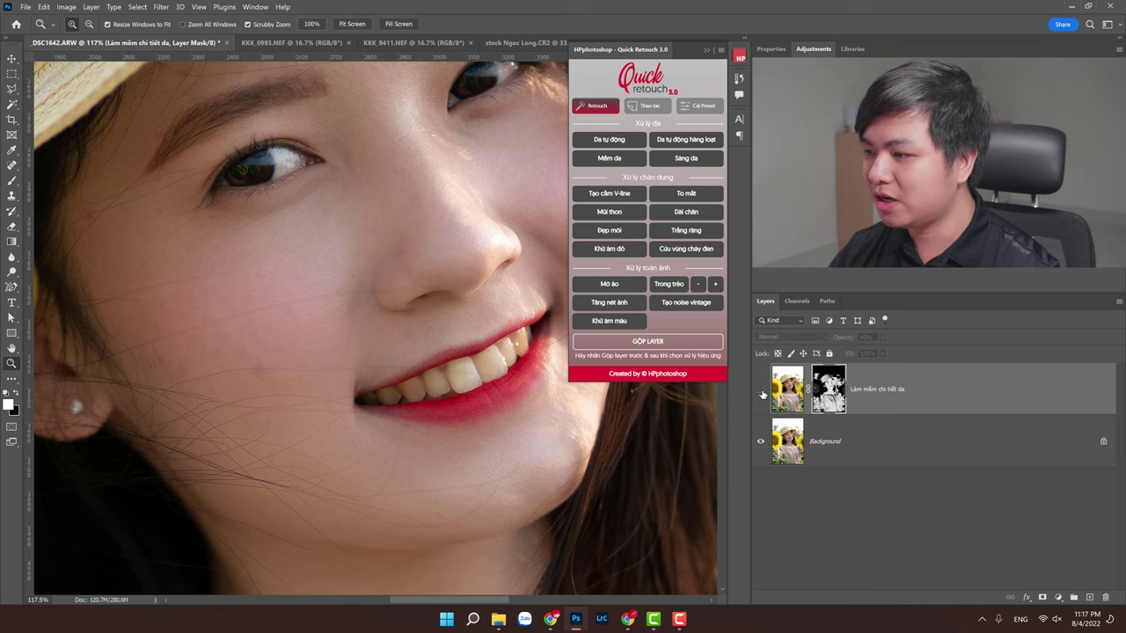
{"action": "left_click", "coordinate": [762, 393]}
{"action": "left_click", "coordinate": [762, 393]}
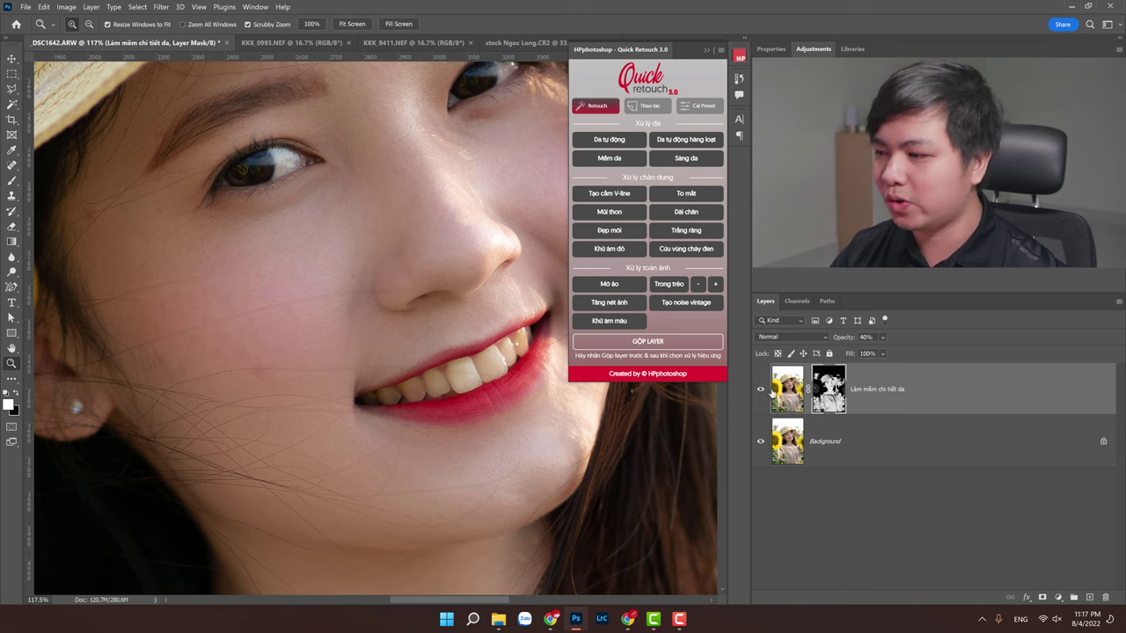
{"action": "left_click", "coordinate": [762, 398]}
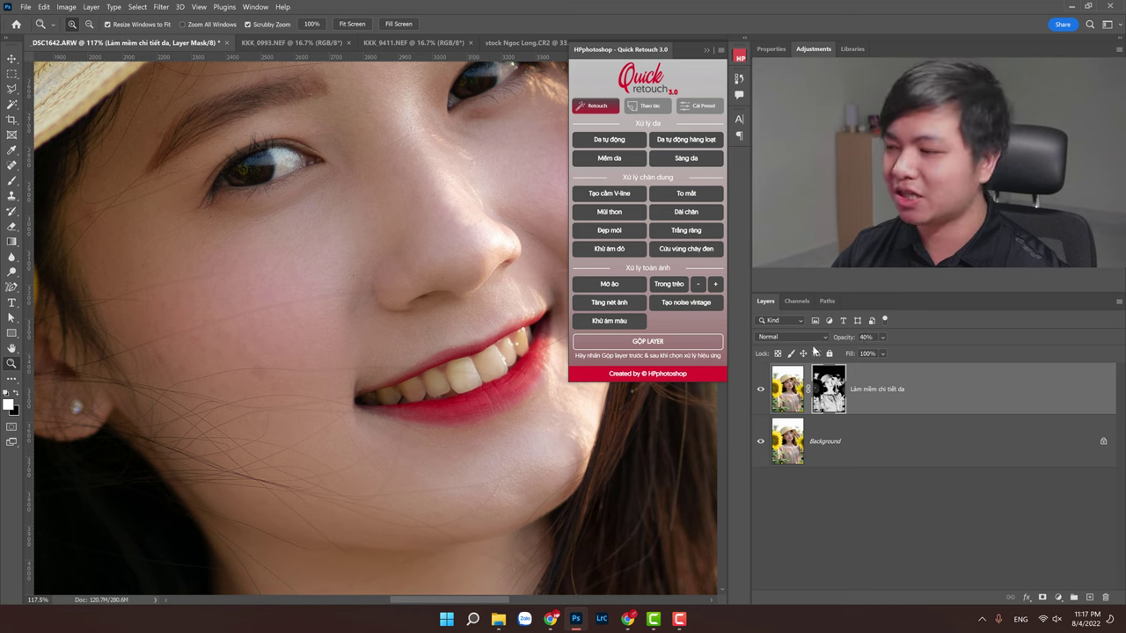
Step: Lower the softening layer's opacity to 25% and merge it with GỘP LAYER
{"action": "left_click_drag", "start_coordinate": [857, 341], "coordinate": [841, 341]}
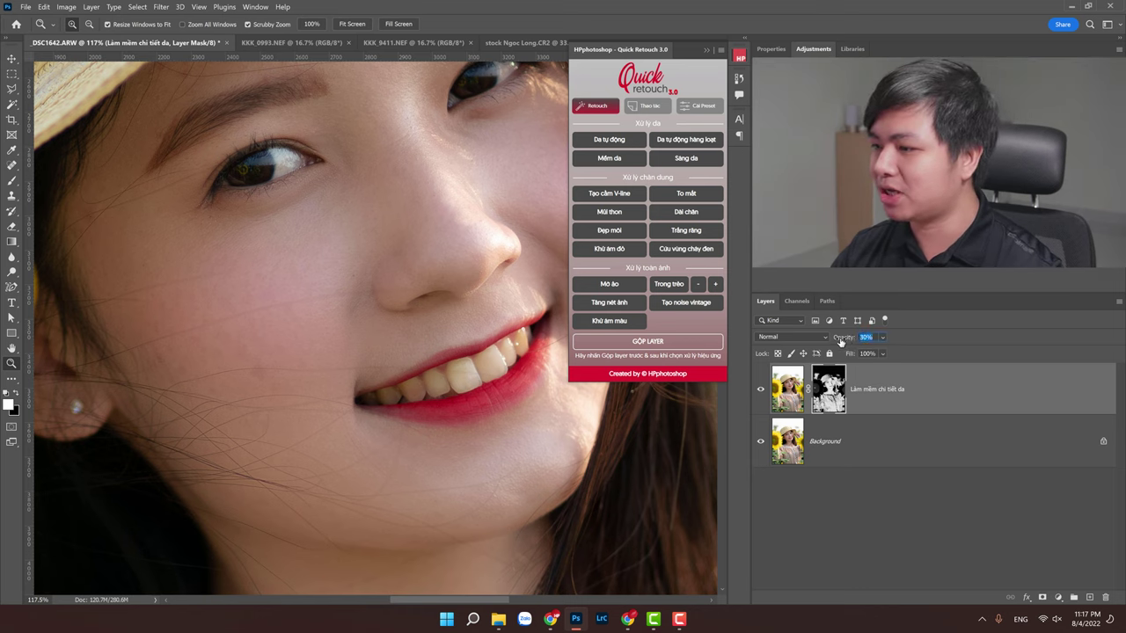
{"action": "left_click", "coordinate": [761, 389]}
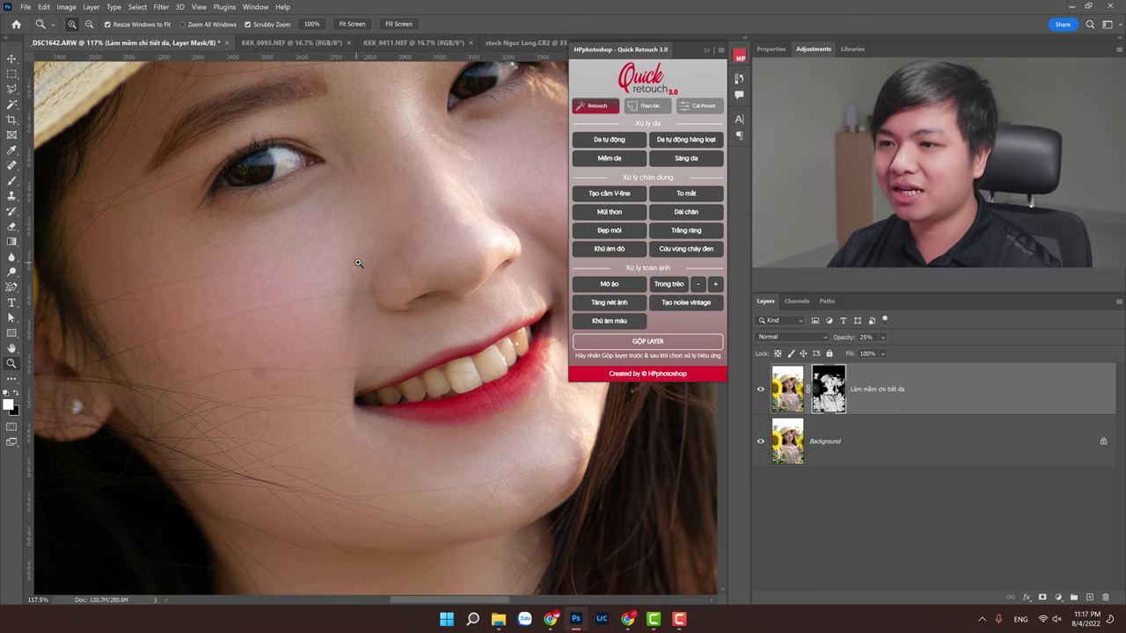
{"action": "scroll", "coordinate": [358, 263], "scroll_direction": "down", "scroll_amount": 3}
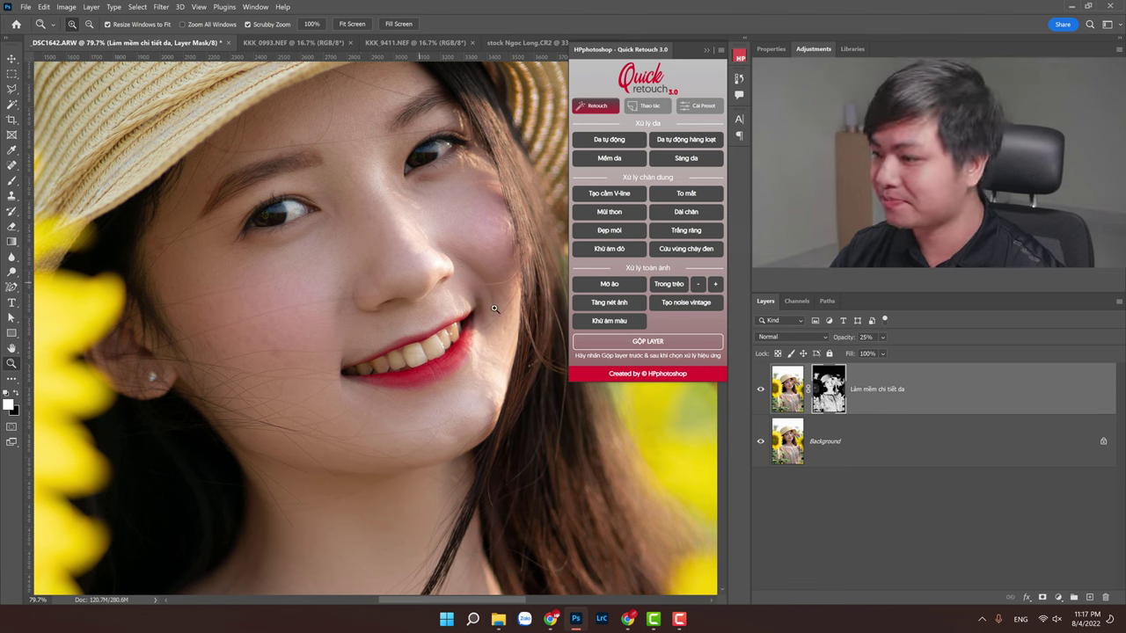
{"action": "left_click", "coordinate": [647, 339]}
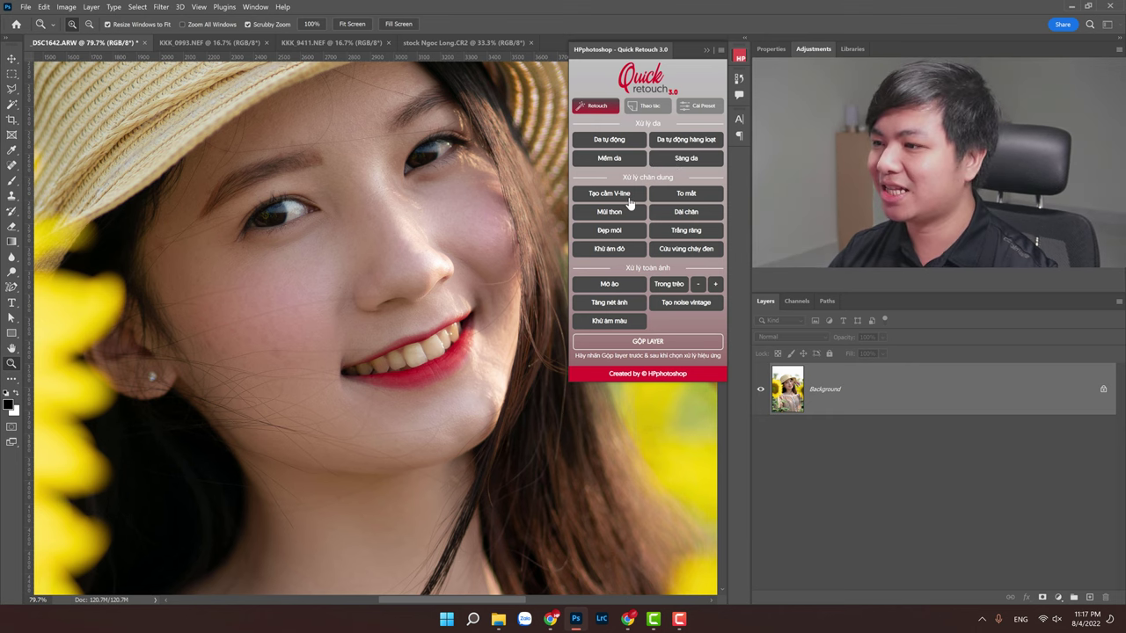
Step: Run Mắt to thông minh eye enlargement with strength set to Nhiều
{"action": "scroll", "coordinate": [467, 252], "scroll_direction": "up", "scroll_amount": 2}
{"action": "scroll", "coordinate": [468, 251], "scroll_direction": "right", "scroll_amount": 2}
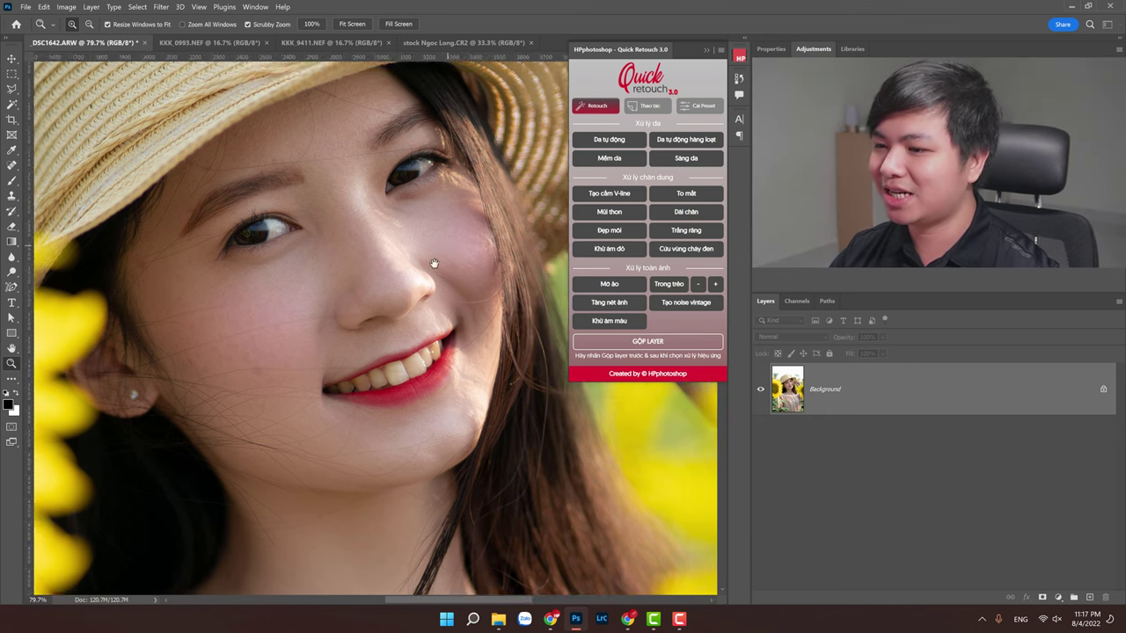
{"action": "left_click", "coordinate": [692, 199]}
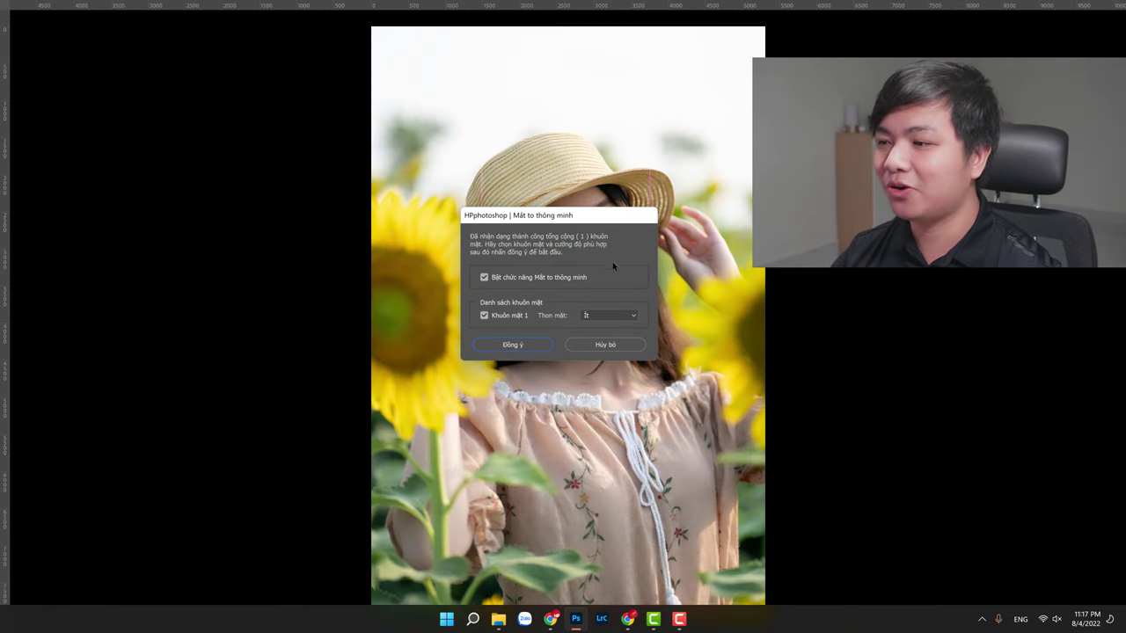
{"action": "left_click_drag", "start_coordinate": [590, 219], "coordinate": [282, 218]}
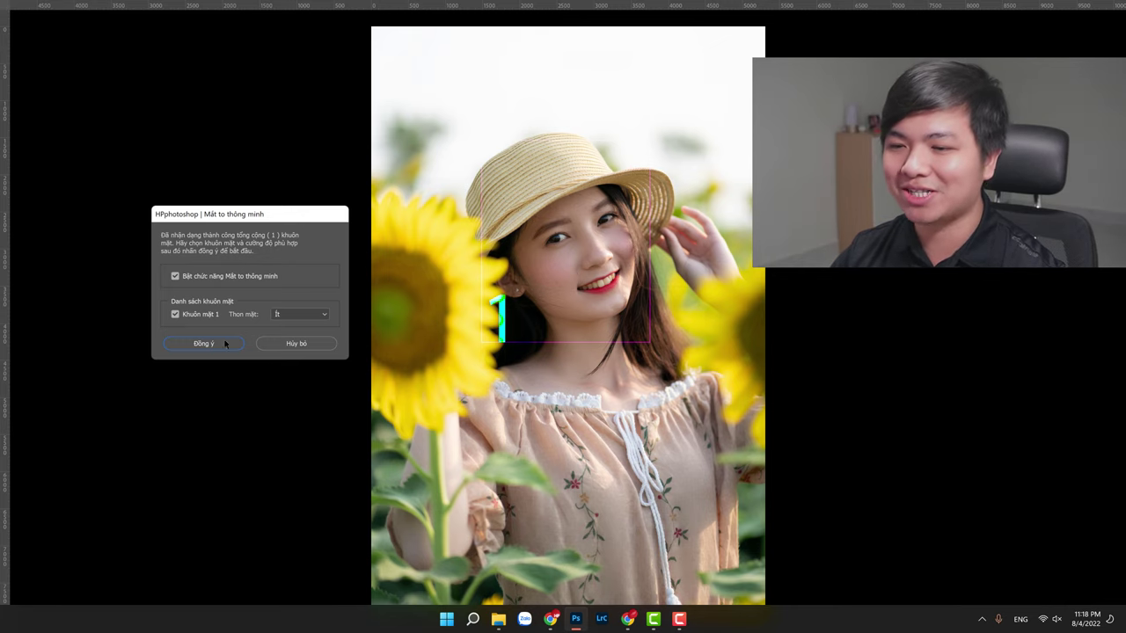
{"action": "left_click", "coordinate": [299, 314]}
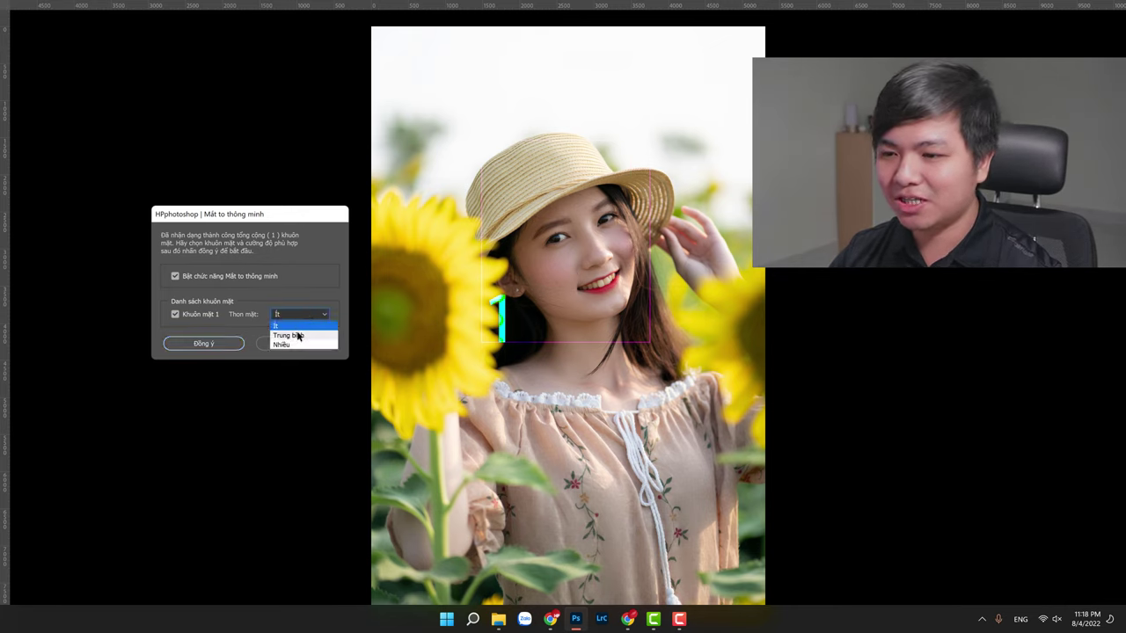
{"action": "left_click", "coordinate": [304, 335]}
{"action": "left_click", "coordinate": [306, 319]}
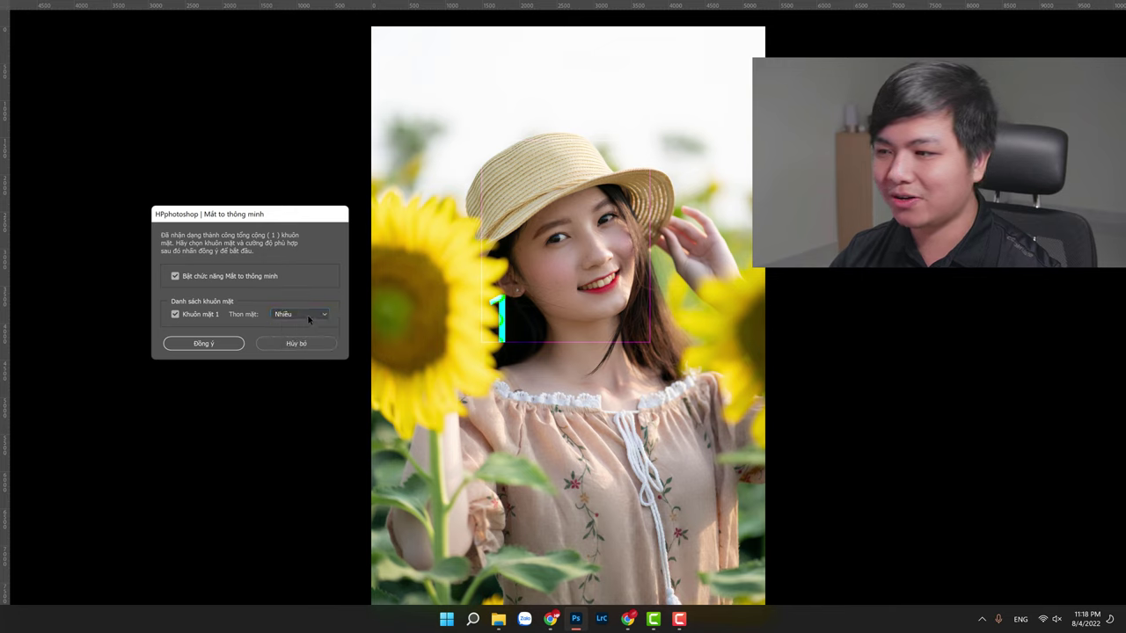
{"action": "left_click", "coordinate": [309, 322]}
{"action": "left_click", "coordinate": [310, 319]}
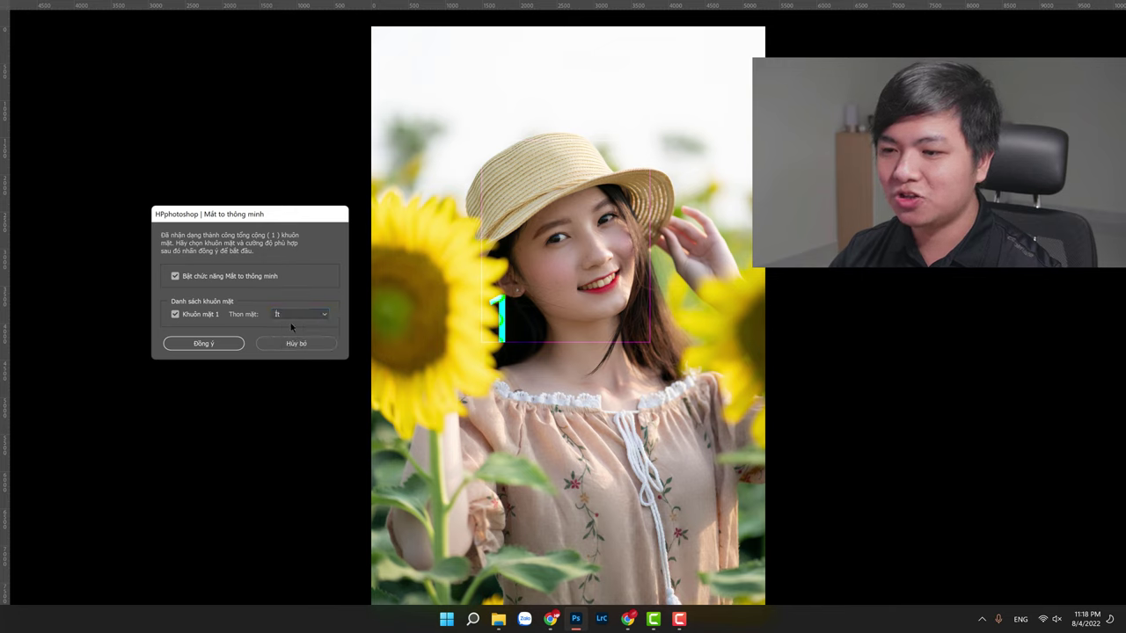
{"action": "left_click", "coordinate": [299, 344]}
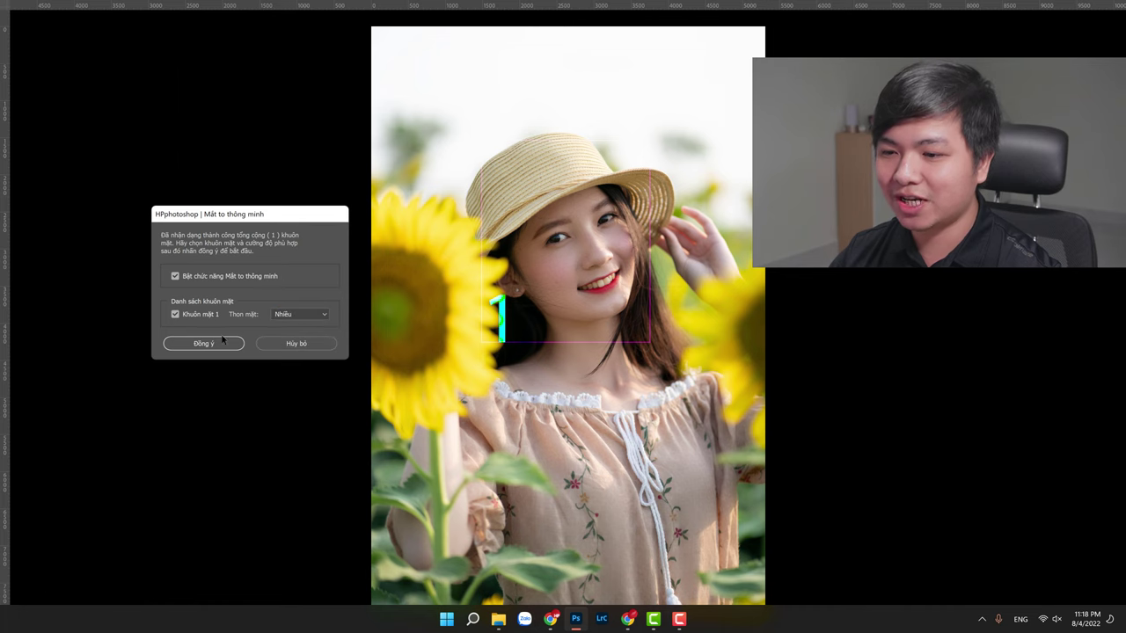
{"action": "left_click", "coordinate": [205, 344]}
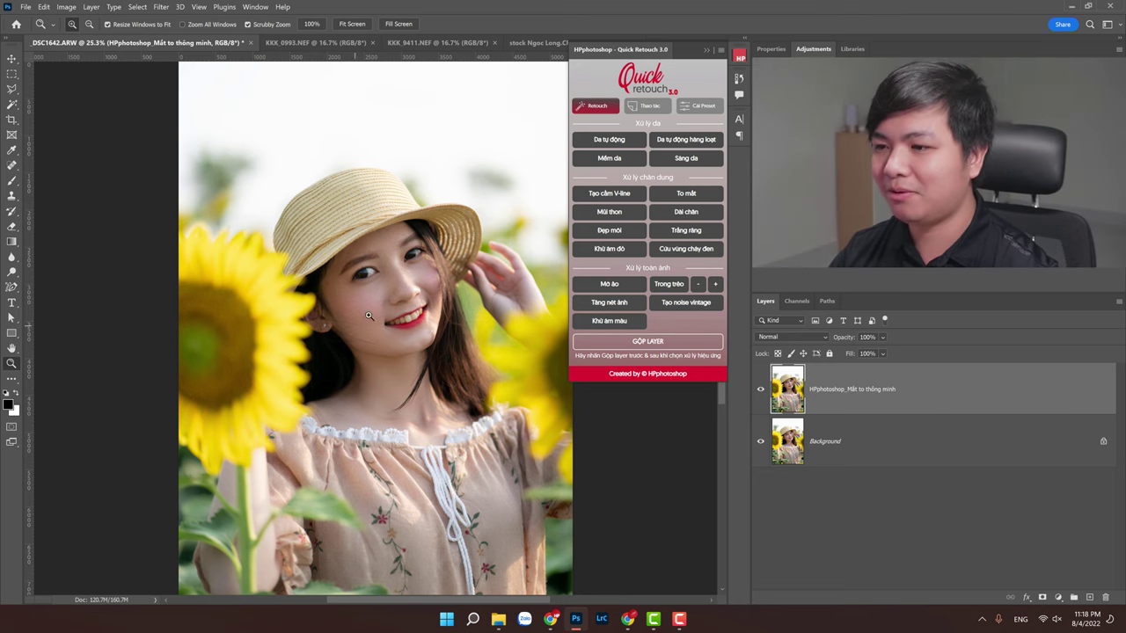
Step: Compare the enlarged eyes on and off, merge with Ctrl+E, and recentre the girl
{"action": "left_click_drag", "start_coordinate": [374, 286], "coordinate": [457, 290]}
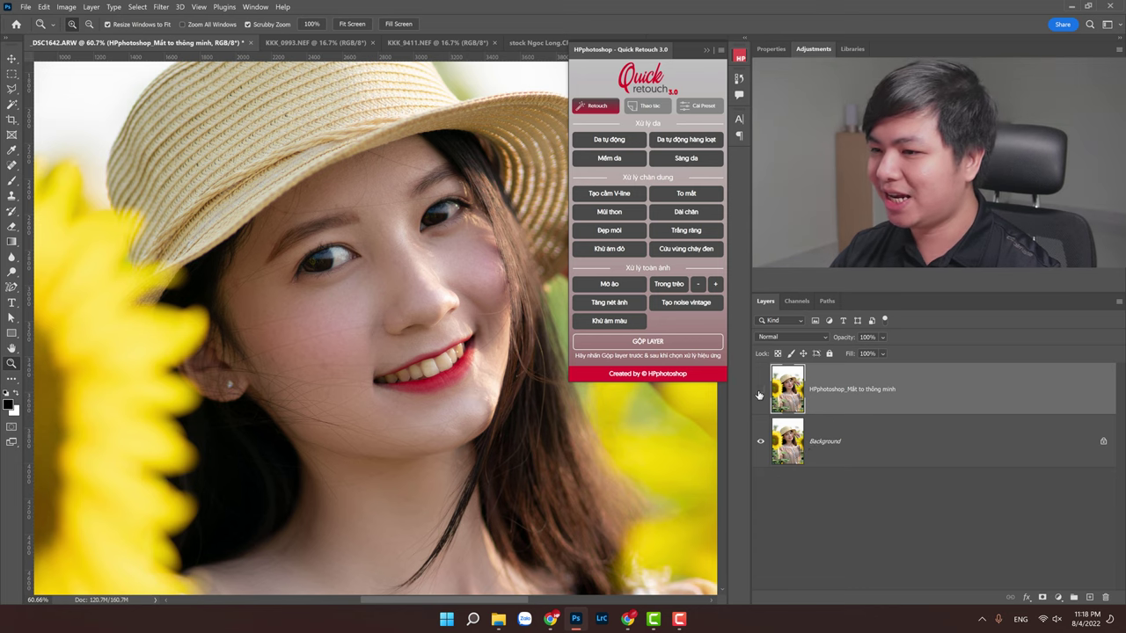
{"action": "left_click", "coordinate": [761, 389]}
{"action": "left_click", "coordinate": [761, 389]}
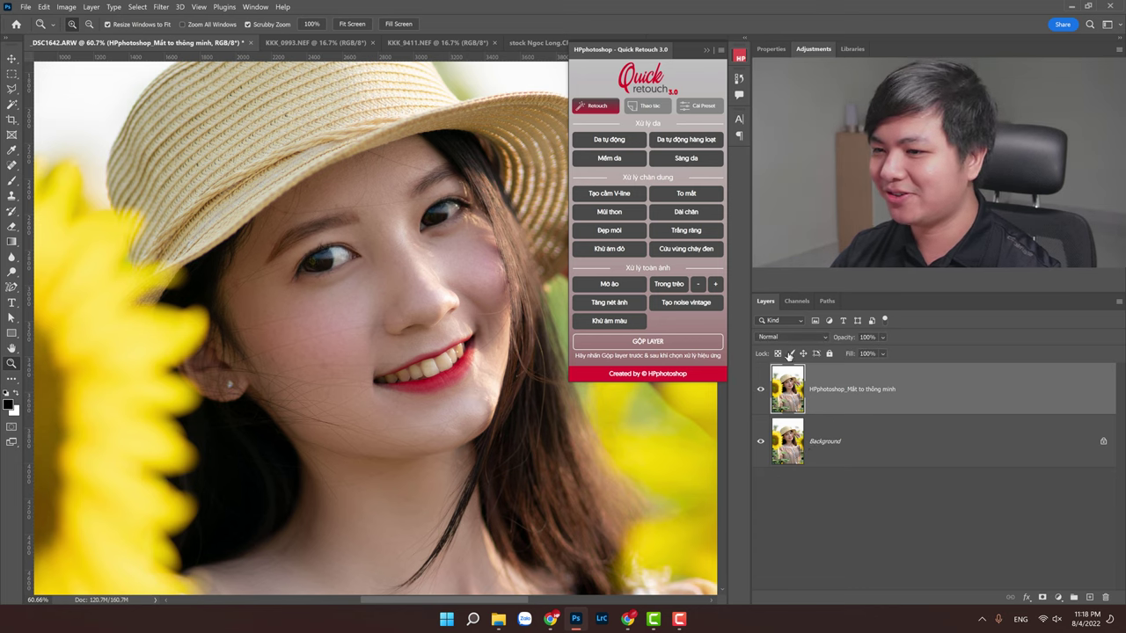
{"action": "key", "text": "ctrl+e"}
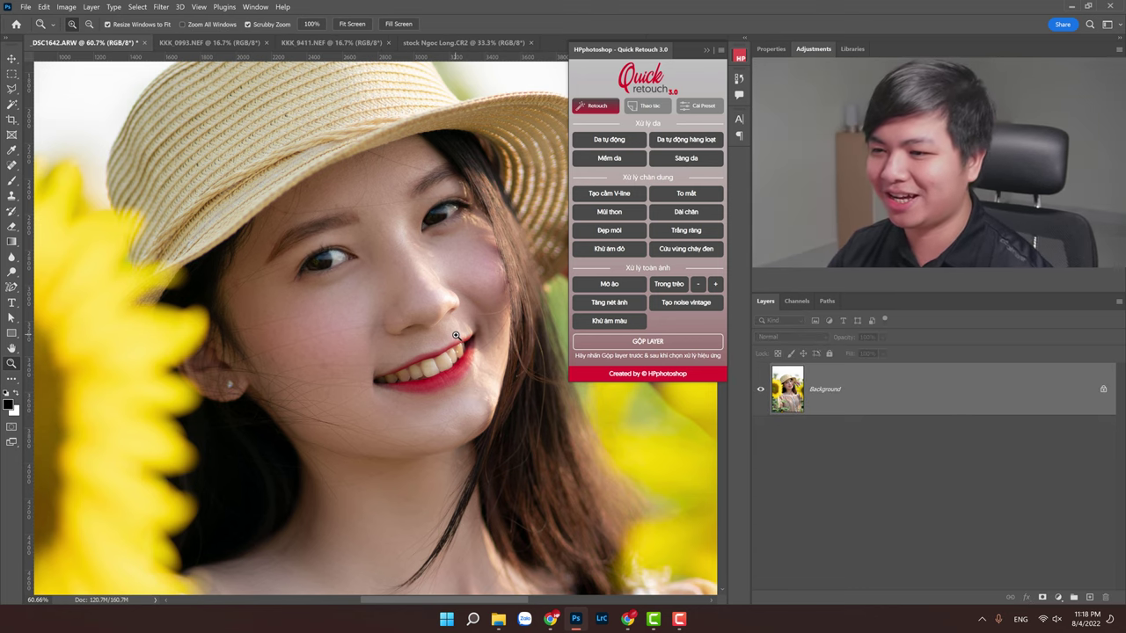
{"action": "left_click_drag", "start_coordinate": [456, 335], "coordinate": [420, 343]}
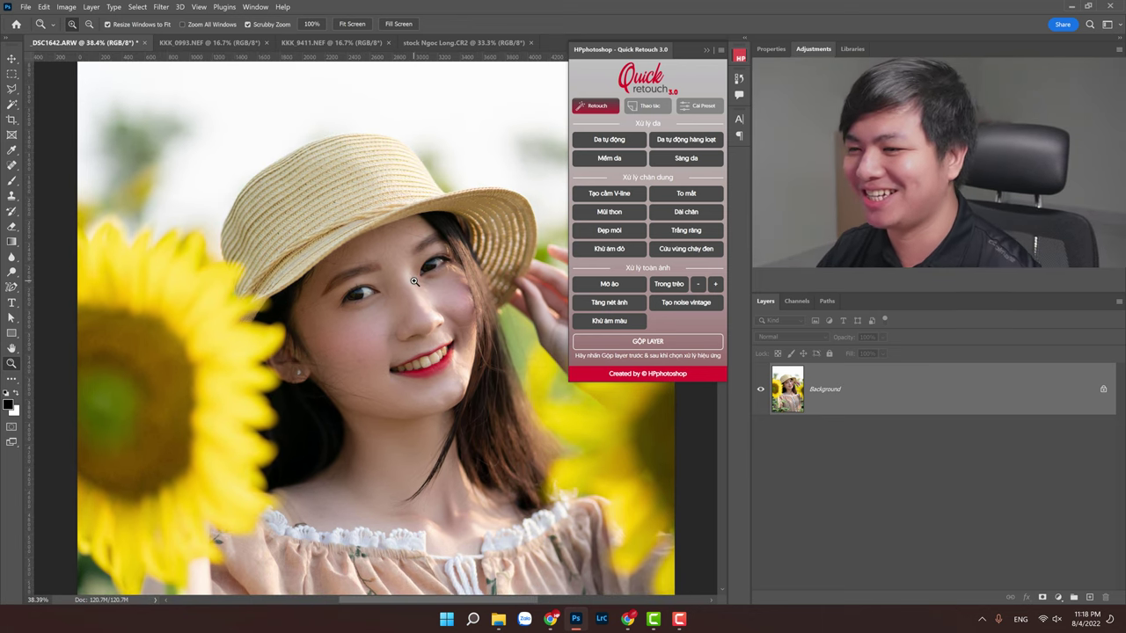
{"action": "left_click_drag", "start_coordinate": [410, 294], "coordinate": [396, 307]}
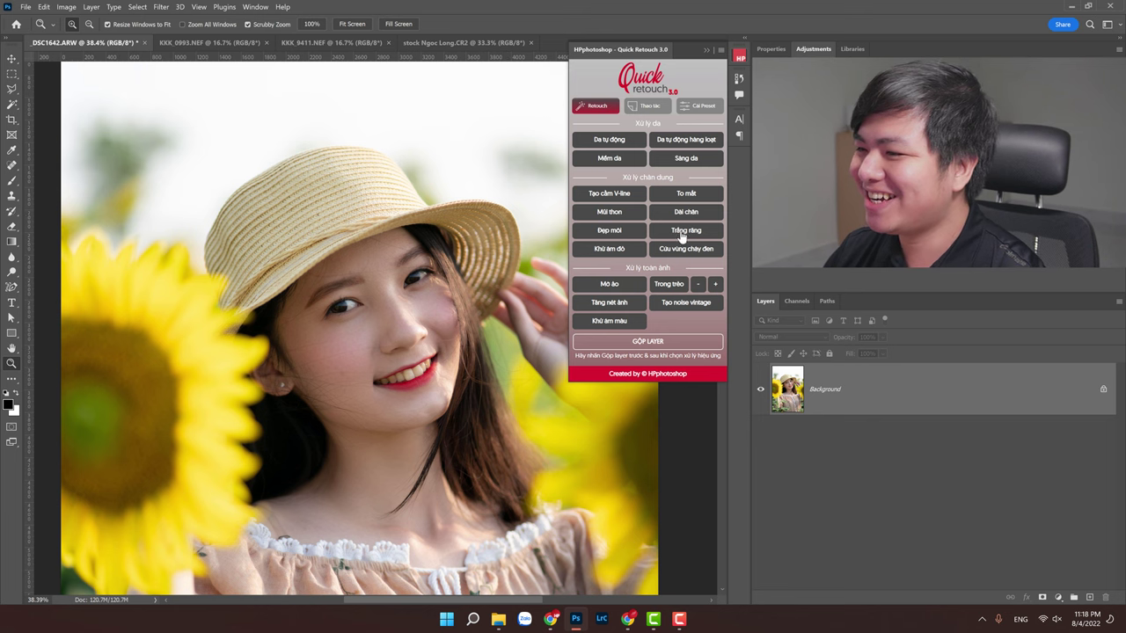
Step: On KKK_0993.NEF, run Tạo cằm V-line with Nhiều face-slimming strength
{"action": "left_click", "coordinate": [225, 43]}
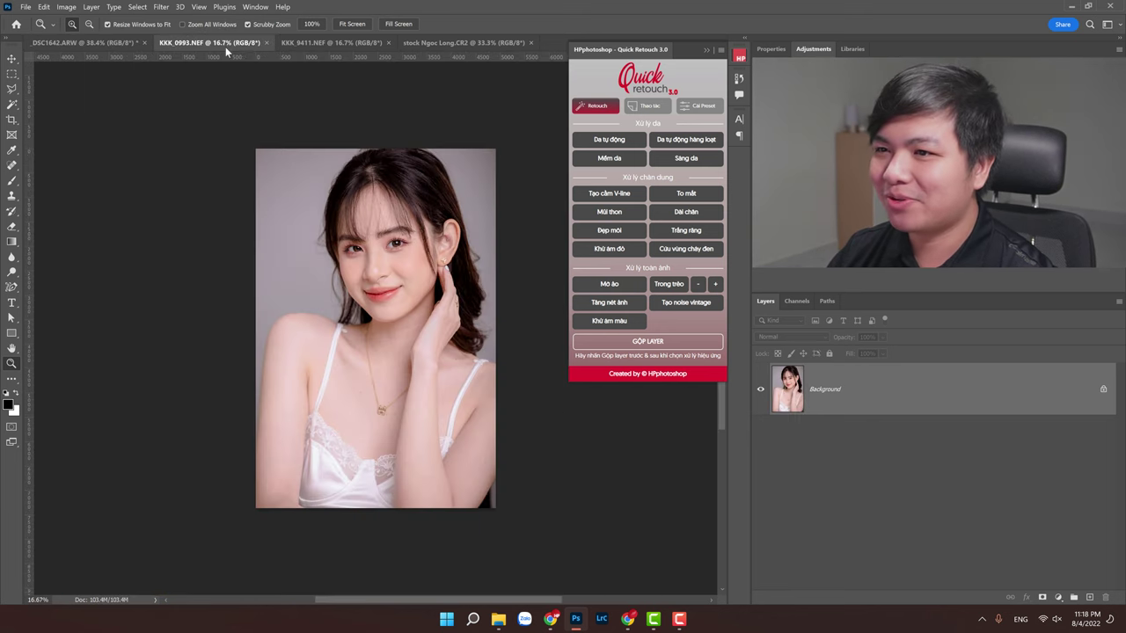
{"action": "left_click", "coordinate": [422, 261]}
{"action": "left_click_drag", "start_coordinate": [422, 260], "coordinate": [417, 263]}
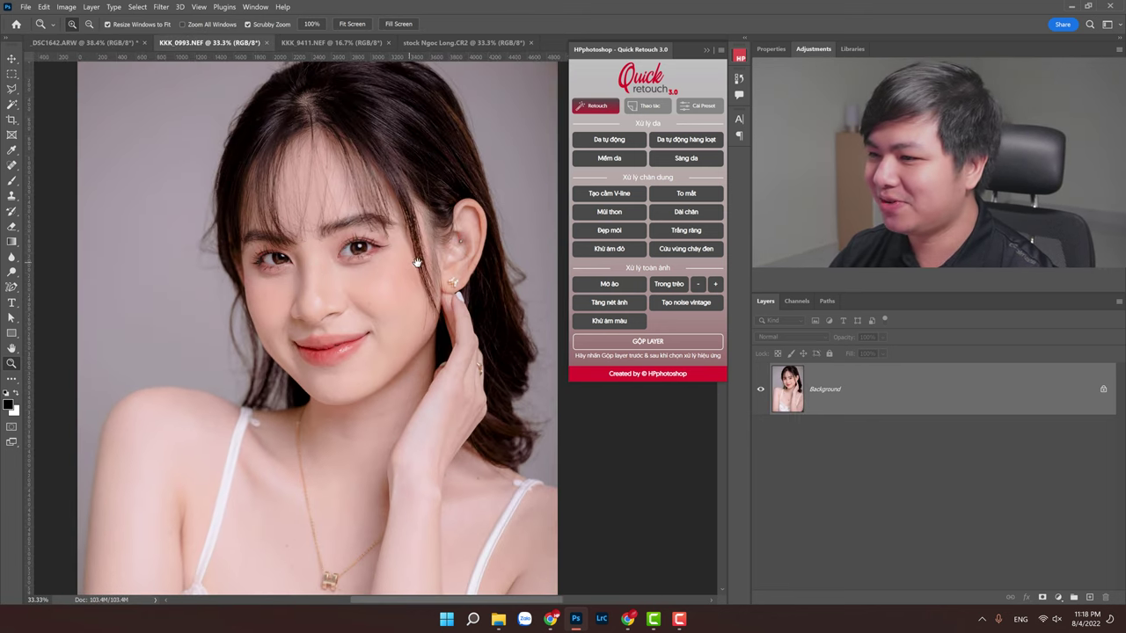
{"action": "left_click", "coordinate": [602, 195]}
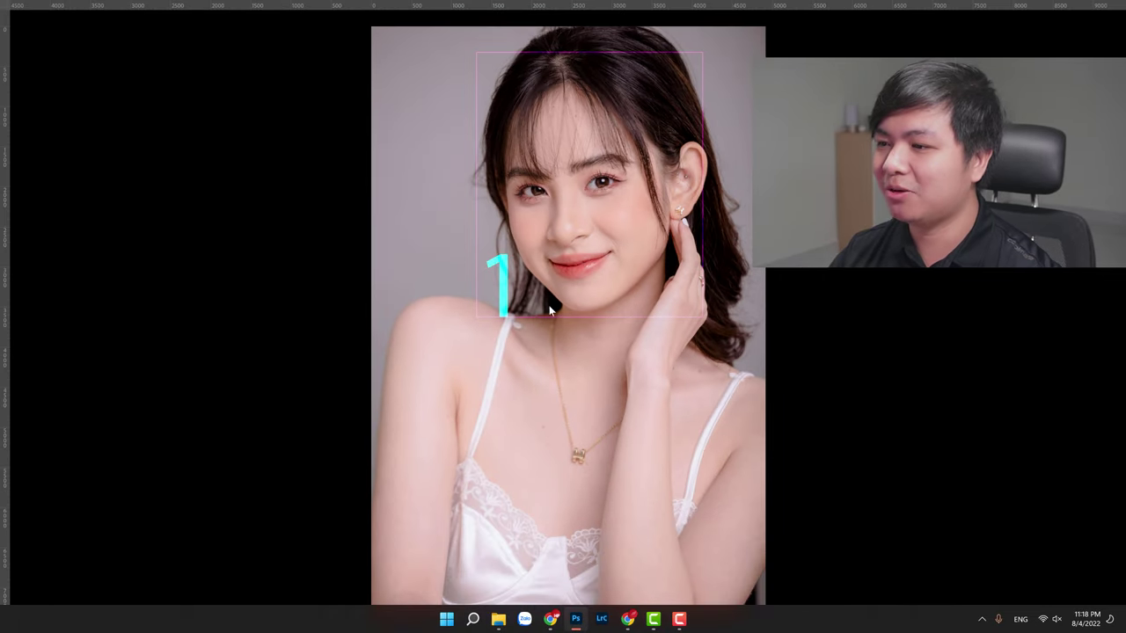
{"action": "left_click", "coordinate": [586, 317]}
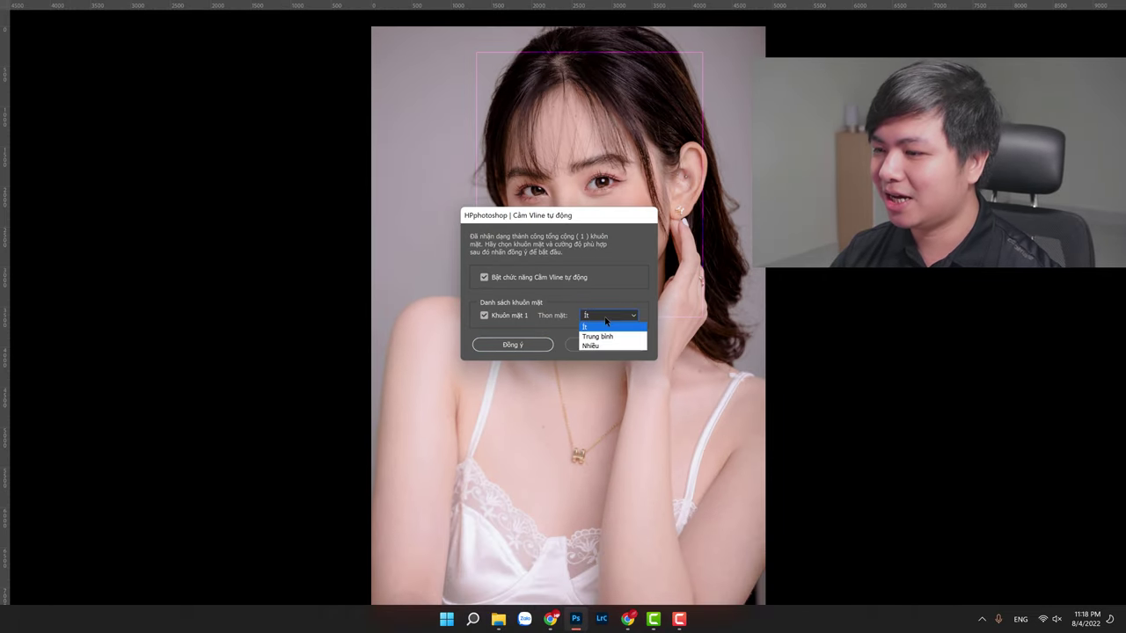
{"action": "left_click", "coordinate": [600, 351]}
{"action": "left_click", "coordinate": [510, 345]}
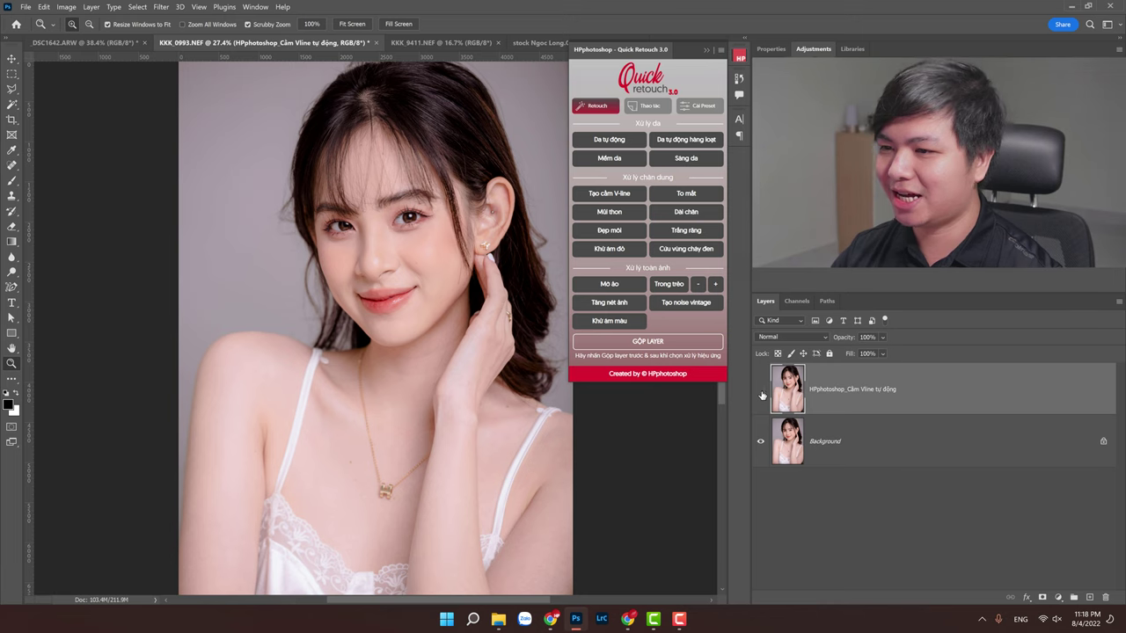
Step: Compare the slimmed face, merge it into the Background, and show KKK_9411.NEF
{"action": "left_click", "coordinate": [761, 392]}
{"action": "left_click", "coordinate": [762, 392]}
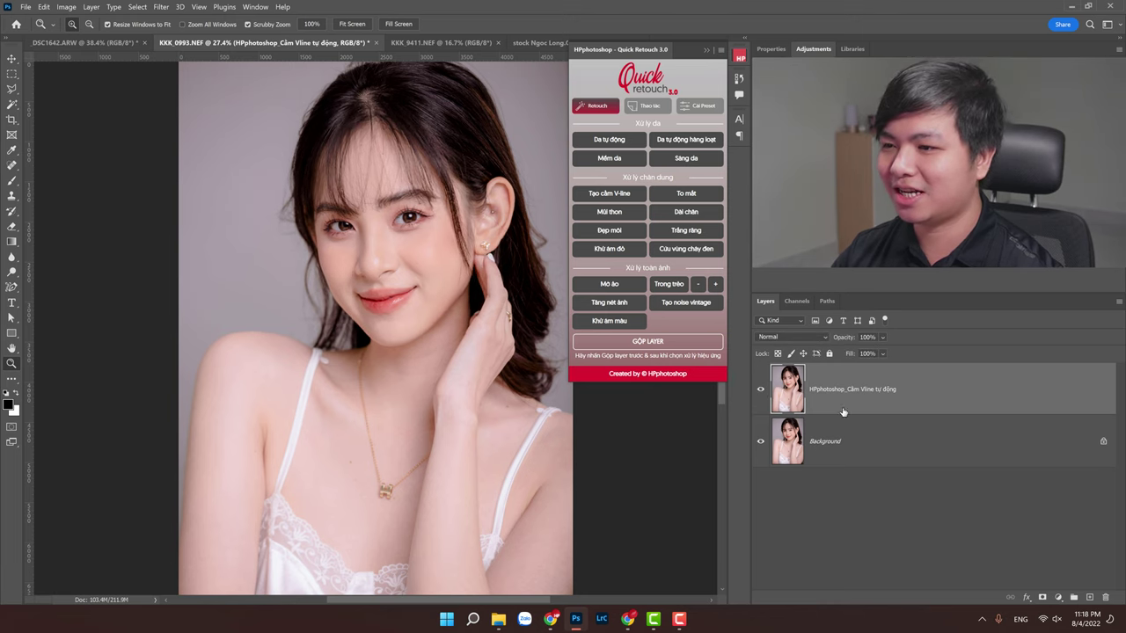
{"action": "left_click", "coordinate": [648, 341]}
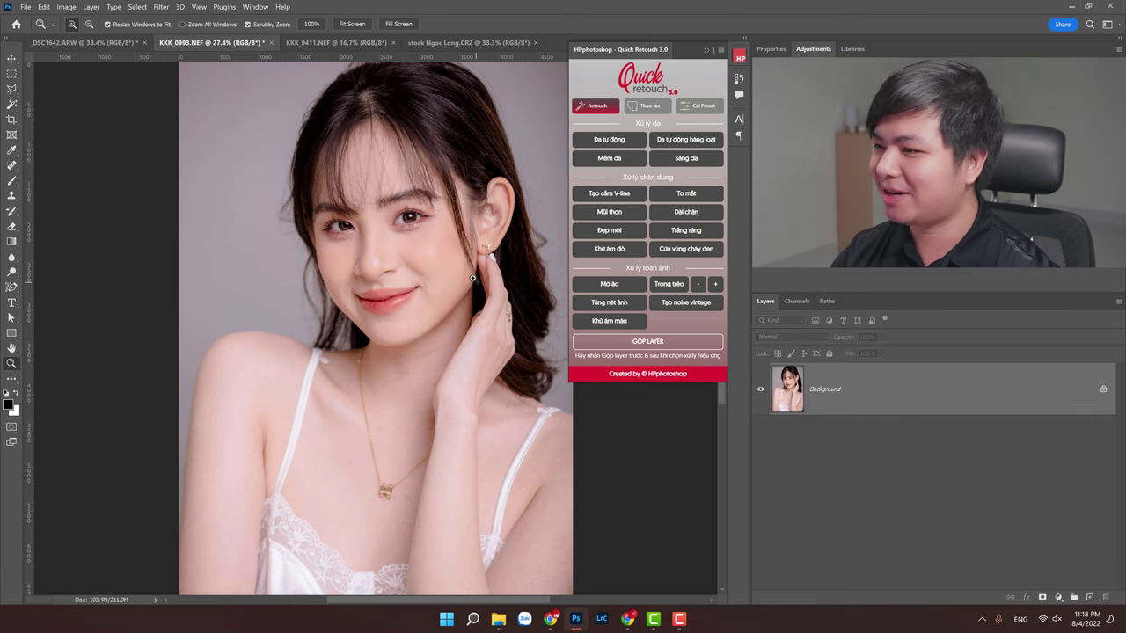
{"action": "left_click", "coordinate": [359, 48]}
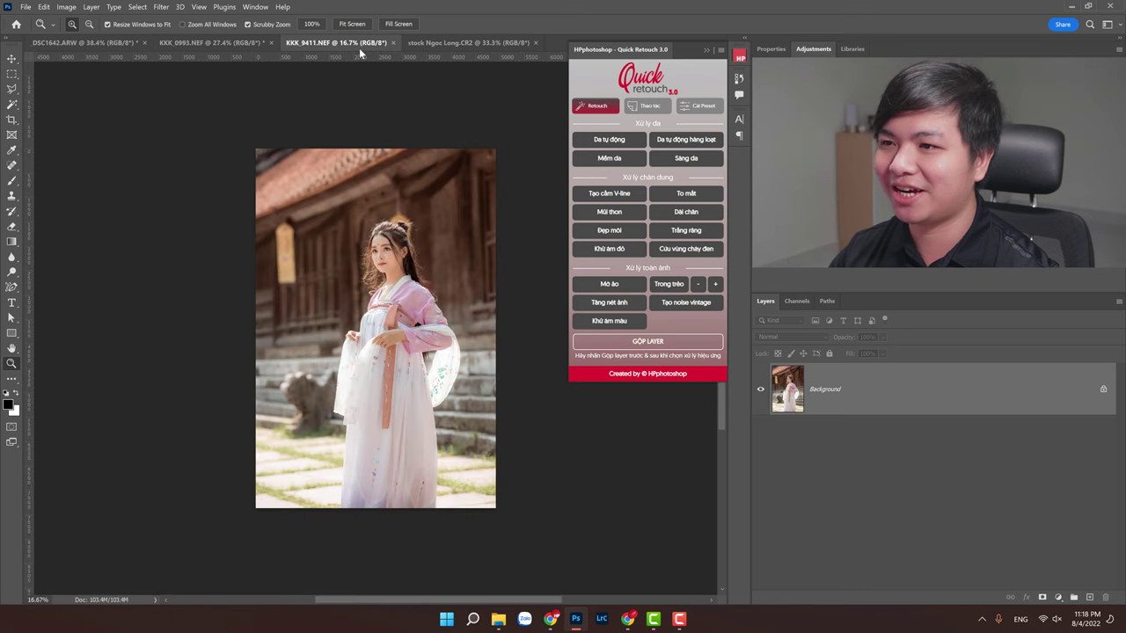
Step: On DSC1642.ARW, add a Trắng răng whitening group and zoom in on the teeth
{"action": "left_click", "coordinate": [443, 43]}
{"action": "left_click", "coordinate": [92, 42]}
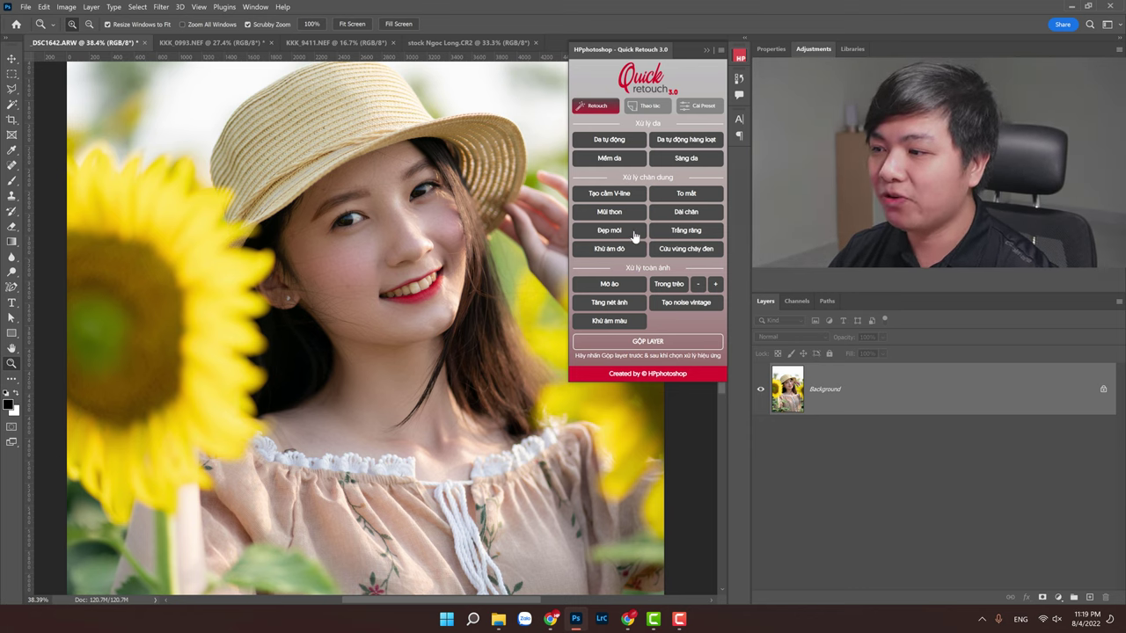
{"action": "left_click", "coordinate": [680, 231]}
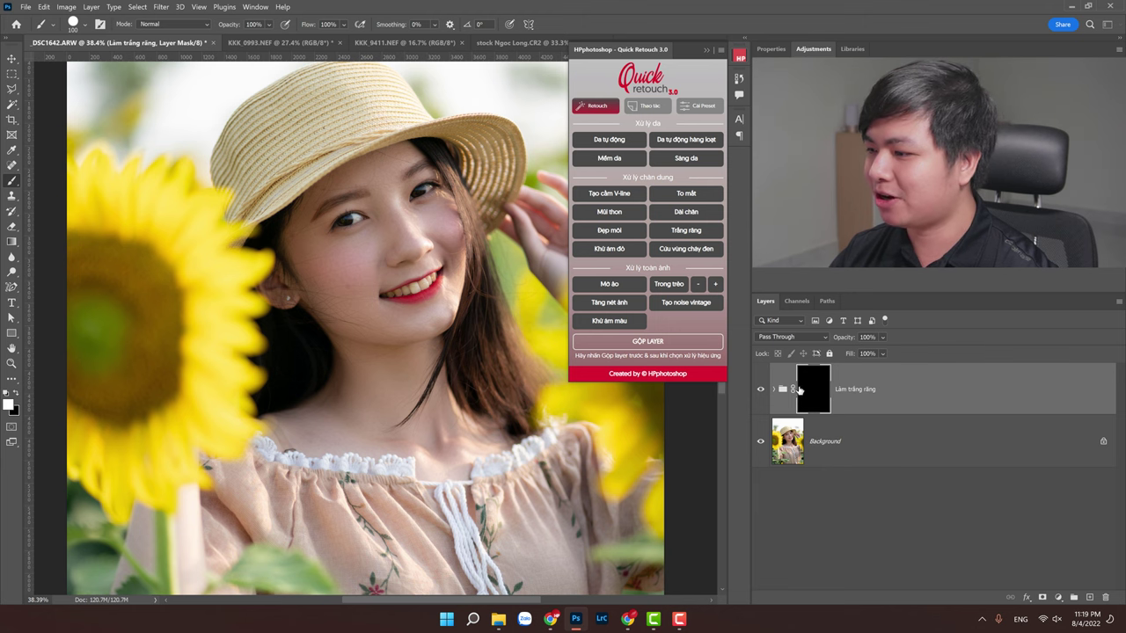
{"action": "key", "text": "z"}
{"action": "left_click", "coordinate": [426, 281]}
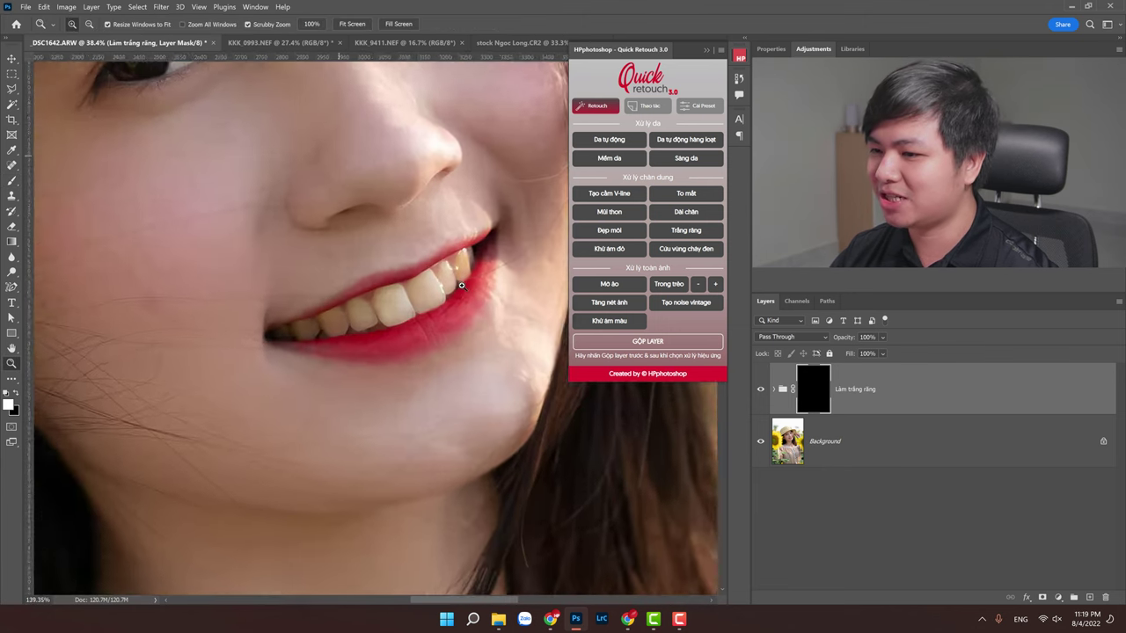
Step: Paint the whitening mask over the front, upper and lower teeth with a soft 70 px brush
{"action": "left_click", "coordinate": [12, 181]}
{"action": "left_click", "coordinate": [45, 181]}
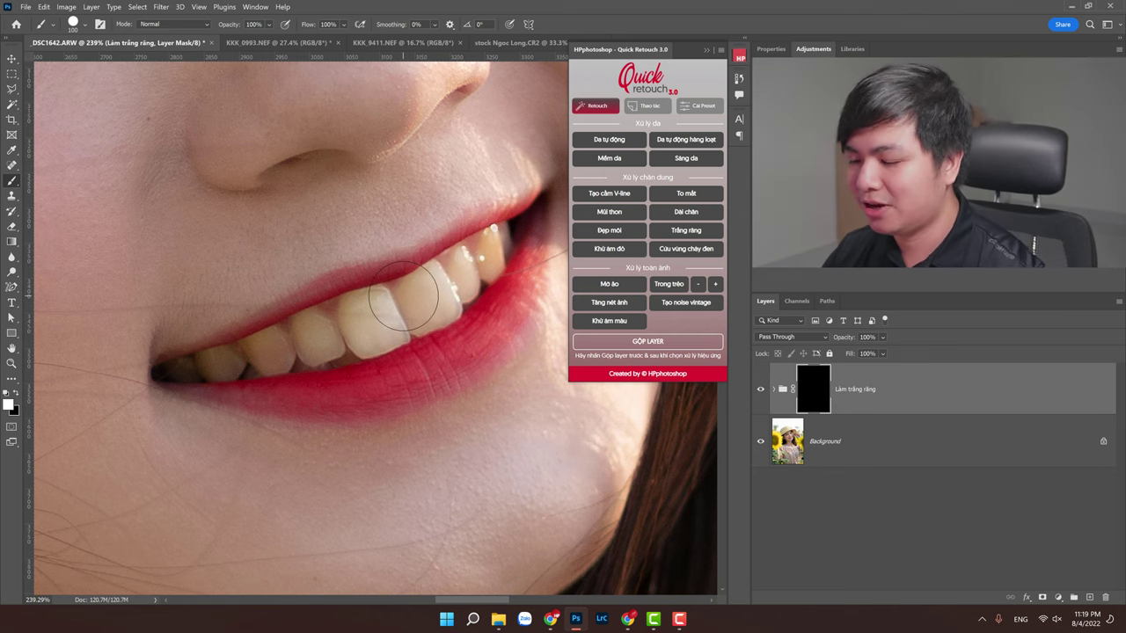
{"action": "left_click_drag", "start_coordinate": [385, 310], "coordinate": [286, 343]}
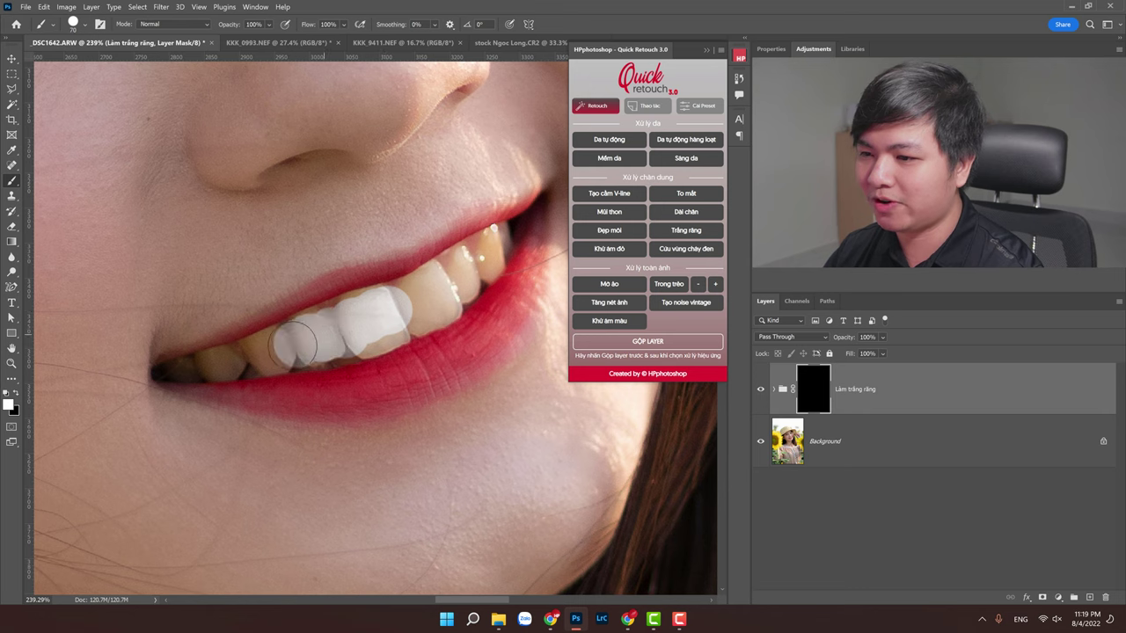
{"action": "right_click", "coordinate": [415, 322]}
{"action": "left_click", "coordinate": [381, 344]}
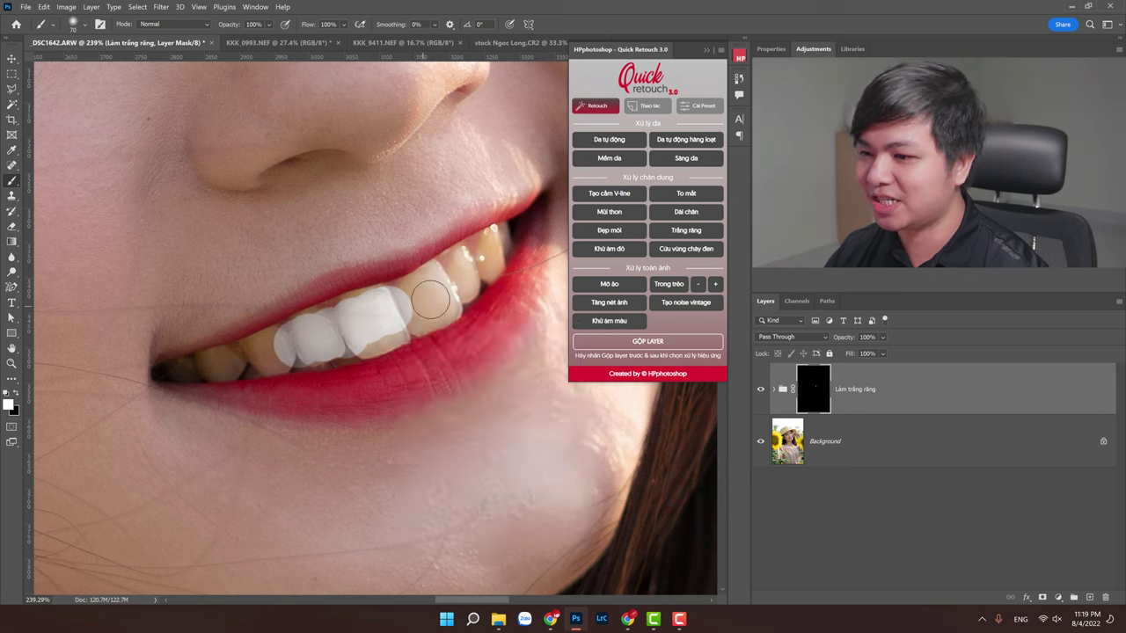
{"action": "mouse_move", "coordinate": [413, 304]}
{"action": "left_mouse_down"}
{"action": "mouse_move", "coordinate": [495, 255]}
{"action": "mouse_move", "coordinate": [249, 358]}
{"action": "left_mouse_up"}
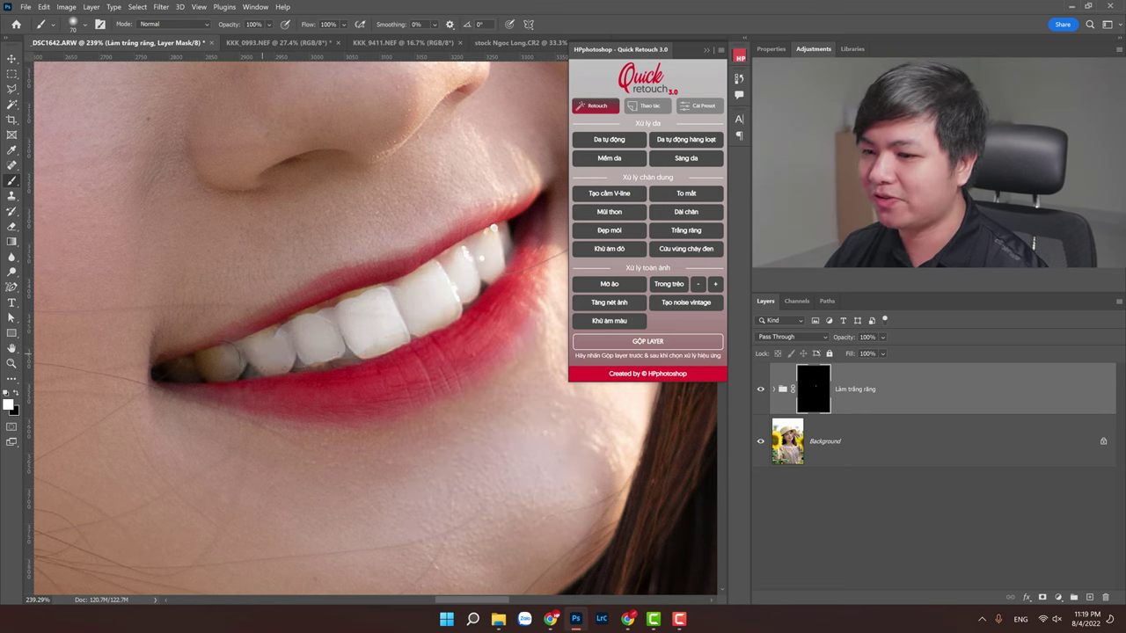
{"action": "left_click_drag", "start_coordinate": [374, 295], "coordinate": [364, 314]}
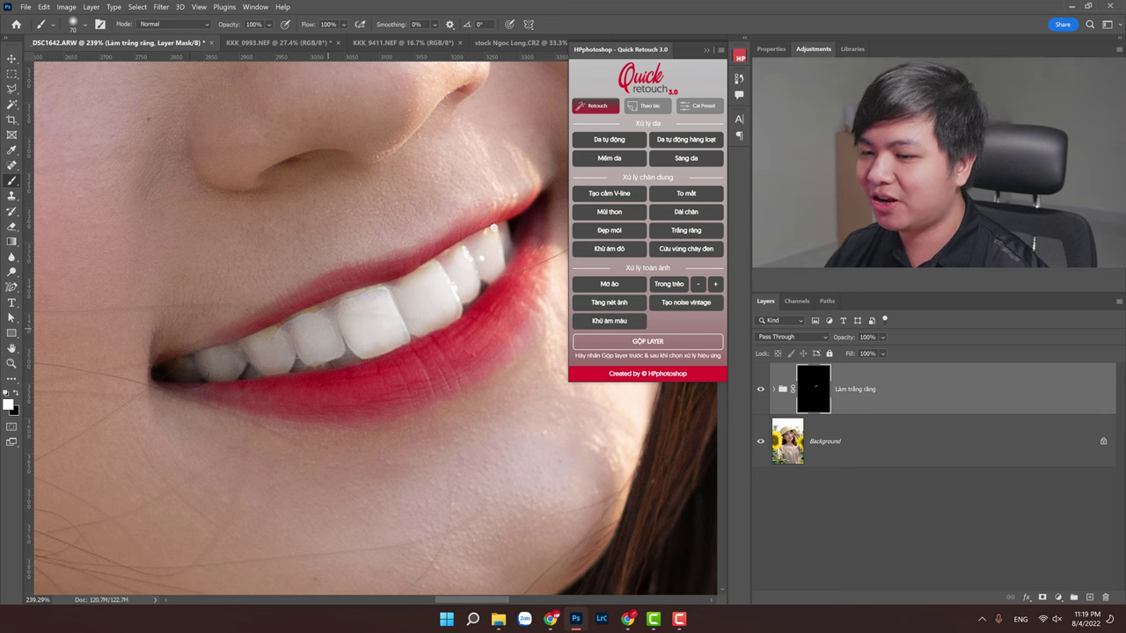
{"action": "left_click_drag", "start_coordinate": [442, 326], "coordinate": [469, 299]}
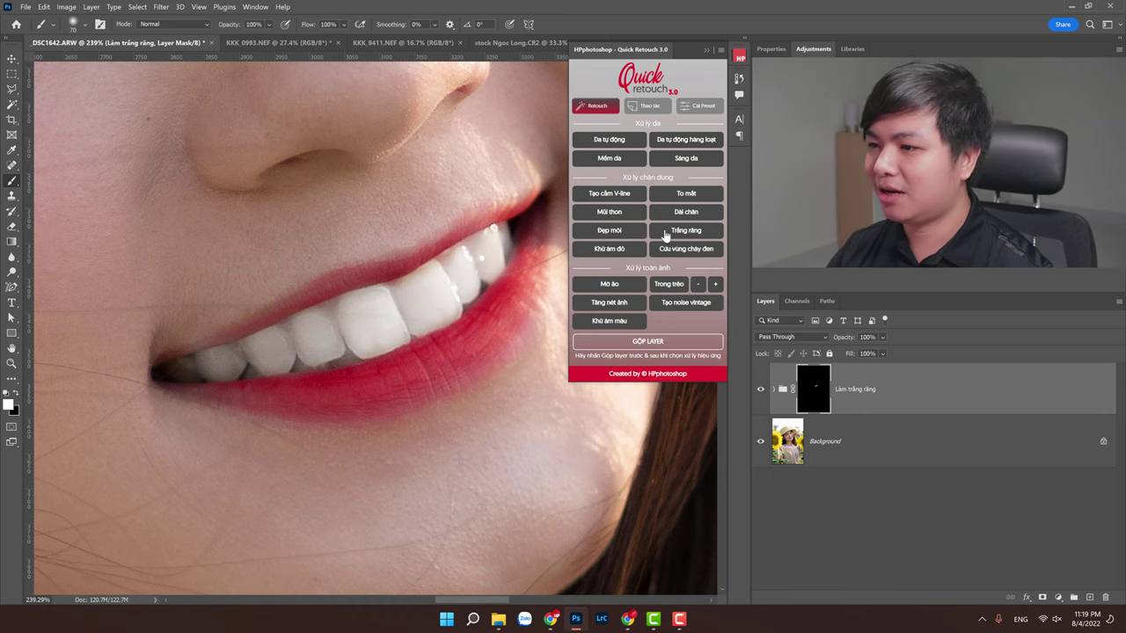
Step: Zoom out and lower the whitening group's opacity to 46%
{"action": "key", "text": "z"}
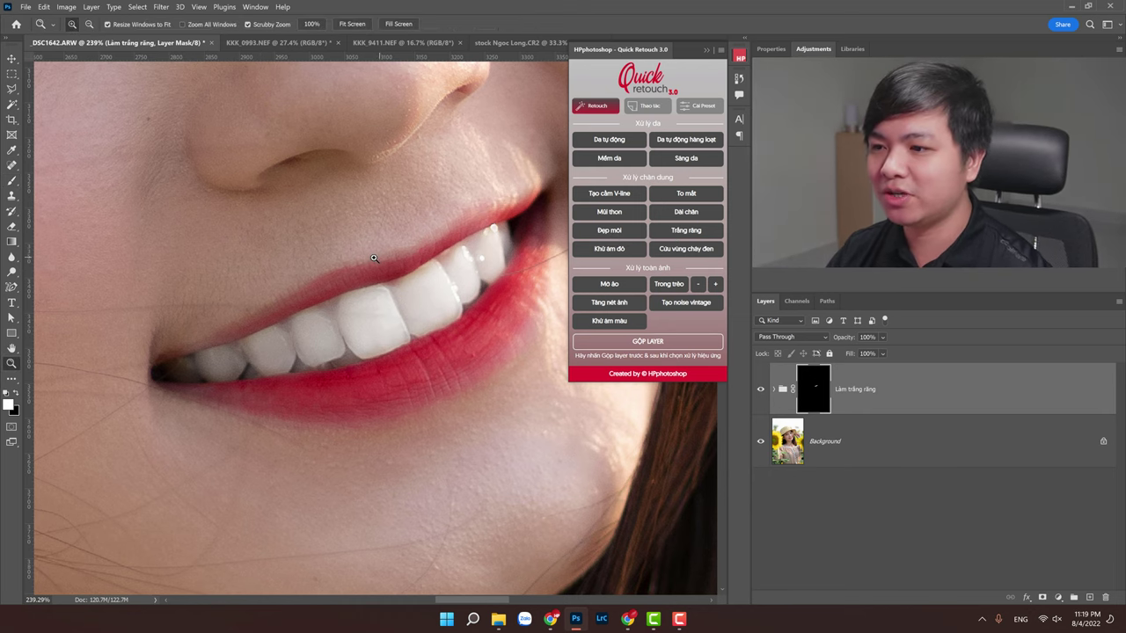
{"action": "left_click_drag", "start_coordinate": [381, 262], "coordinate": [358, 264]}
{"action": "left_click_drag", "start_coordinate": [849, 341], "coordinate": [827, 345]}
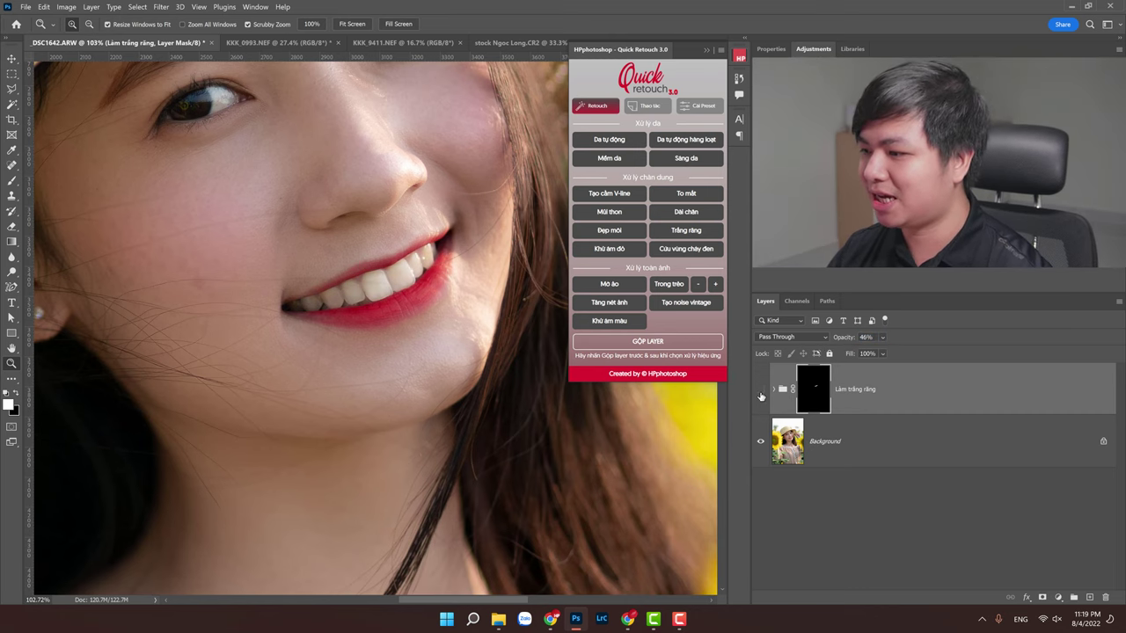
{"action": "mouse_move", "coordinate": [414, 255]}
{"action": "left_mouse_down"}
{"action": "mouse_move", "coordinate": [377, 225]}
{"action": "mouse_move", "coordinate": [357, 258]}
{"action": "mouse_move", "coordinate": [332, 221]}
{"action": "left_mouse_up"}
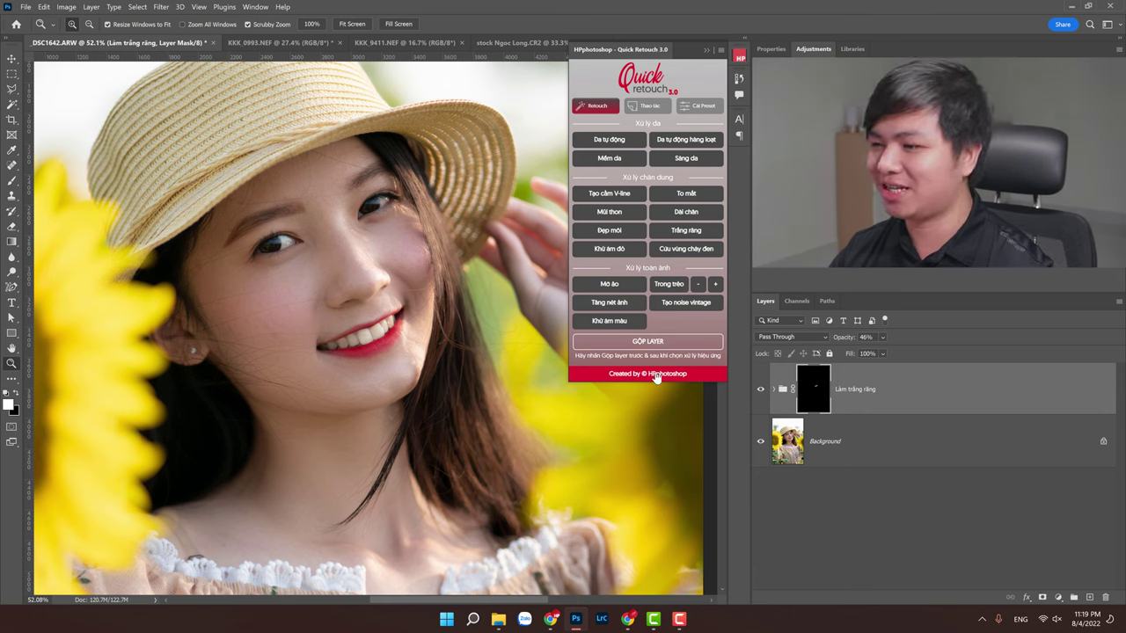
{"action": "left_click", "coordinate": [680, 348]}
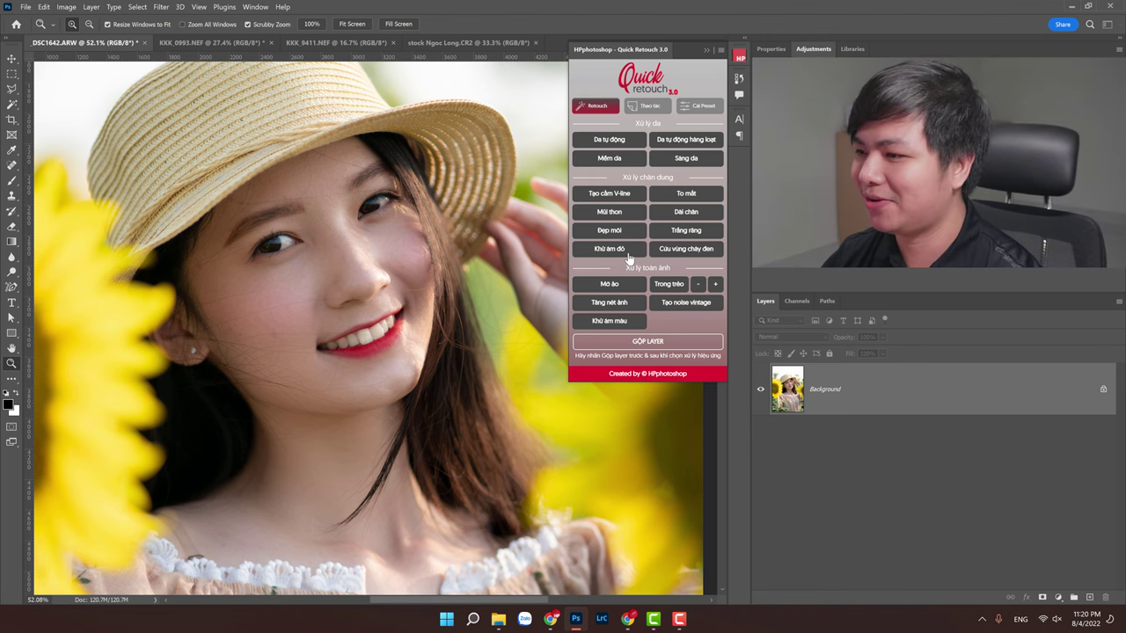
{"action": "key", "text": "ctrl+0"}
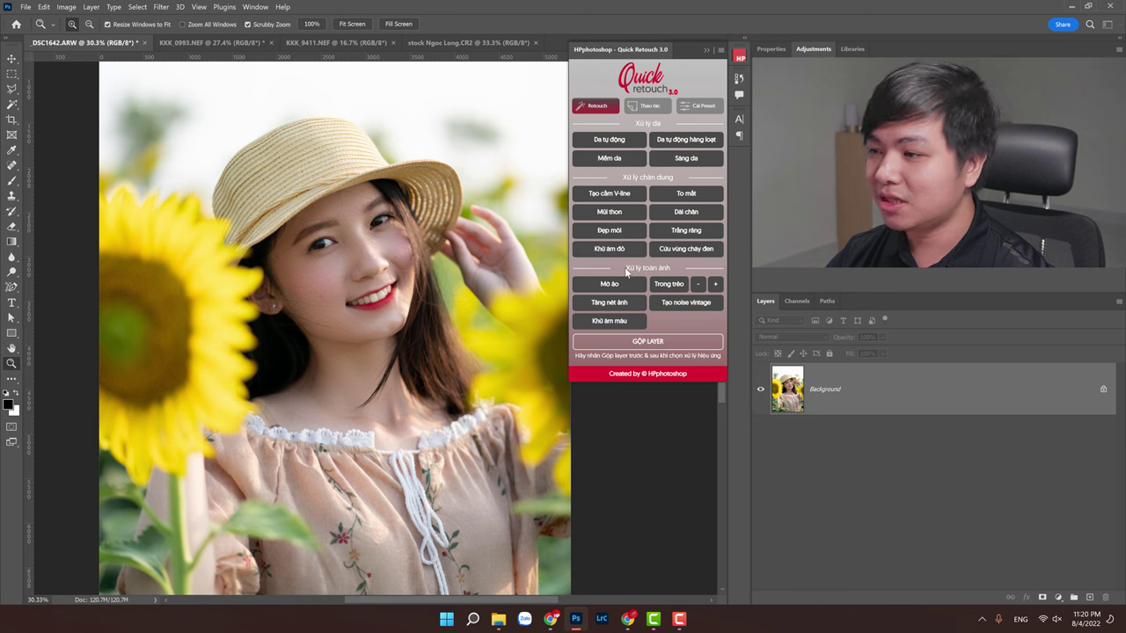
{"action": "left_click", "coordinate": [619, 255]}
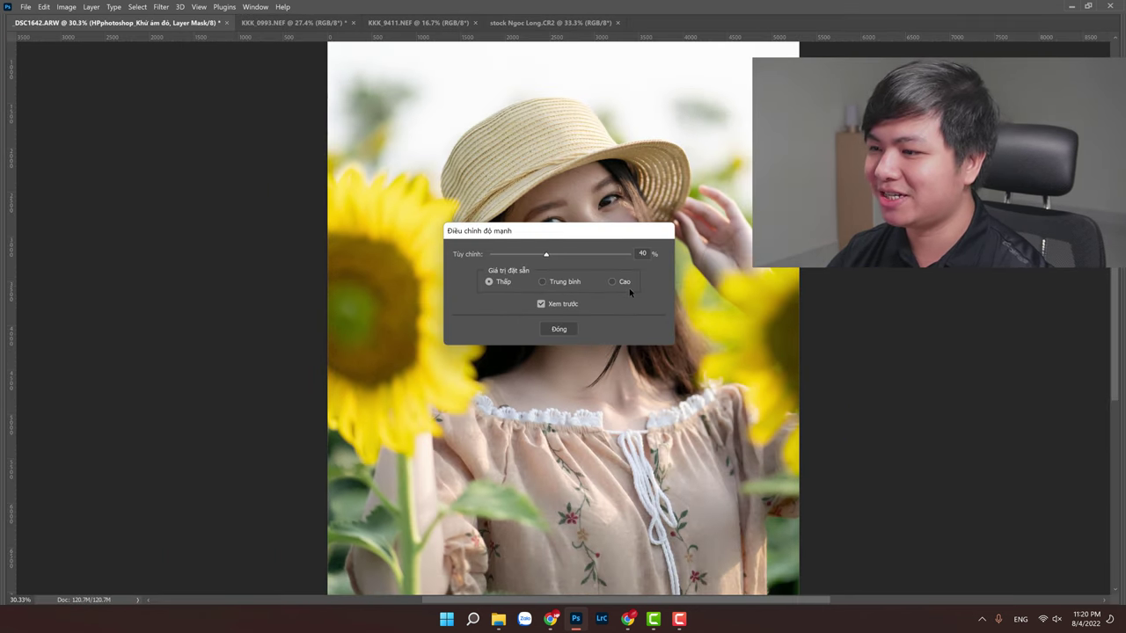
{"action": "left_click", "coordinate": [624, 283]}
{"action": "left_click", "coordinate": [559, 329]}
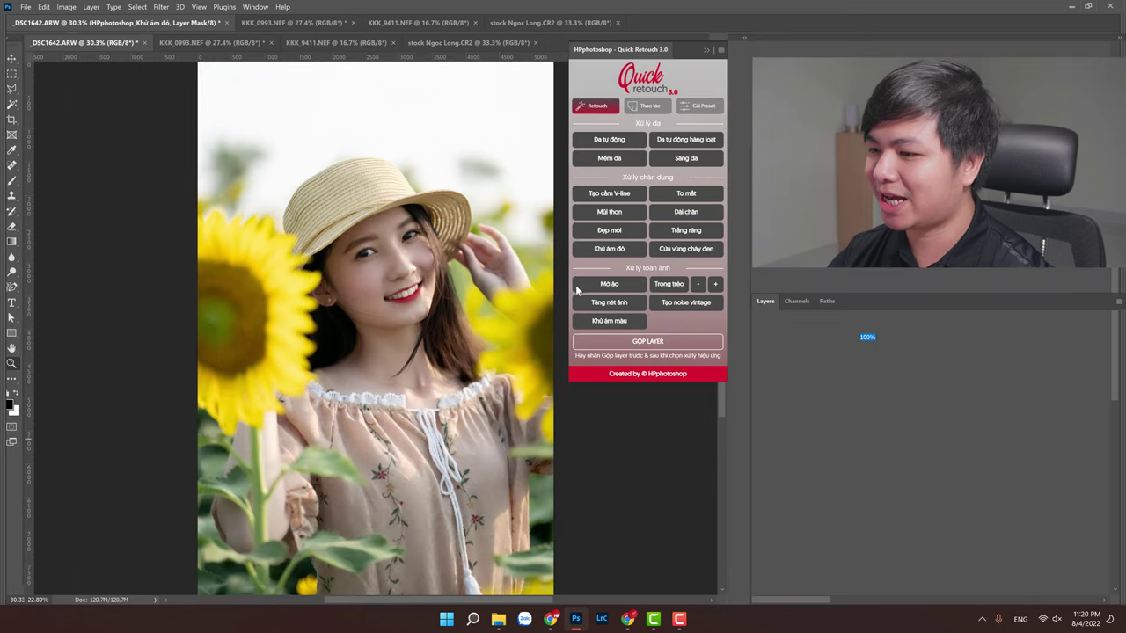
{"action": "left_click", "coordinate": [761, 393]}
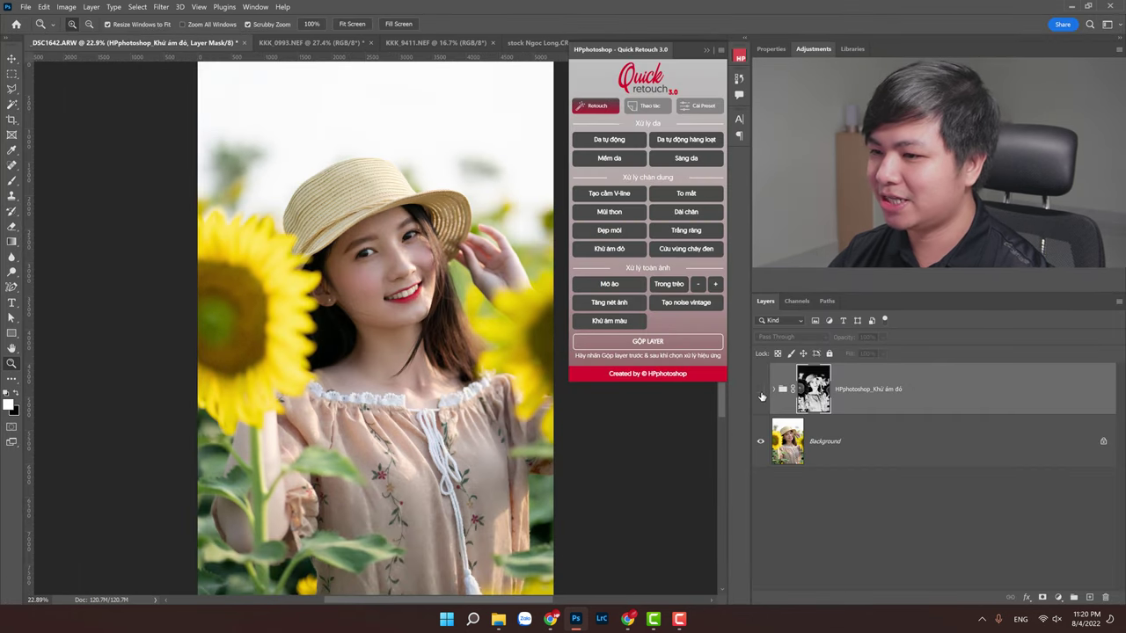
{"action": "left_click", "coordinate": [761, 394]}
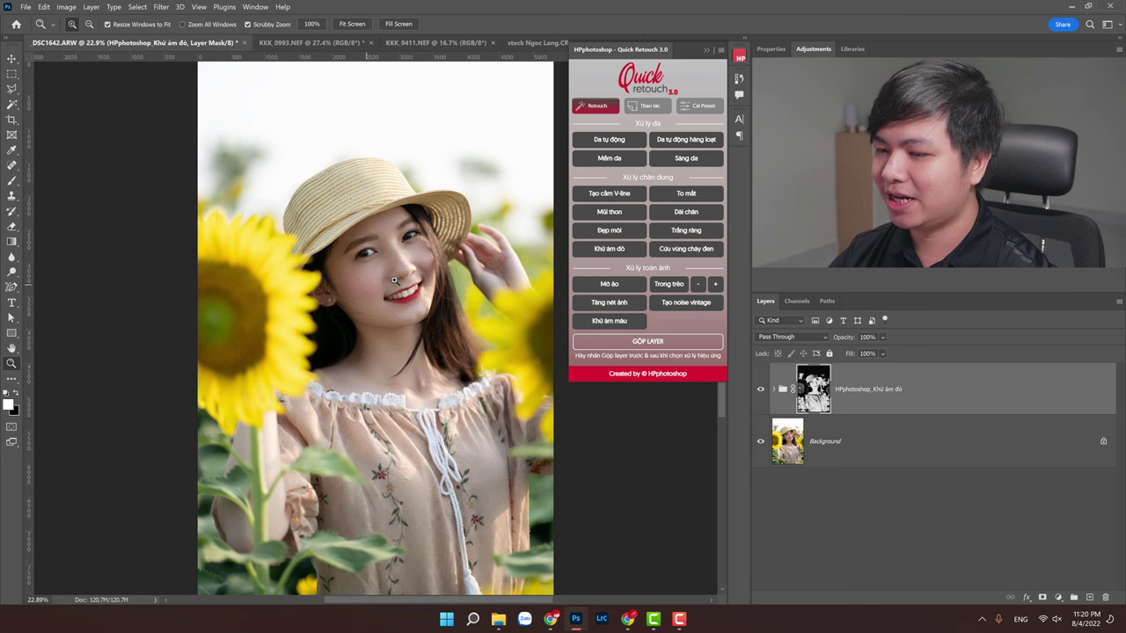
{"action": "scroll", "coordinate": [394, 280], "scroll_direction": "up", "scroll_amount": 5}
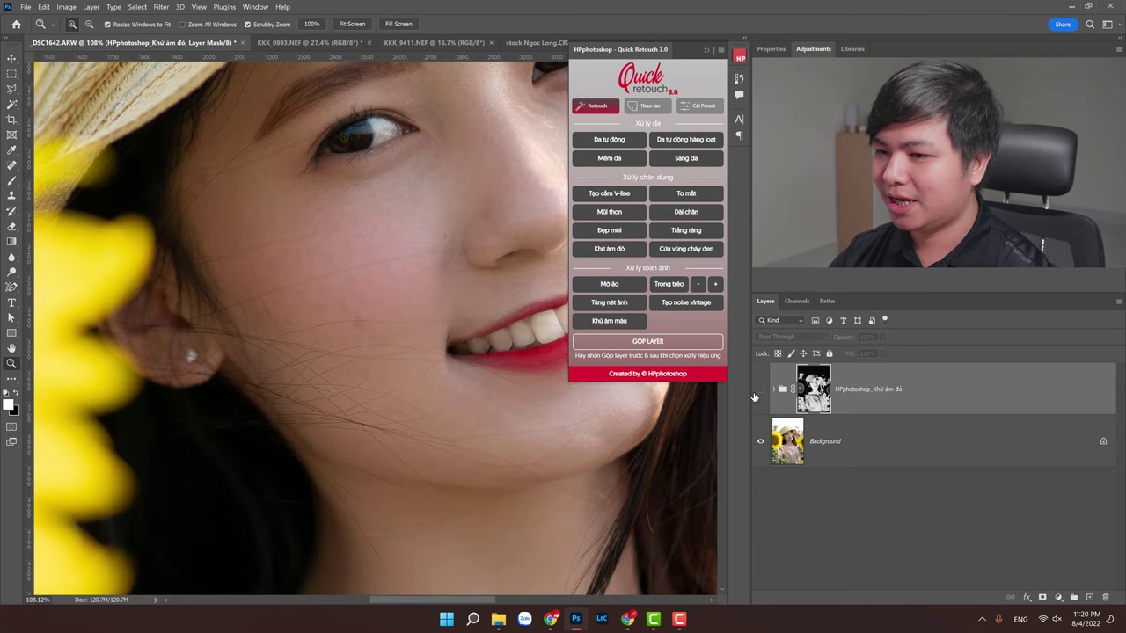
{"action": "left_click", "coordinate": [755, 395]}
{"action": "left_click", "coordinate": [759, 392]}
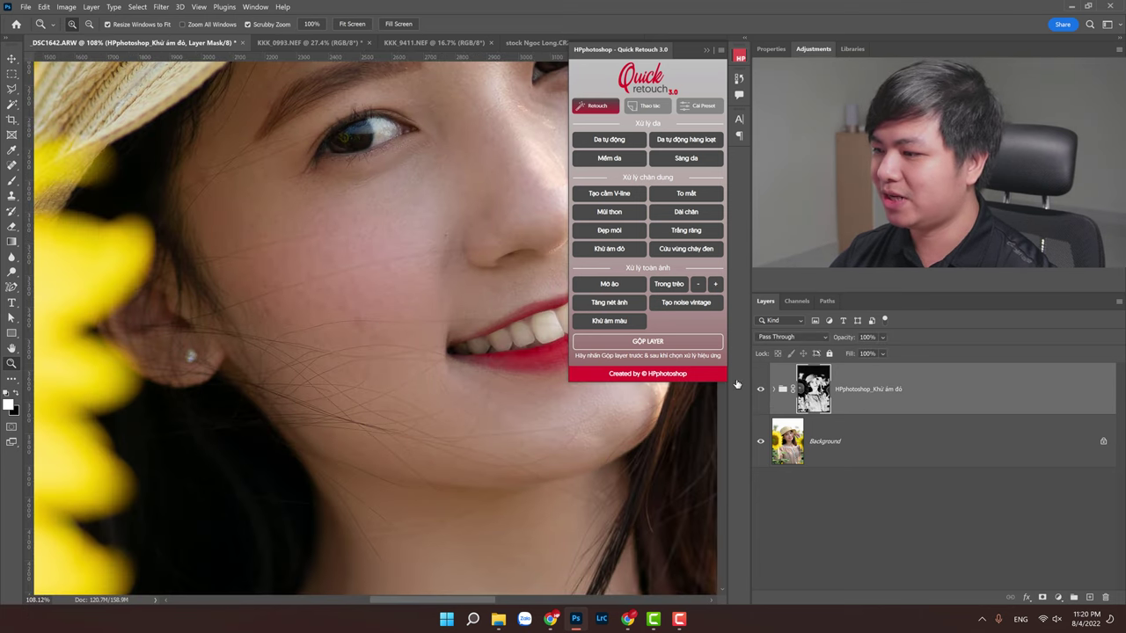
{"action": "key", "text": "ctrl+0"}
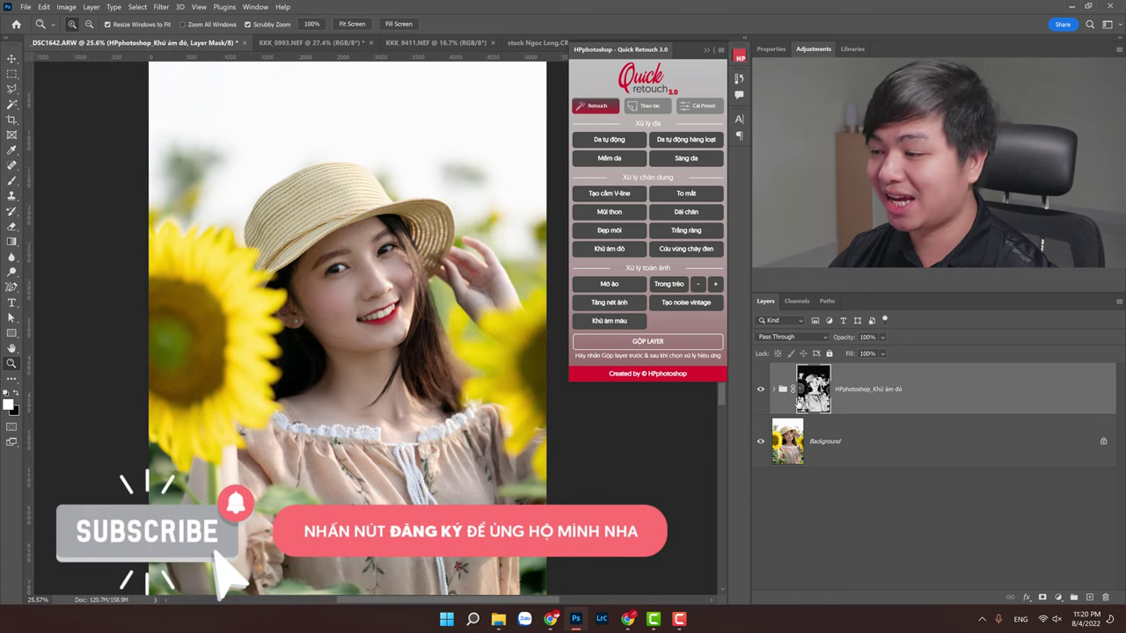
{"action": "left_click", "coordinate": [761, 392]}
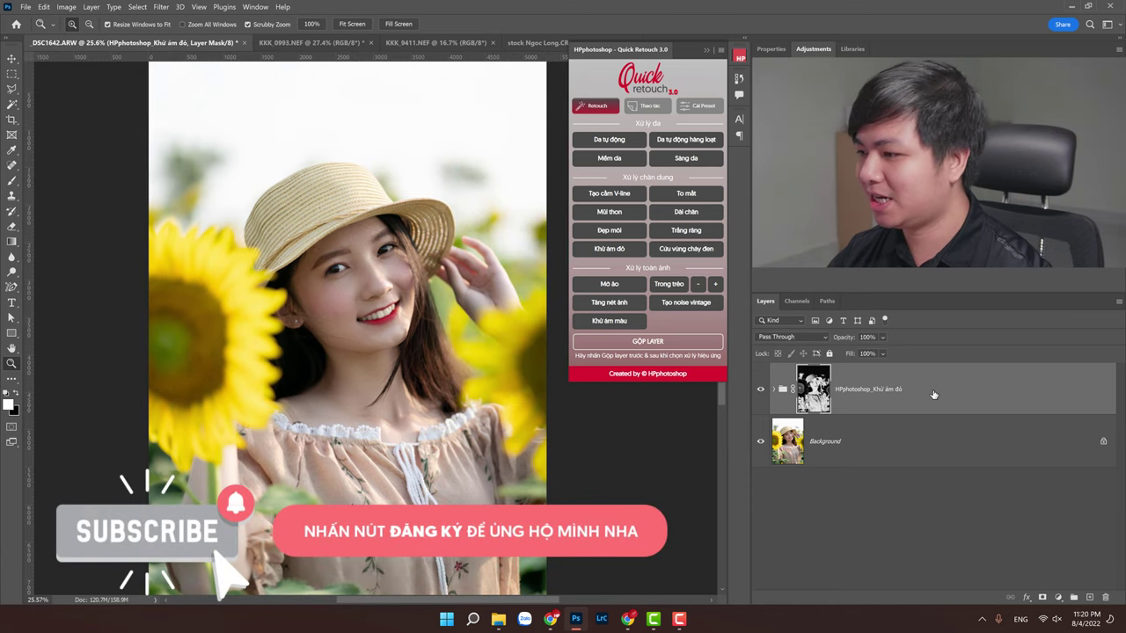
Step: Lower the red-reduction group's opacity, then apply Cứu vùng cháy đen to the KKK_0093 portrait
{"action": "left_click_drag", "start_coordinate": [850, 340], "coordinate": [827, 352]}
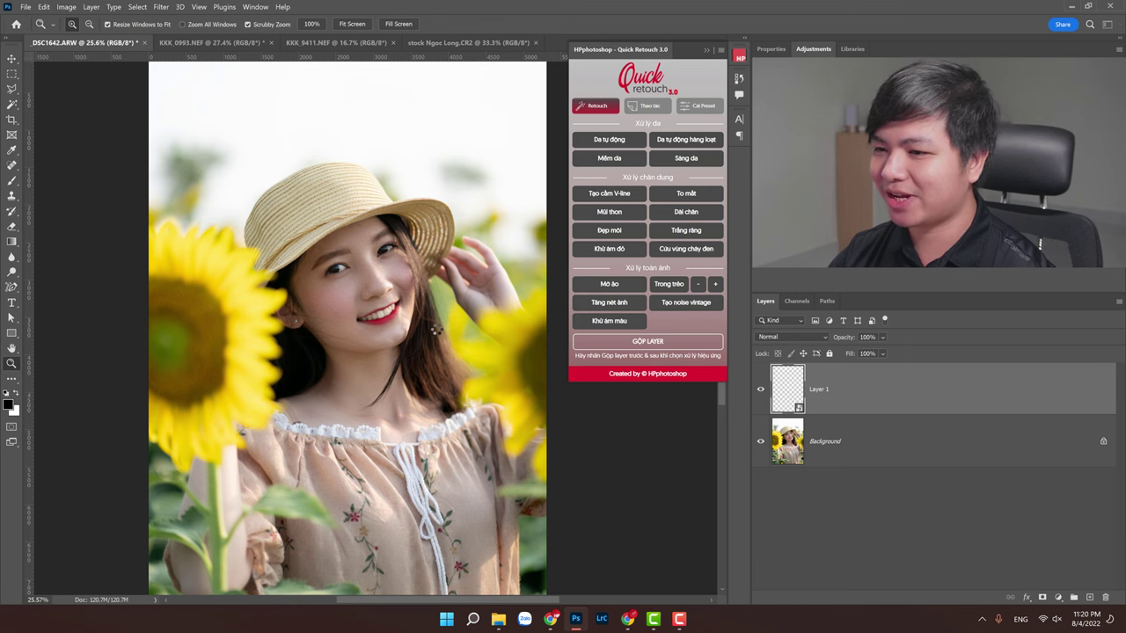
{"action": "left_click_drag", "start_coordinate": [303, 346], "coordinate": [341, 349]}
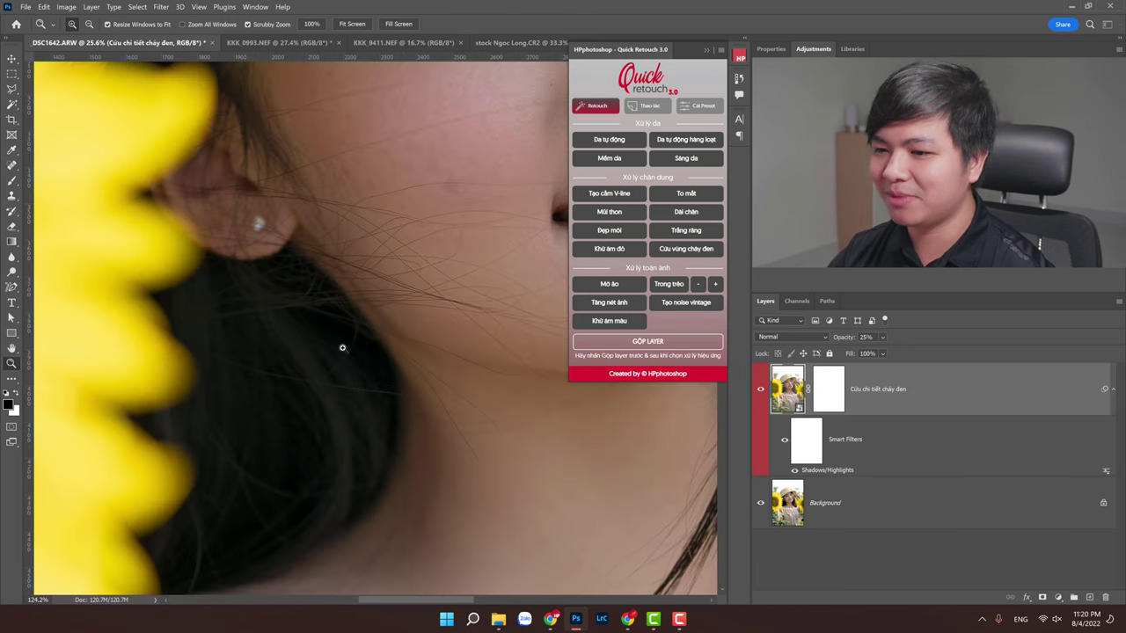
{"action": "left_click", "coordinate": [286, 42]}
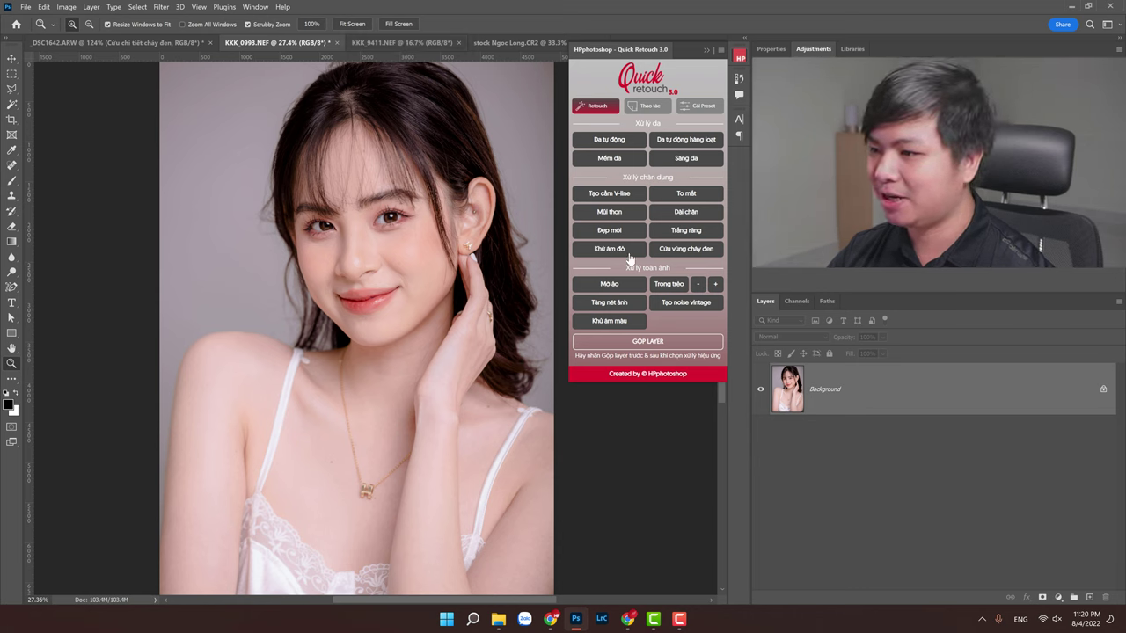
{"action": "left_click", "coordinate": [692, 253]}
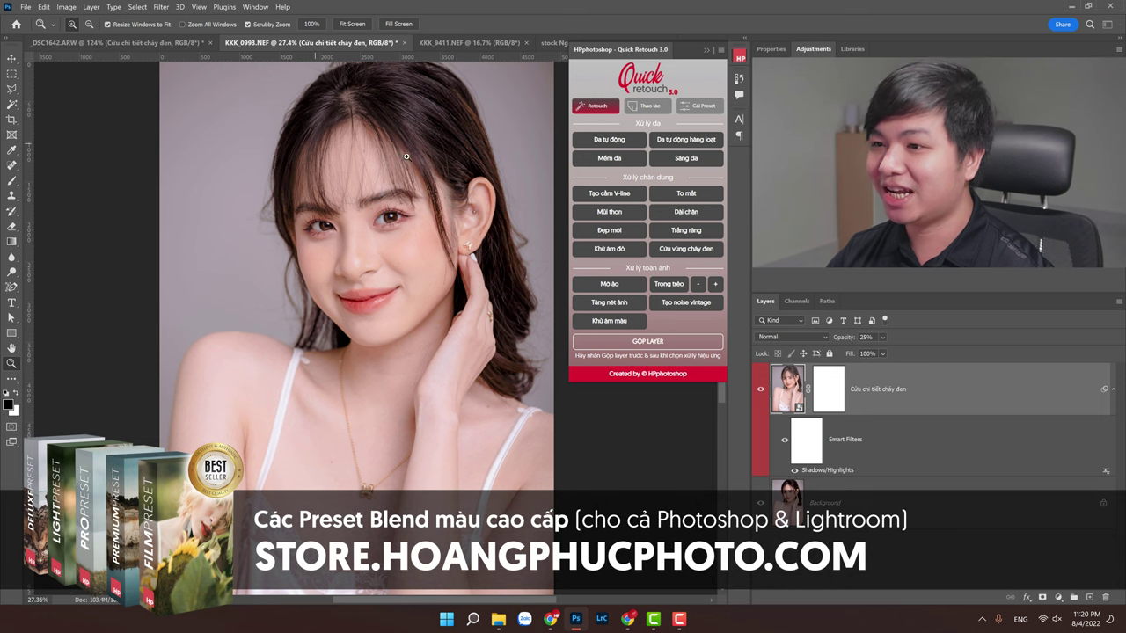
Step: Compare KKK_0093 with shadow recovery on and off, then merge its layers into the Background
{"action": "left_click_drag", "start_coordinate": [496, 269], "coordinate": [537, 269]}
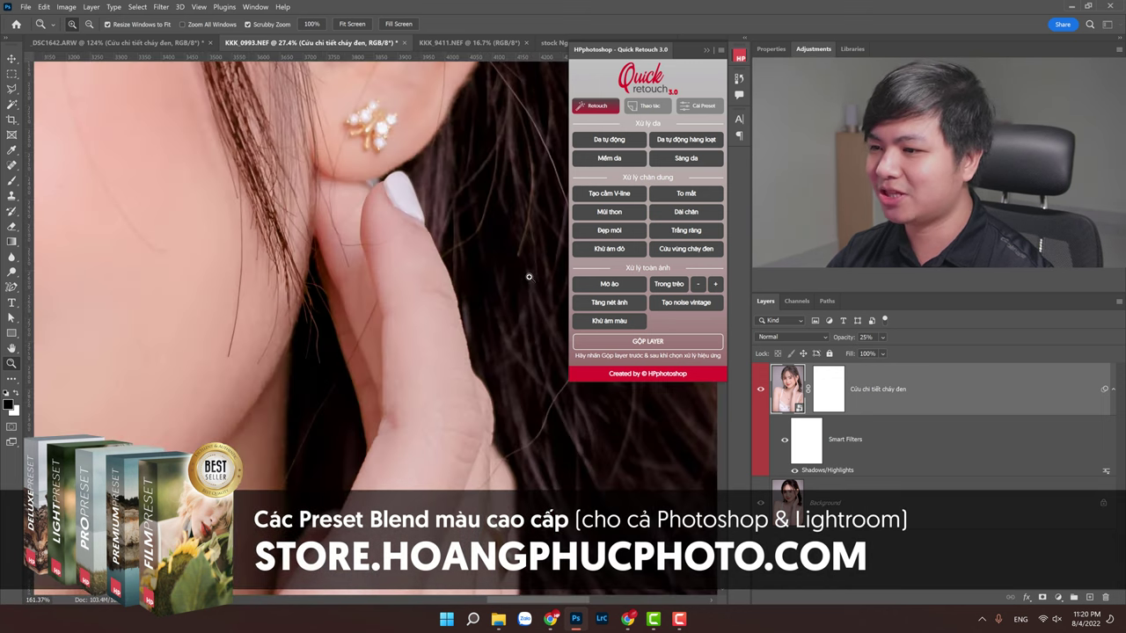
{"action": "left_click", "coordinate": [762, 391]}
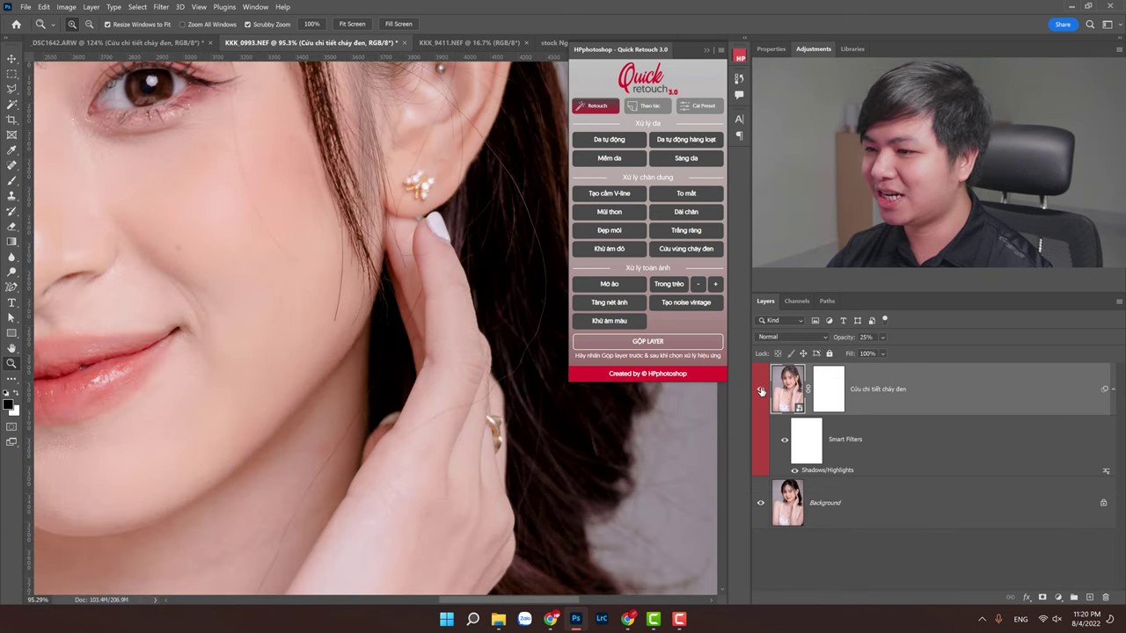
{"action": "left_click", "coordinate": [761, 391]}
{"action": "left_click_drag", "start_coordinate": [479, 296], "coordinate": [366, 283]}
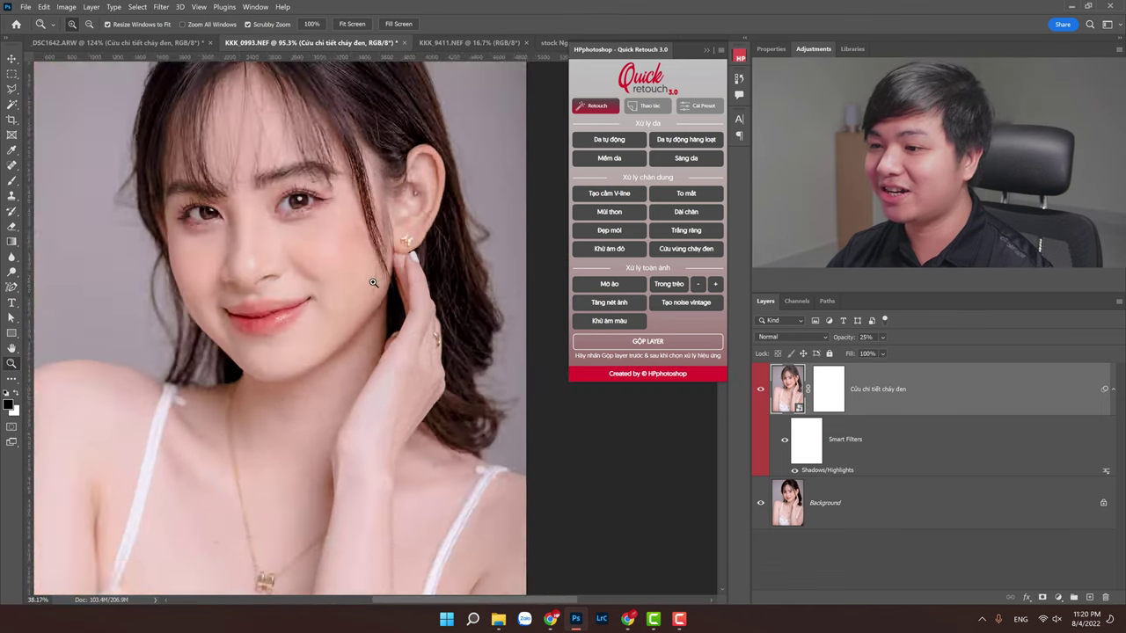
{"action": "left_click", "coordinate": [658, 343]}
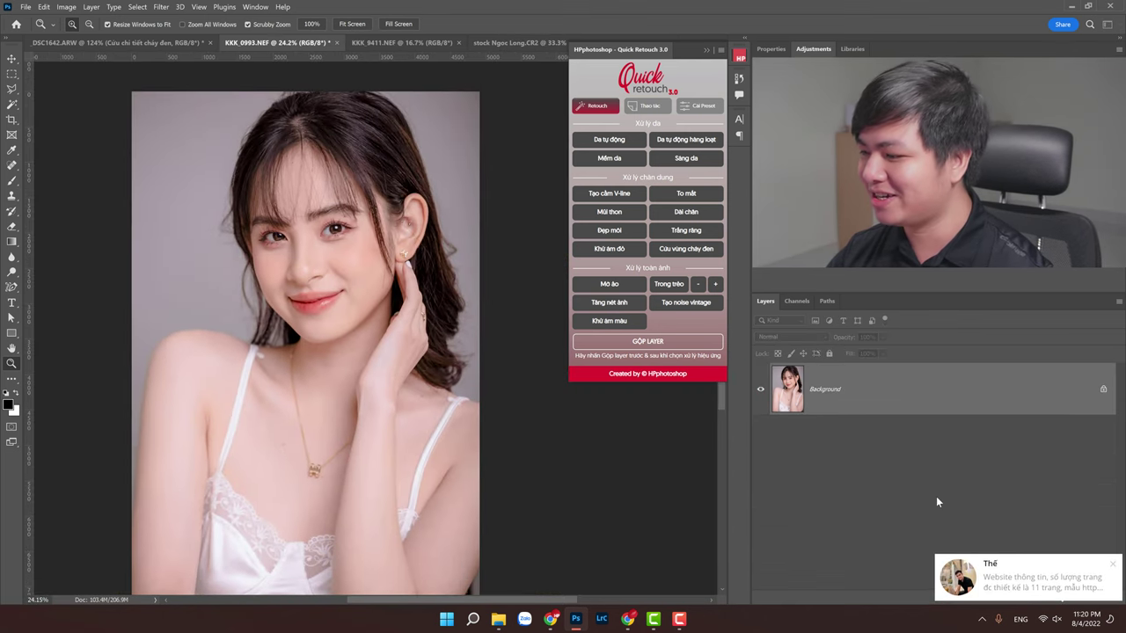
Step: Open and close the messaging app's system-tray options
{"action": "left_click", "coordinate": [983, 620]}
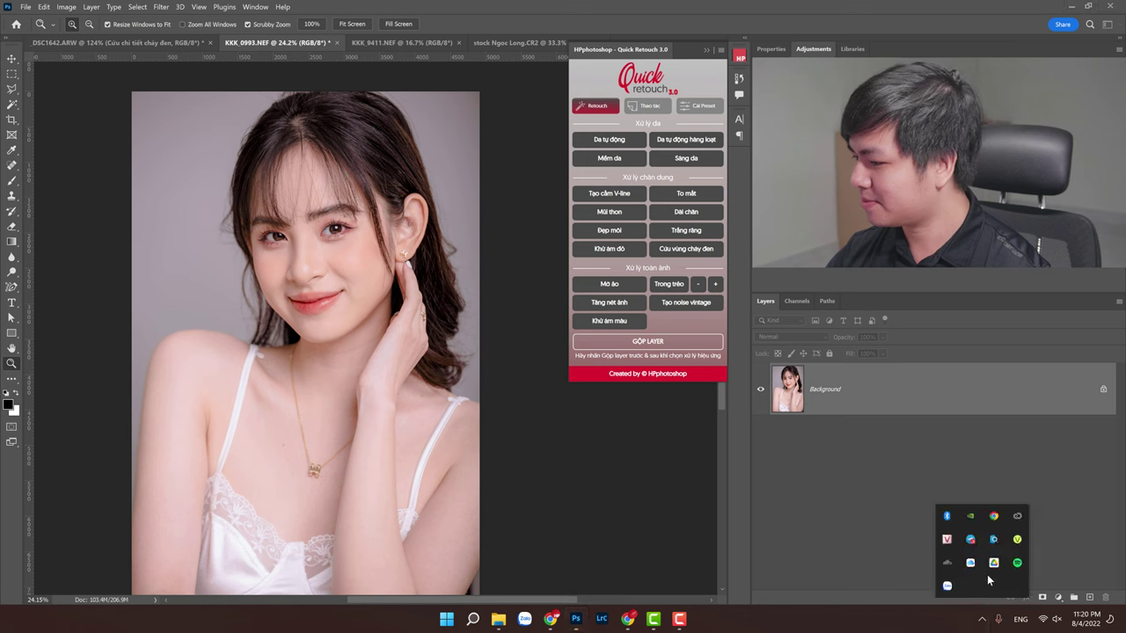
{"action": "right_click", "coordinate": [972, 540]}
{"action": "left_click", "coordinate": [1010, 526]}
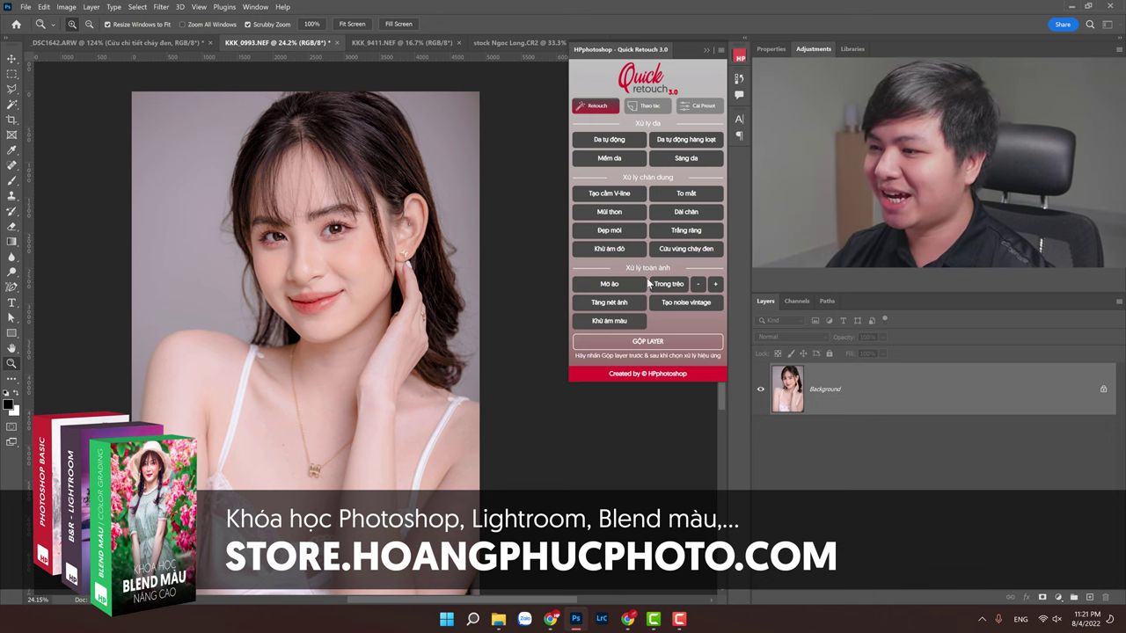
Step: Apply the Mờ ảo dreamy glow to stock Ngoc Long.CR2 with a 47-pixel Gaussian blur
{"action": "left_click", "coordinate": [419, 46]}
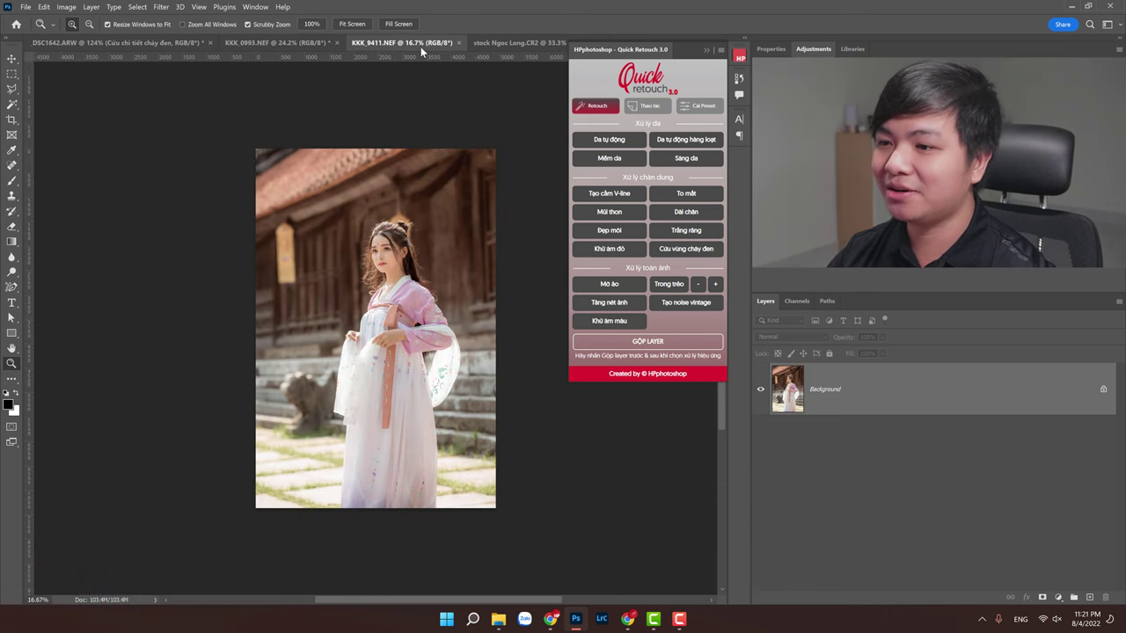
{"action": "left_click", "coordinate": [507, 43]}
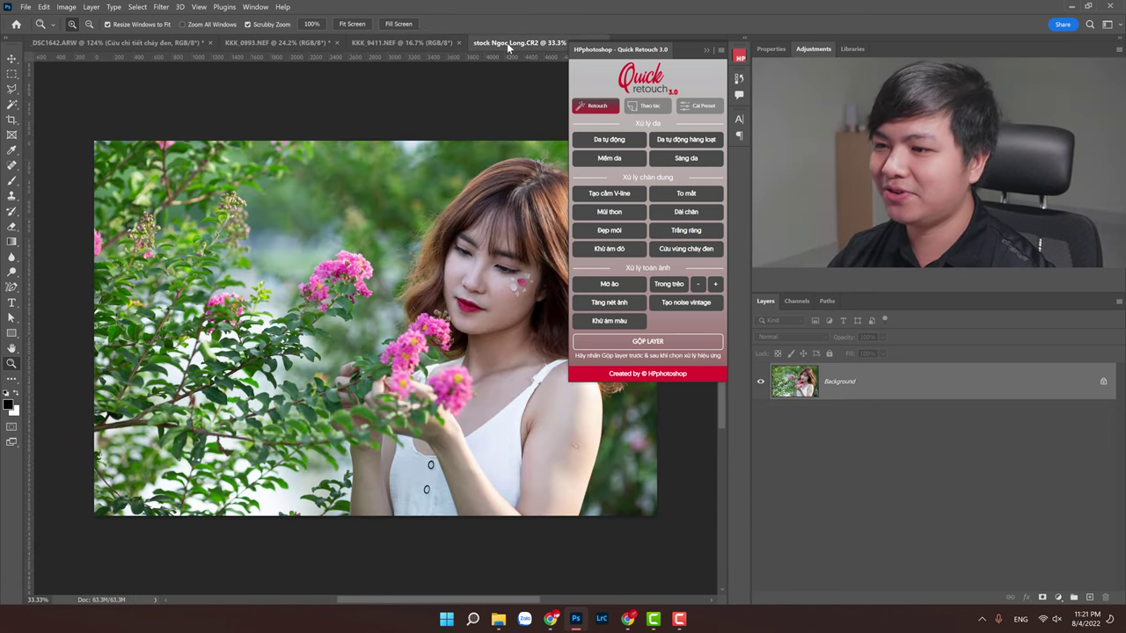
{"action": "left_click", "coordinate": [620, 285]}
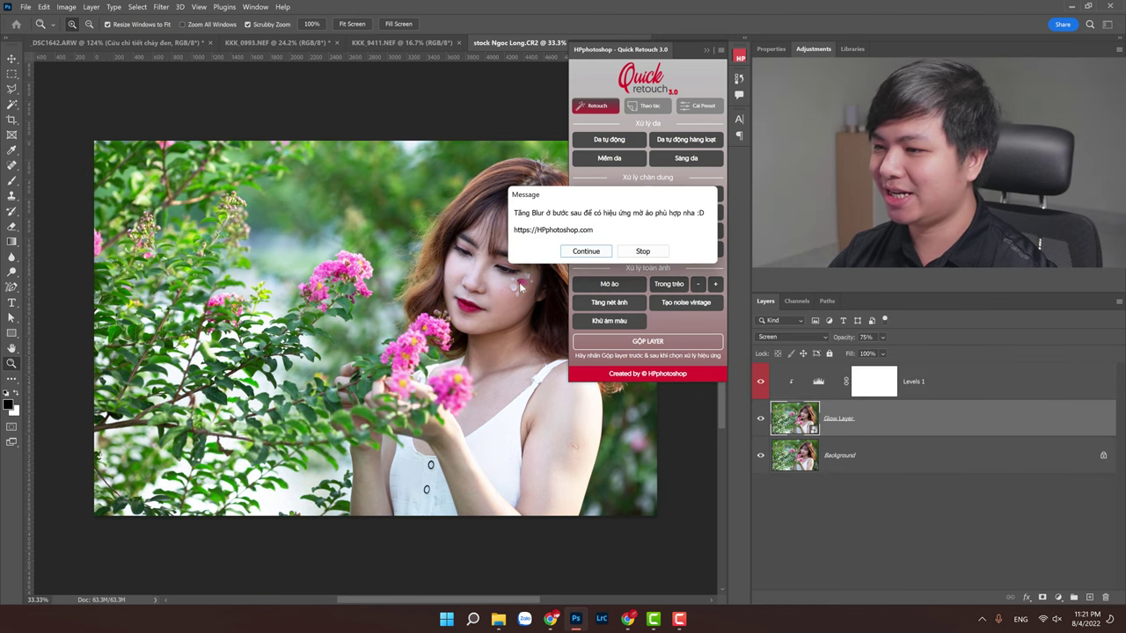
{"action": "left_click", "coordinate": [586, 252]}
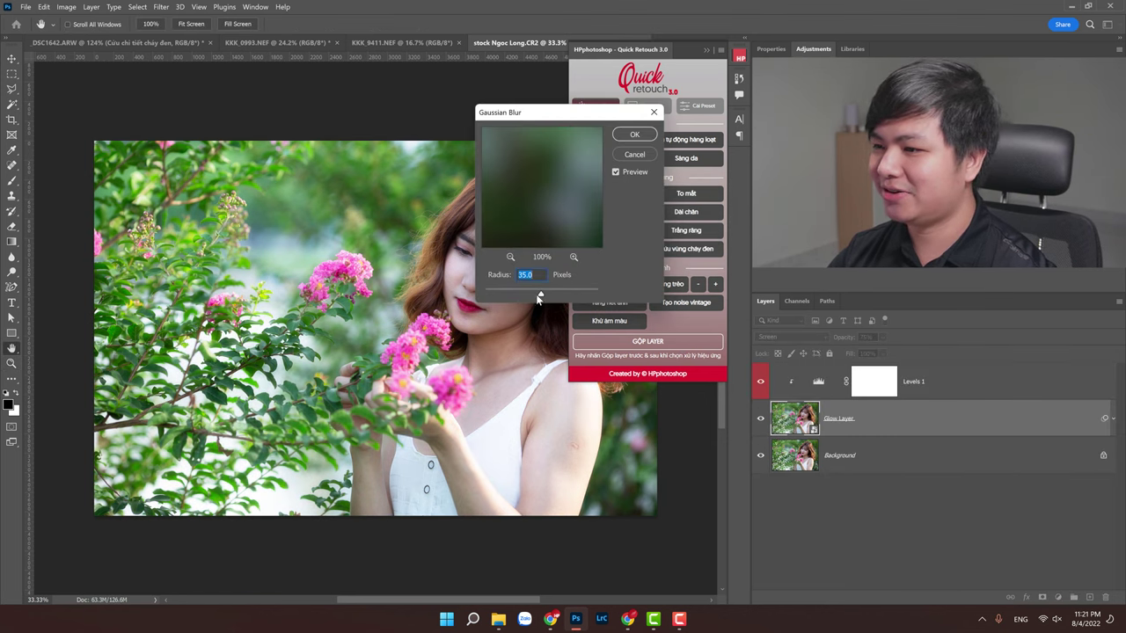
{"action": "left_click_drag", "start_coordinate": [551, 298], "coordinate": [557, 298]}
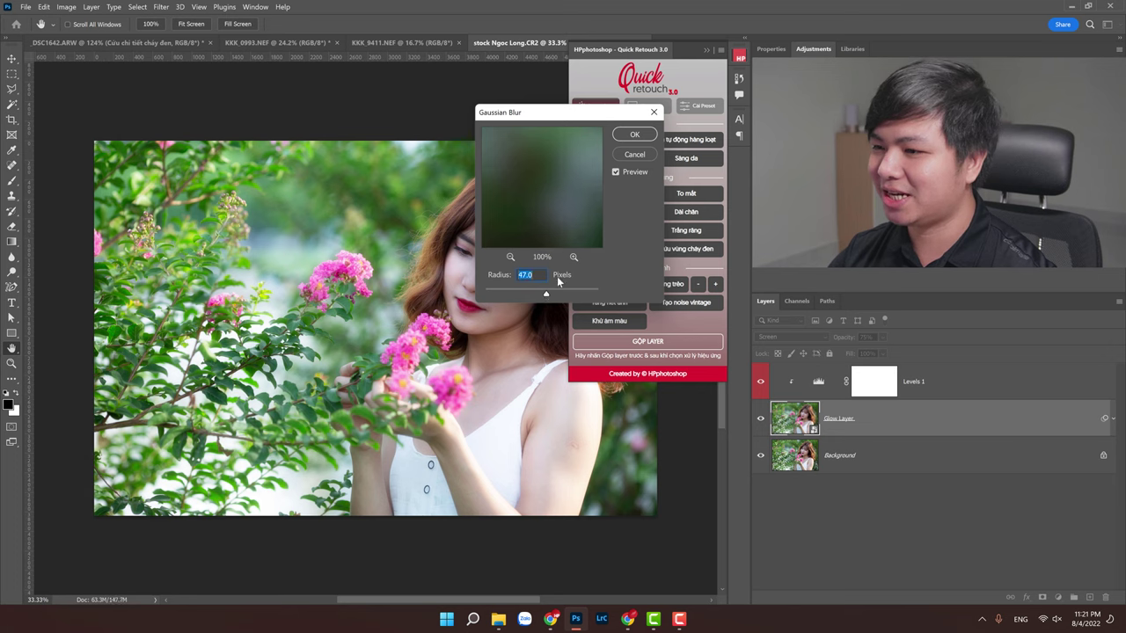
{"action": "left_click", "coordinate": [634, 133]}
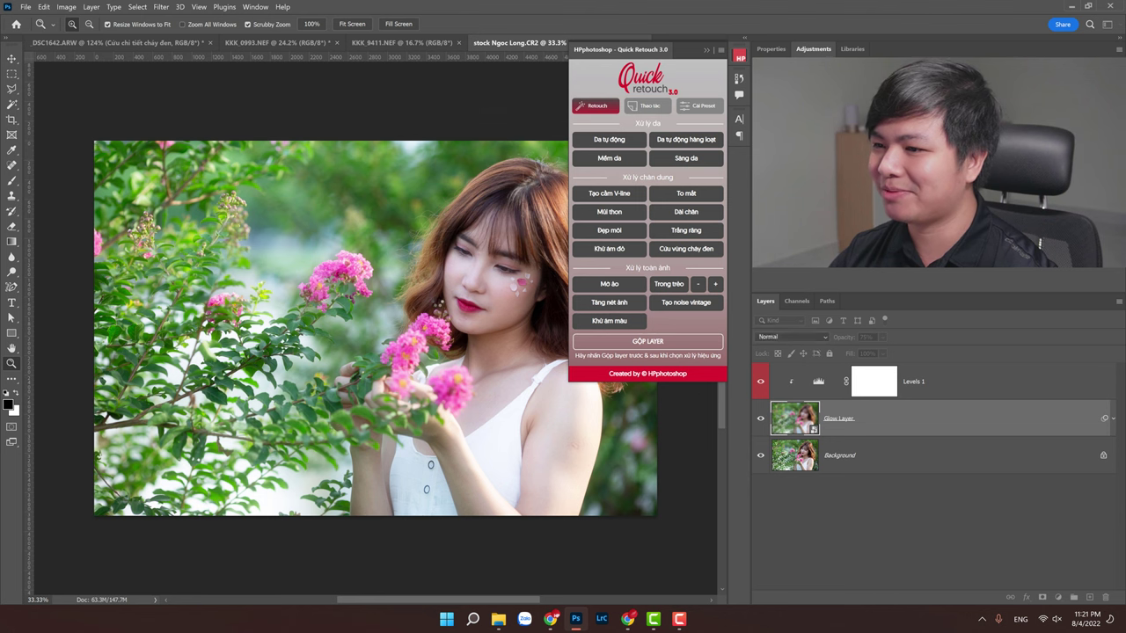
Step: Toggle the glow group to compare, then merge it into the Background layer
{"action": "left_click", "coordinate": [761, 371]}
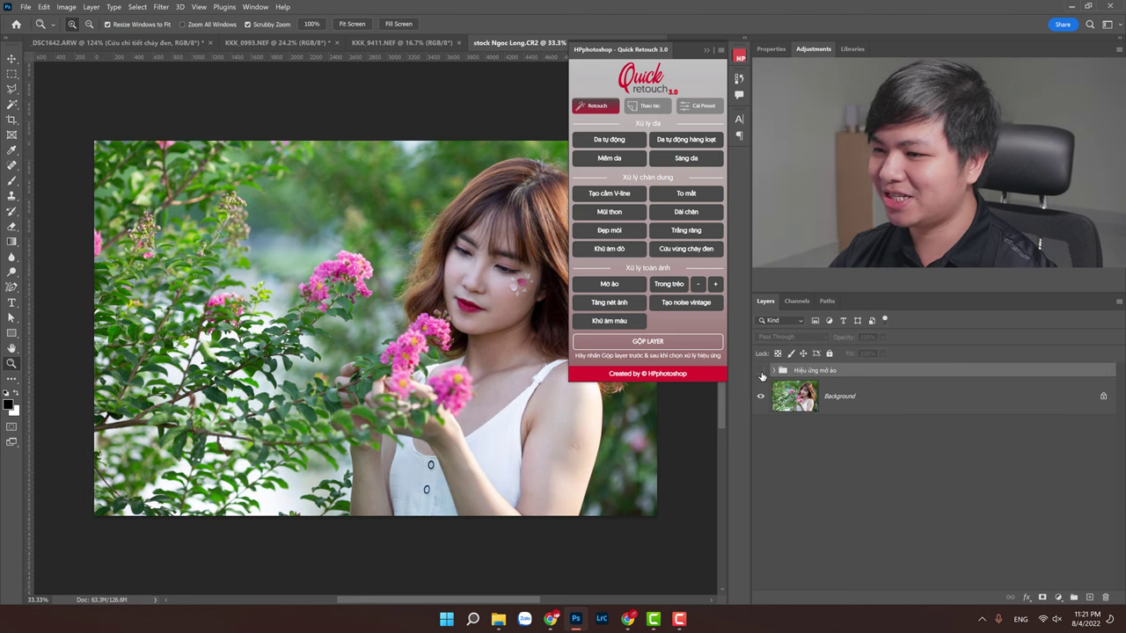
{"action": "left_click", "coordinate": [761, 371]}
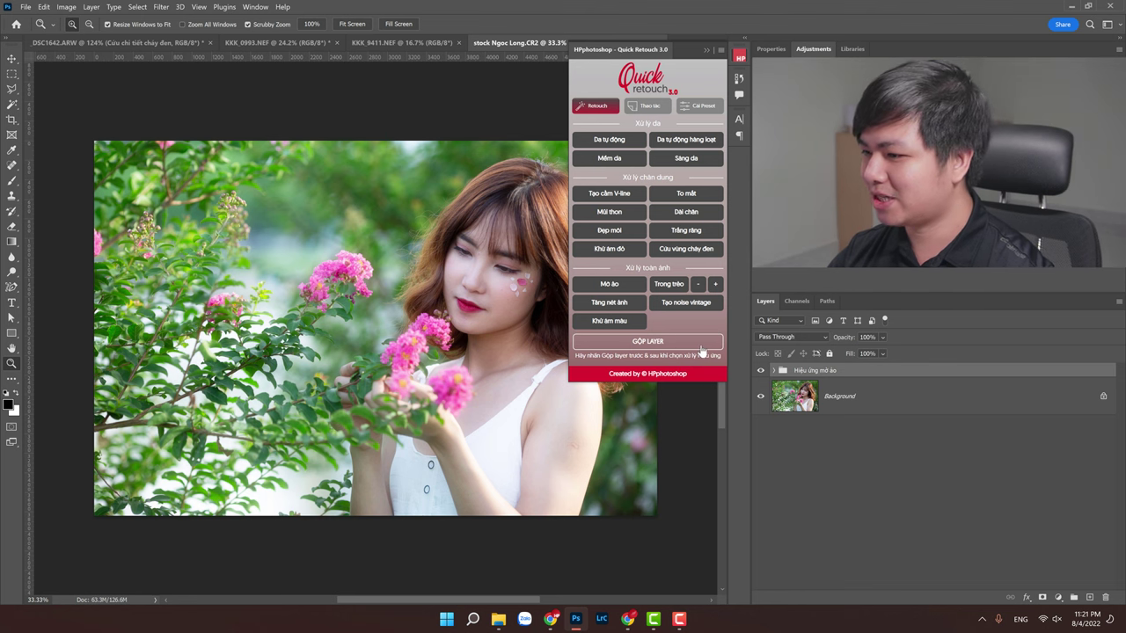
{"action": "left_click", "coordinate": [683, 341]}
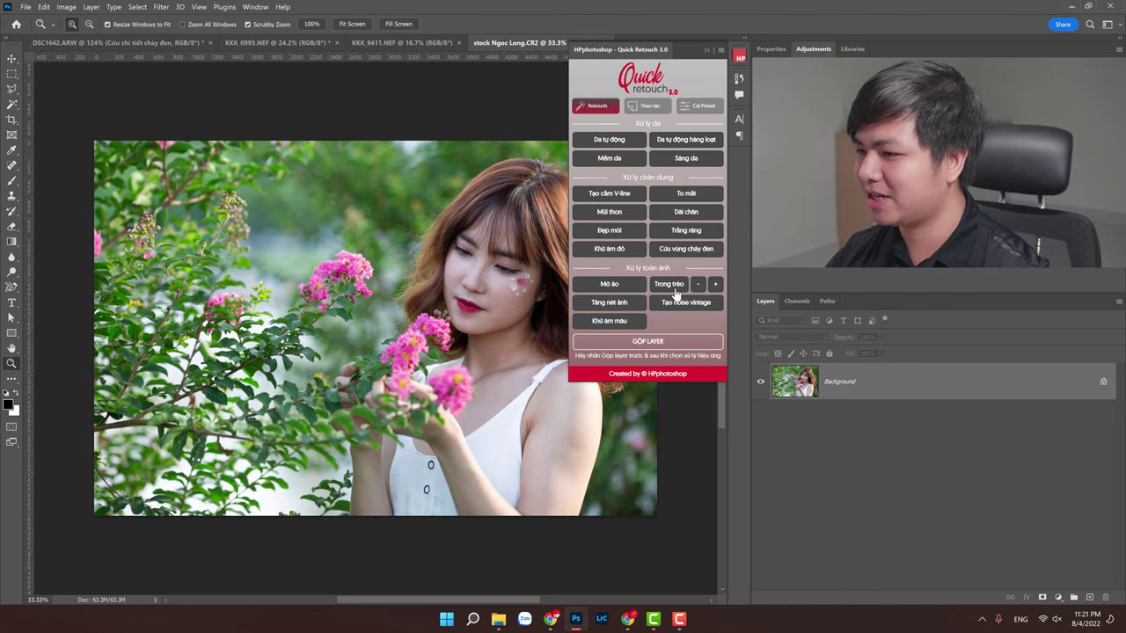
Step: Apply the Trong treo bright-tone effect at 60% opacity and toggle it to compare
{"action": "left_click", "coordinate": [679, 284]}
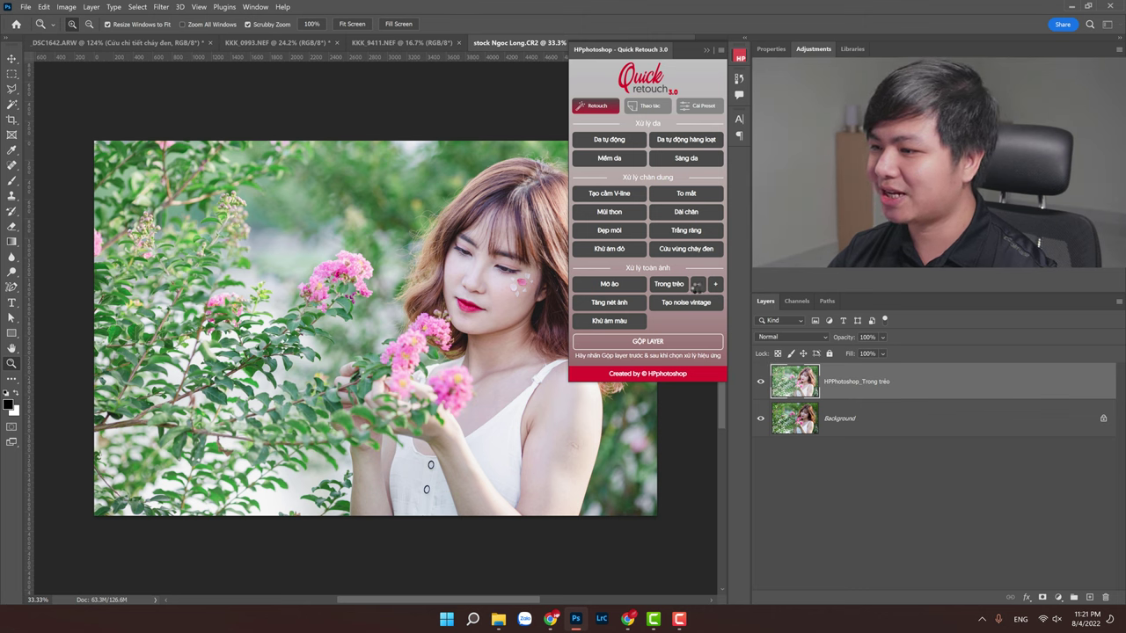
{"action": "left_click", "coordinate": [696, 285]}
{"action": "left_click", "coordinate": [695, 290]}
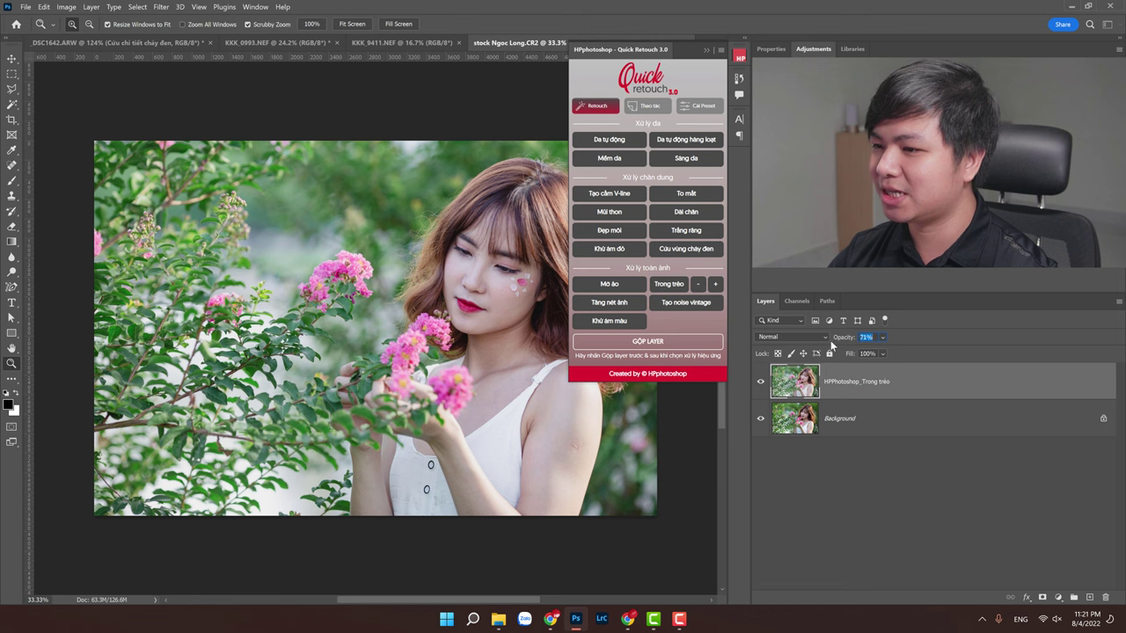
{"action": "type", "text": "60"}
{"action": "key", "text": "Return"}
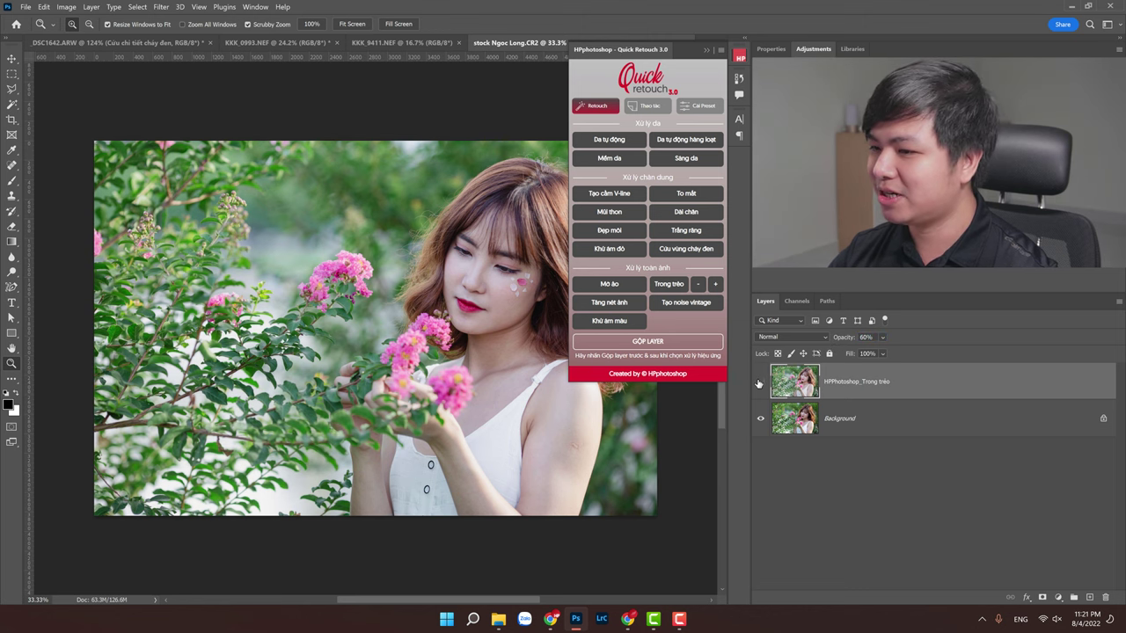
{"action": "left_click", "coordinate": [760, 382]}
{"action": "left_click", "coordinate": [760, 382]}
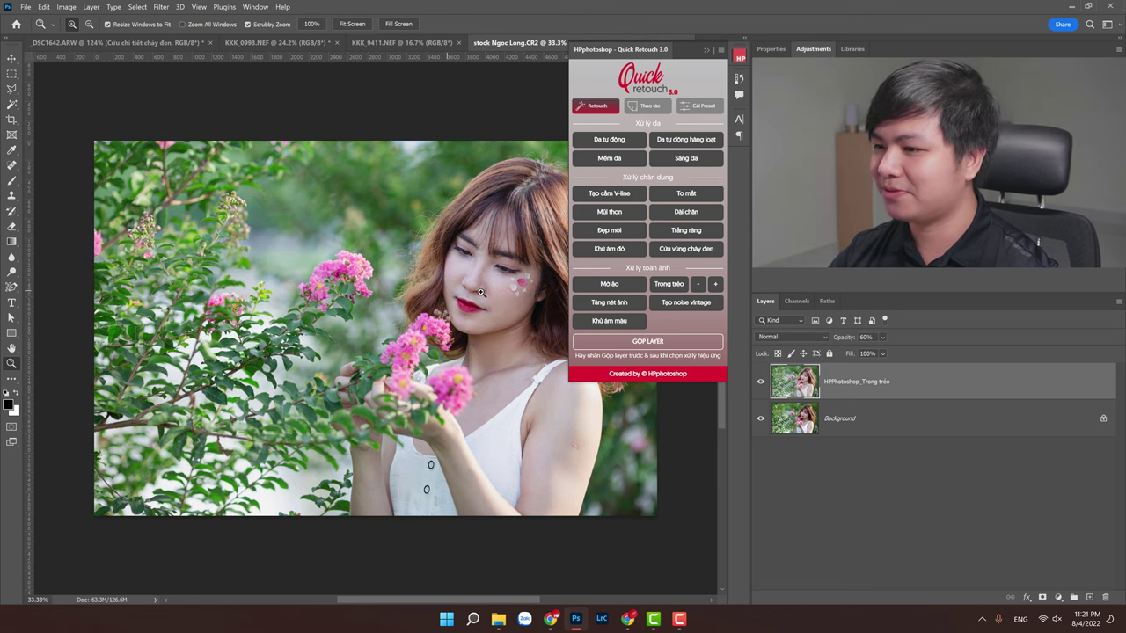
Step: Switch to the sunflower portrait and apply its retouch layers
{"action": "left_click", "coordinate": [406, 44]}
{"action": "left_click", "coordinate": [277, 43]}
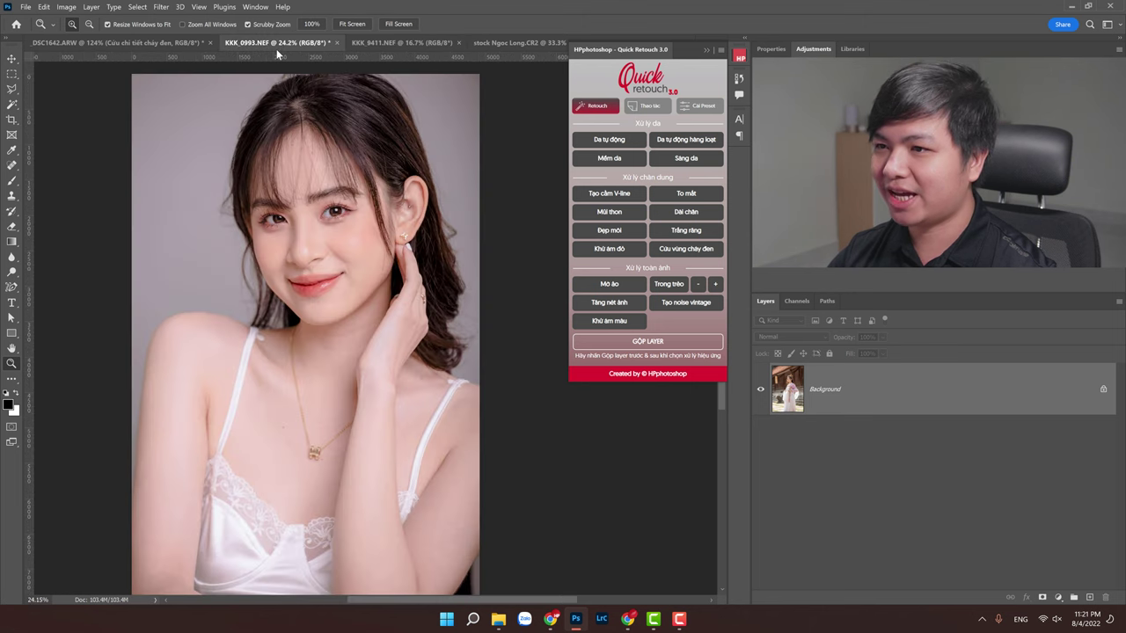
{"action": "left_click", "coordinate": [97, 42]}
{"action": "mouse_move", "coordinate": [528, 231]}
{"action": "left_mouse_down"}
{"action": "mouse_move", "coordinate": [455, 230]}
{"action": "mouse_move", "coordinate": [432, 276]}
{"action": "left_mouse_up"}
{"action": "left_click", "coordinate": [699, 341]}
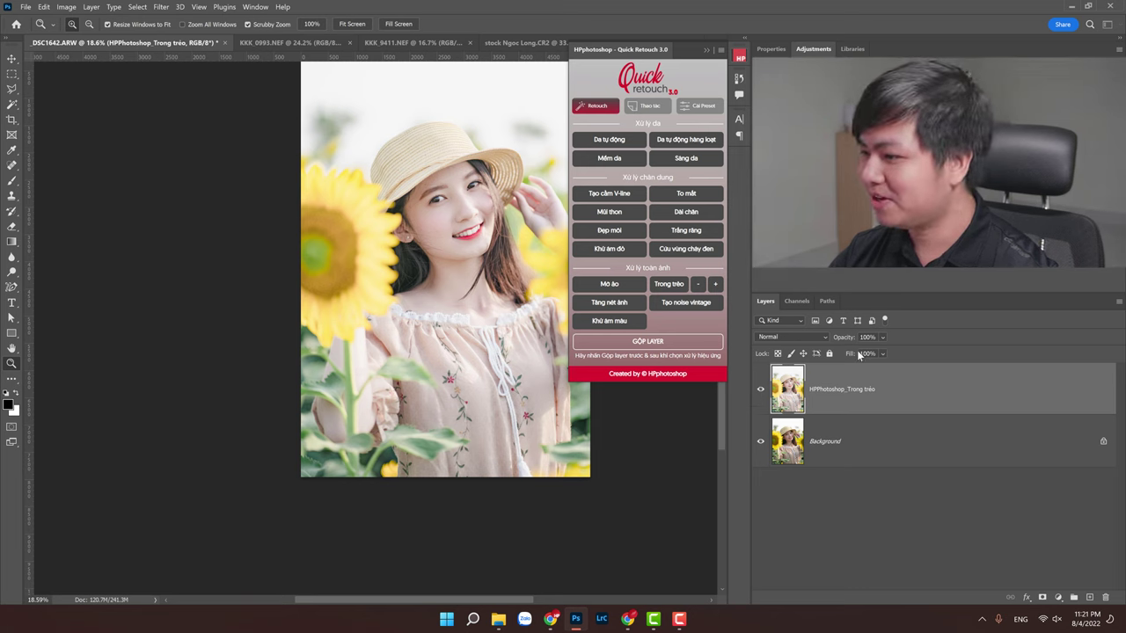
Step: Set the glow layer to 29% opacity, compare before and after, and merge it down with Ctrl+E
{"action": "key", "text": "5"}
{"action": "key", "text": "3"}
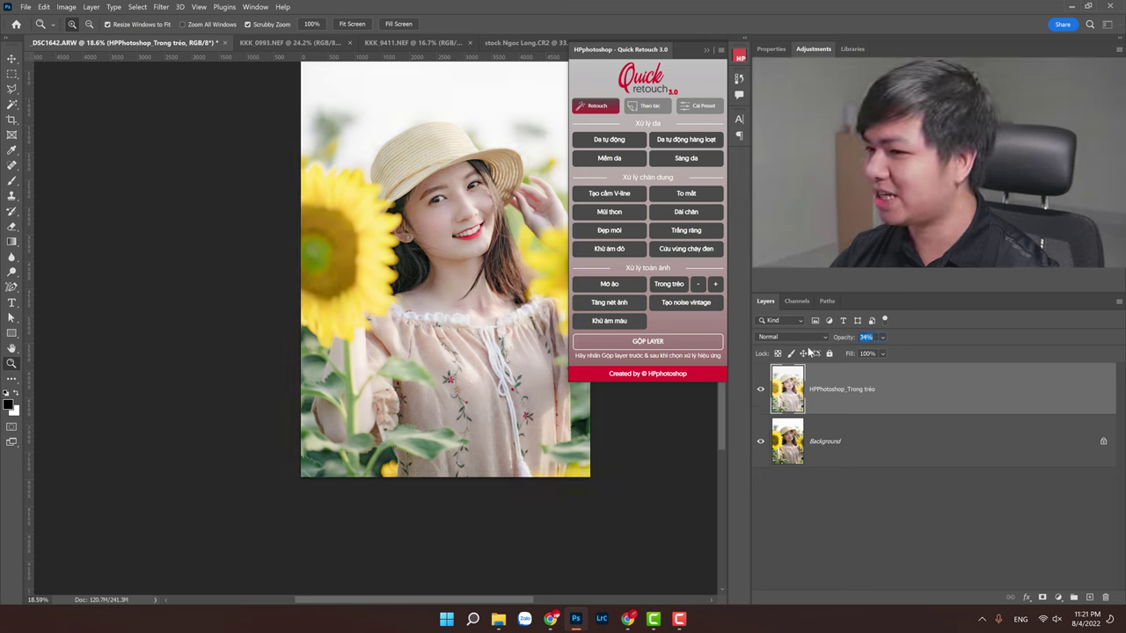
{"action": "key", "text": "3"}
{"action": "key", "text": "4"}
{"action": "key", "text": "2"}
{"action": "key", "text": "9"}
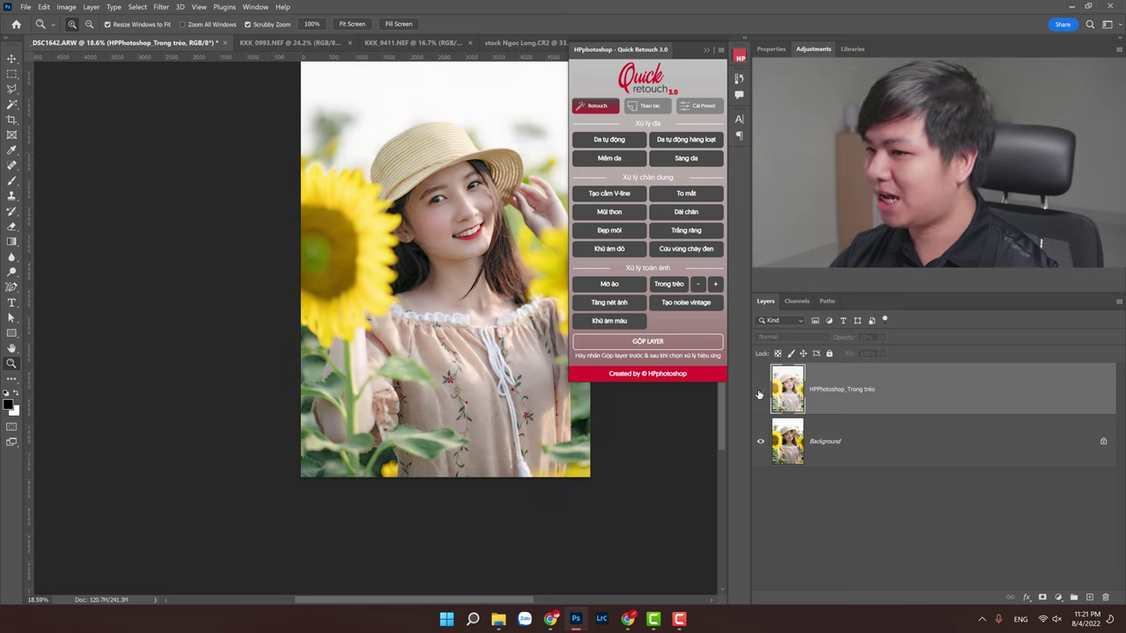
{"action": "left_click", "coordinate": [761, 389]}
{"action": "left_click", "coordinate": [760, 390]}
{"action": "left_click", "coordinate": [760, 390]}
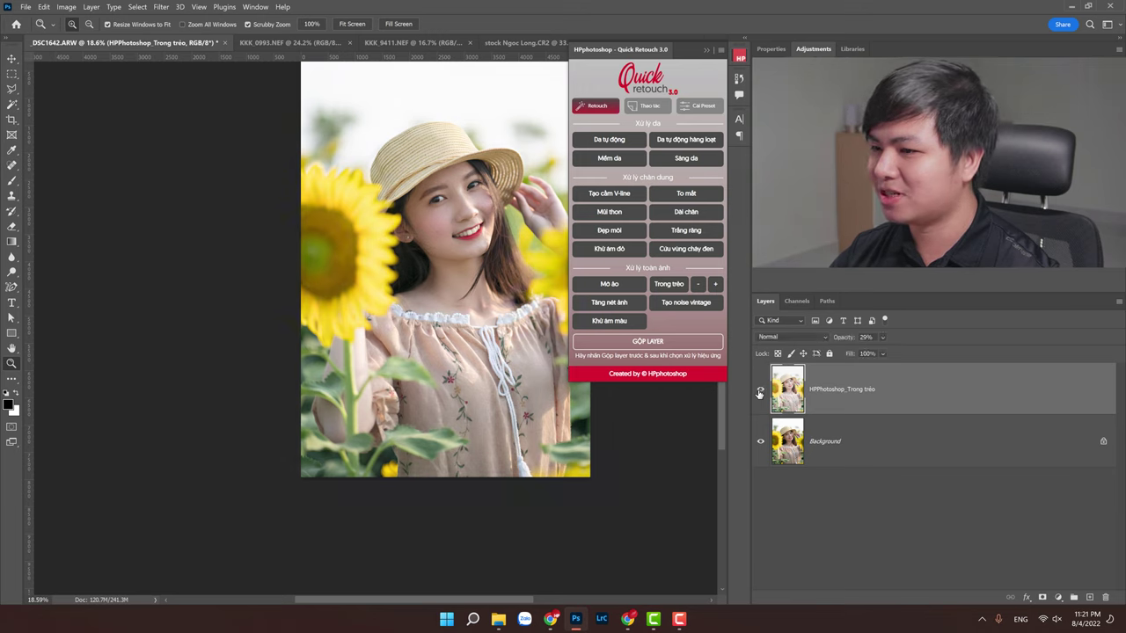
{"action": "key", "text": "ctrl+e"}
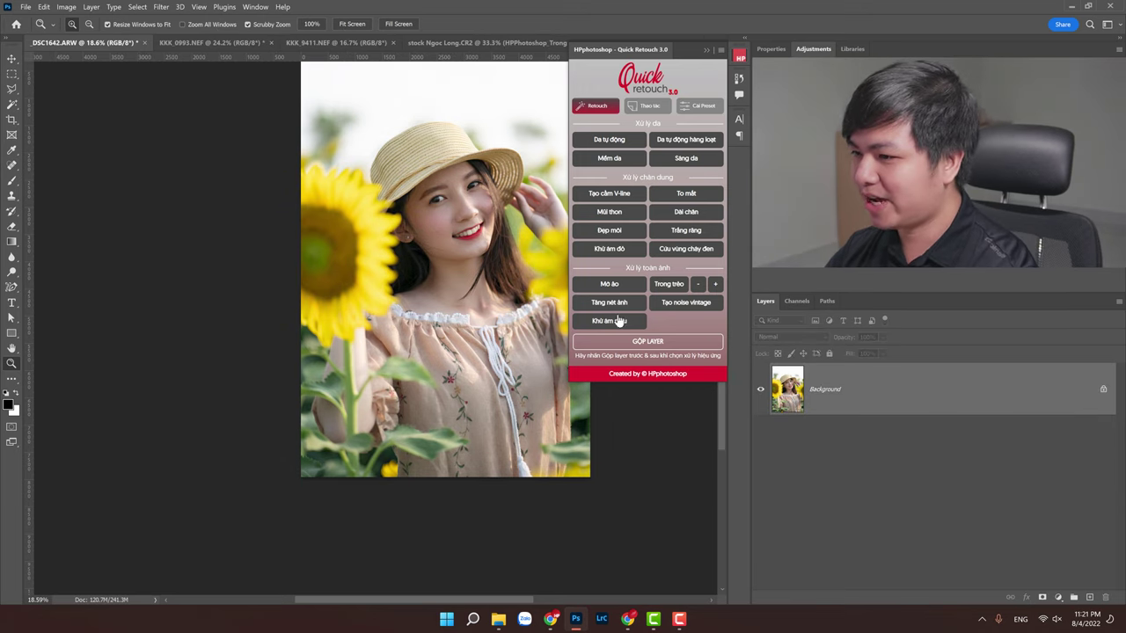
Step: Cycle through the open documents to reach the stock Ngoc Long.CR2 flower photo
{"action": "left_click", "coordinate": [241, 45]}
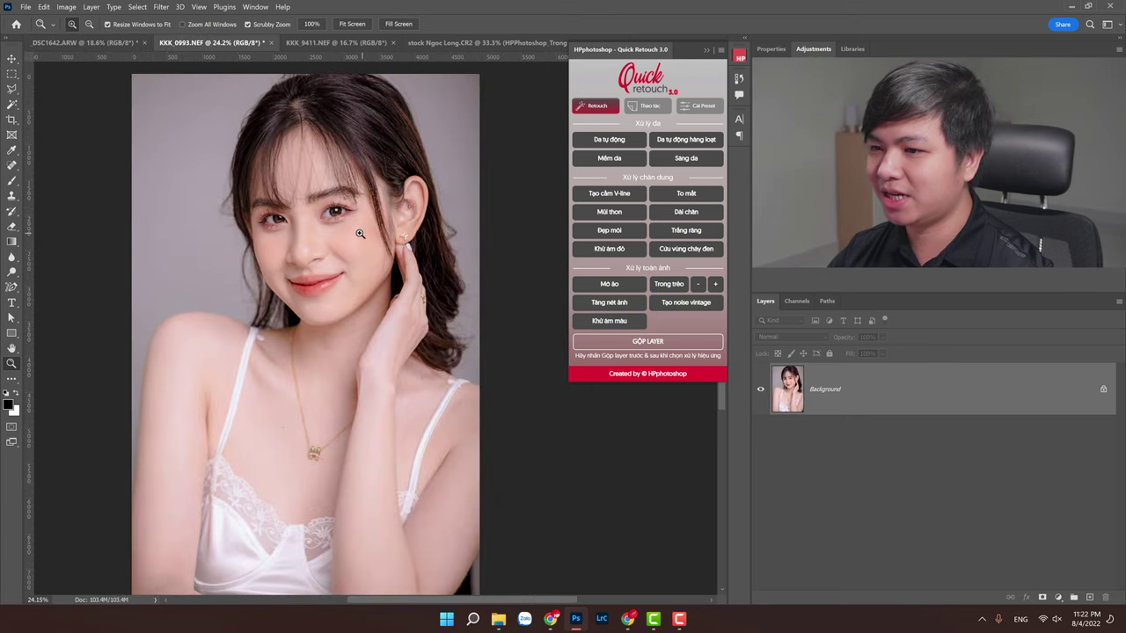
{"action": "left_click", "coordinate": [114, 43]}
{"action": "left_click", "coordinate": [203, 42]}
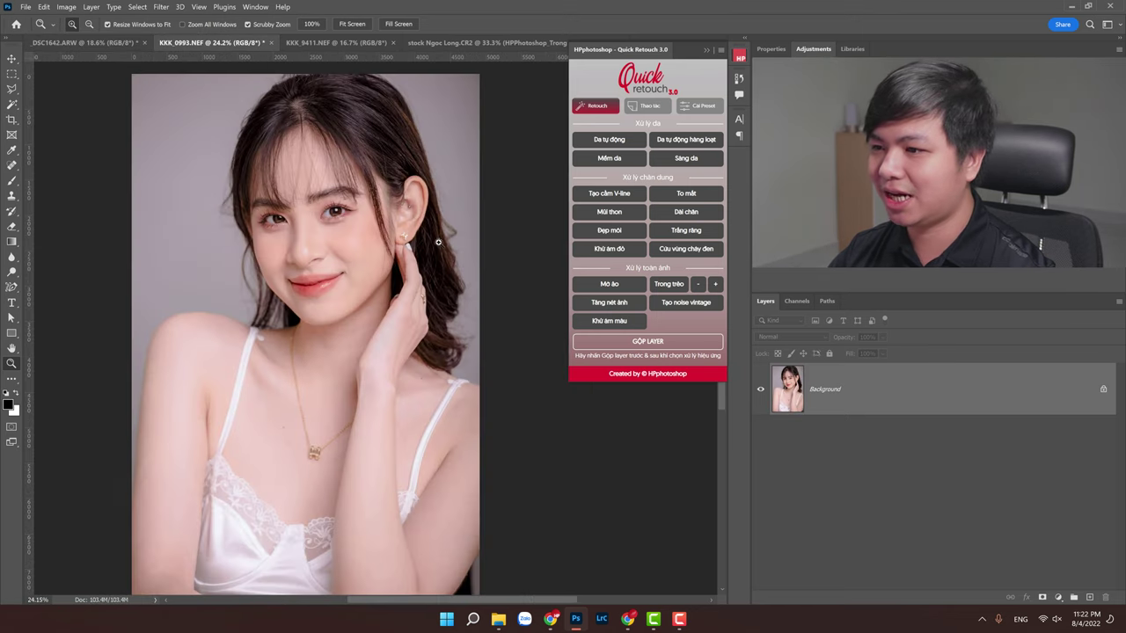
{"action": "left_click", "coordinate": [440, 42]}
{"action": "left_click", "coordinate": [336, 42]}
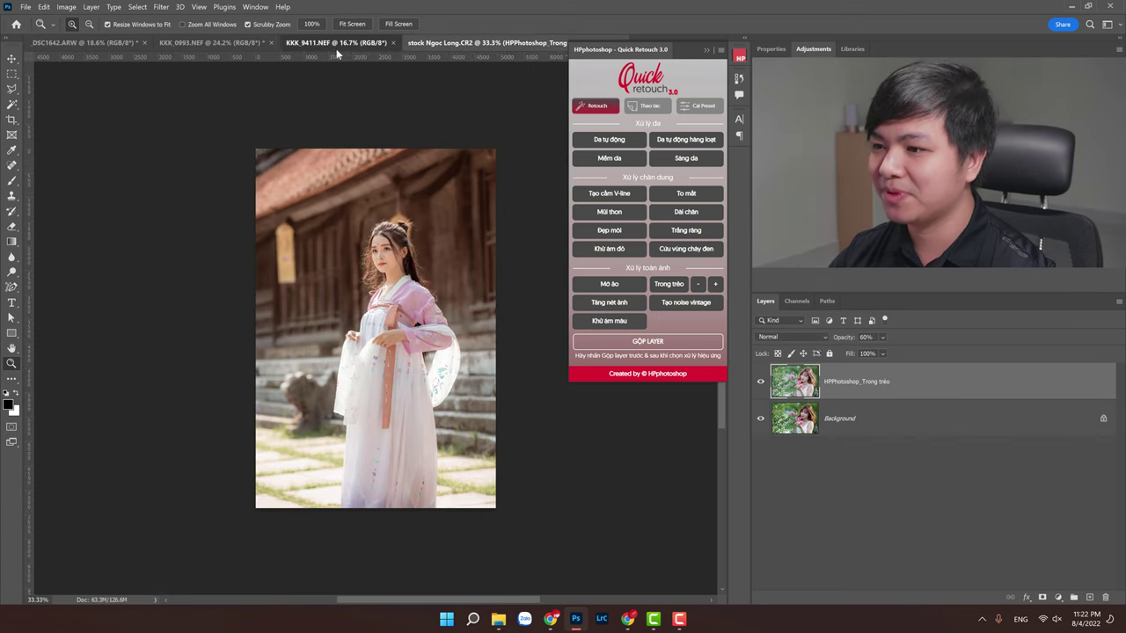
{"action": "left_click", "coordinate": [509, 43]}
{"action": "scroll", "coordinate": [414, 287], "scroll_direction": "down", "scroll_amount": 1}
{"action": "left_click_drag", "start_coordinate": [430, 291], "coordinate": [400, 298]}
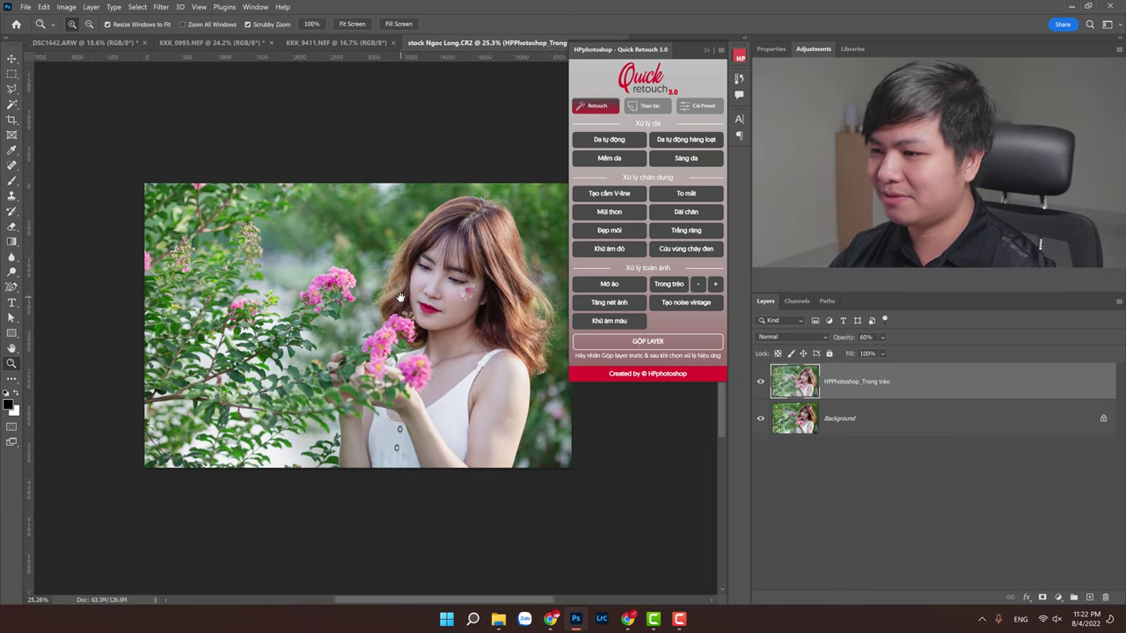
Step: Delete the Trong treo layer, apply Khử ám màu colour-cast removal, and merge into Background
{"action": "key", "text": "Delete"}
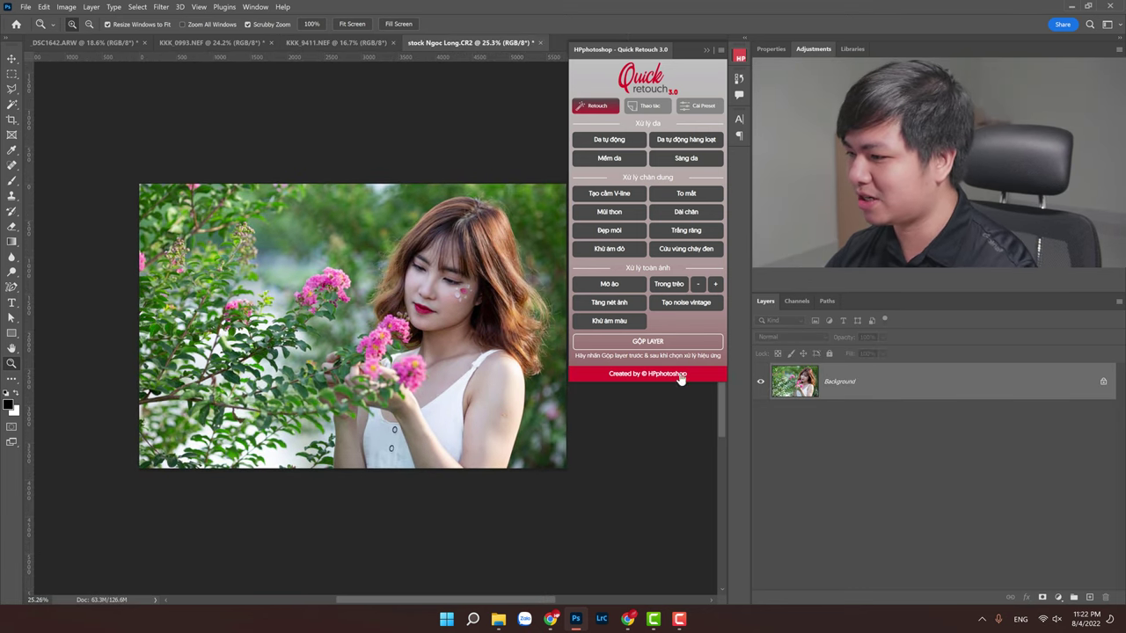
{"action": "left_click", "coordinate": [610, 321]}
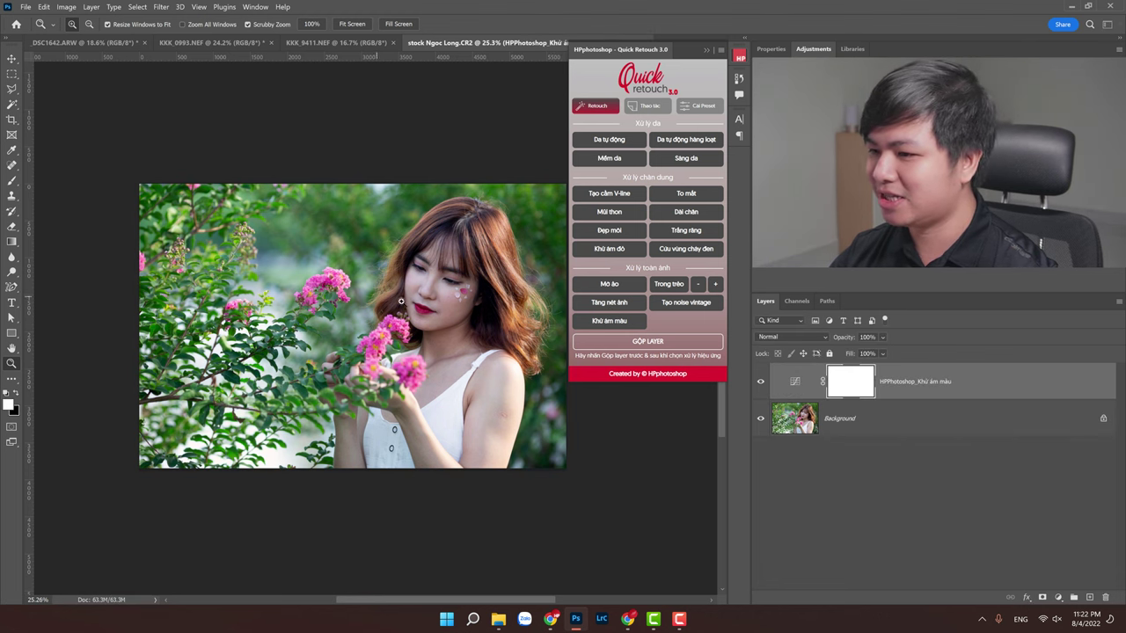
{"action": "left_click_drag", "start_coordinate": [464, 286], "coordinate": [475, 286]}
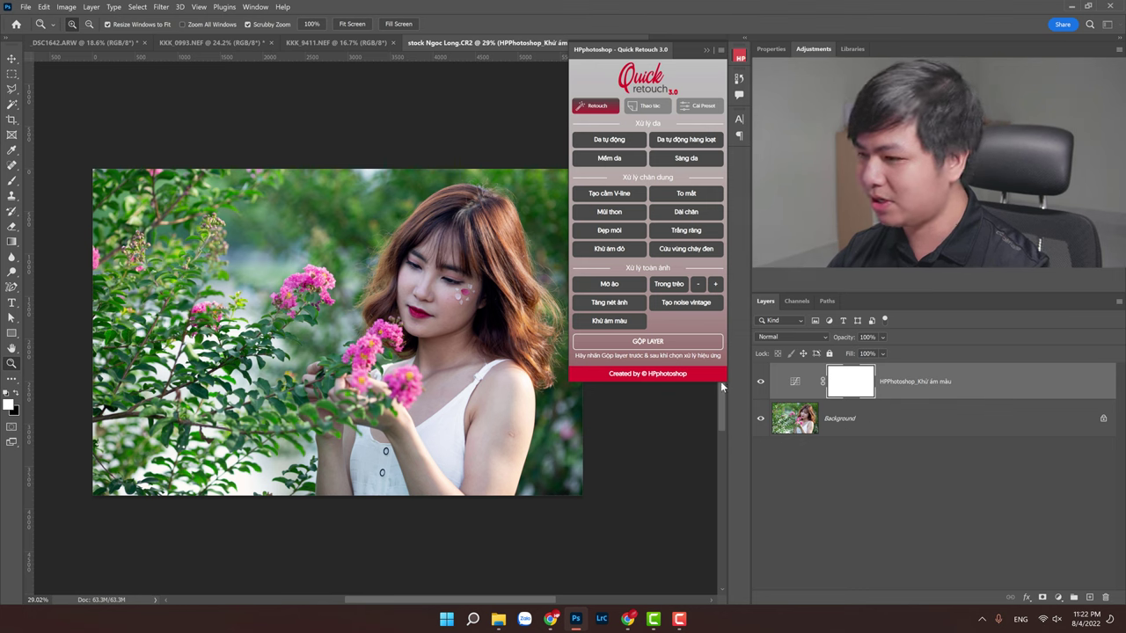
{"action": "left_click", "coordinate": [647, 343]}
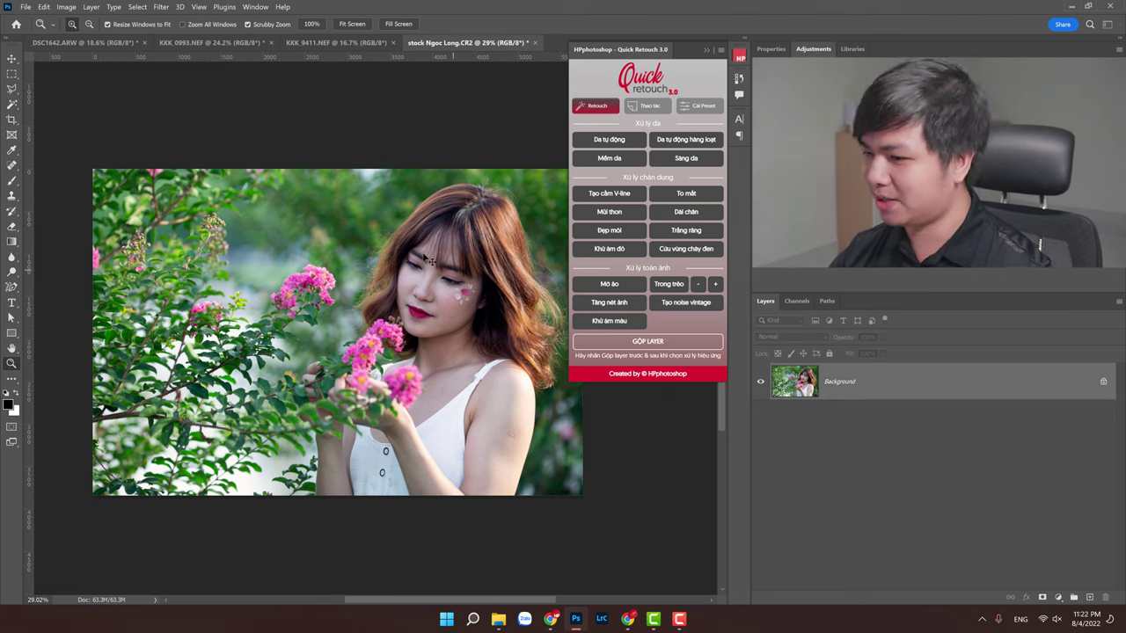
Step: Raise the exposure slightly with the Camera Raw Filter
{"action": "left_click", "coordinate": [161, 7]}
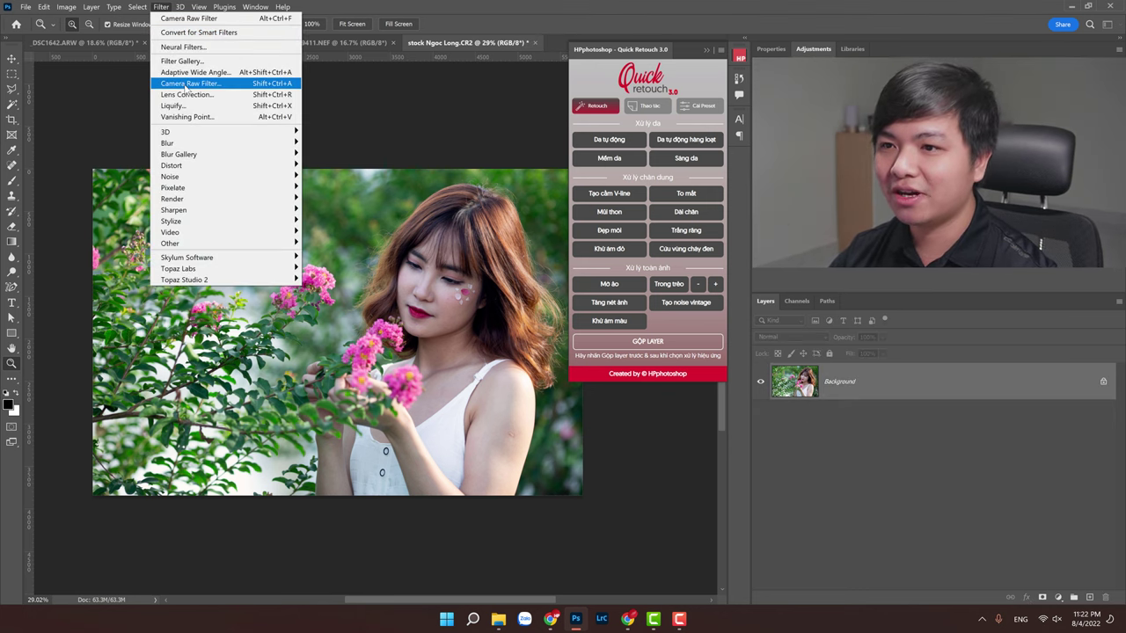
{"action": "key", "text": "Escape"}
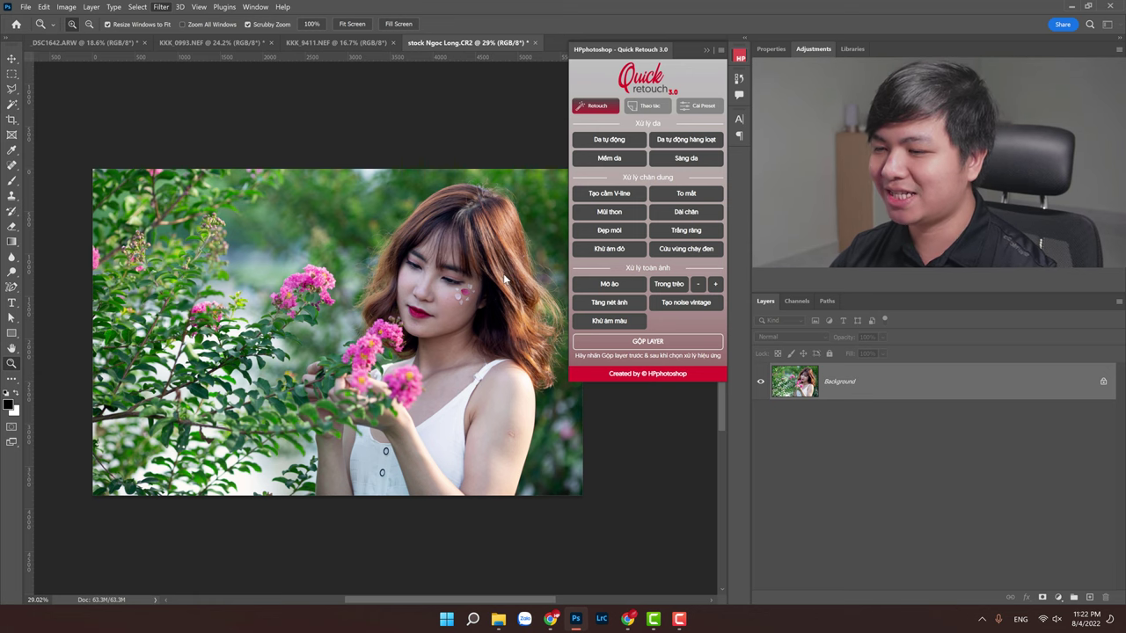
{"action": "key", "text": "ctrl+shift+a"}
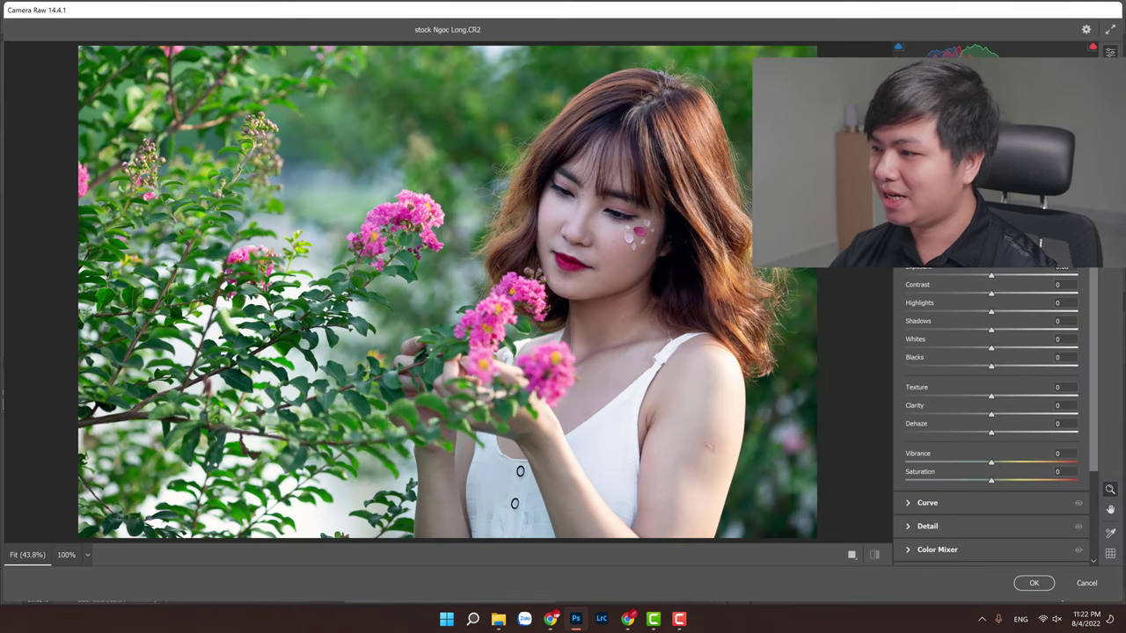
{"action": "left_click_drag", "start_coordinate": [1005, 277], "coordinate": [1001, 277]}
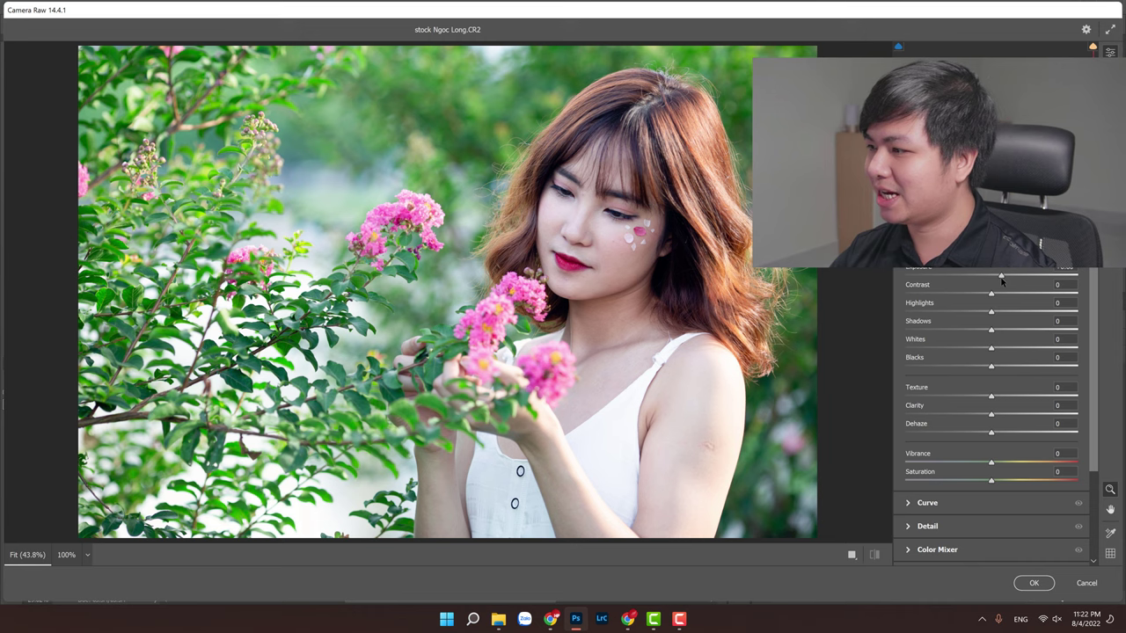
{"action": "left_click", "coordinate": [1034, 583]}
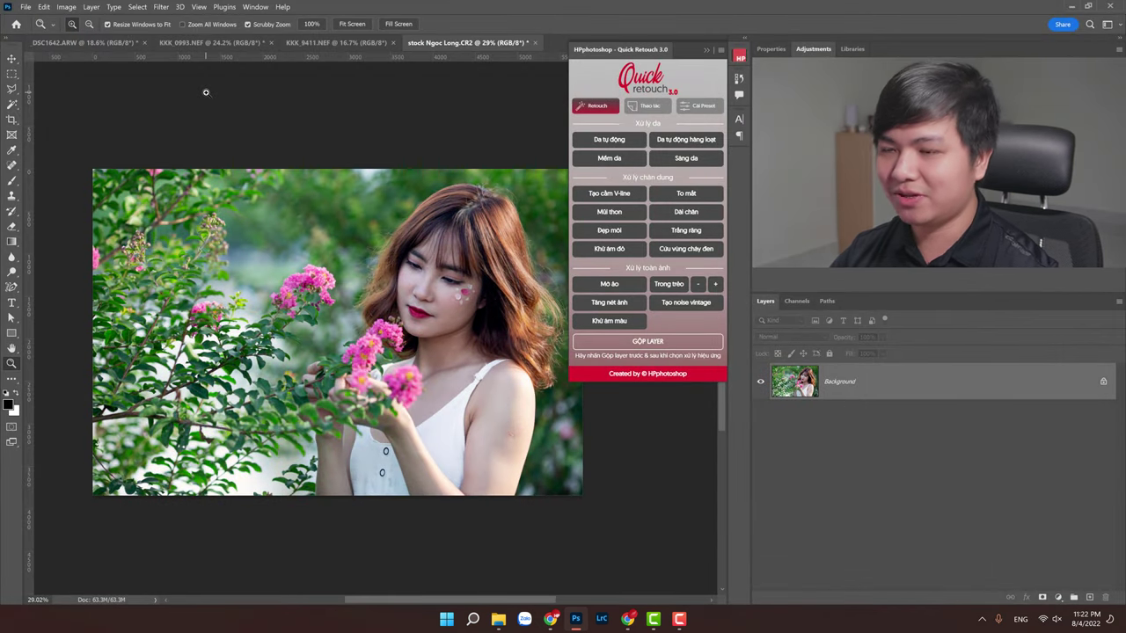
Step: Lift the RGB curve's midtones from input 106 to output 135
{"action": "key", "text": "ctrl+m"}
{"action": "left_click_drag", "start_coordinate": [814, 103], "coordinate": [359, 154]}
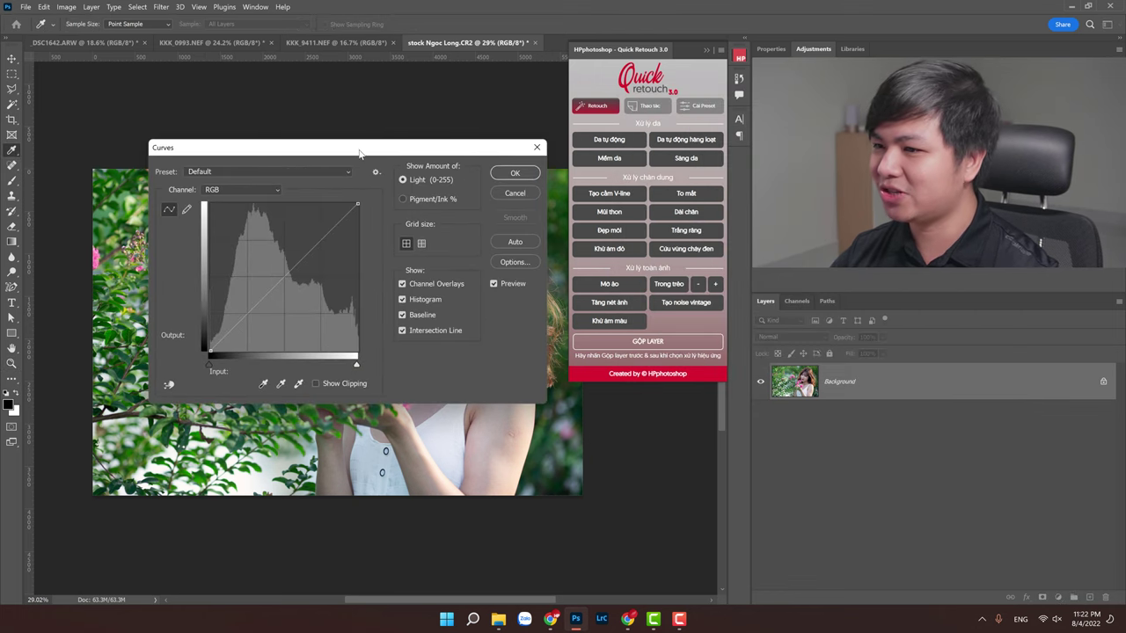
{"action": "left_click_drag", "start_coordinate": [271, 289], "coordinate": [271, 272]}
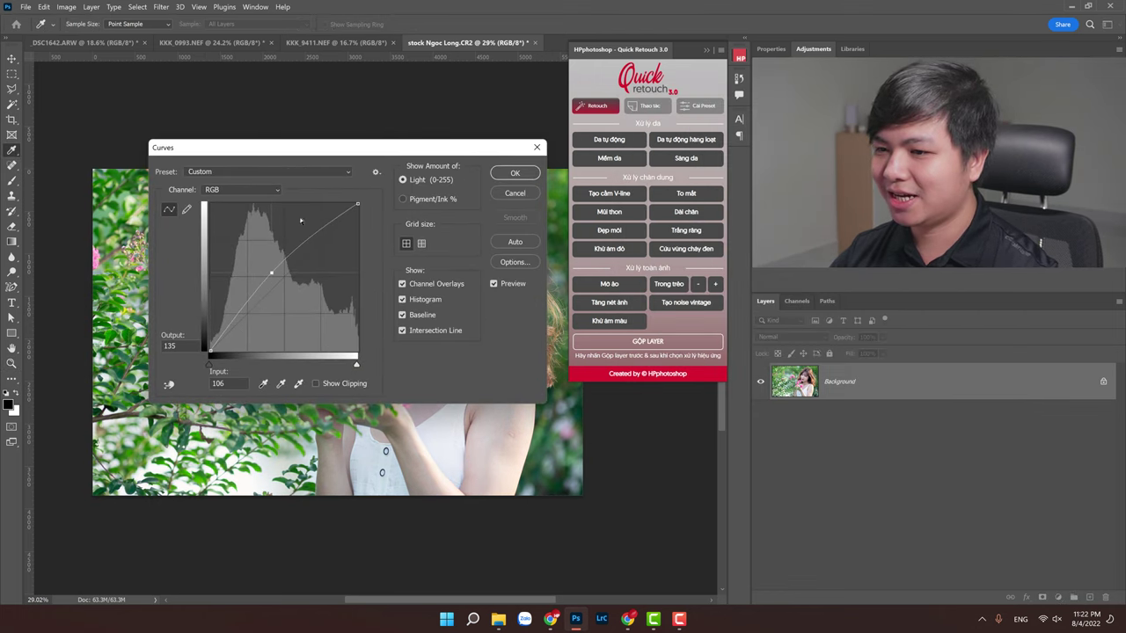
{"action": "left_click_drag", "start_coordinate": [299, 147], "coordinate": [159, 163]}
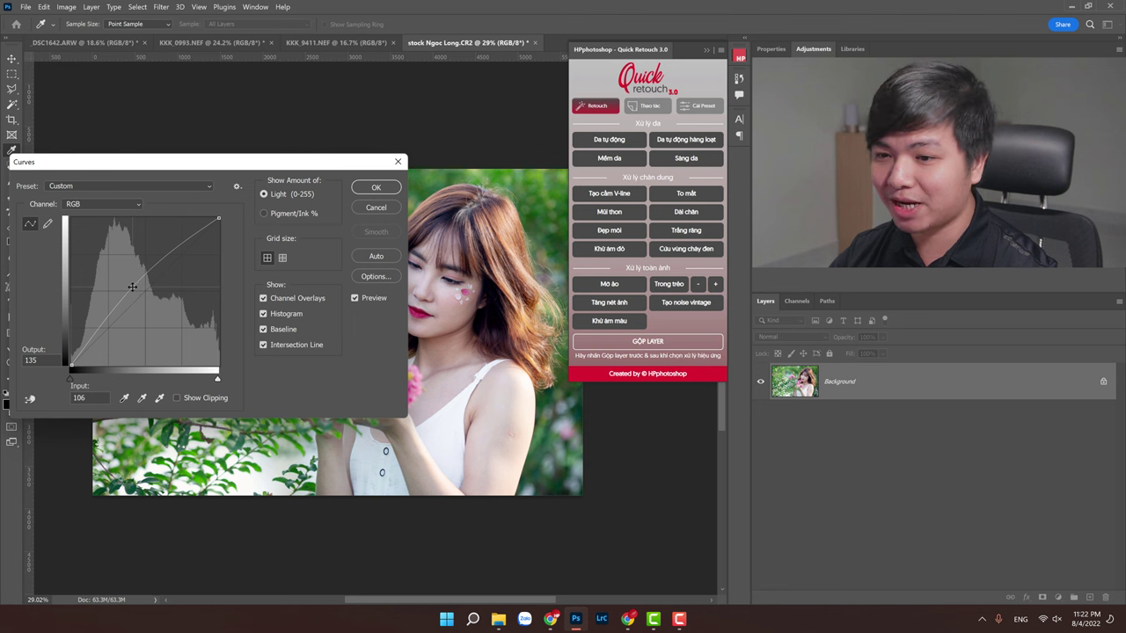
{"action": "left_click", "coordinate": [369, 205]}
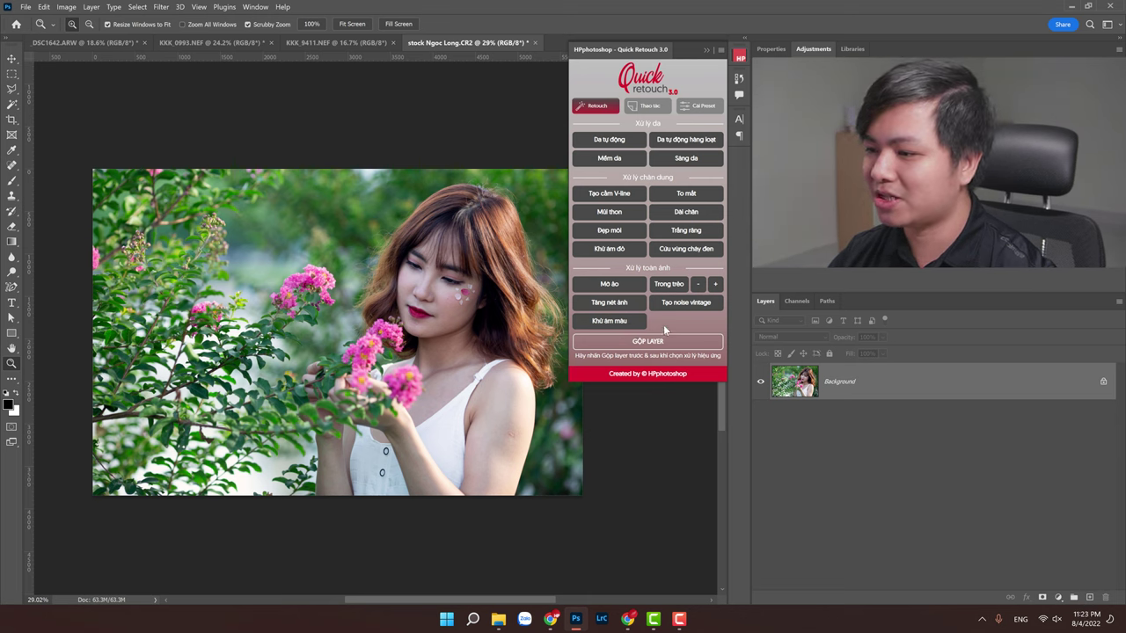
Step: Show Quick Retouch's Thao tác actions on KKK_0993.NEF, and start then cancel a Lưu ảnh Facebook save
{"action": "left_click", "coordinate": [653, 108]}
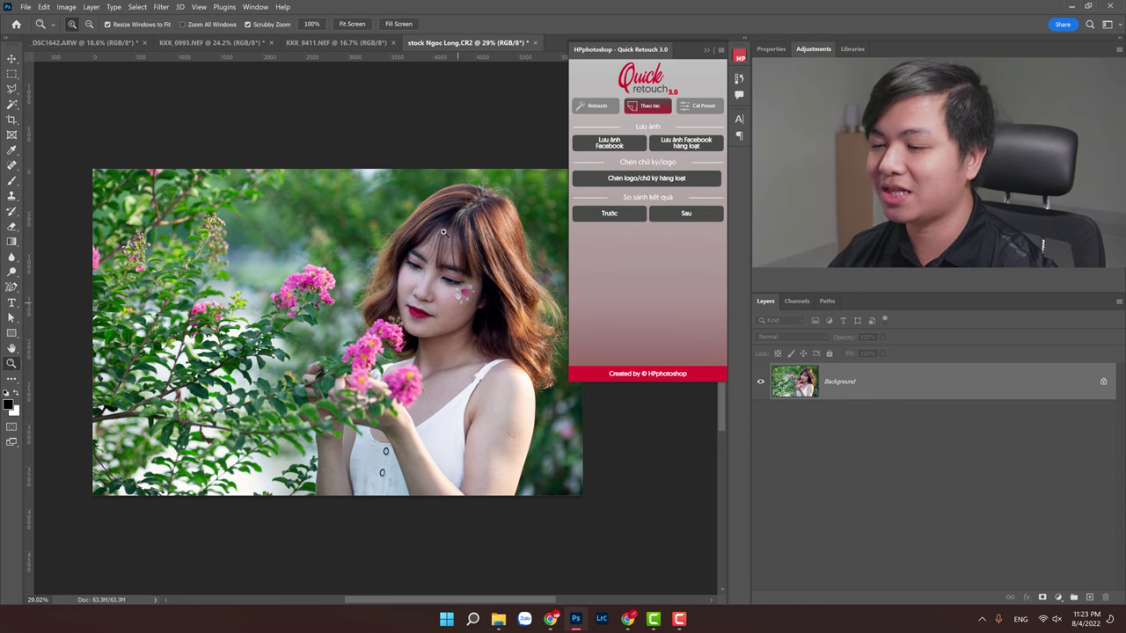
{"action": "left_click", "coordinate": [185, 42]}
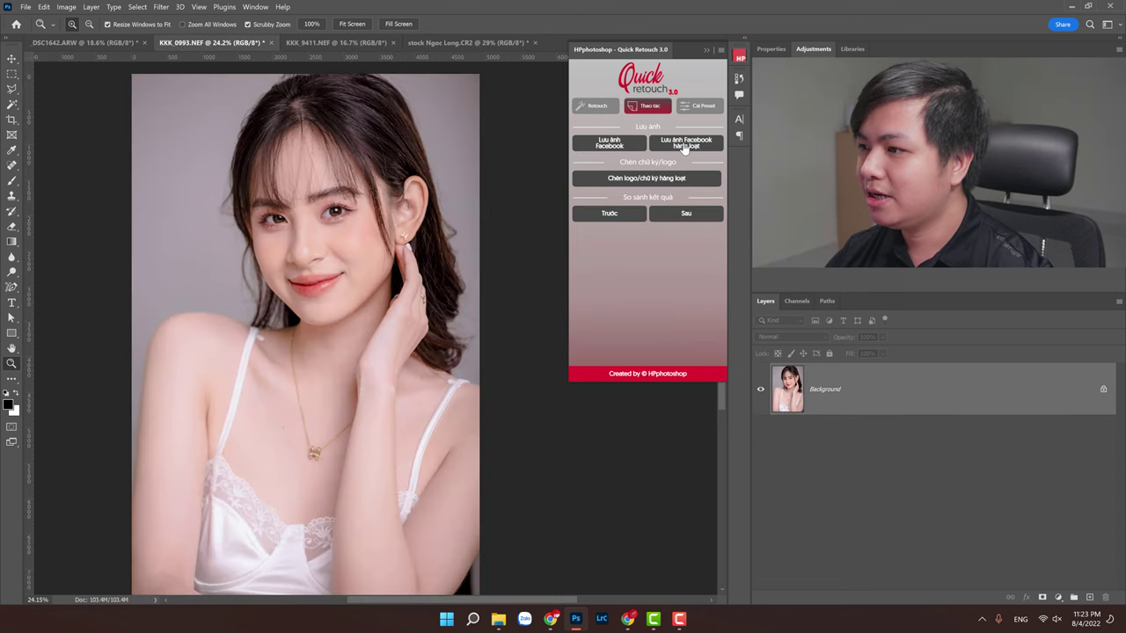
{"action": "left_click", "coordinate": [592, 109]}
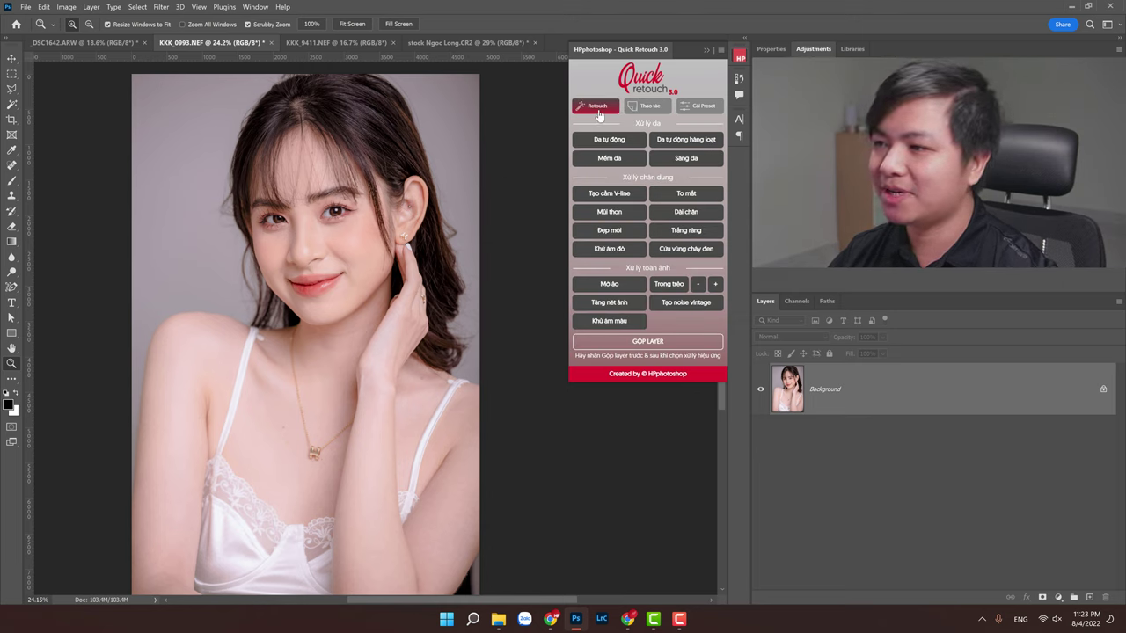
{"action": "left_click", "coordinate": [639, 109]}
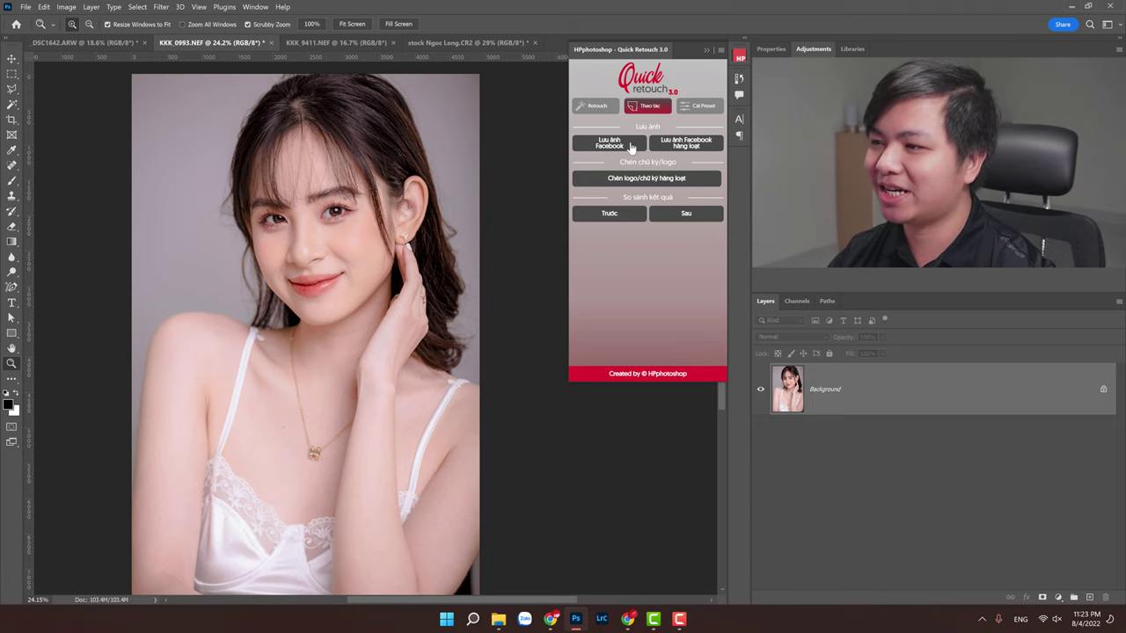
{"action": "left_click", "coordinate": [630, 146]}
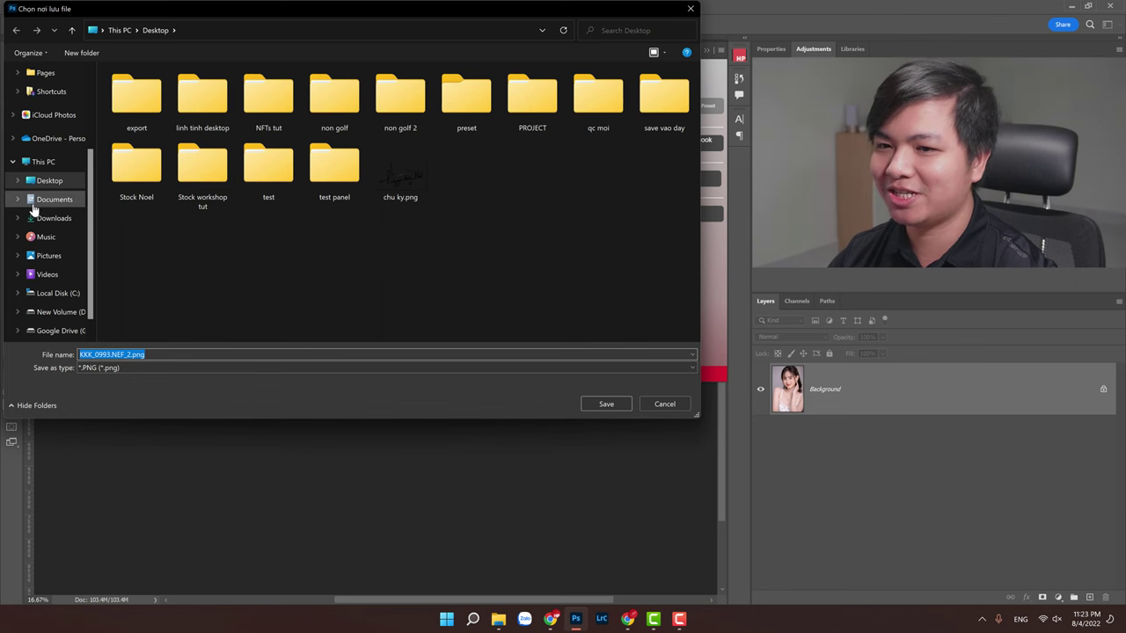
{"action": "left_click", "coordinate": [661, 406]}
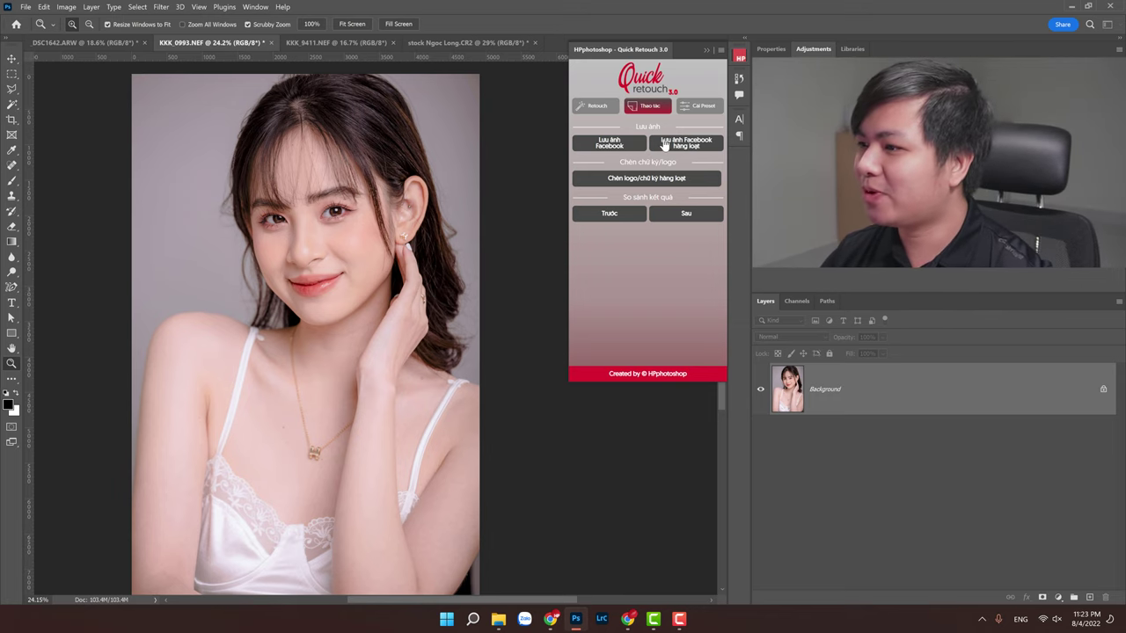
{"action": "left_click", "coordinate": [696, 151]}
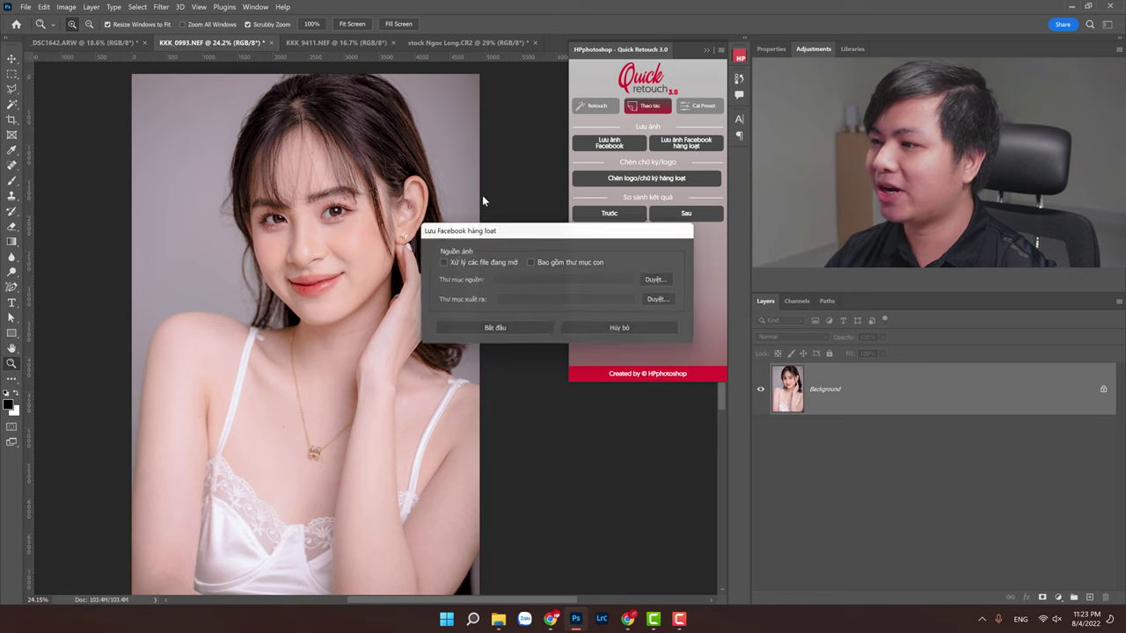
{"action": "left_click", "coordinate": [260, 229]}
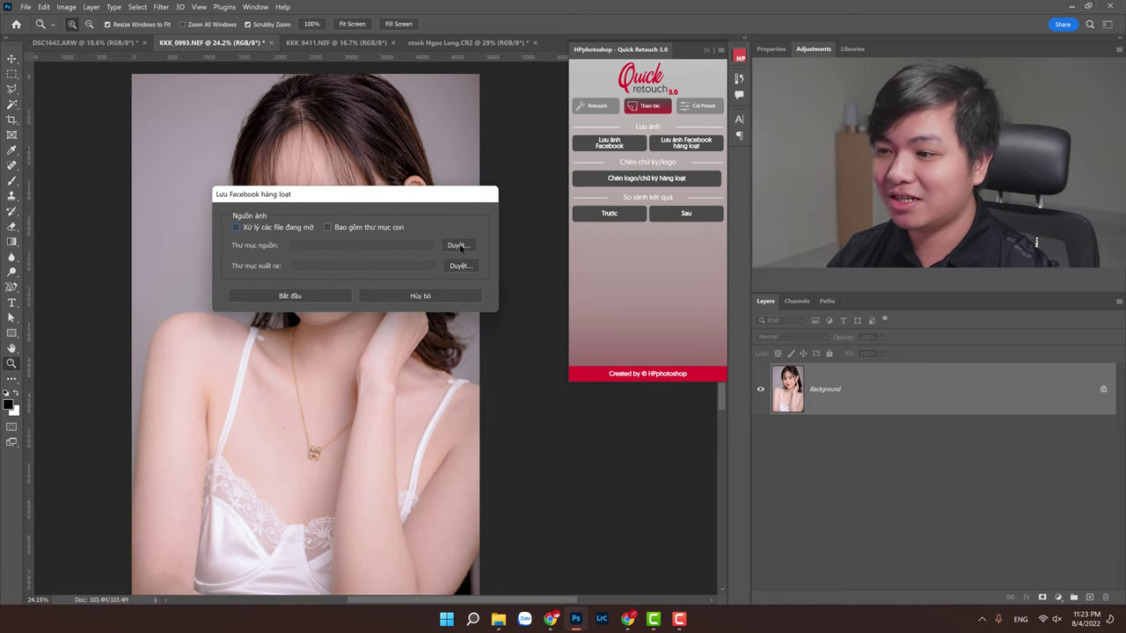
{"action": "left_click", "coordinate": [457, 247]}
{"action": "left_click_drag", "start_coordinate": [444, 181], "coordinate": [244, 116]}
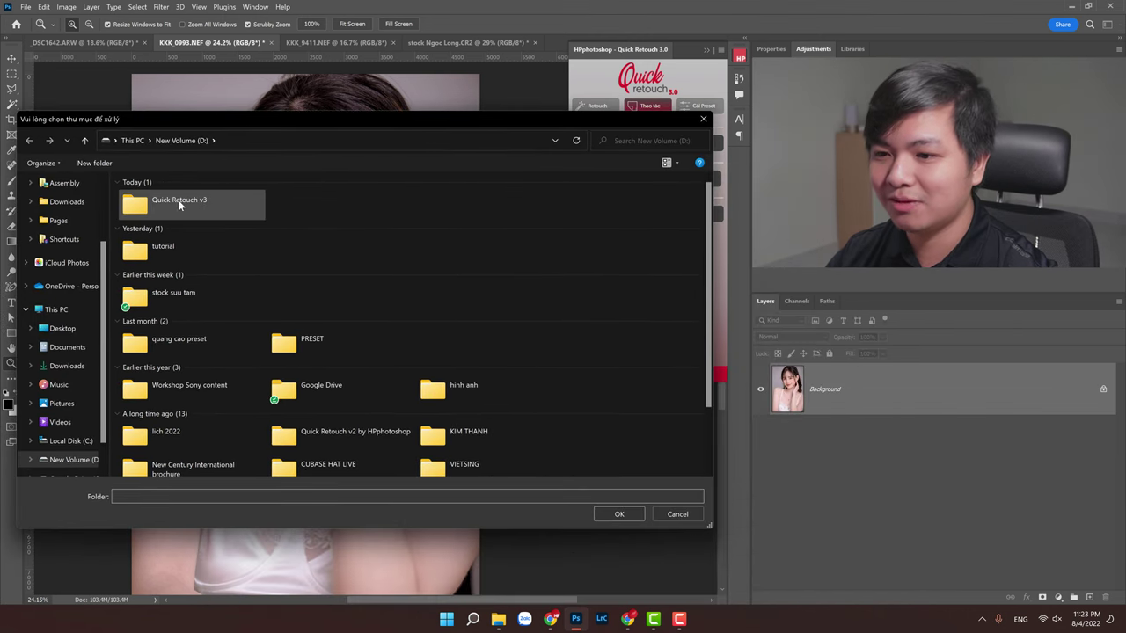
{"action": "left_click", "coordinate": [676, 516]}
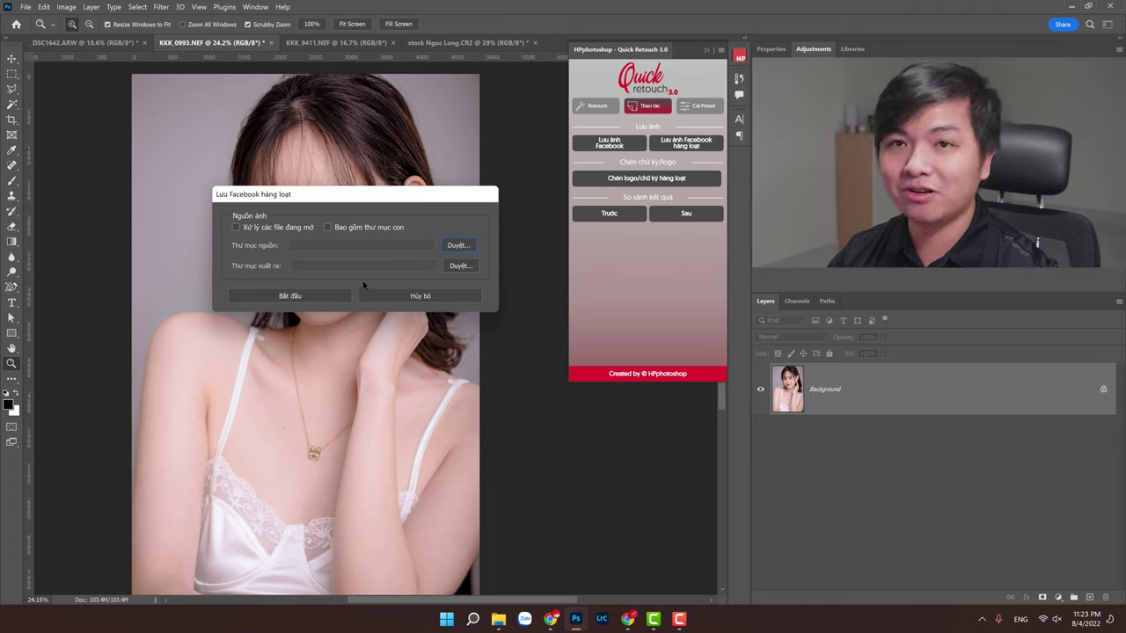
{"action": "left_click", "coordinate": [411, 297]}
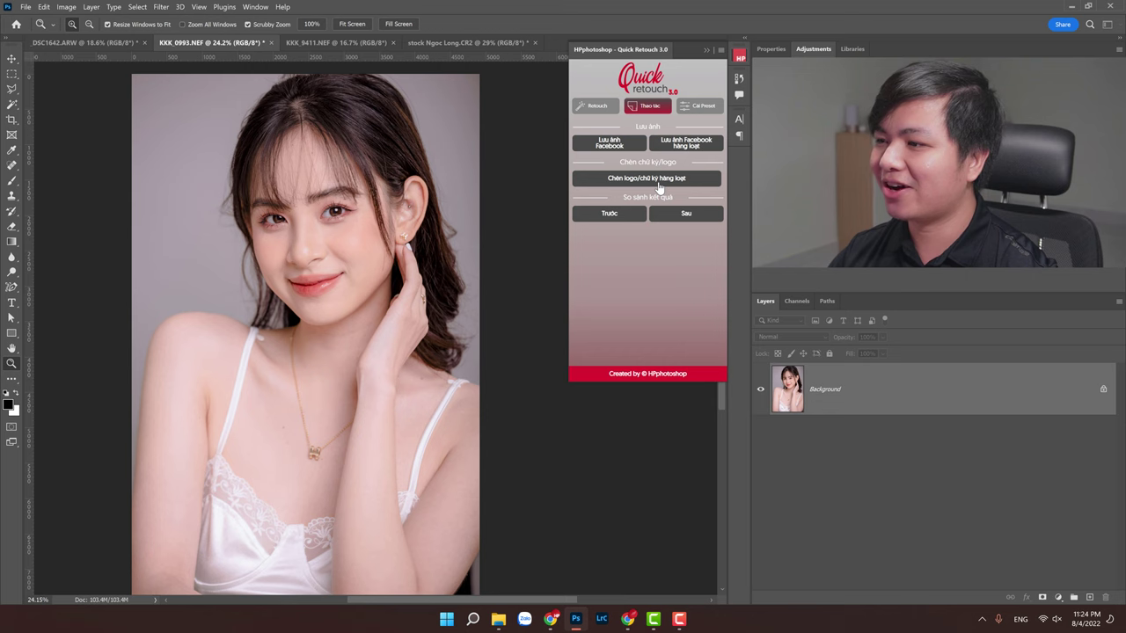
Step: Open the batch logo/signature dialog and browse the D: drive for a source folder
{"action": "left_click", "coordinate": [658, 179]}
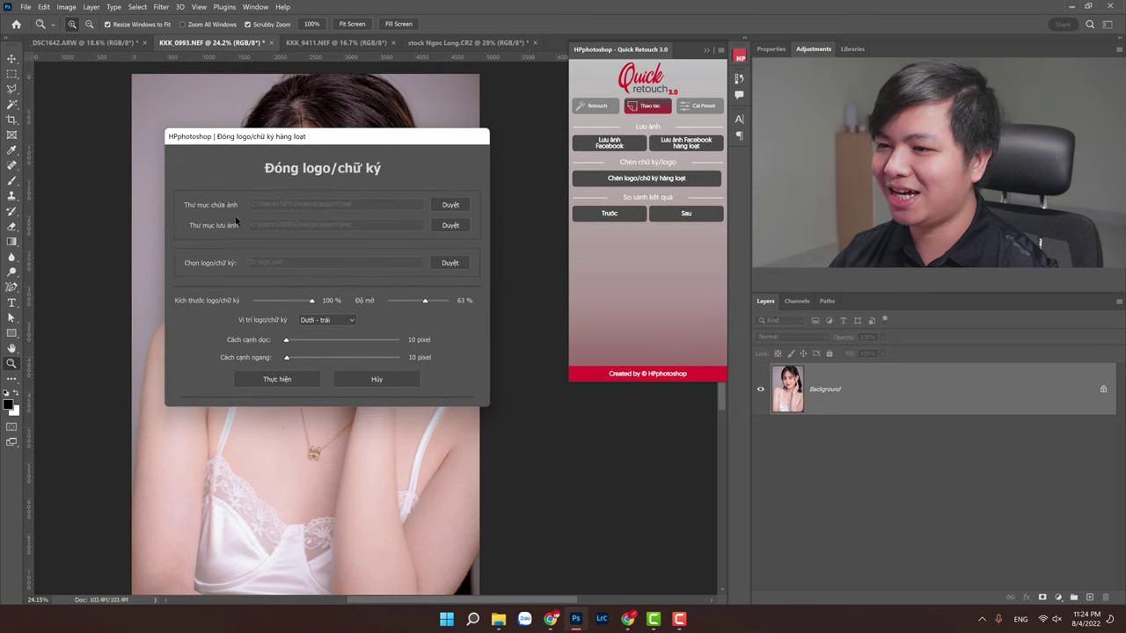
{"action": "left_click", "coordinate": [451, 204]}
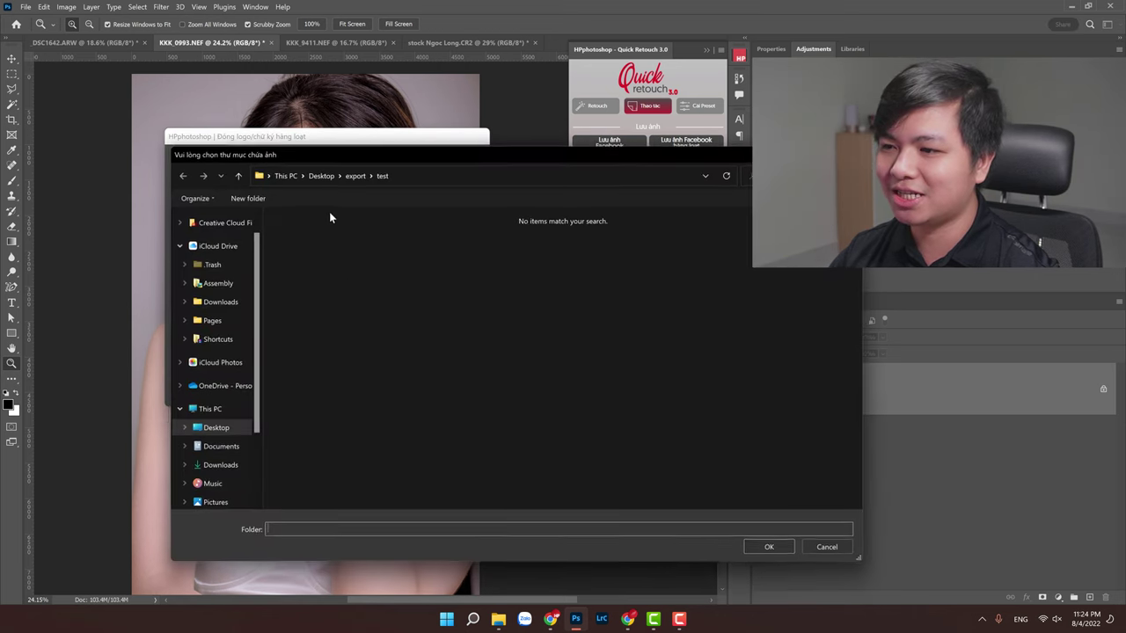
{"action": "left_click_drag", "start_coordinate": [382, 148], "coordinate": [317, 98]}
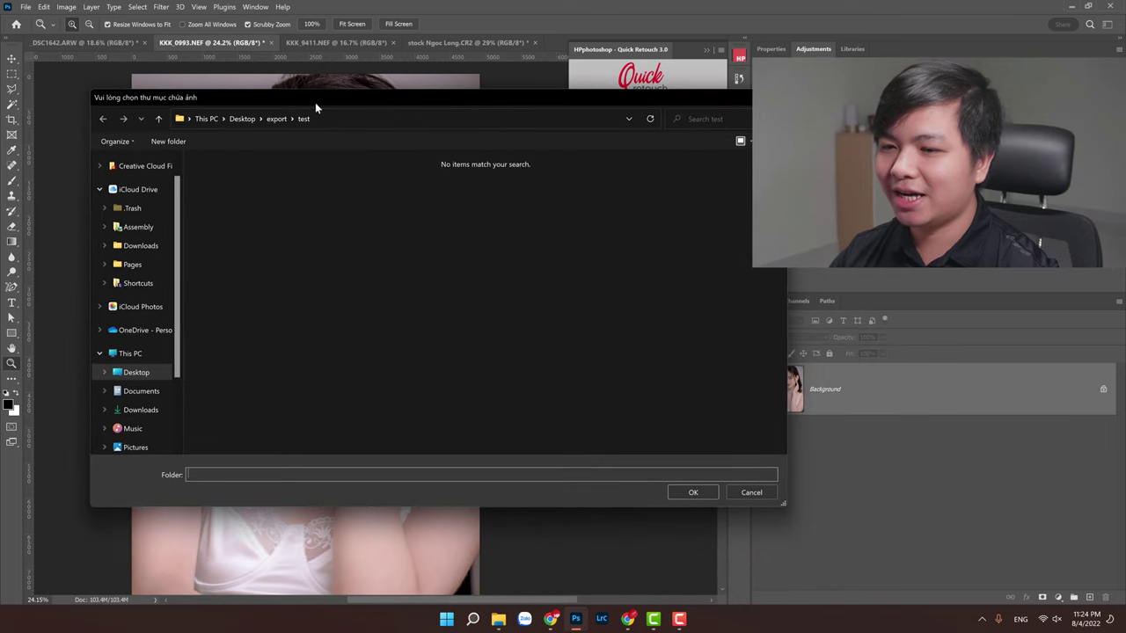
{"action": "scroll", "coordinate": [145, 410], "scroll_direction": "down", "scroll_amount": 2}
{"action": "left_click", "coordinate": [146, 419]}
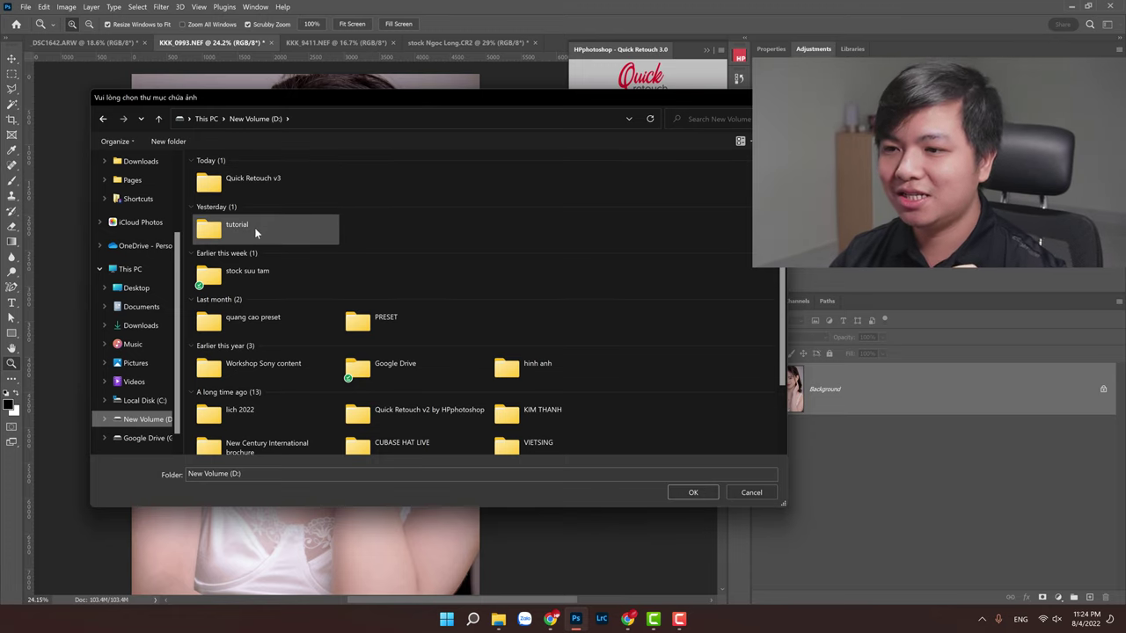
{"action": "double_click", "coordinate": [272, 190]}
Step: Look through the tutorial and quang cao folders on D:, then cancel the folder picker
{"action": "left_click", "coordinate": [99, 118]}
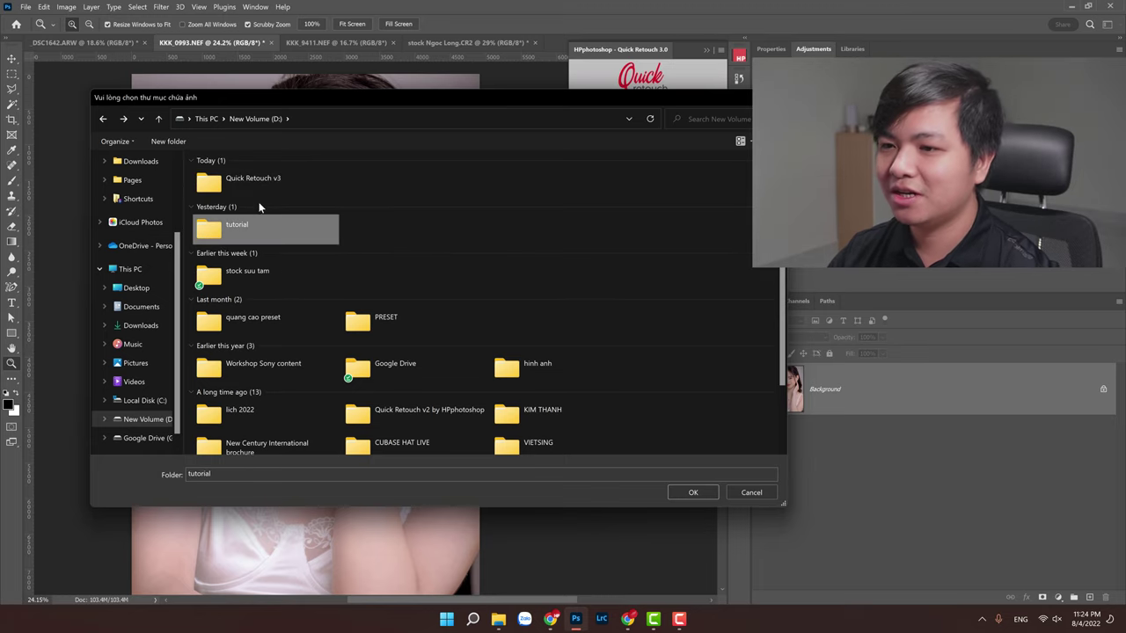
{"action": "left_click", "coordinate": [268, 239]}
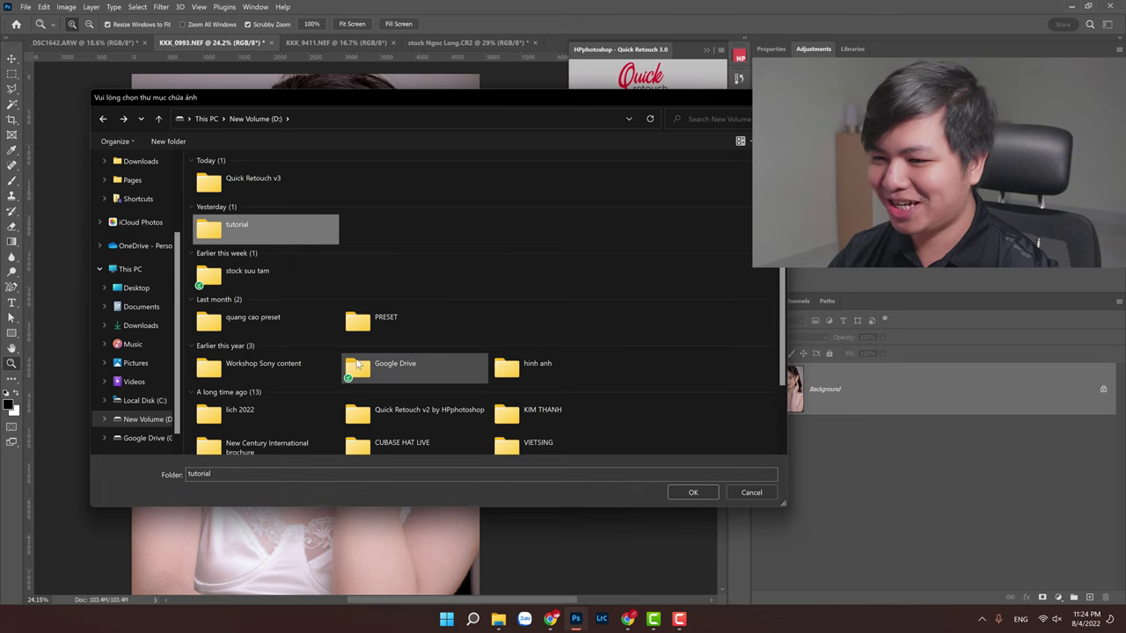
{"action": "double_click", "coordinate": [269, 321]}
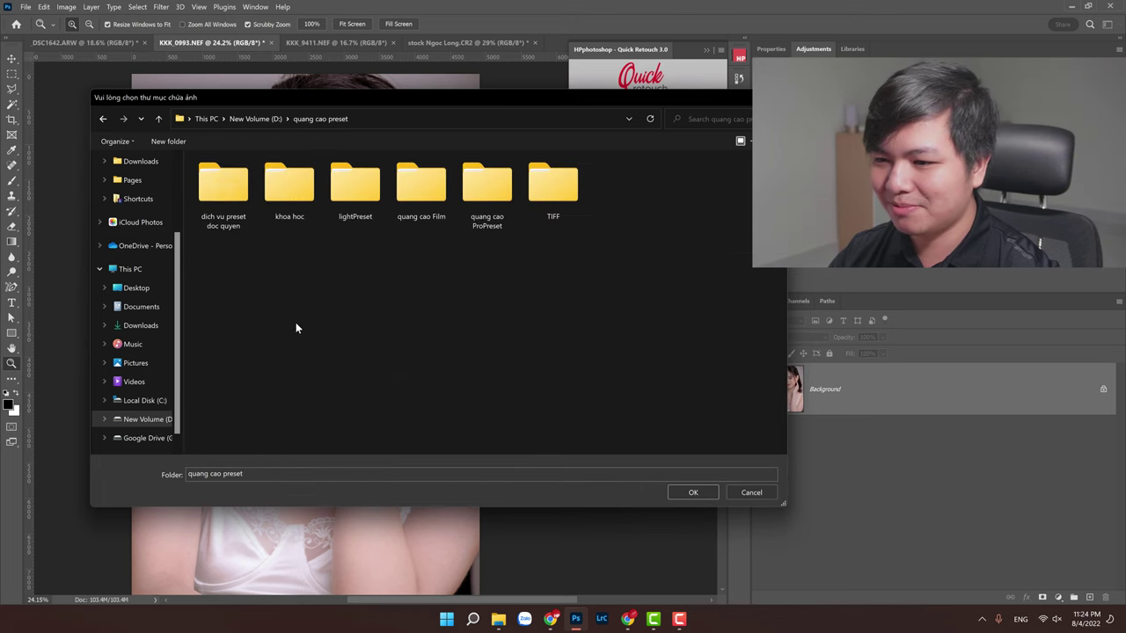
{"action": "left_click", "coordinate": [103, 119]}
{"action": "left_click", "coordinate": [247, 226]}
{"action": "double_click", "coordinate": [248, 226]}
{"action": "scroll", "coordinate": [423, 299], "scroll_direction": "down", "scroll_amount": 3}
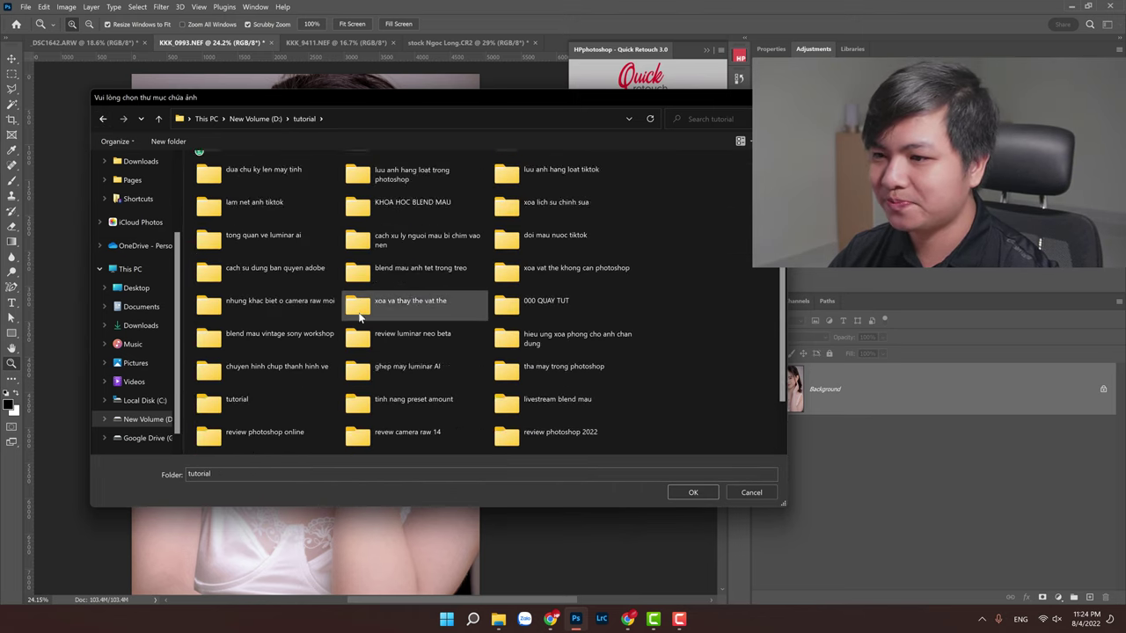
{"action": "scroll", "coordinate": [431, 343], "scroll_direction": "down", "scroll_amount": 3}
{"action": "scroll", "coordinate": [440, 396], "scroll_direction": "down", "scroll_amount": 2}
{"action": "scroll", "coordinate": [442, 400], "scroll_direction": "up", "scroll_amount": 8}
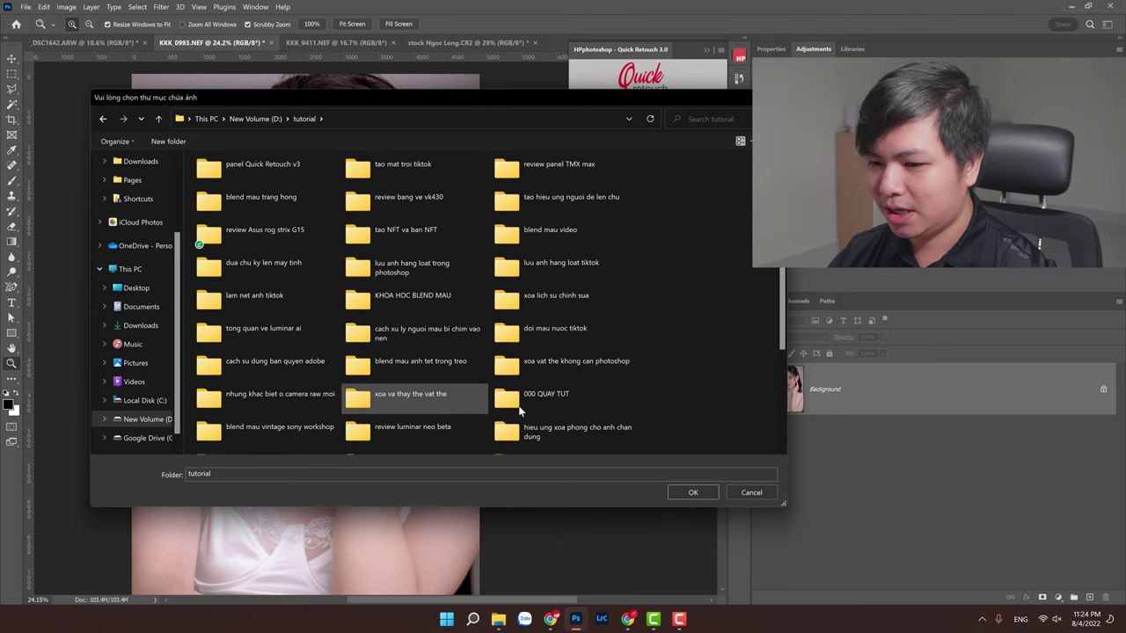
{"action": "left_click", "coordinate": [751, 493]}
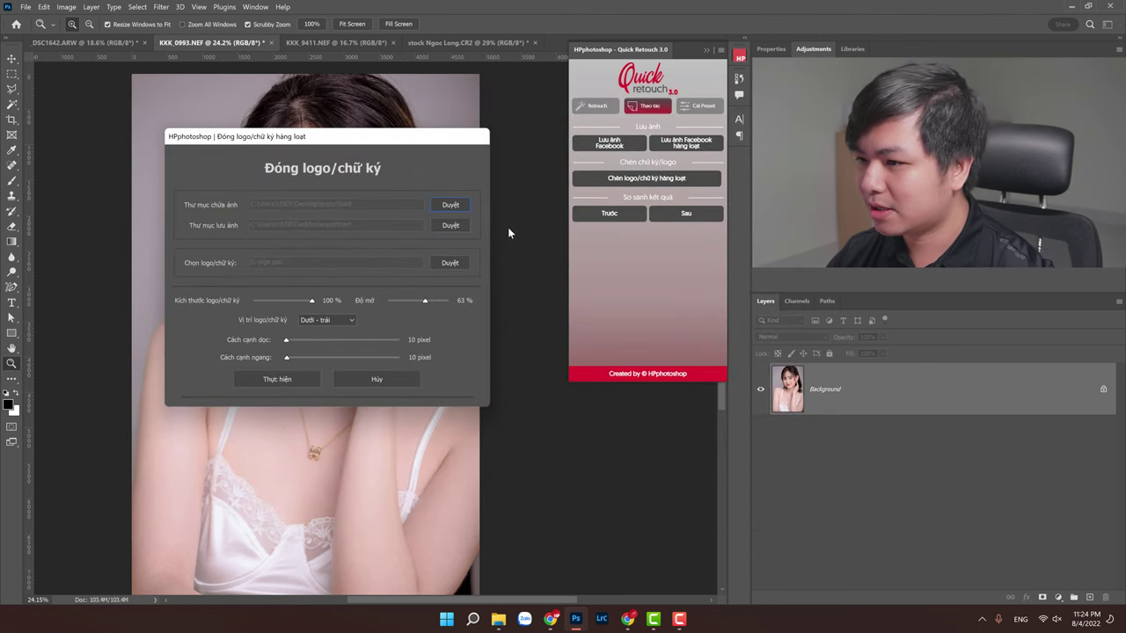
Step: Set Downloads > New folder as the source folder, then close the batch dialog
{"action": "left_click", "coordinate": [446, 208]}
{"action": "left_click", "coordinate": [219, 438]}
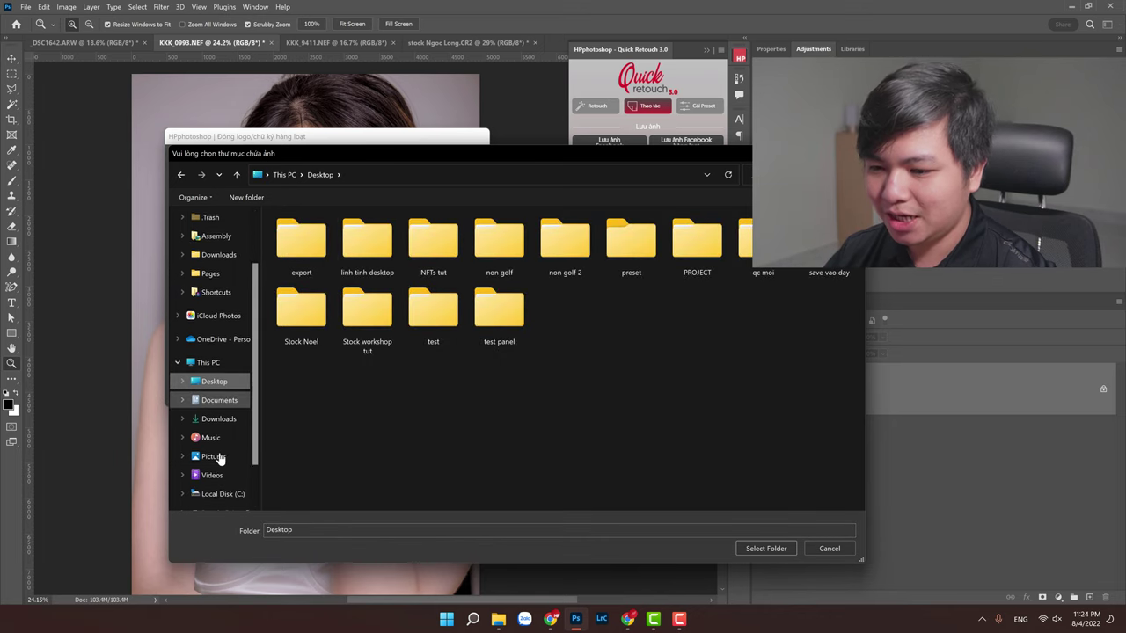
{"action": "scroll", "coordinate": [219, 458], "scroll_direction": "down", "scroll_amount": 1}
{"action": "left_click", "coordinate": [218, 400]}
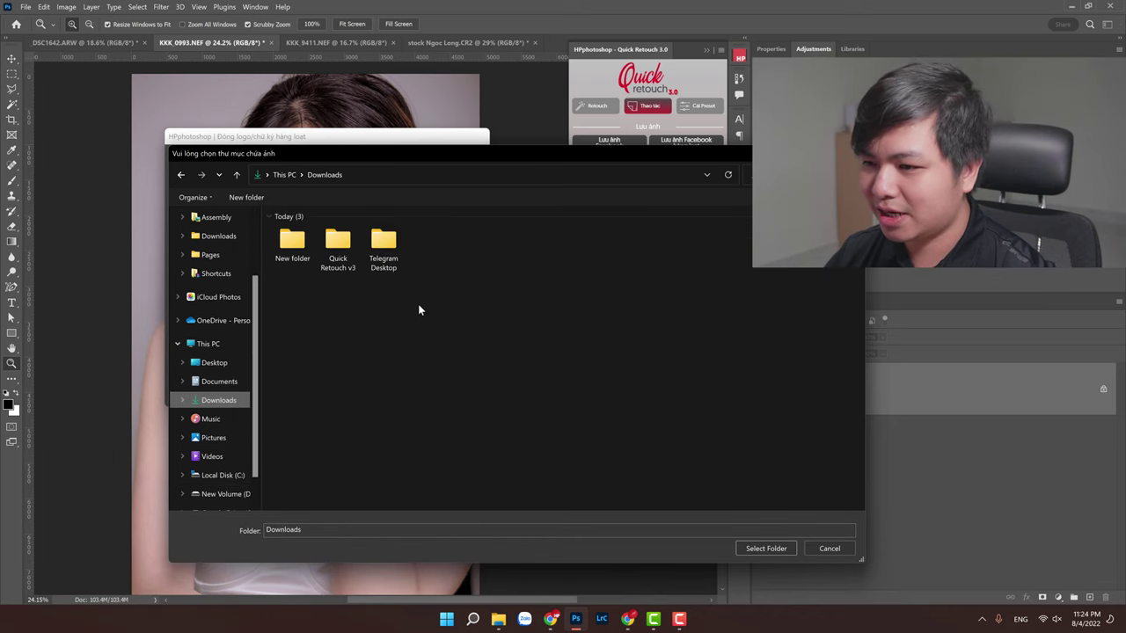
{"action": "double_click", "coordinate": [292, 242]}
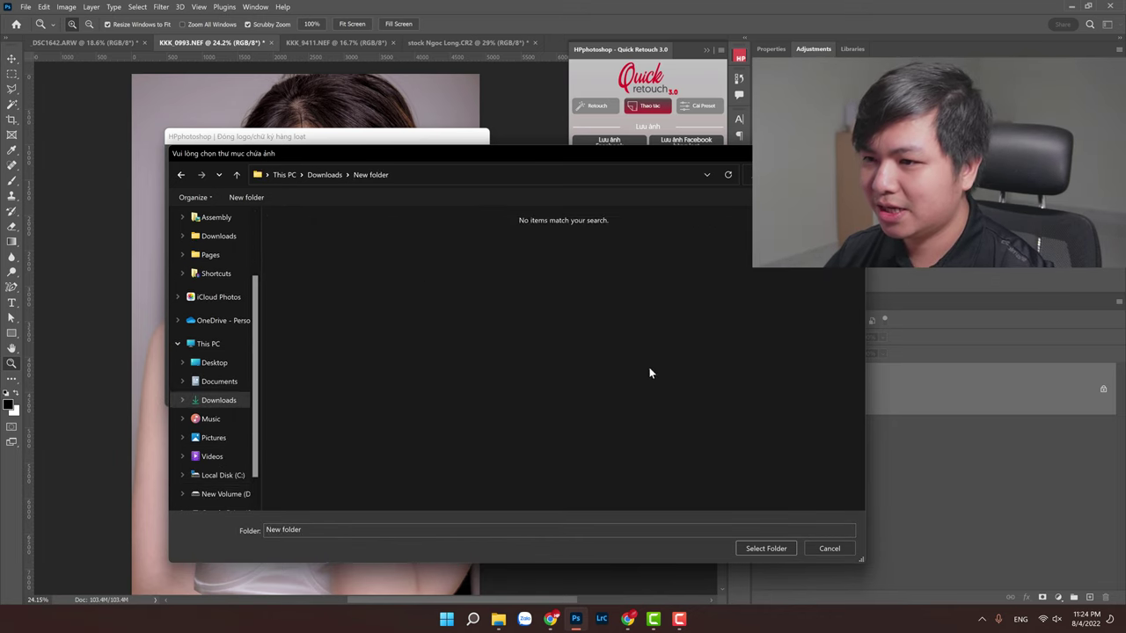
{"action": "left_click", "coordinate": [769, 548]}
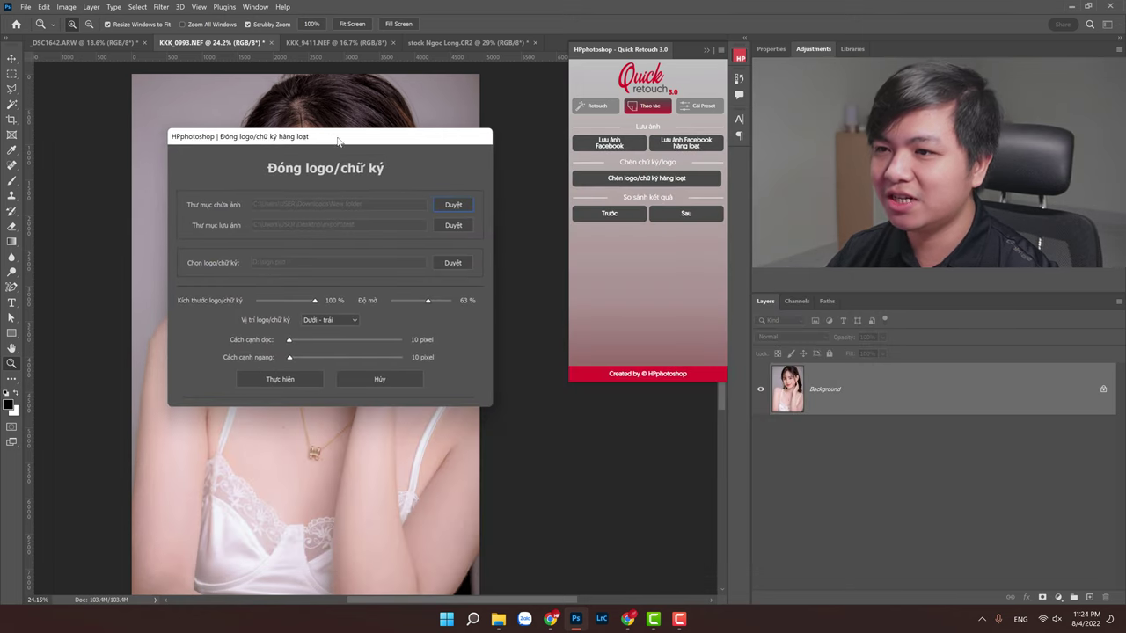
{"action": "left_click_drag", "start_coordinate": [338, 141], "coordinate": [367, 145]}
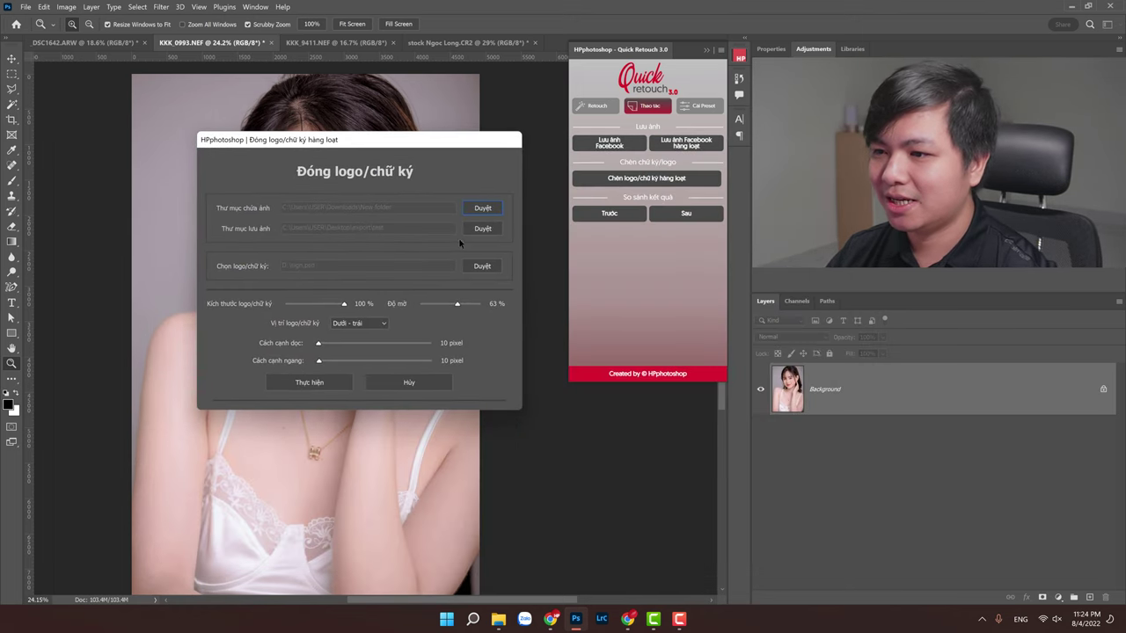
{"action": "left_click", "coordinate": [442, 385]}
Step: In File Explorer, select the stock THang Pham.CR2 photo and return to Downloads
{"action": "left_click", "coordinate": [498, 620]}
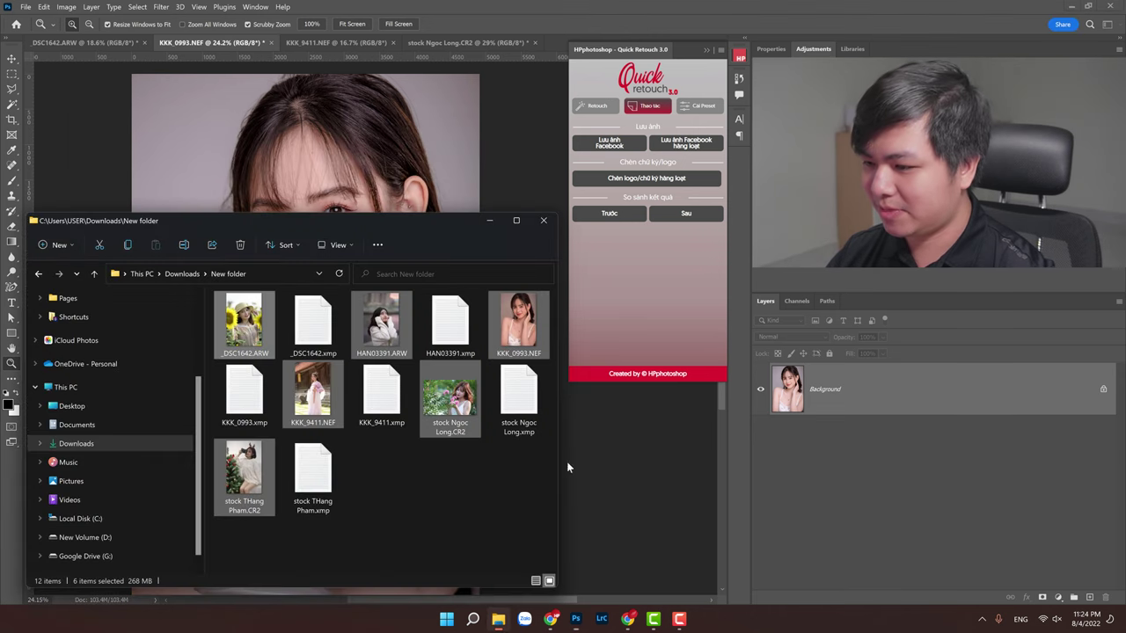
{"action": "left_click_drag", "start_coordinate": [366, 223], "coordinate": [459, 136]}
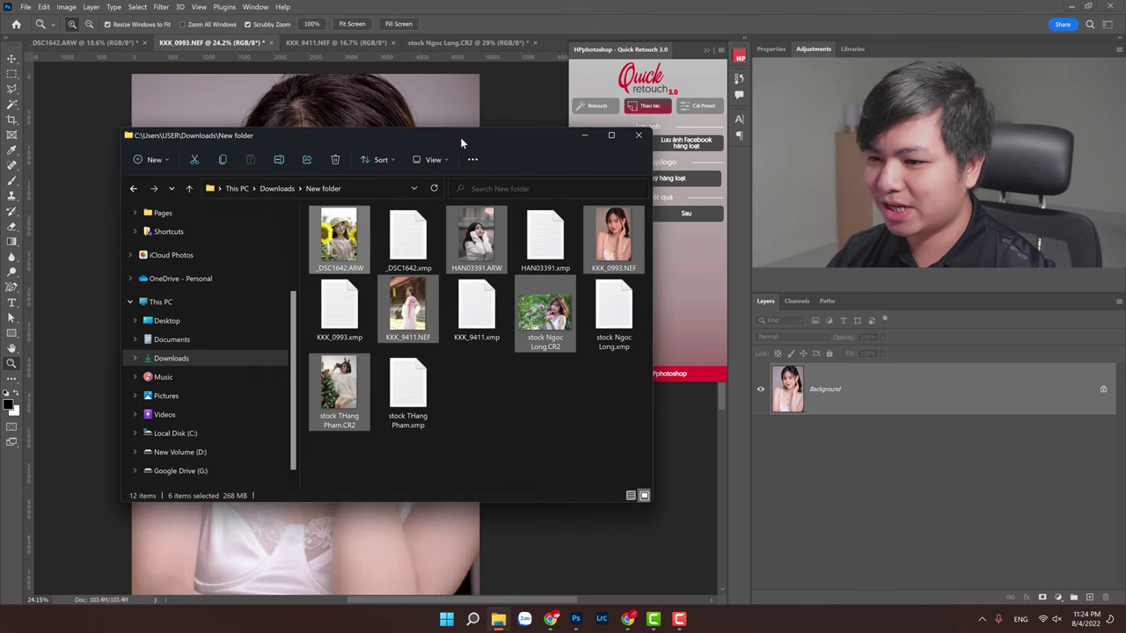
{"action": "left_click", "coordinate": [534, 433]}
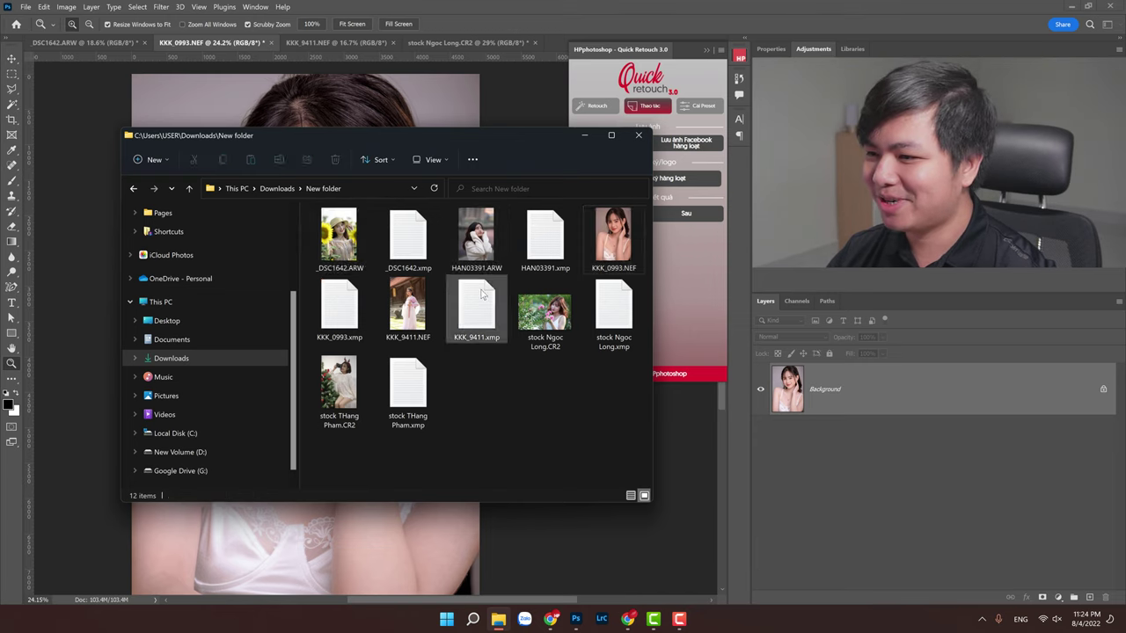
{"action": "left_click", "coordinate": [349, 238]}
{"action": "left_click", "coordinate": [354, 393]}
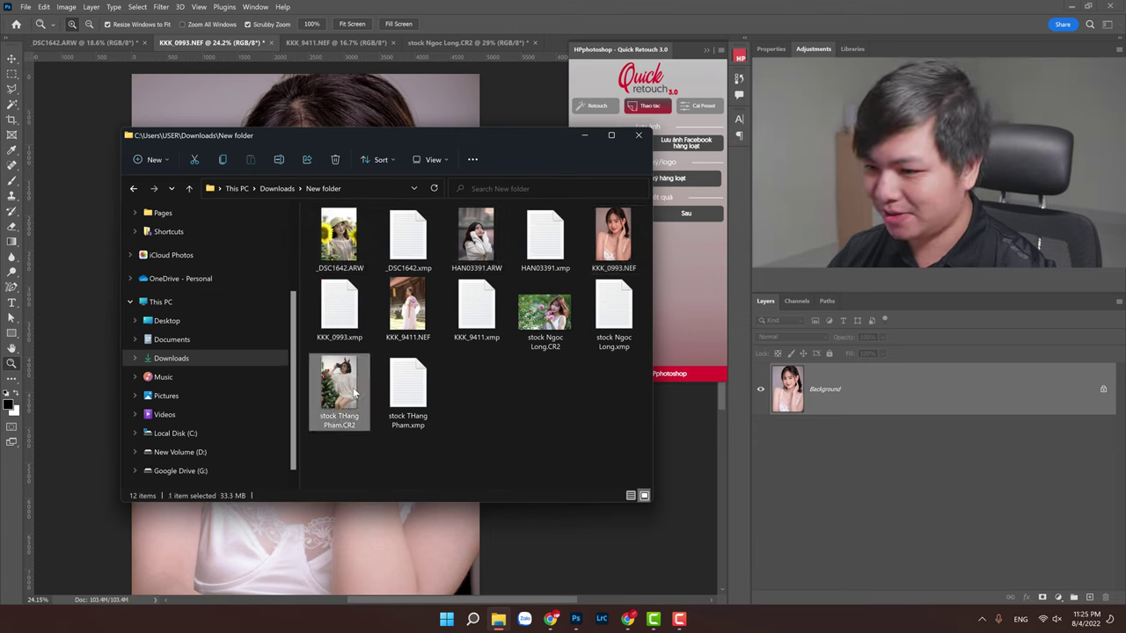
{"action": "left_click", "coordinate": [133, 190]}
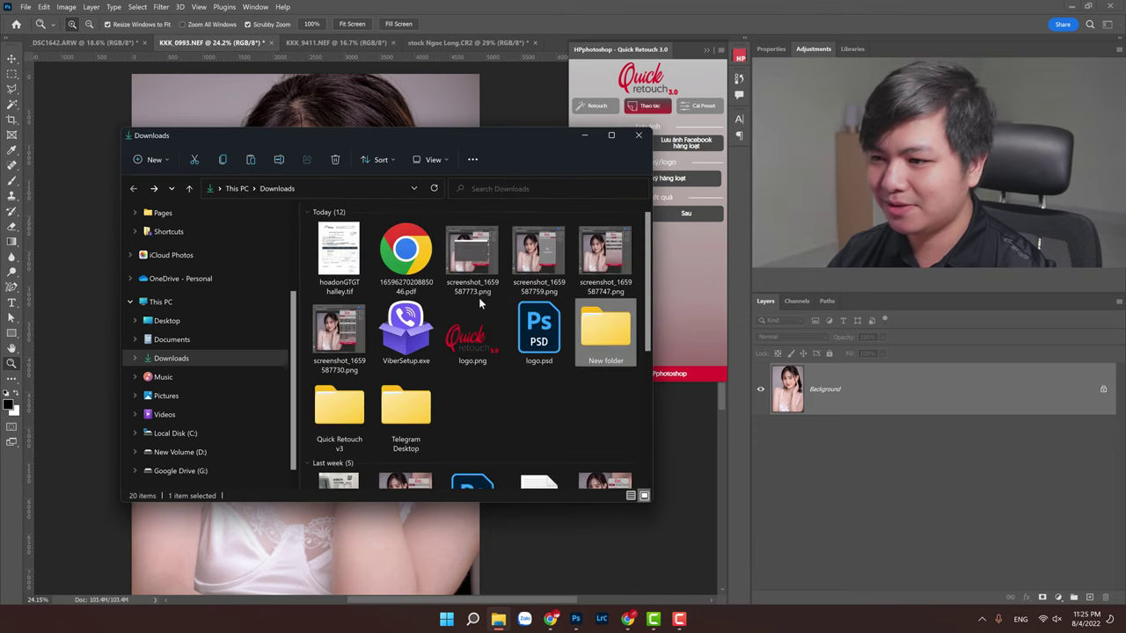
Step: Create a new Downloads folder named 'test chen chu ky'
{"action": "right_click", "coordinate": [506, 408]}
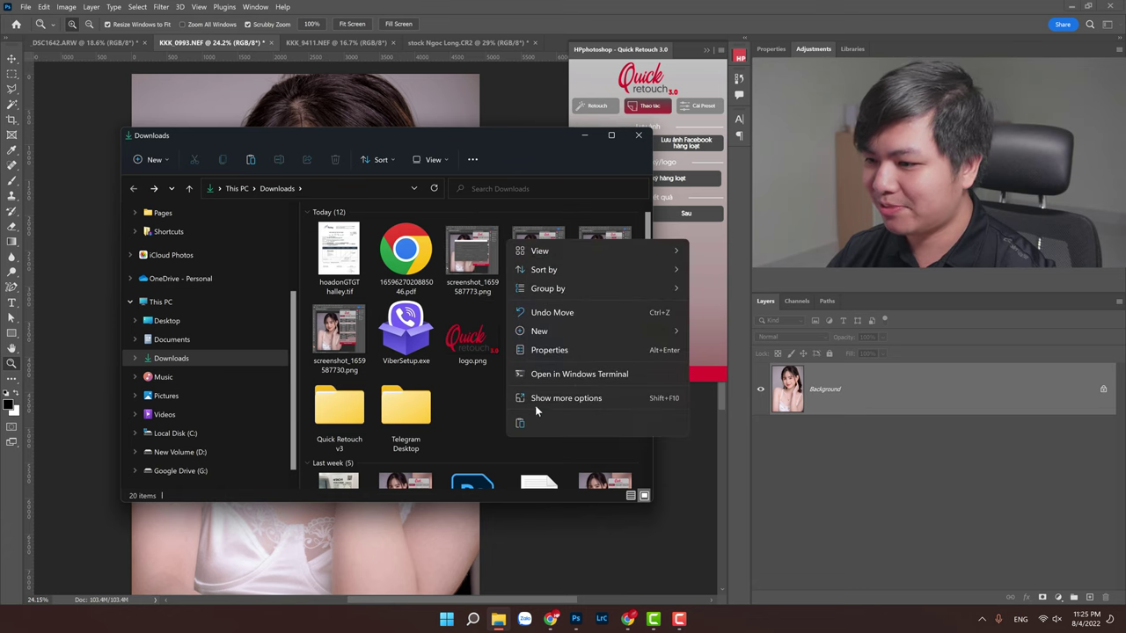
{"action": "left_click", "coordinate": [462, 438]}
{"action": "right_click", "coordinate": [480, 394]}
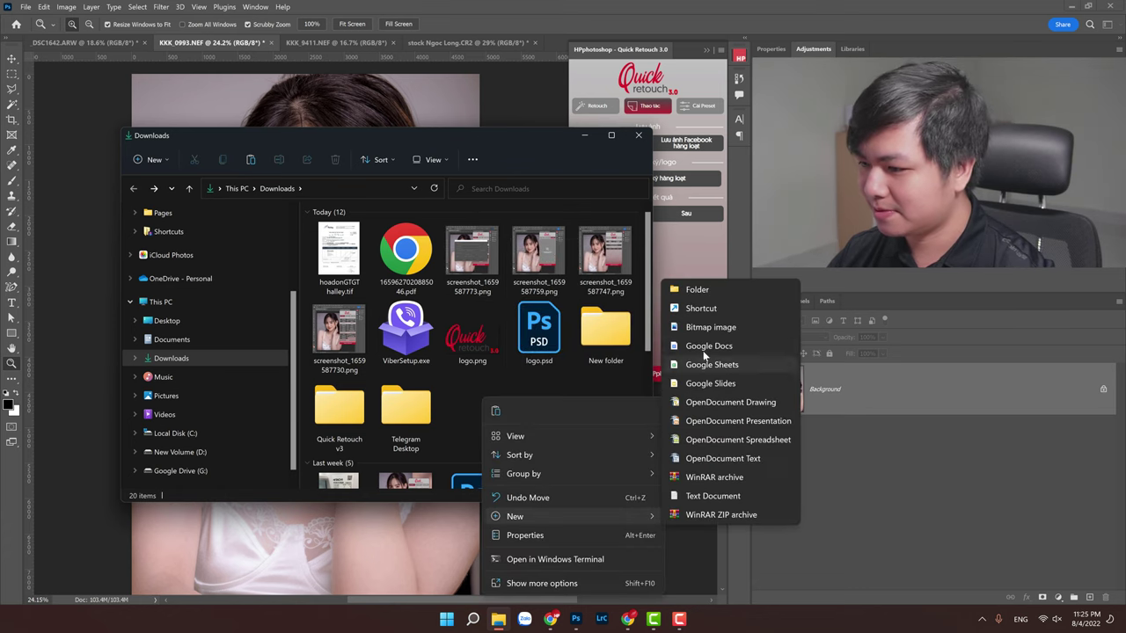
{"action": "left_click", "coordinate": [691, 287]}
{"action": "type", "text": "test"}
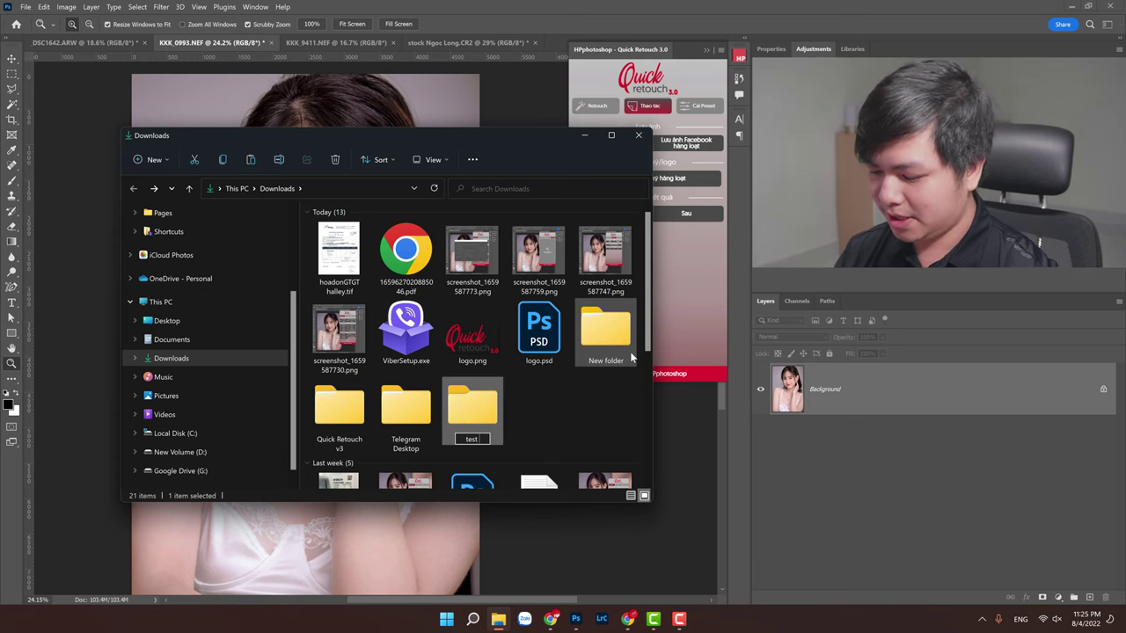
{"action": "type", "text": " chen chu"}
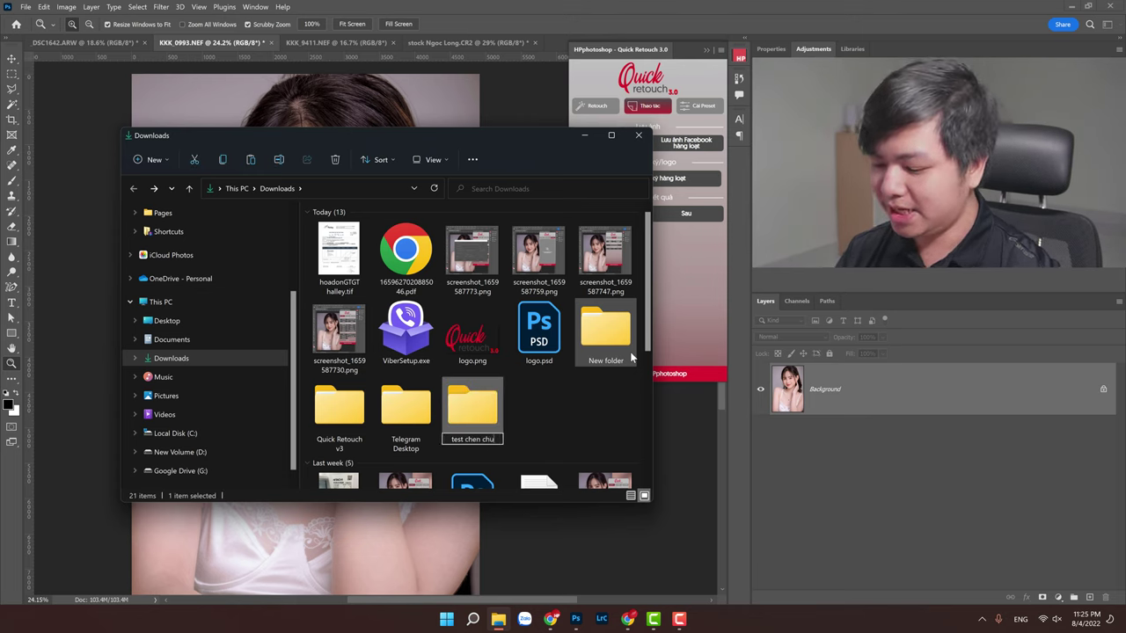
{"action": "type", "text": " ky"}
{"action": "key", "text": "Return"}
Step: Paste the CR2 photo and screenshot_1659587730.png into 'test chen chu ky'
{"action": "double_click", "coordinate": [475, 409]}
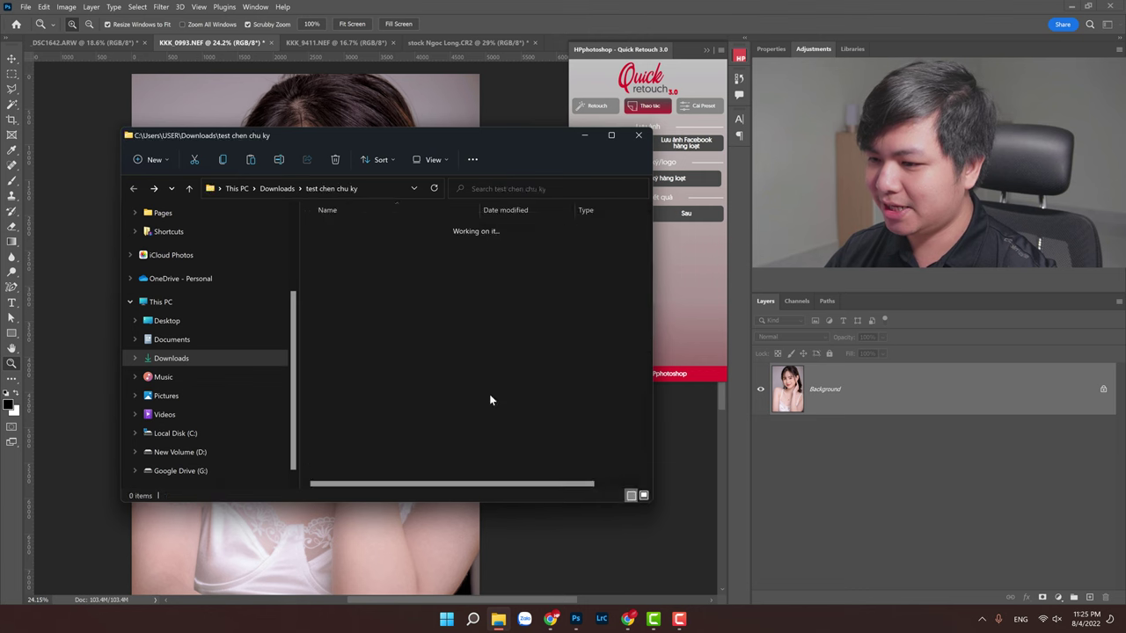
{"action": "key", "text": "ctrl+v"}
{"action": "left_click", "coordinate": [133, 188]}
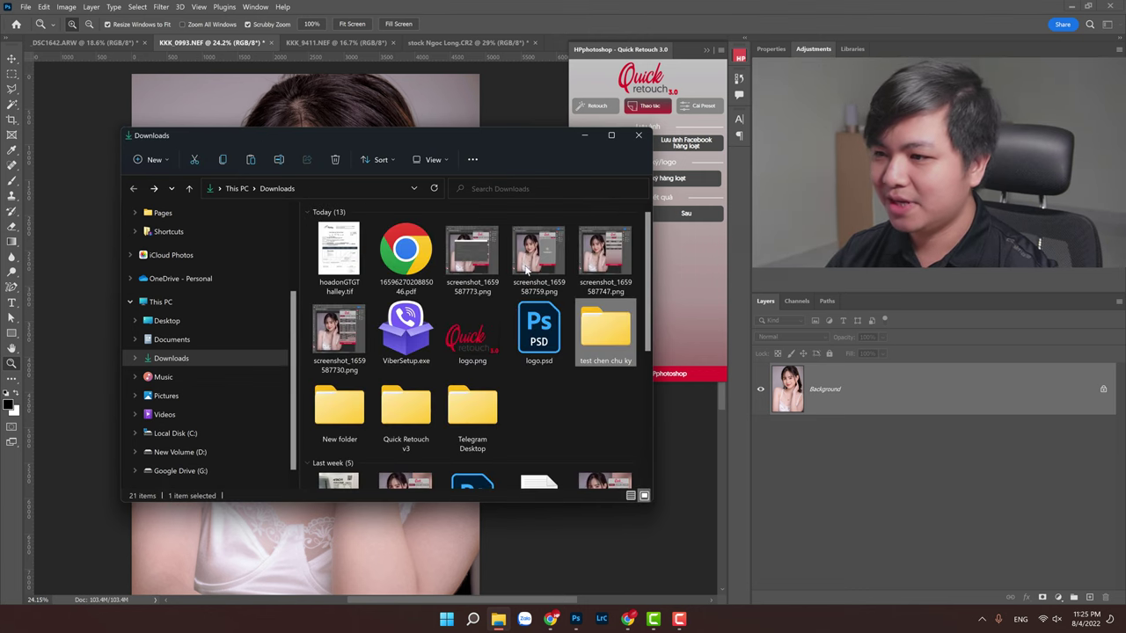
{"action": "scroll", "coordinate": [537, 335], "scroll_direction": "down", "scroll_amount": 3}
{"action": "scroll", "coordinate": [538, 336], "scroll_direction": "up", "scroll_amount": 2}
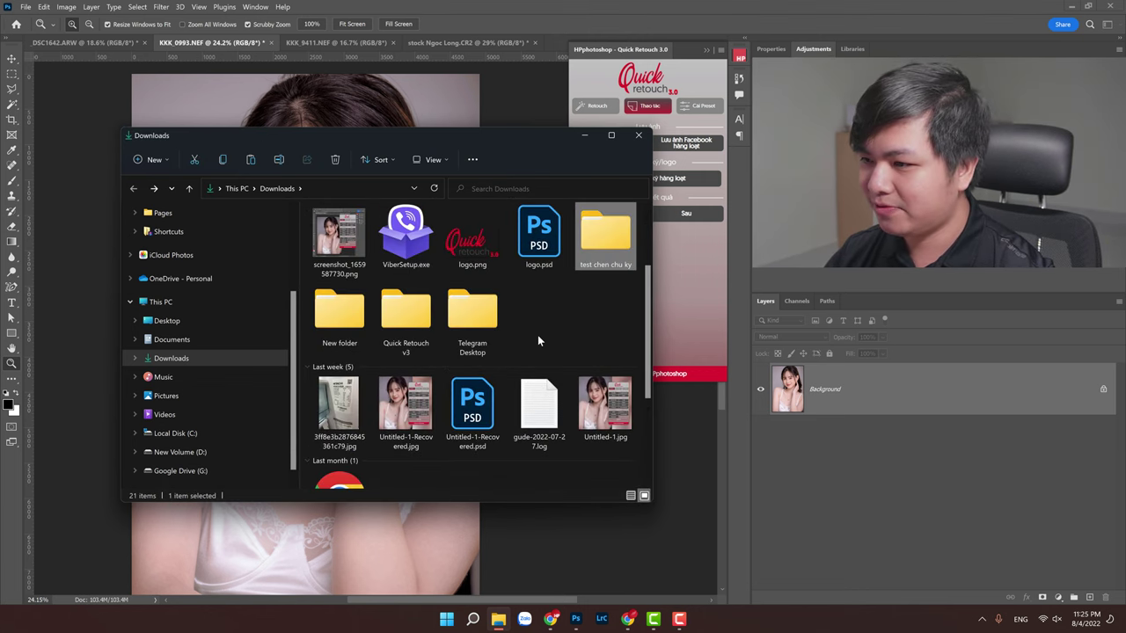
{"action": "left_click", "coordinate": [339, 236]}
{"action": "left_click", "coordinate": [459, 330]}
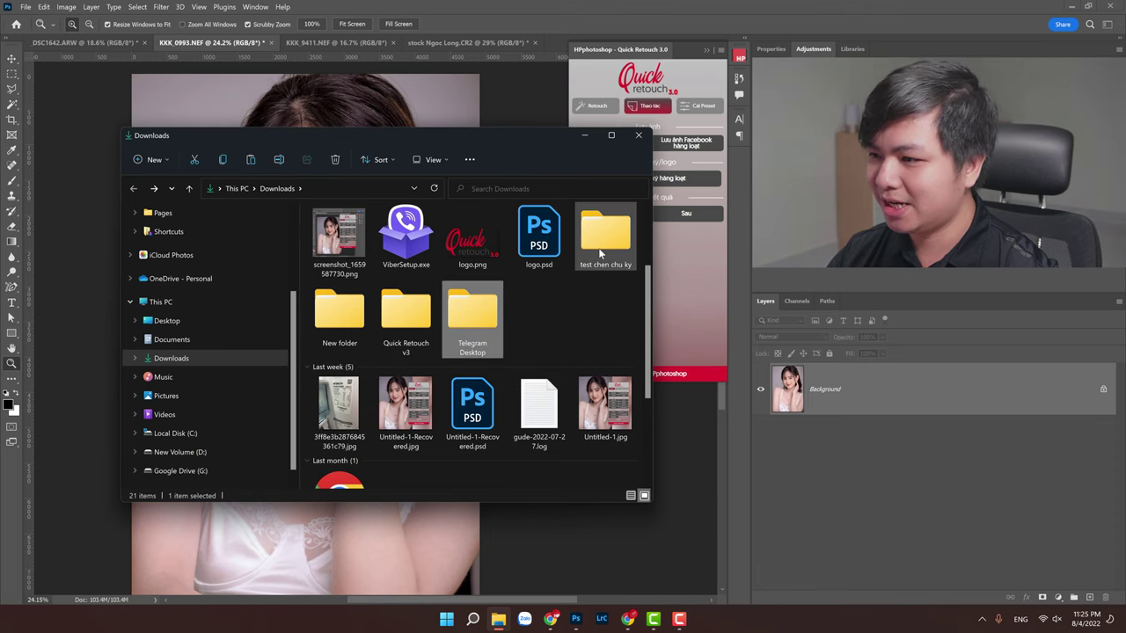
{"action": "double_click", "coordinate": [605, 233]}
{"action": "key", "text": "ctrl+v"}
{"action": "left_click", "coordinate": [462, 336]}
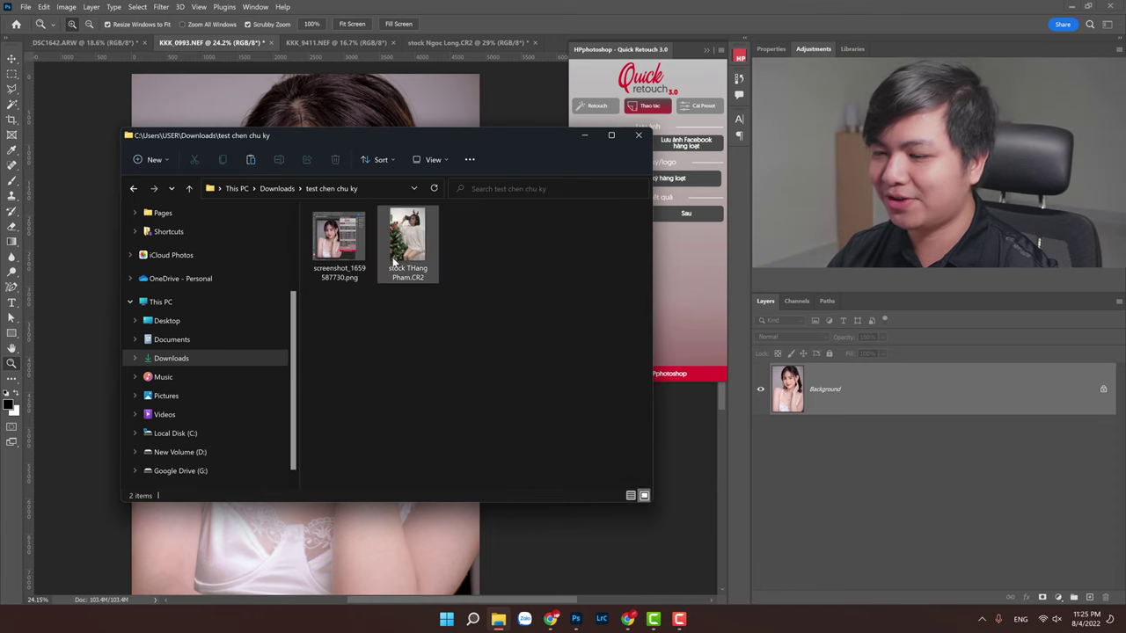
Step: Open the batch logo settings and set the source folder to Downloads\test chen chu ky
{"action": "left_click", "coordinate": [546, 11]}
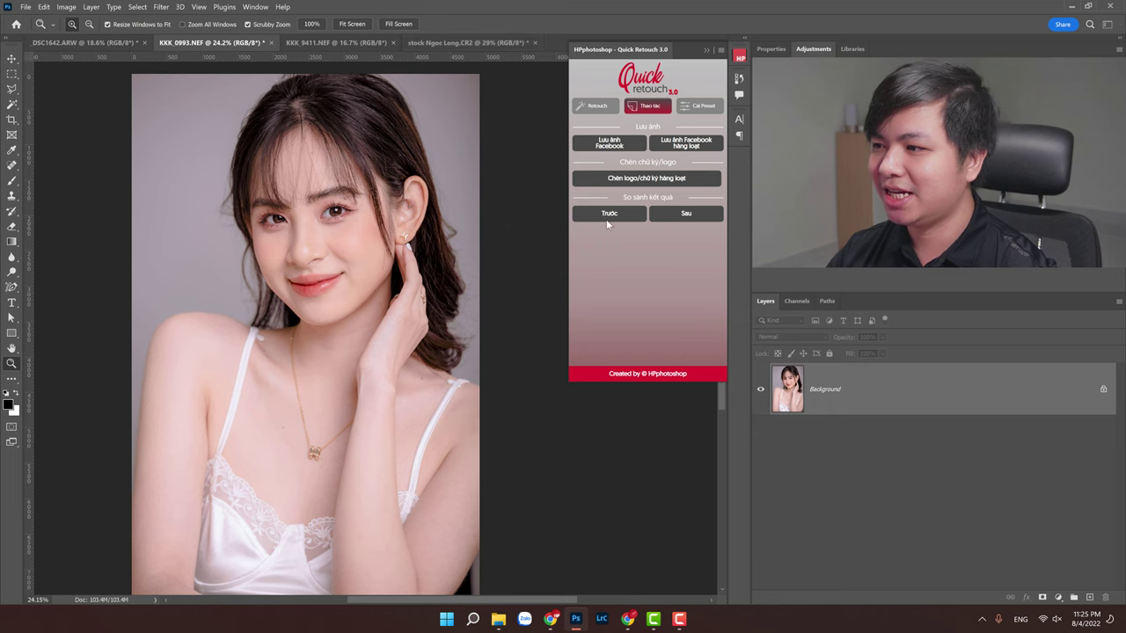
{"action": "left_click", "coordinate": [651, 181]}
{"action": "left_click", "coordinate": [679, 221]}
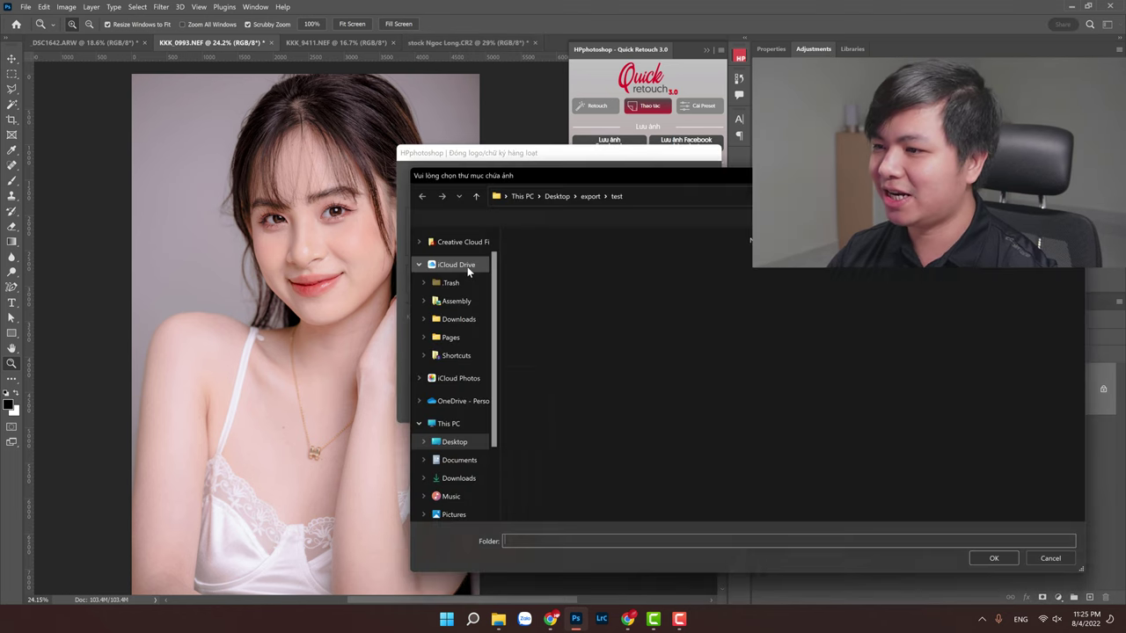
{"action": "left_click_drag", "start_coordinate": [570, 163], "coordinate": [229, 141]}
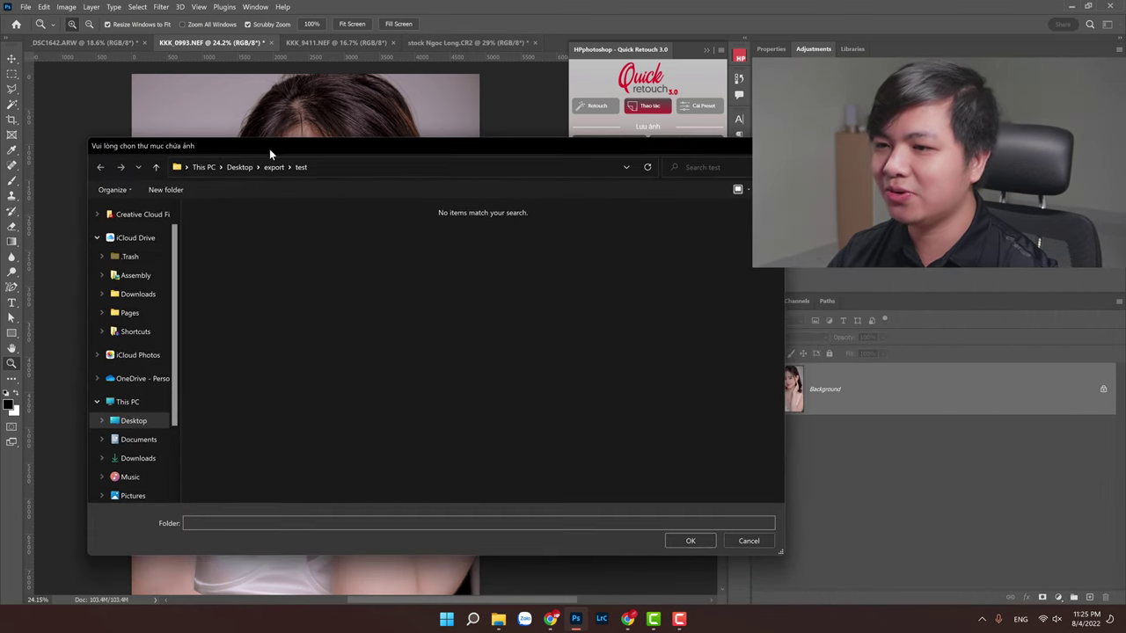
{"action": "scroll", "coordinate": [106, 431], "scroll_direction": "down", "scroll_amount": 1}
{"action": "scroll", "coordinate": [101, 458], "scroll_direction": "down", "scroll_amount": 1}
{"action": "left_click", "coordinate": [113, 470]}
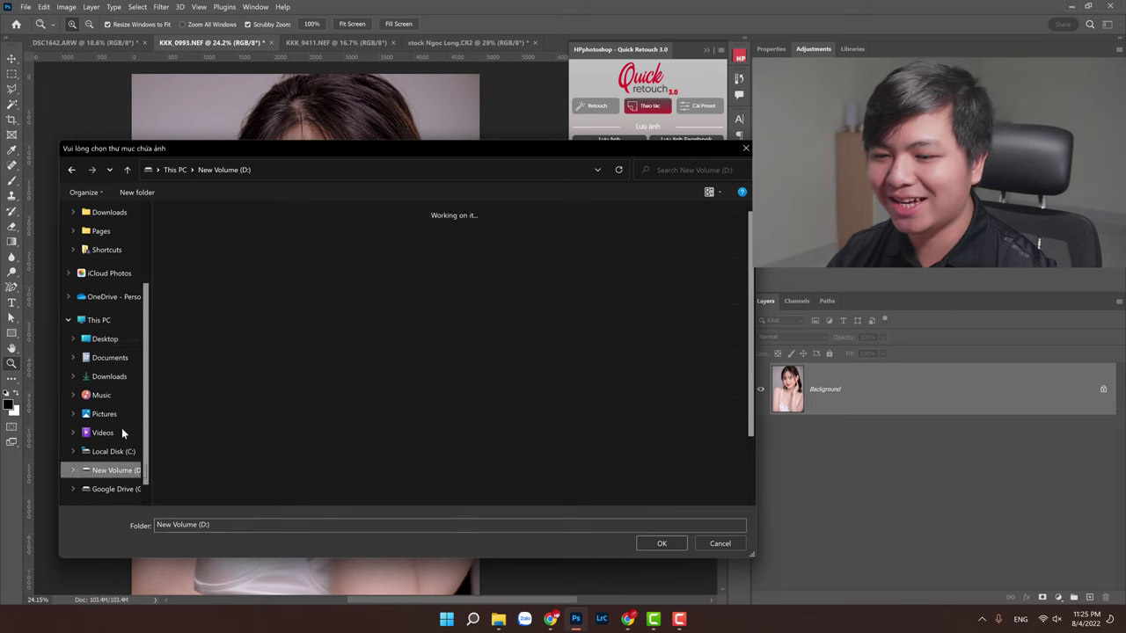
{"action": "left_click", "coordinate": [109, 376]}
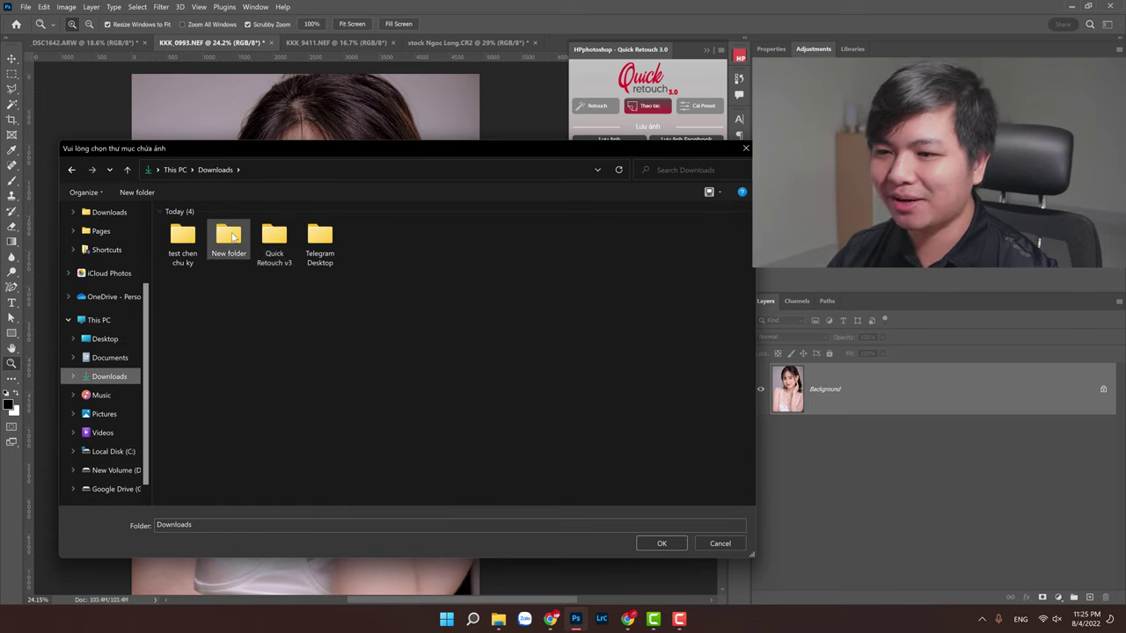
{"action": "left_click", "coordinate": [187, 244]}
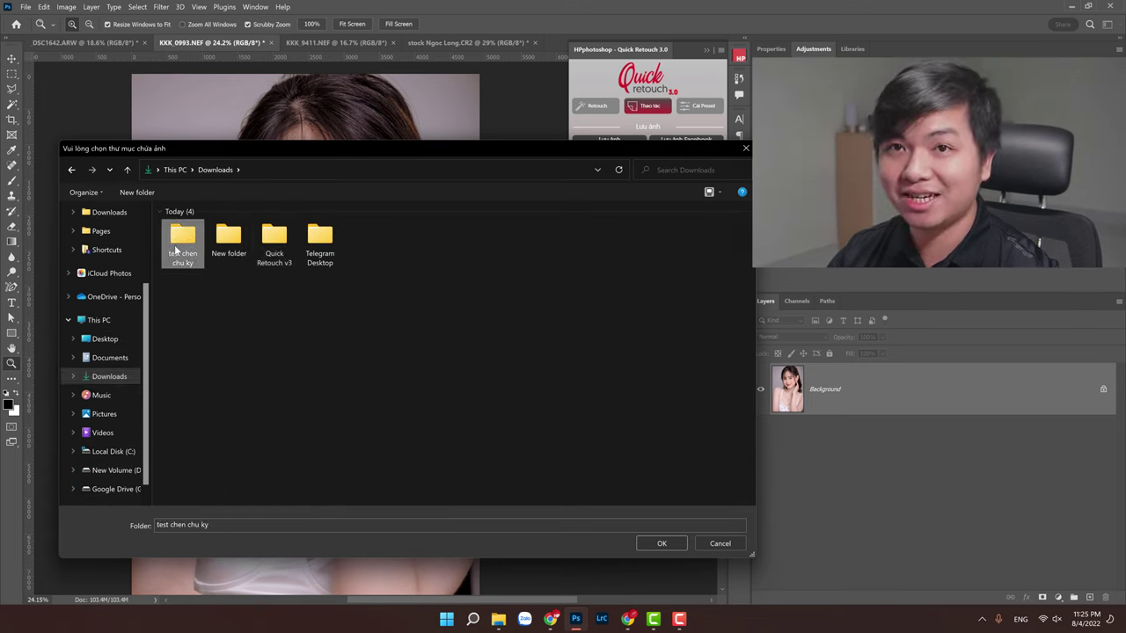
{"action": "left_click", "coordinate": [663, 544]}
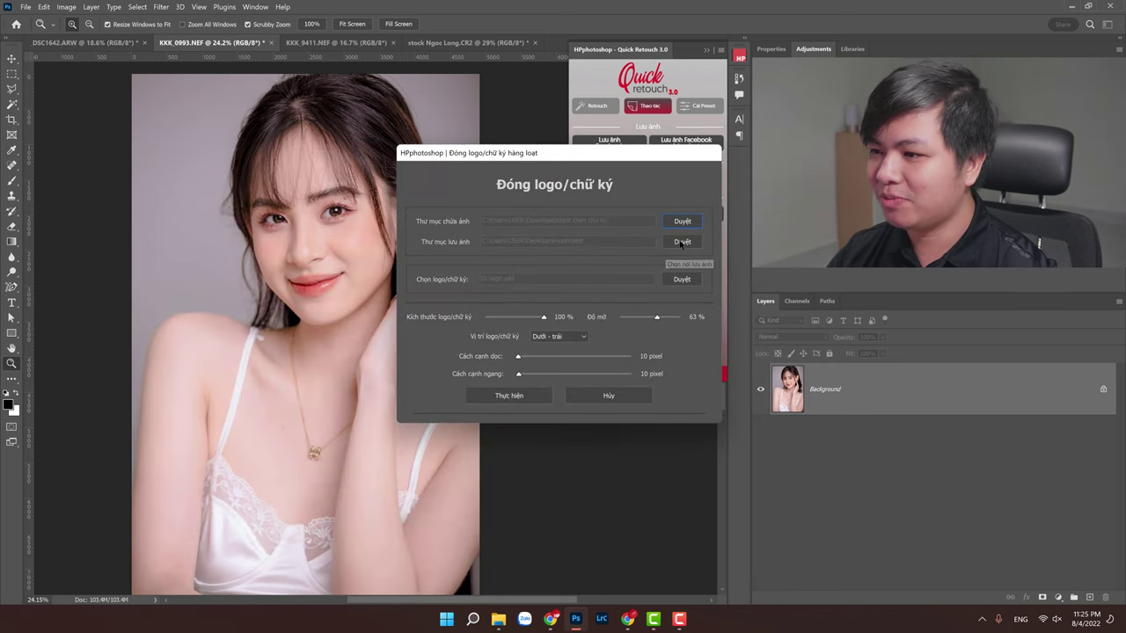
Step: Set the output folder for logoed photos to Downloads\test chen chu ky
{"action": "left_click", "coordinate": [682, 241]}
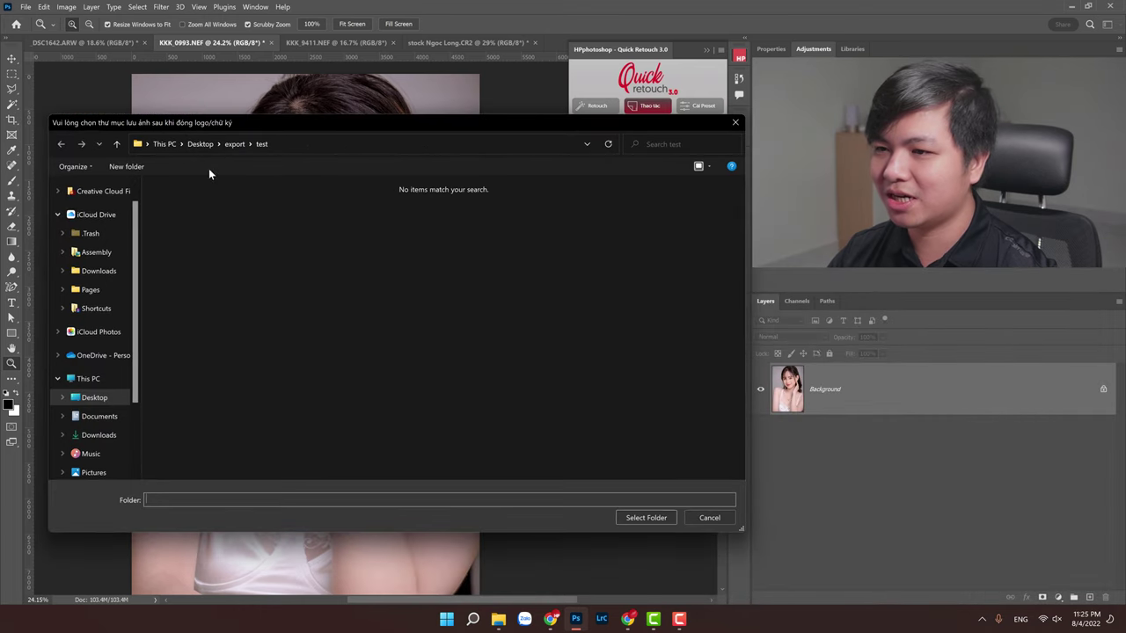
{"action": "scroll", "coordinate": [97, 447], "scroll_direction": "down", "scroll_amount": 2}
{"action": "left_click", "coordinate": [97, 445]}
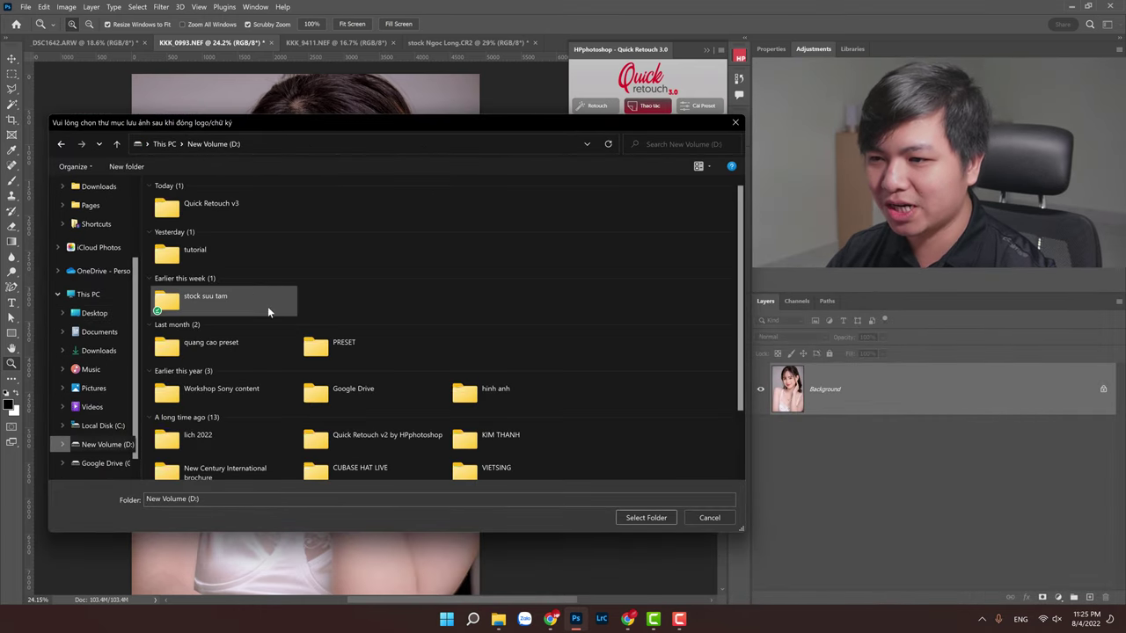
{"action": "left_click", "coordinate": [99, 351]}
{"action": "double_click", "coordinate": [172, 215]}
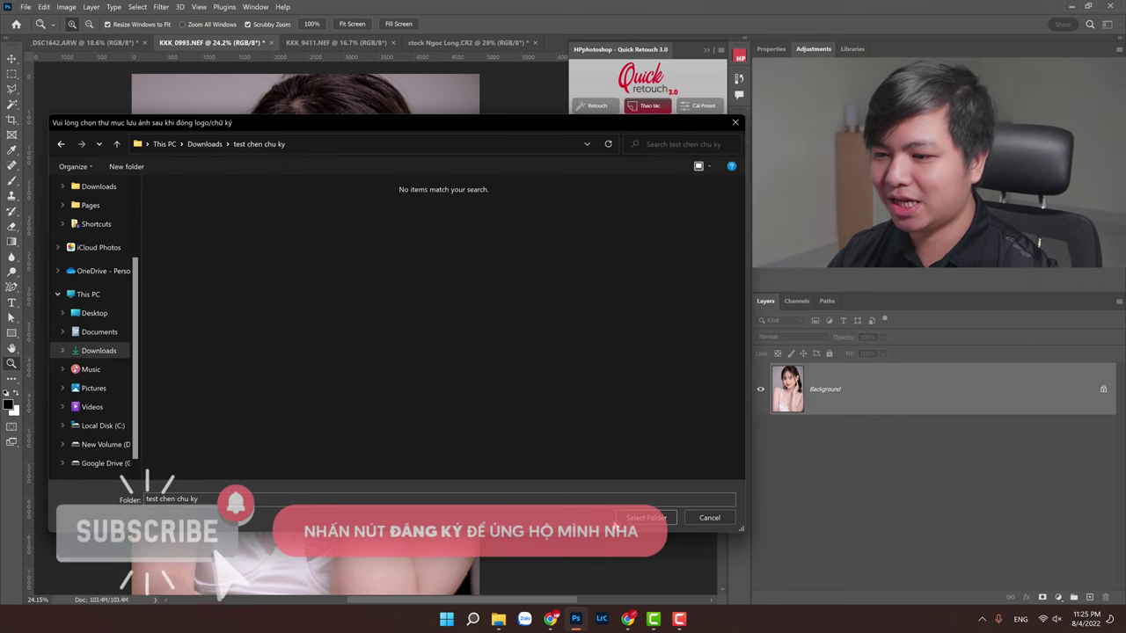
{"action": "left_click", "coordinate": [664, 518]}
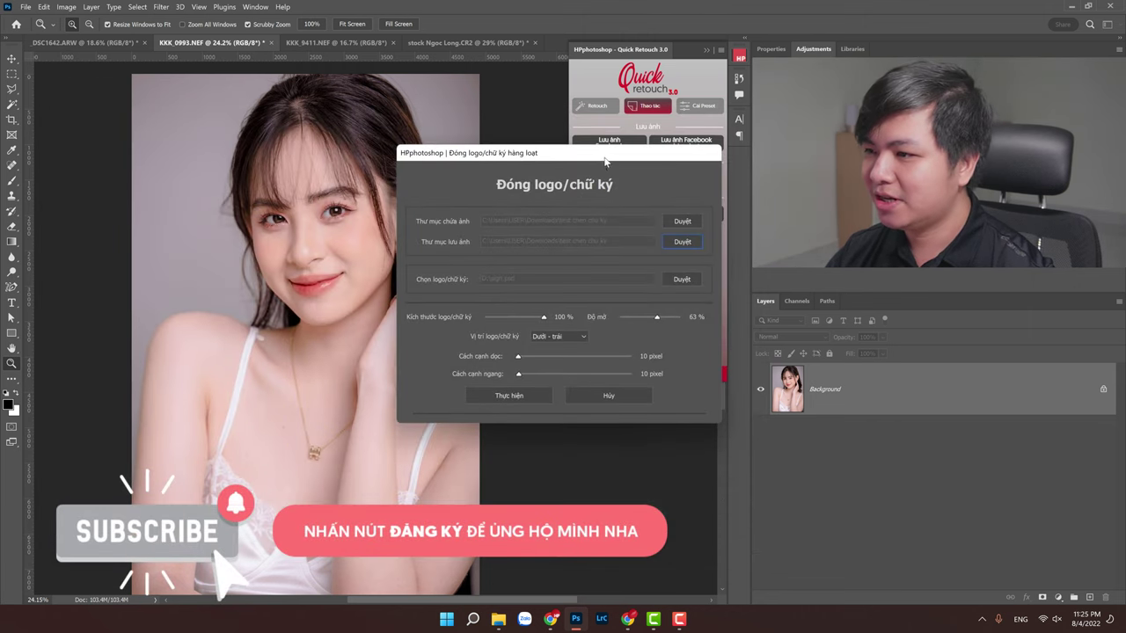
Step: Choose D:\tutorial\logo.png as the logo image file
{"action": "left_click_drag", "start_coordinate": [572, 172], "coordinate": [435, 177]}
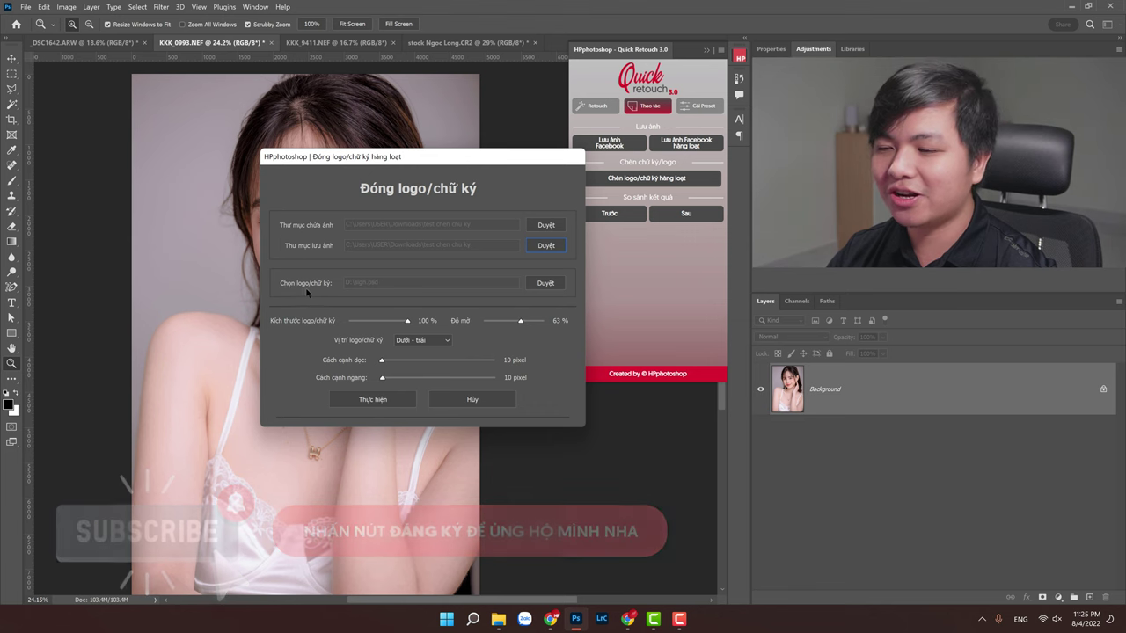
{"action": "left_click", "coordinate": [545, 283]}
{"action": "scroll", "coordinate": [290, 467], "scroll_direction": "down", "scroll_amount": 3}
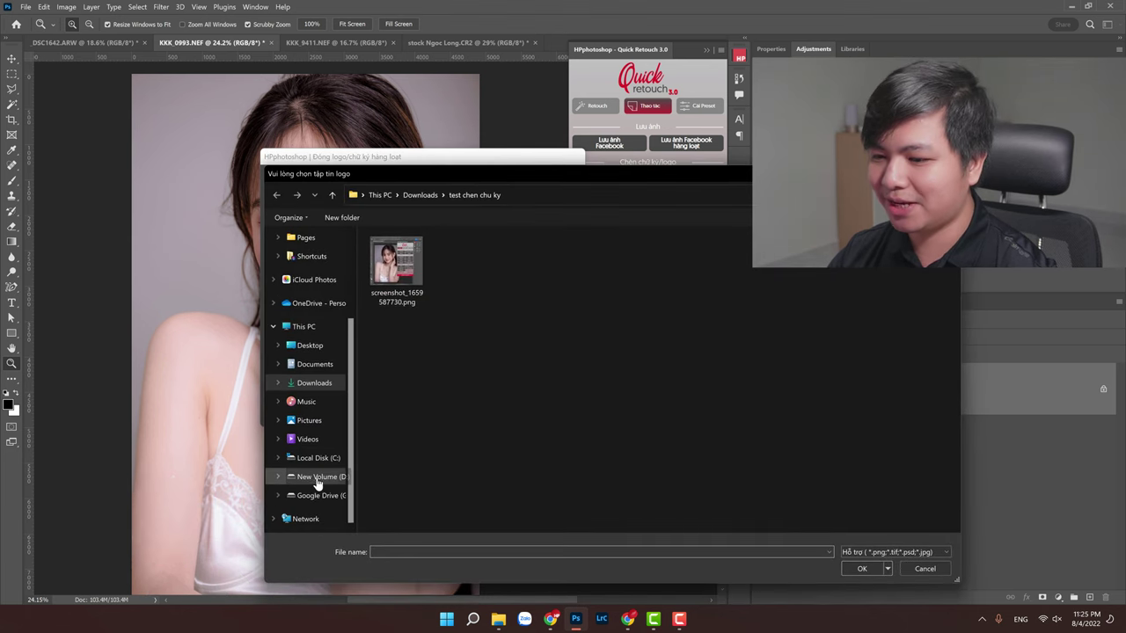
{"action": "left_click", "coordinate": [304, 475]}
{"action": "left_click_drag", "start_coordinate": [353, 138], "coordinate": [280, 126]}
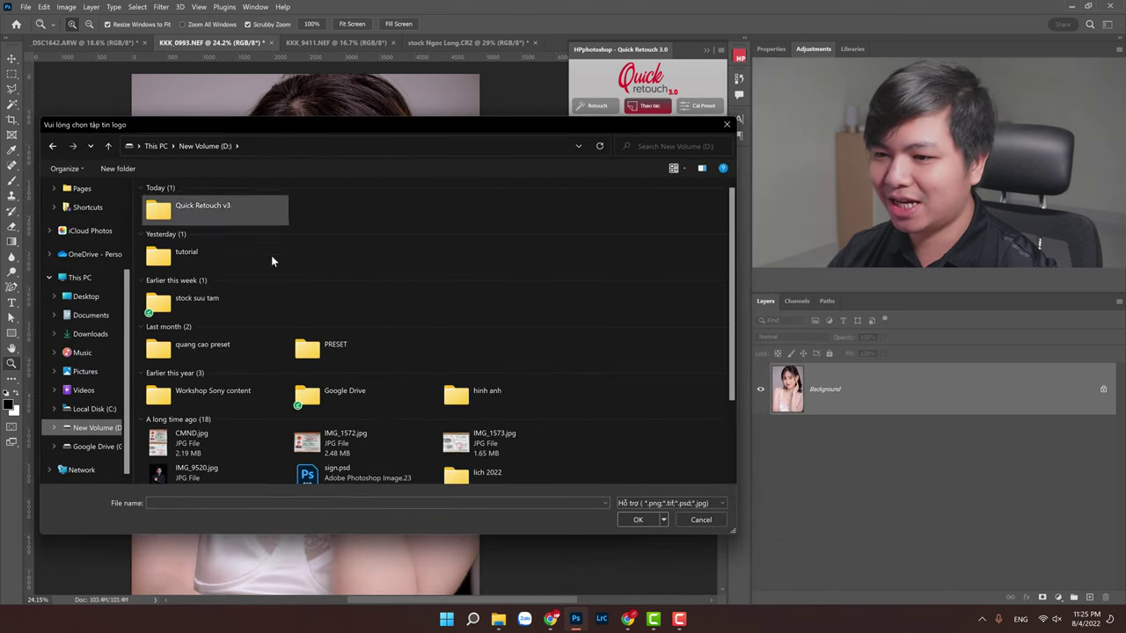
{"action": "scroll", "coordinate": [216, 372], "scroll_direction": "down", "scroll_amount": 3}
{"action": "scroll", "coordinate": [327, 342], "scroll_direction": "up", "scroll_amount": 3}
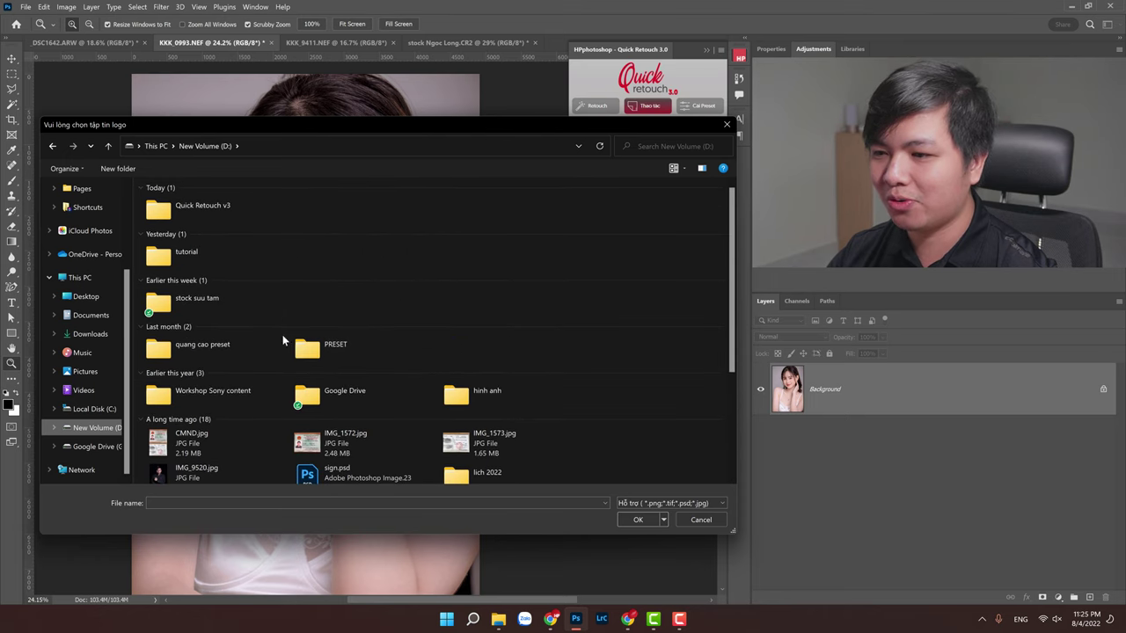
{"action": "double_click", "coordinate": [214, 252]}
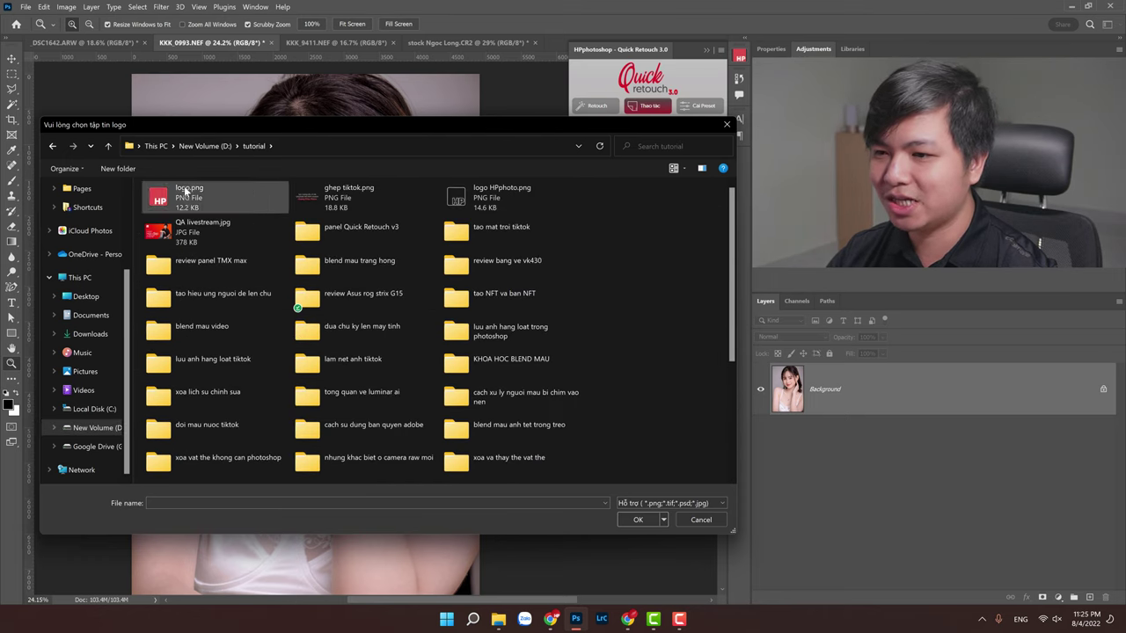
{"action": "left_click", "coordinate": [268, 200]}
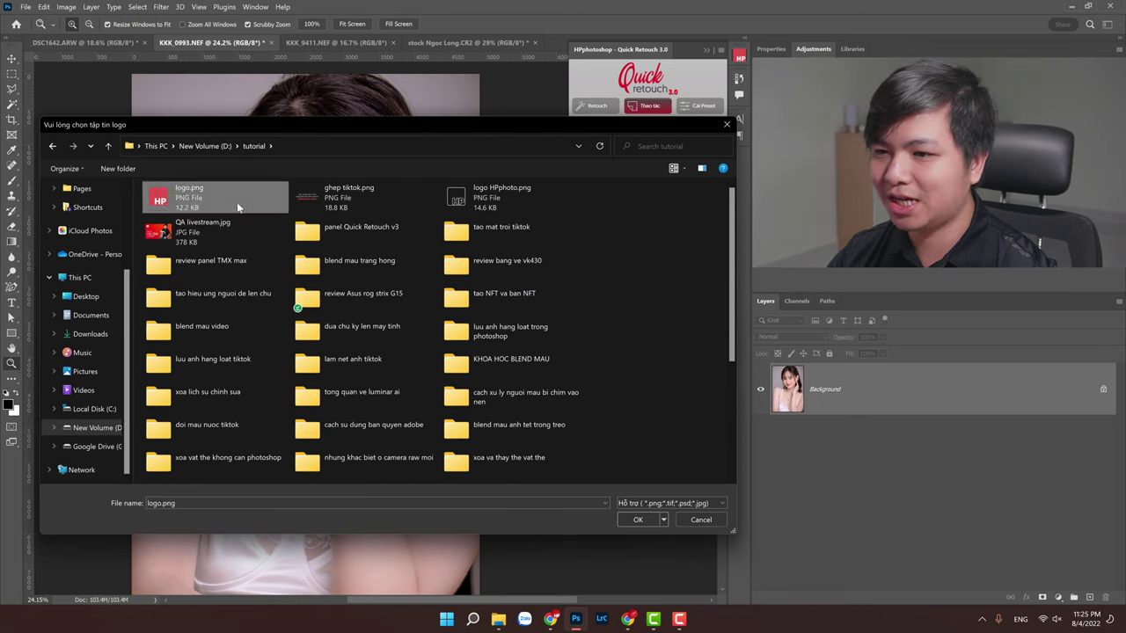
{"action": "left_click", "coordinate": [638, 520]}
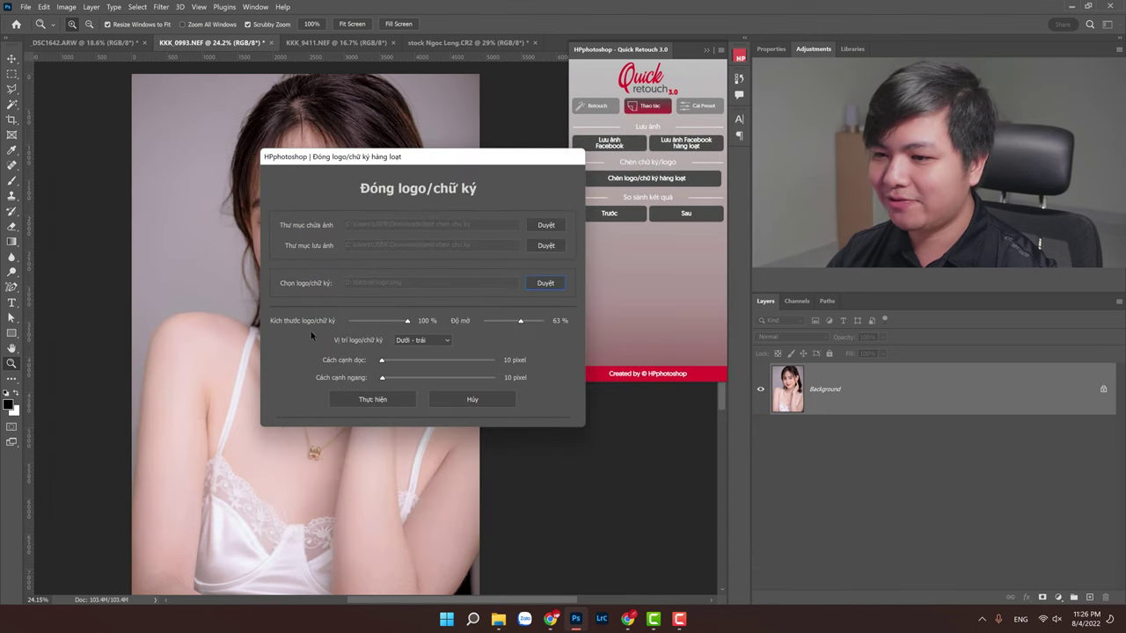
Step: Shrink the logo to 40% size and lower its opacity (Độ mờ) to 50%
{"action": "left_click_drag", "start_coordinate": [393, 159], "coordinate": [339, 140]}
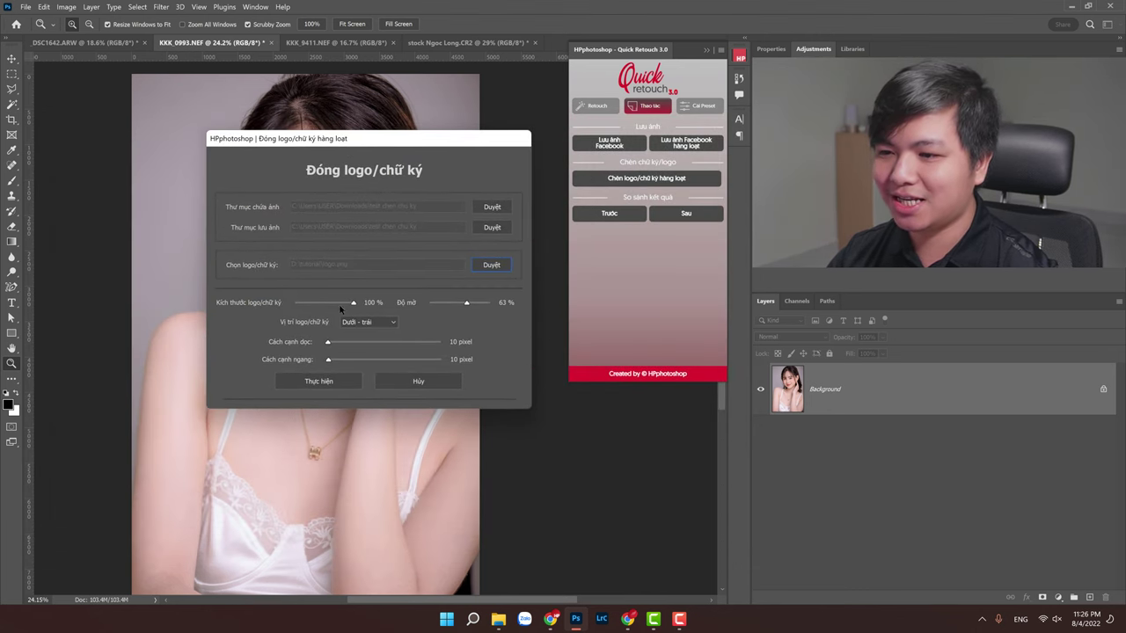
{"action": "left_click_drag", "start_coordinate": [352, 306], "coordinate": [318, 304]}
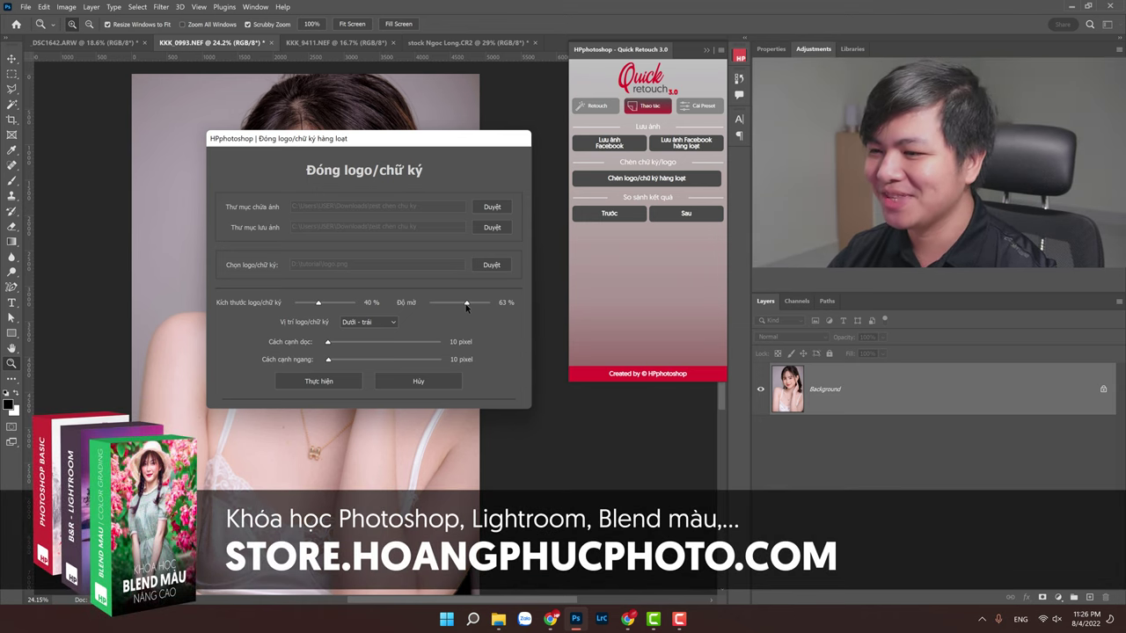
{"action": "left_click_drag", "start_coordinate": [461, 306], "coordinate": [458, 304]}
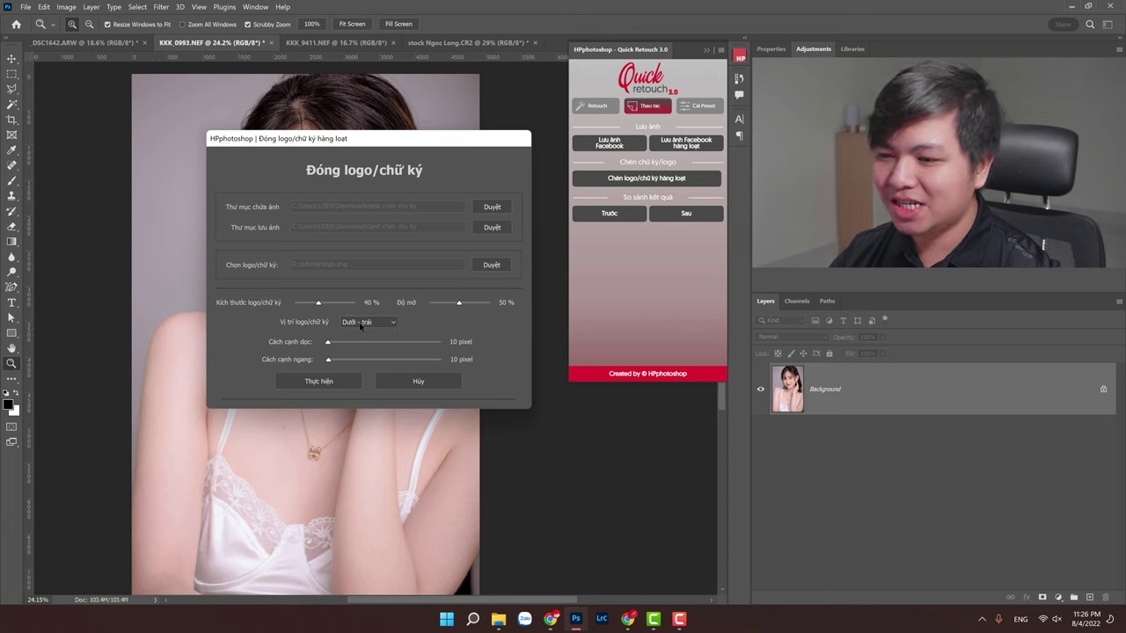
Step: Keep the logo at Dưới - trái with 41 and 40 pixel edge margins
{"action": "left_click", "coordinate": [359, 327]}
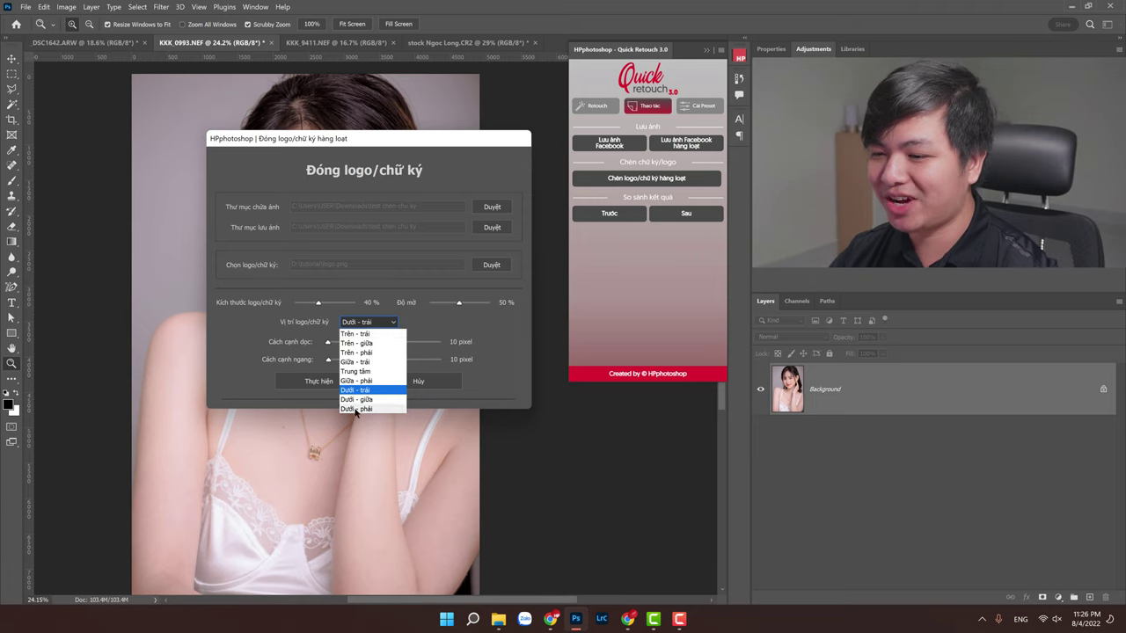
{"action": "left_click", "coordinate": [359, 390]}
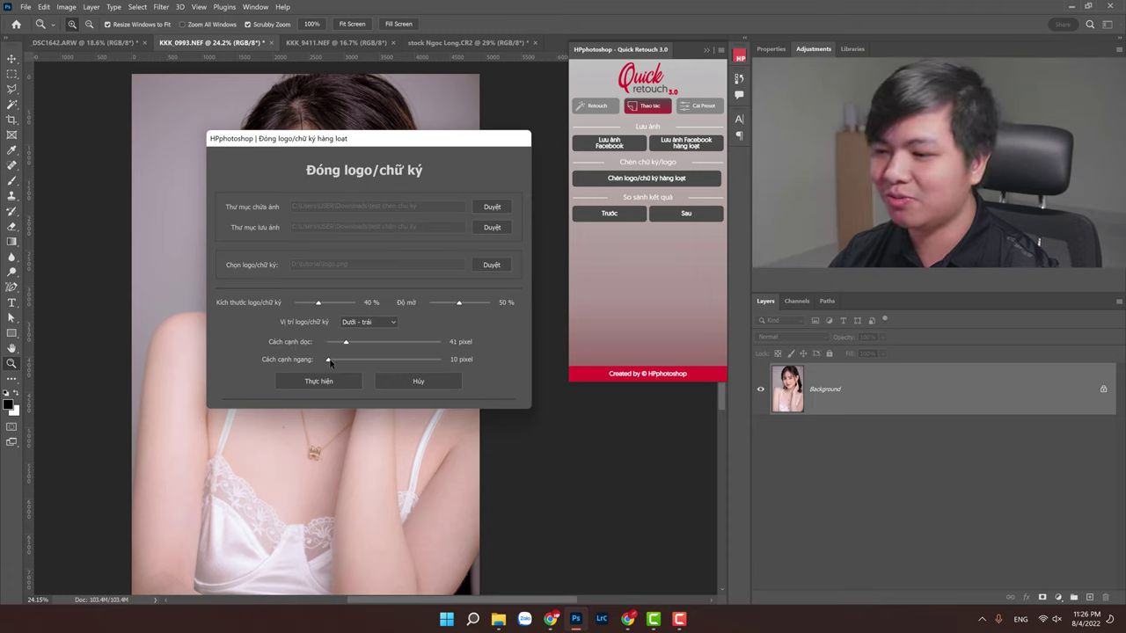
{"action": "left_click_drag", "start_coordinate": [338, 361], "coordinate": [346, 361]}
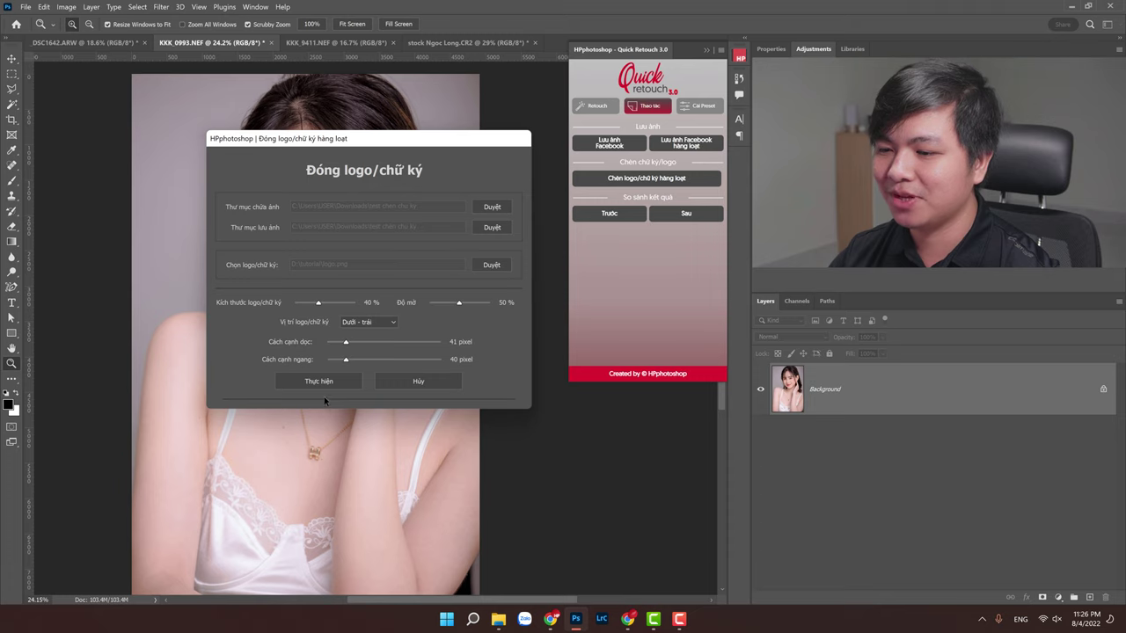
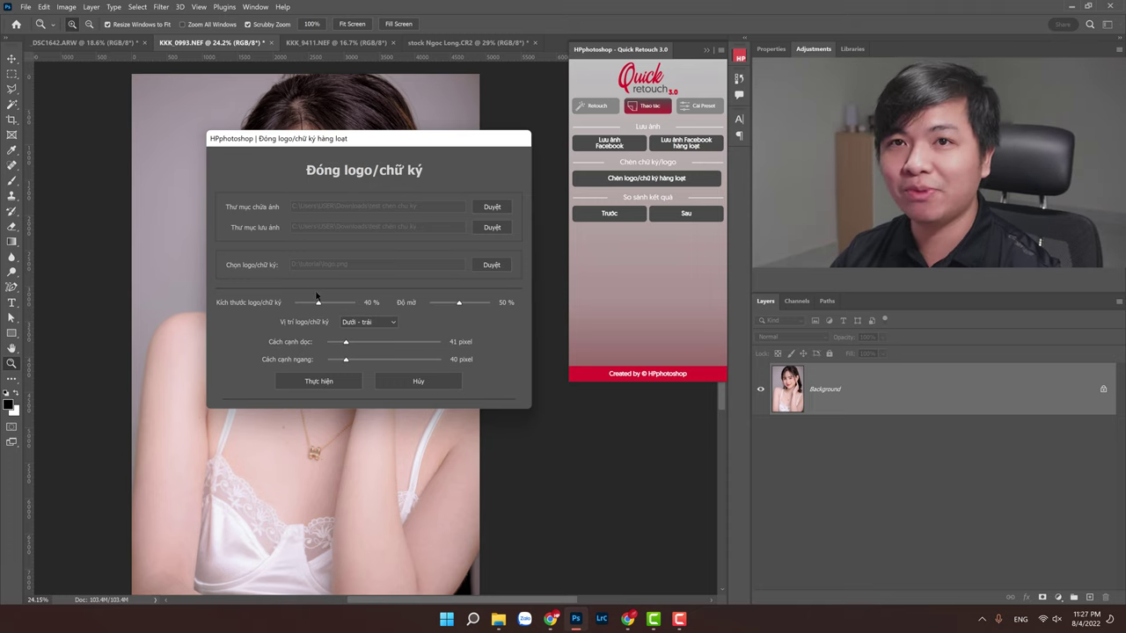
Step: Stamp the logo onto the test folder's photos and open the stamped JPG to inspect it
{"action": "left_click", "coordinate": [322, 384]}
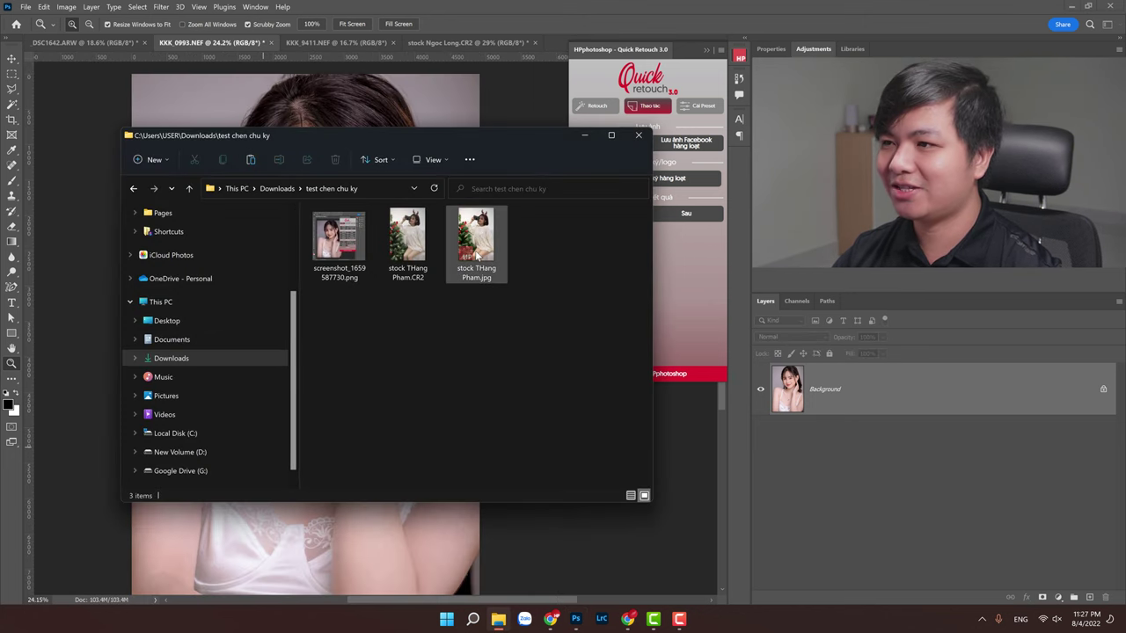
{"action": "left_click", "coordinate": [465, 280]}
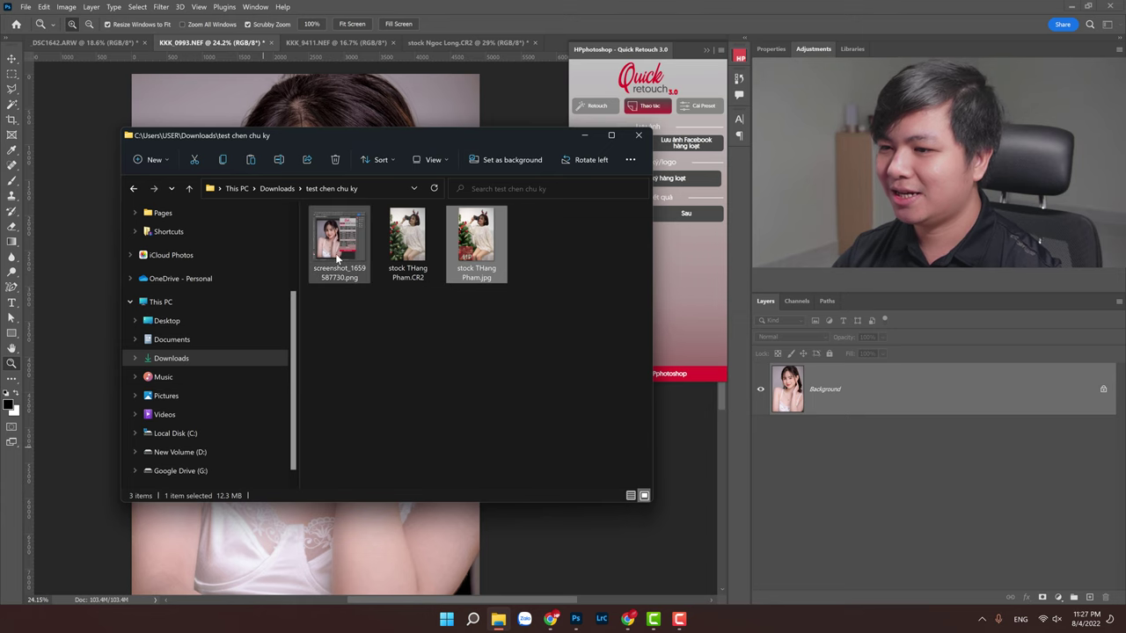
{"action": "left_click", "coordinate": [452, 308]}
{"action": "double_click", "coordinate": [489, 250]}
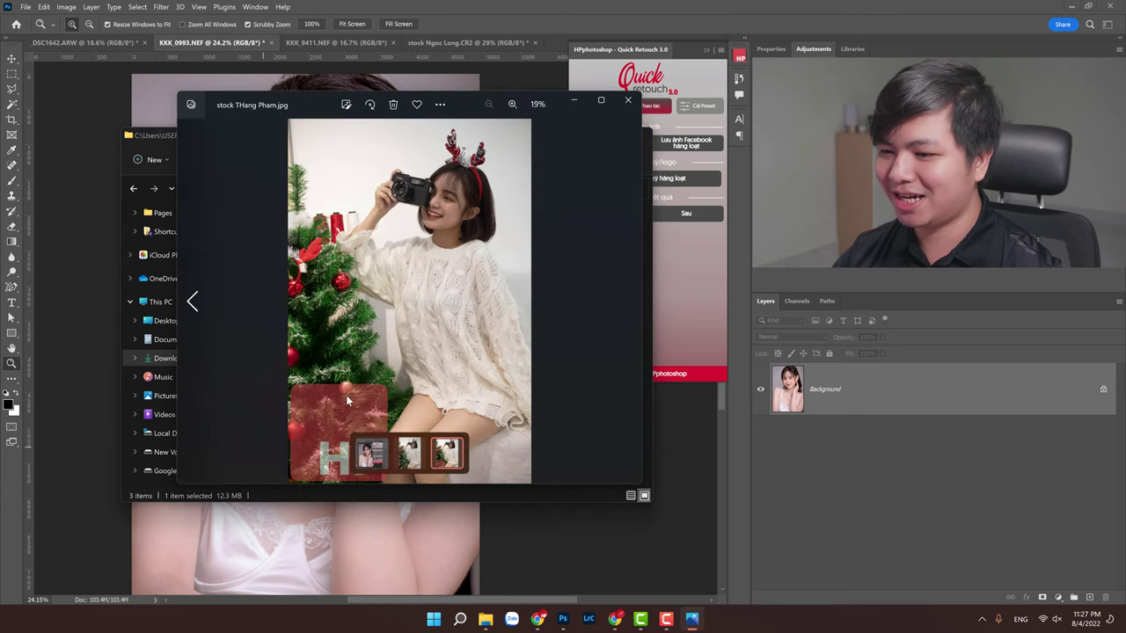
Step: Return to batch logo stamping, set to 15% size, 50% opacity, bottom-left placement
{"action": "left_click", "coordinate": [627, 102]}
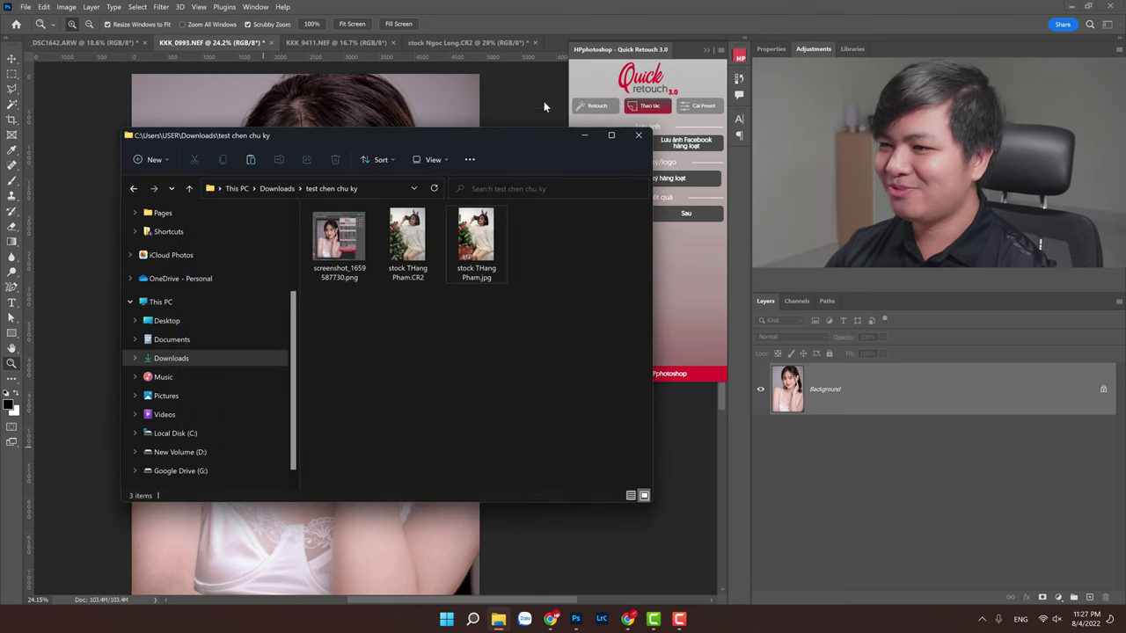
{"action": "left_click", "coordinate": [571, 7]}
{"action": "left_click", "coordinate": [669, 179]}
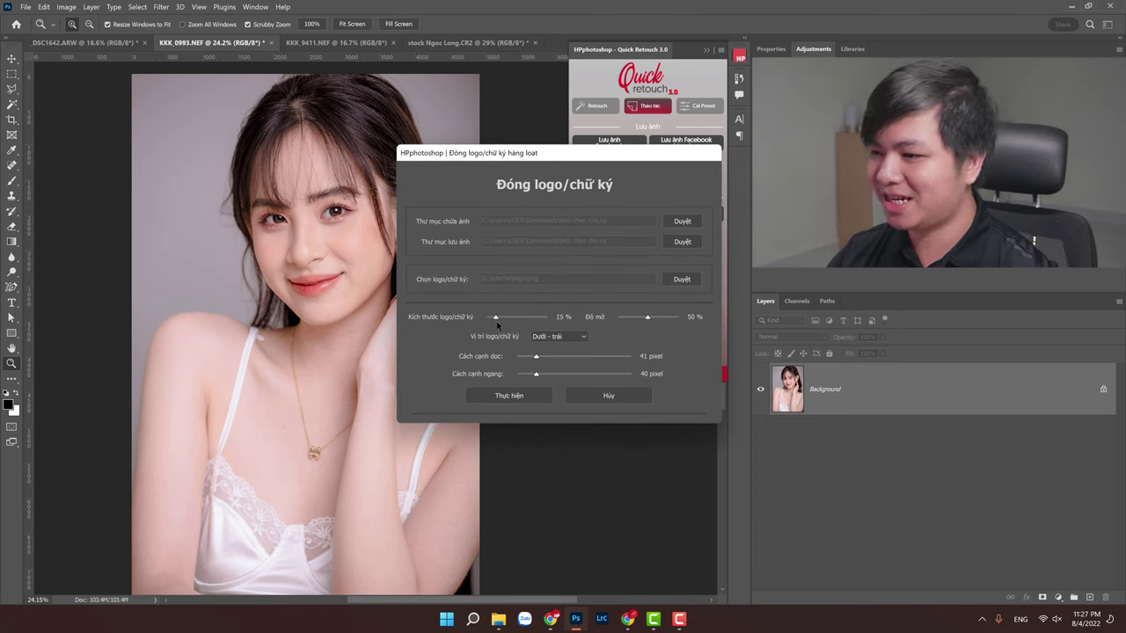
Step: Shrink the logo size, re-stamp the photos, and check the stamped JPG in Photos
{"action": "left_click_drag", "start_coordinate": [519, 153], "coordinate": [424, 134]}
{"action": "left_click", "coordinate": [413, 377]}
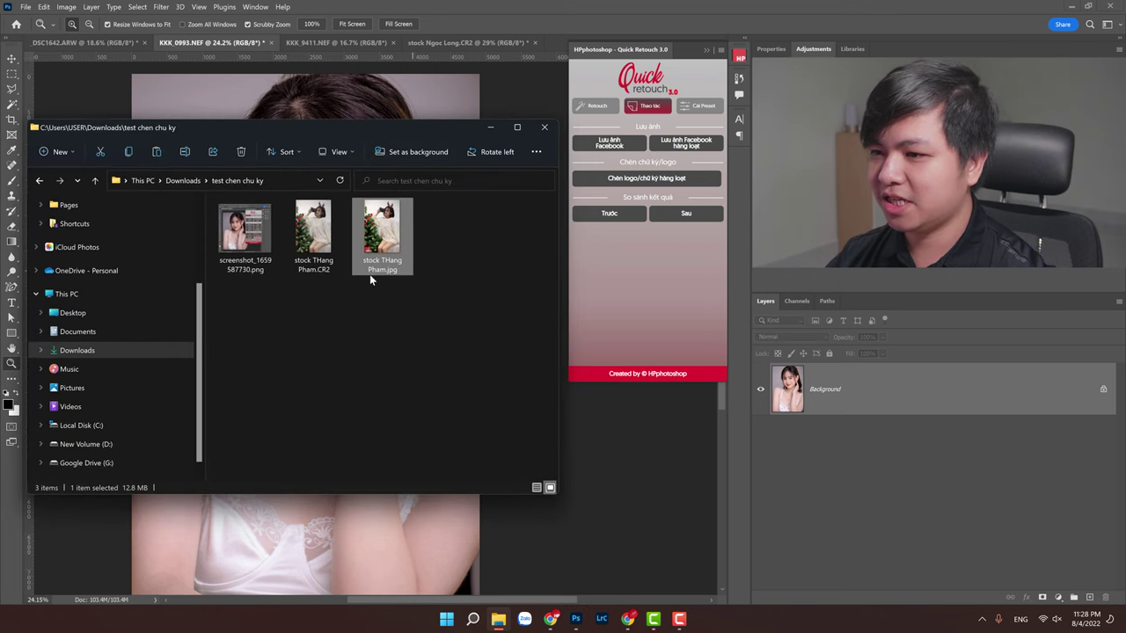
{"action": "double_click", "coordinate": [374, 264]}
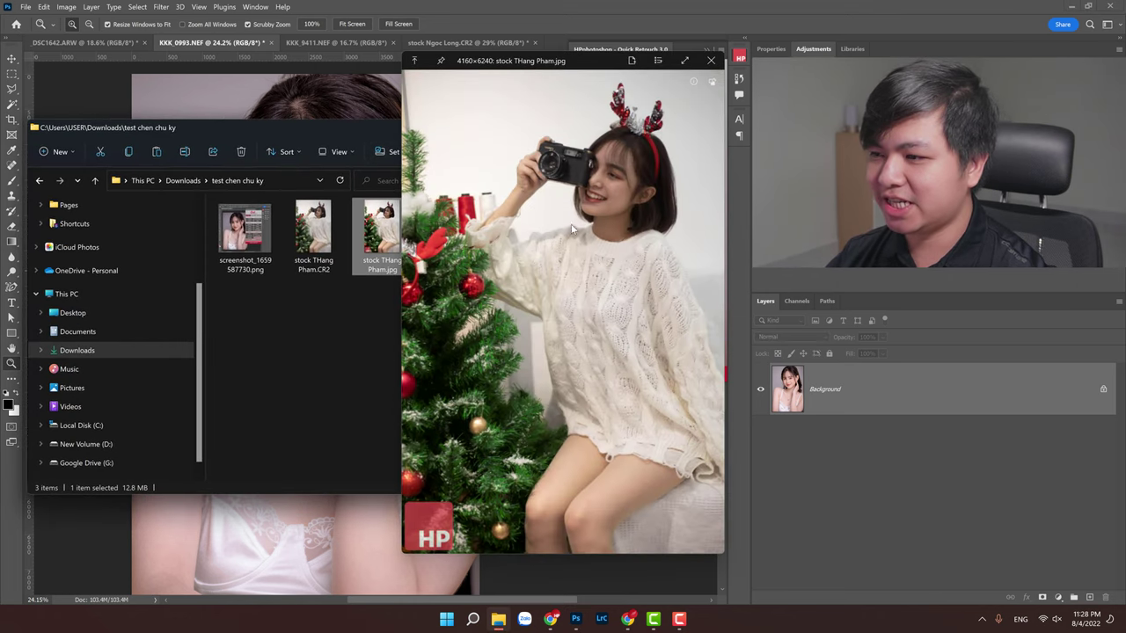
{"action": "mouse_move", "coordinate": [599, 56]}
{"action": "left_mouse_down"}
{"action": "mouse_move", "coordinate": [404, 40]}
{"action": "mouse_move", "coordinate": [490, 42]}
{"action": "left_mouse_up"}
{"action": "left_click", "coordinate": [616, 37]}
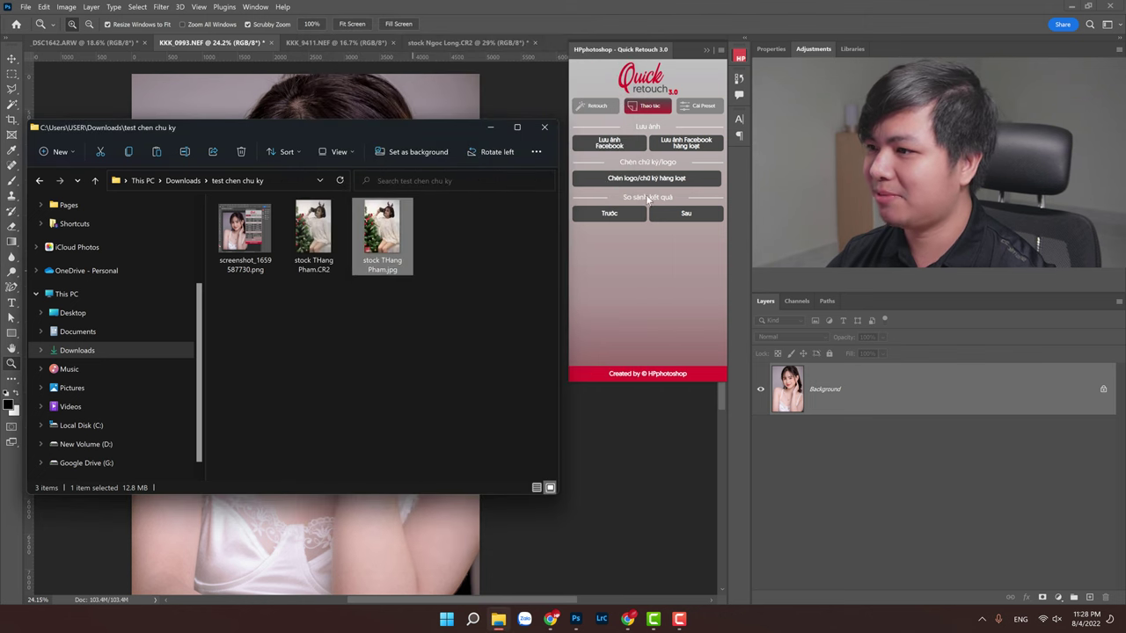
{"action": "left_click", "coordinate": [647, 199]}
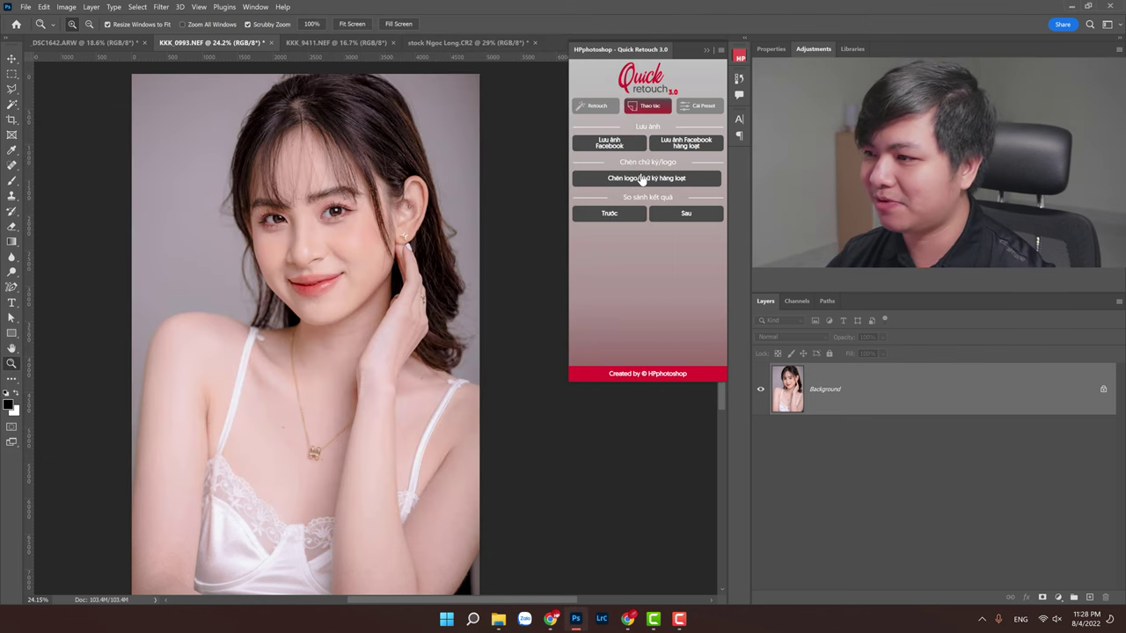
{"action": "left_click", "coordinate": [643, 178]}
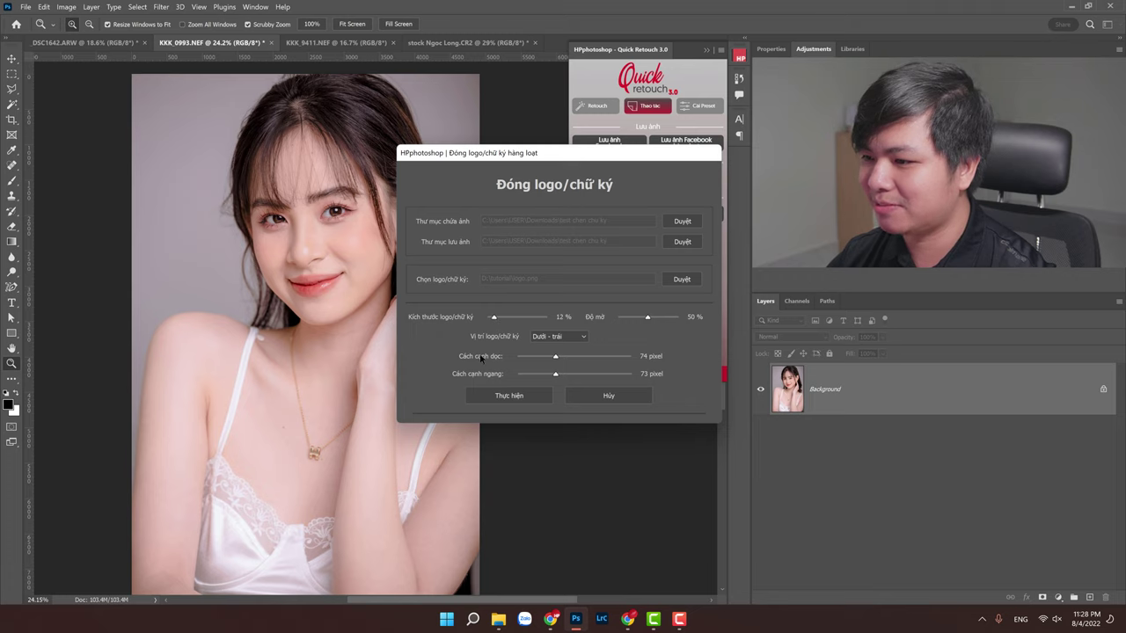
{"action": "left_click", "coordinate": [519, 397]}
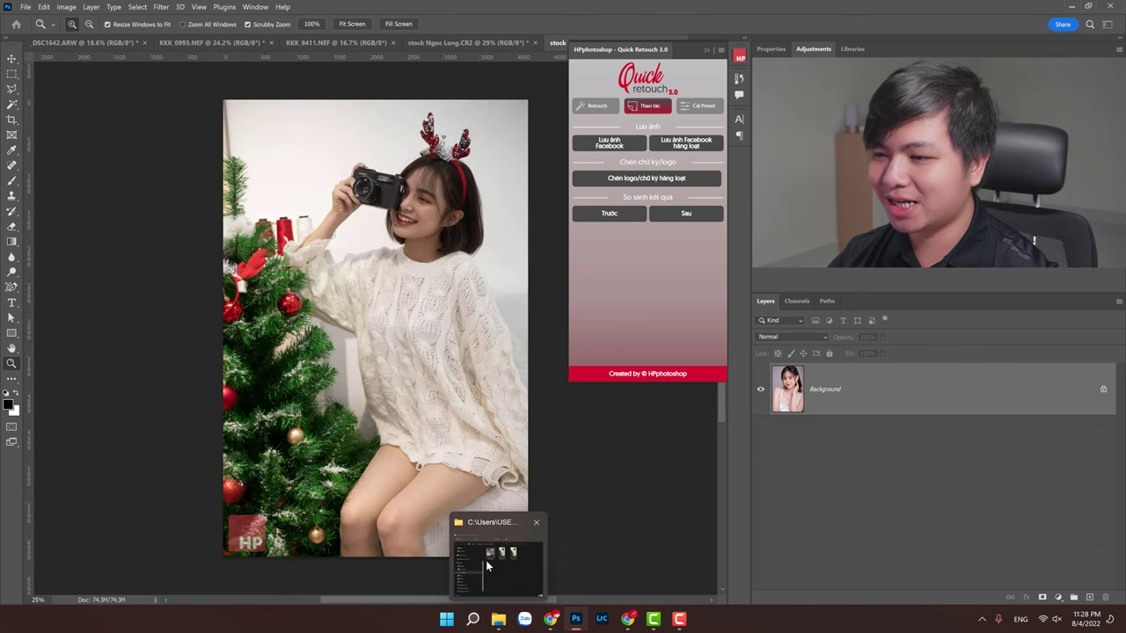
{"action": "left_click", "coordinate": [485, 560]}
{"action": "left_click", "coordinate": [229, 271]}
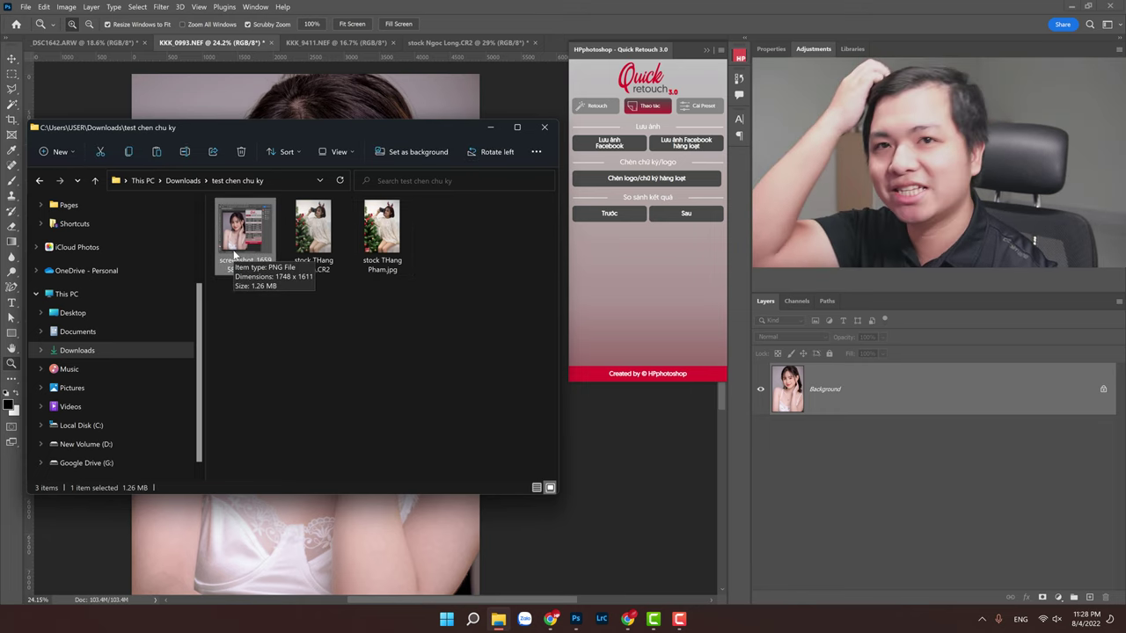
{"action": "double_click", "coordinate": [378, 271]}
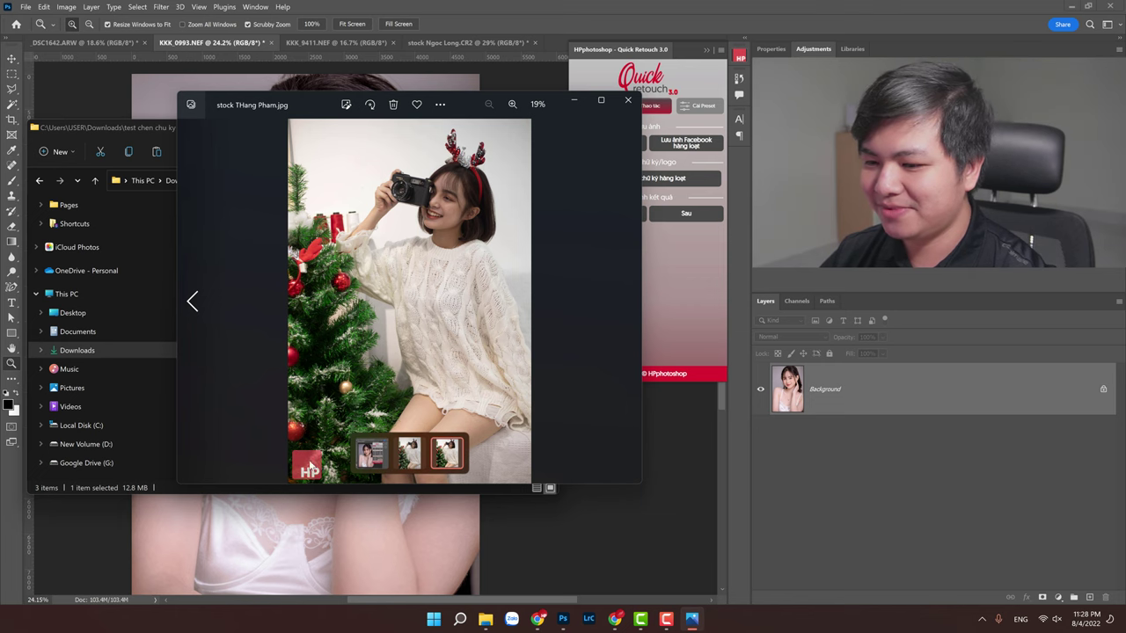
{"action": "left_click", "coordinate": [627, 100]}
{"action": "left_click", "coordinate": [313, 231]}
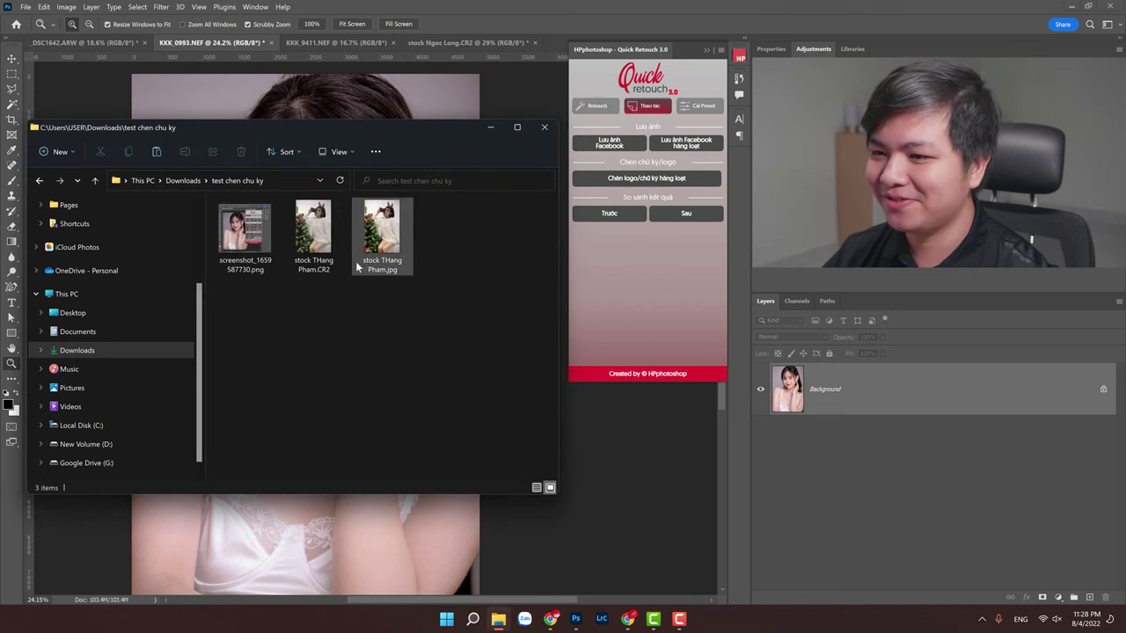
{"action": "left_click", "coordinate": [525, 21]}
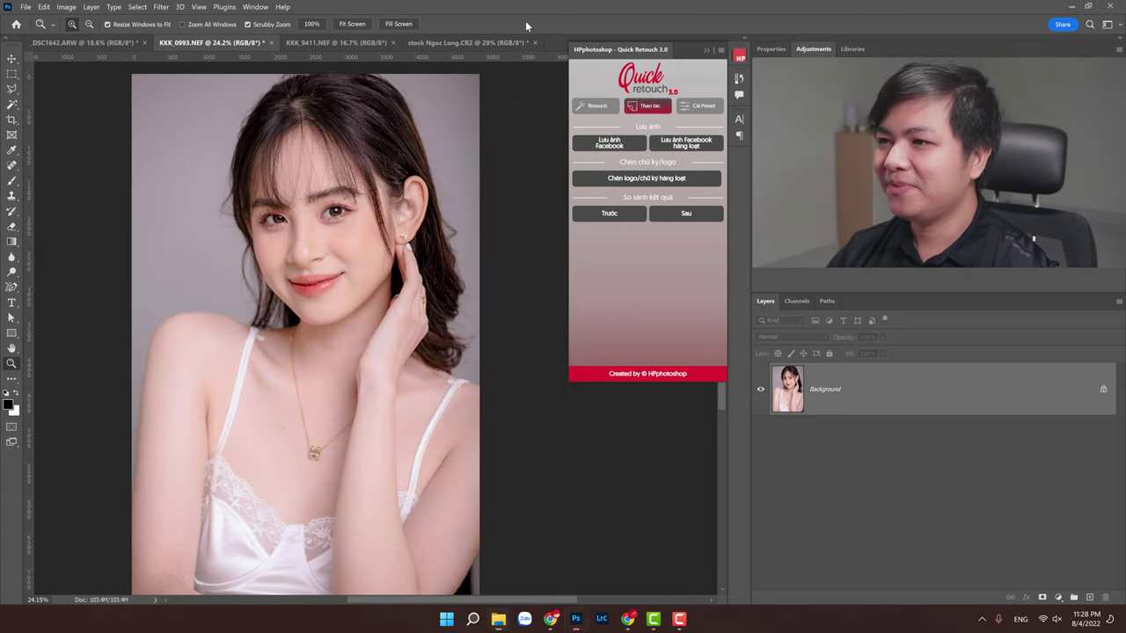
Step: Switch Quick Retouch to preset installation and browse to D:\Downloads\New folder
{"action": "left_click", "coordinate": [691, 108]}
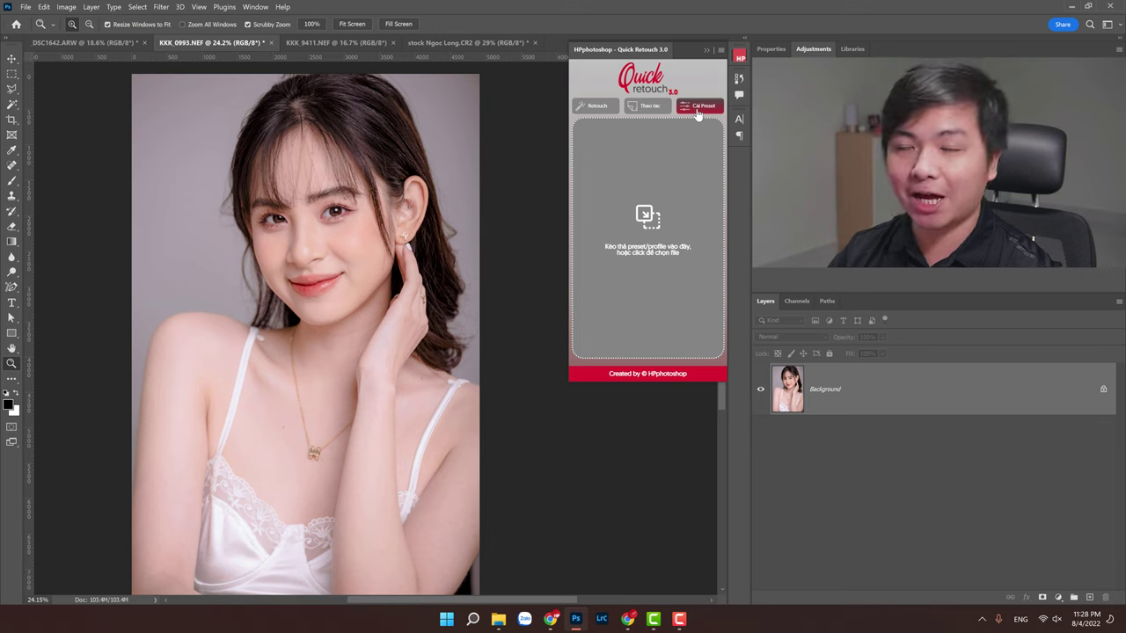
{"action": "left_click", "coordinate": [647, 254]}
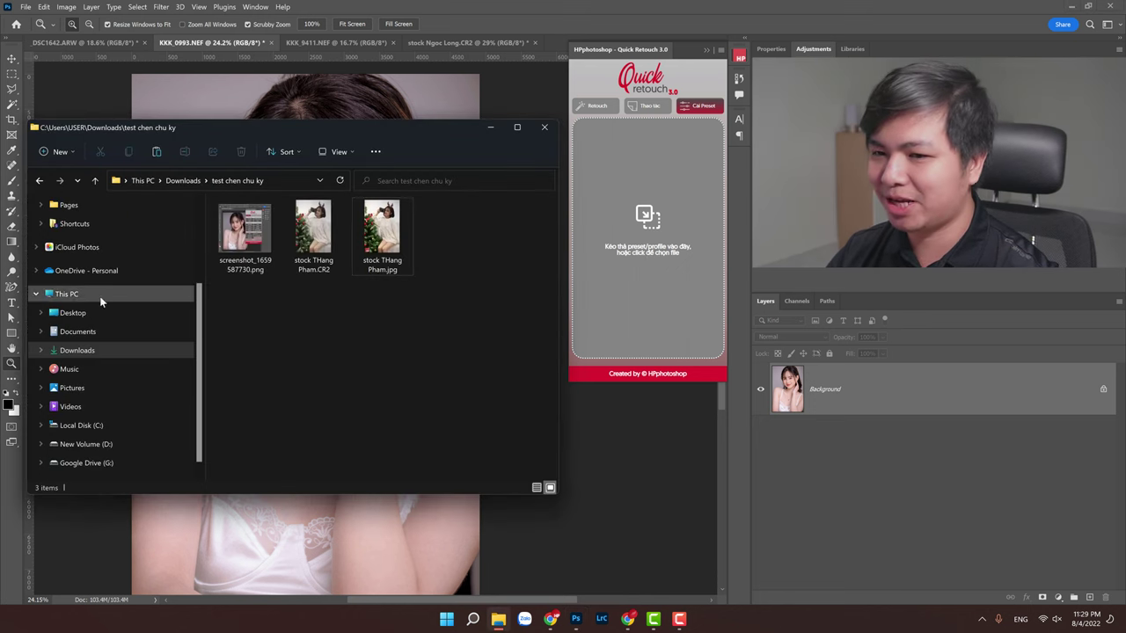
{"action": "left_click", "coordinate": [86, 444]}
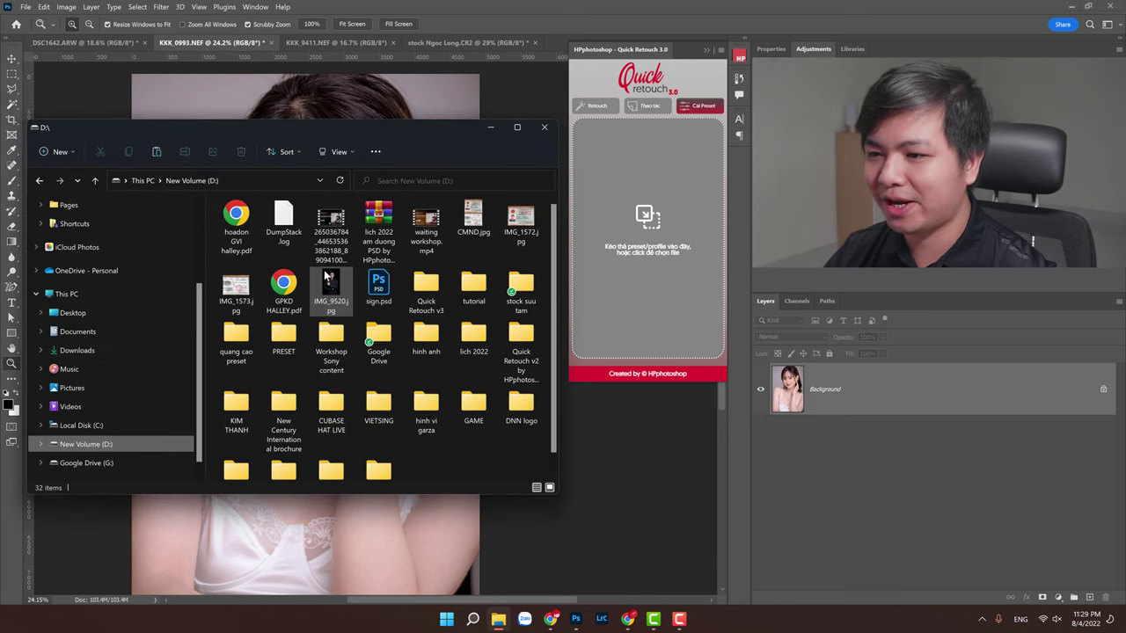
{"action": "left_click", "coordinate": [78, 350]}
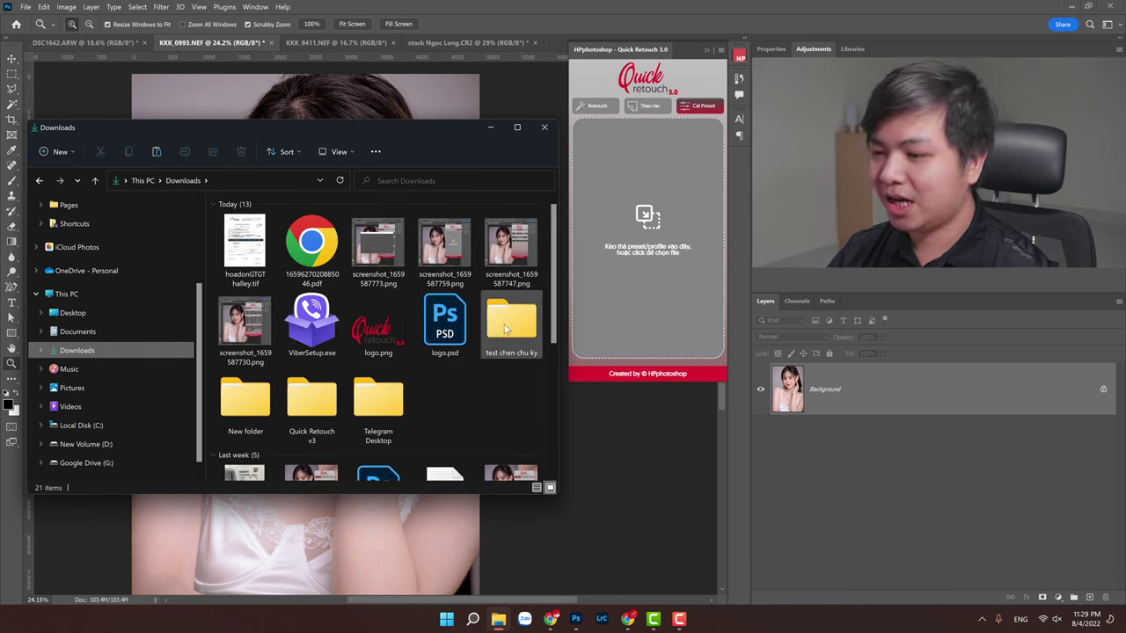
{"action": "left_click", "coordinate": [264, 407]}
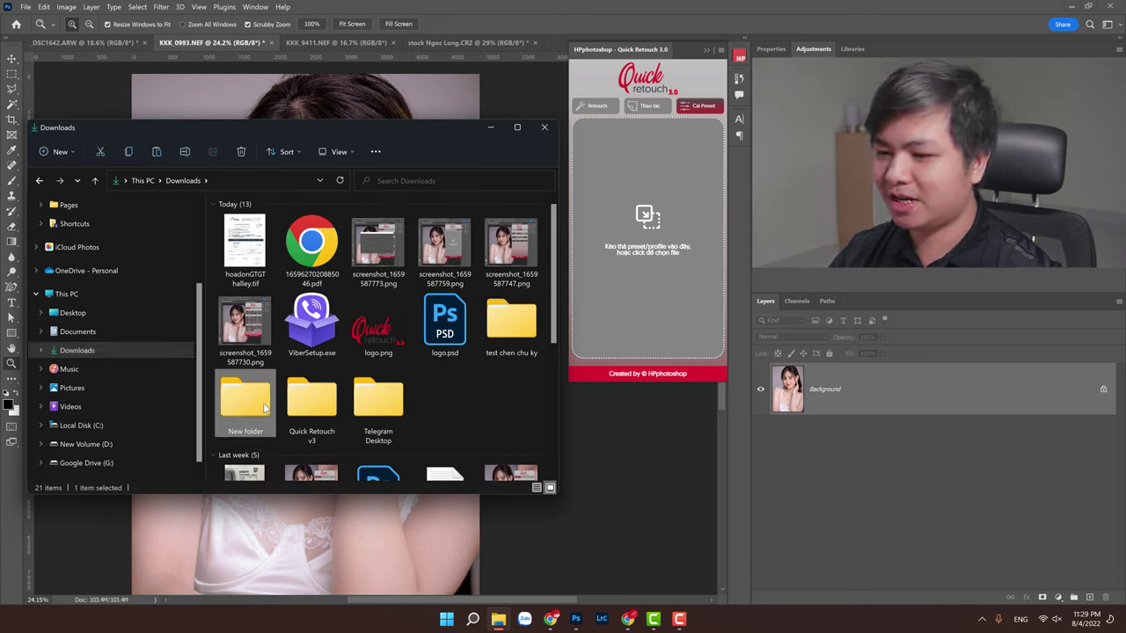
{"action": "double_click", "coordinate": [264, 406]}
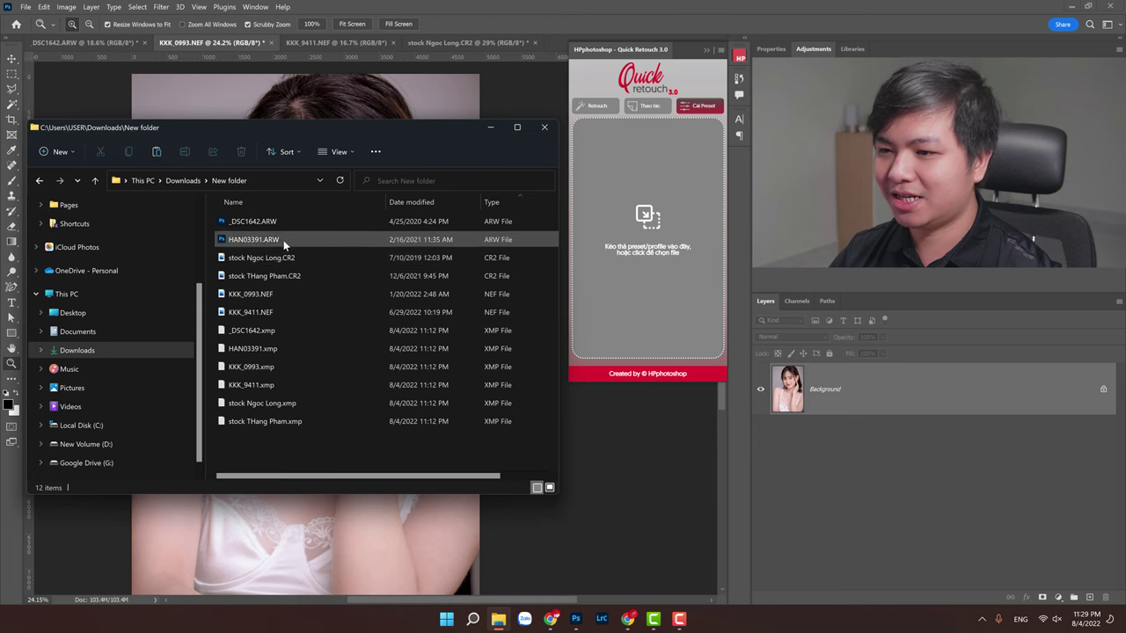
Step: Install KKK_9411.xmp as a preset by dropping it onto the Quick Retouch panel
{"action": "left_click", "coordinate": [550, 488]}
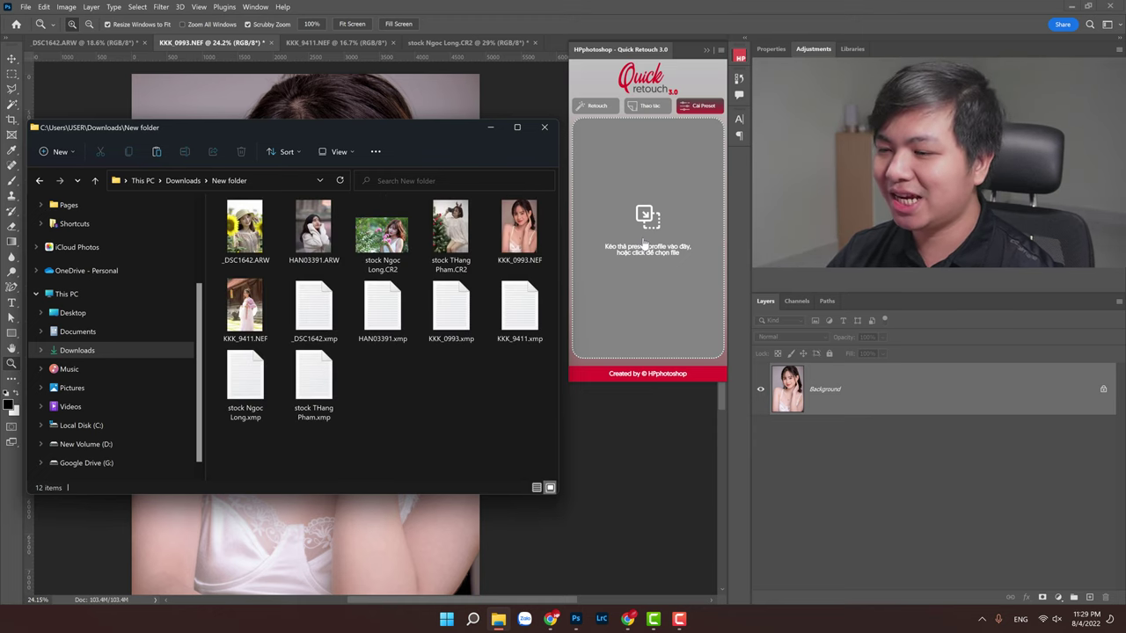
{"action": "left_click_drag", "start_coordinate": [399, 129], "coordinate": [354, 111]}
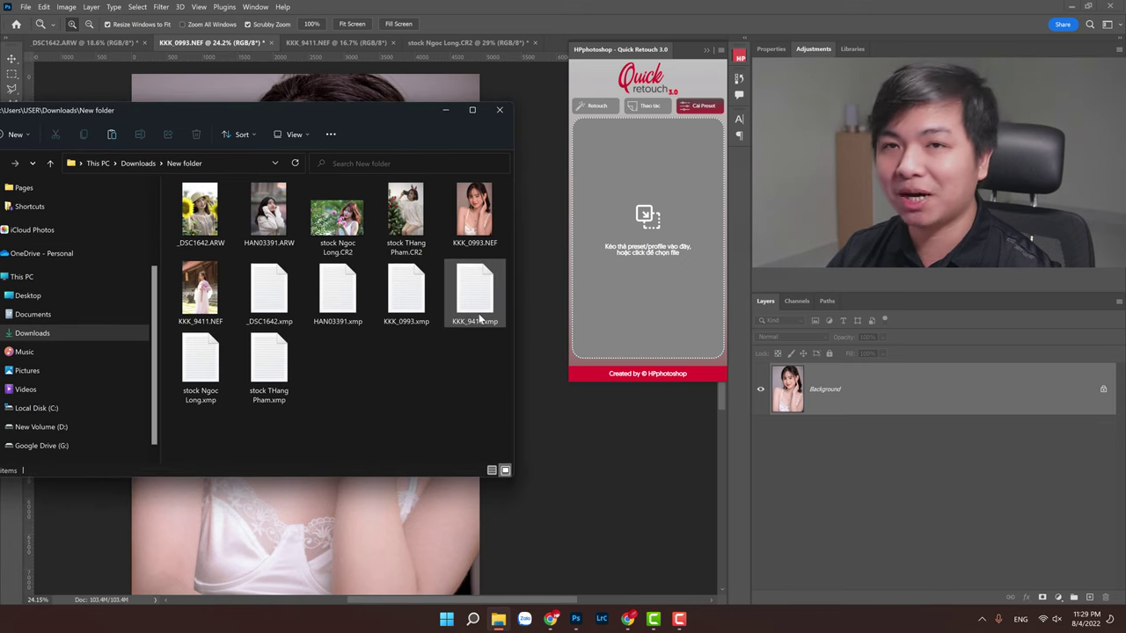
{"action": "left_click_drag", "start_coordinate": [485, 323], "coordinate": [639, 243]}
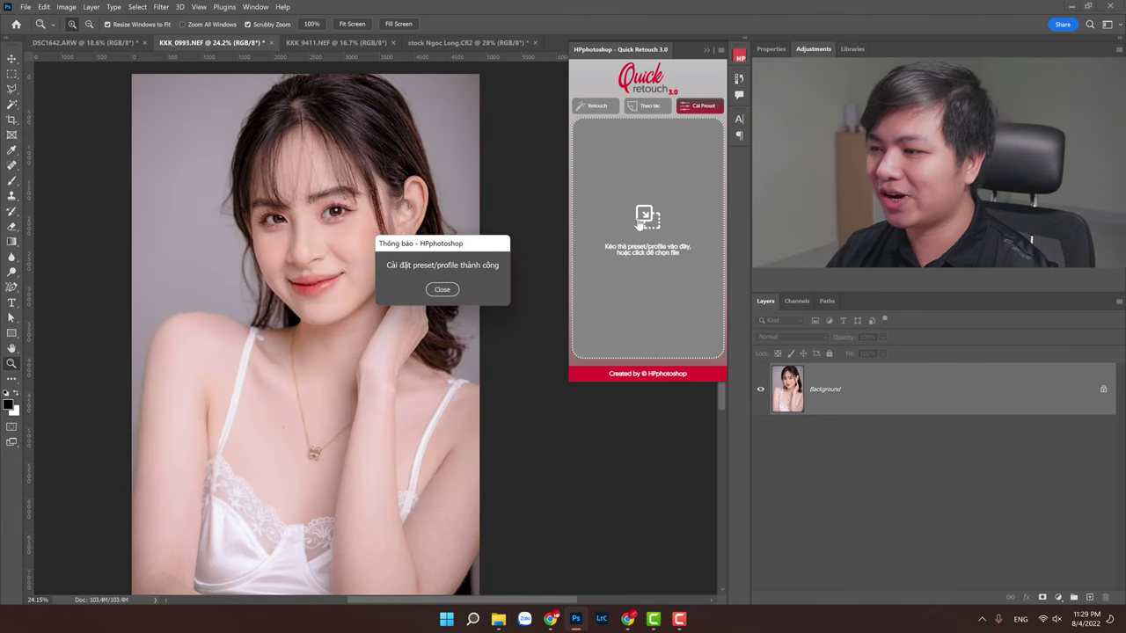
{"action": "left_click", "coordinate": [442, 289]}
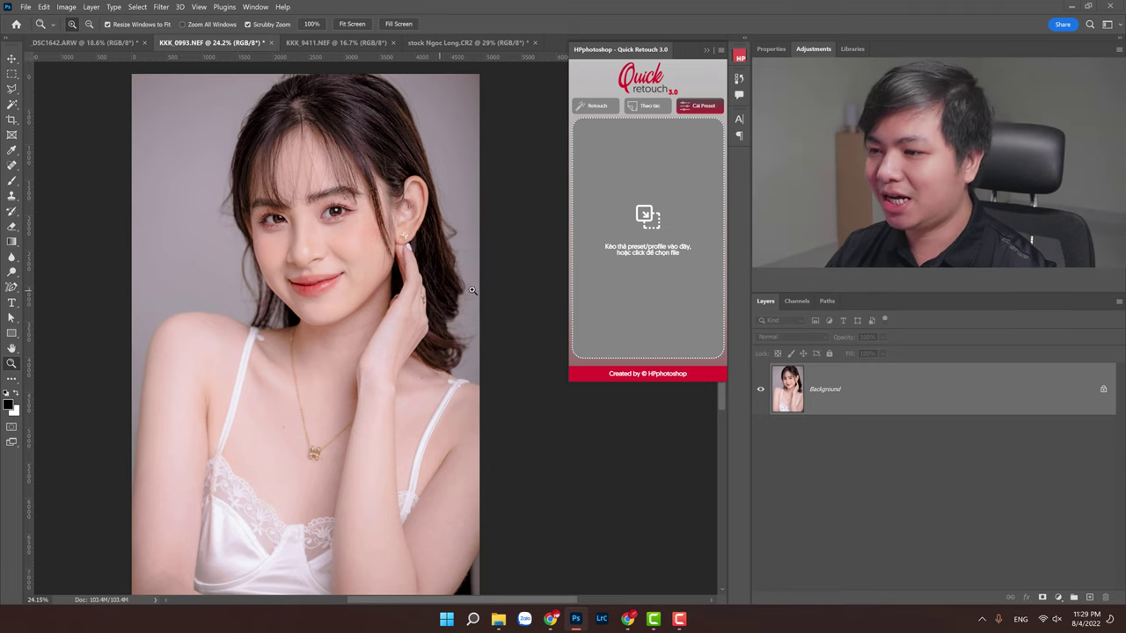
{"action": "left_click", "coordinate": [161, 6]}
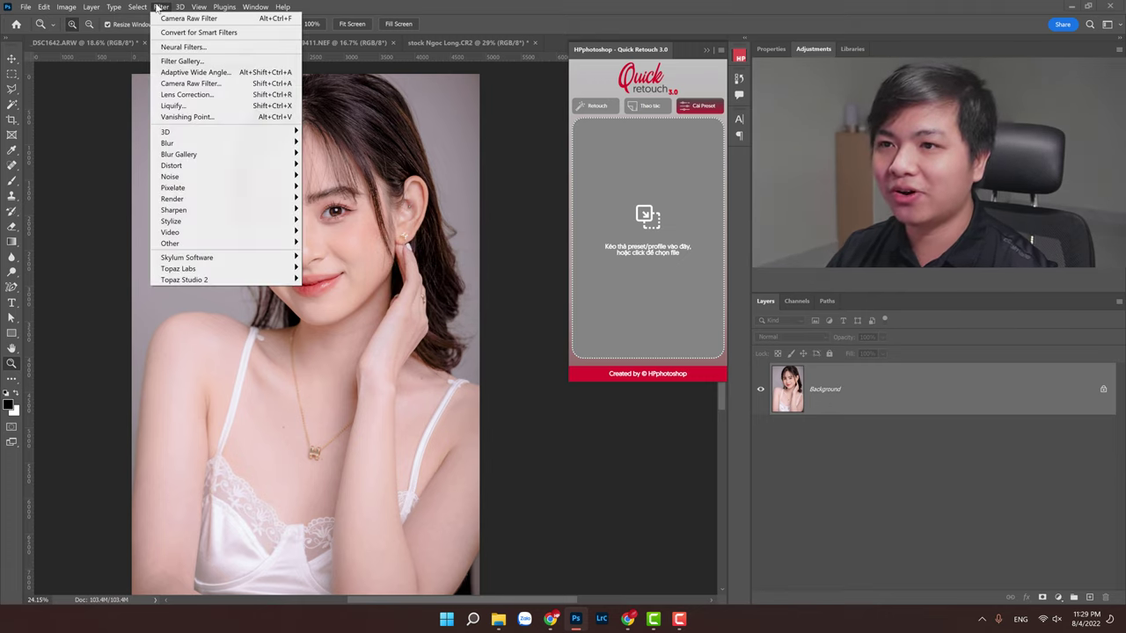
{"action": "left_click", "coordinate": [193, 87]}
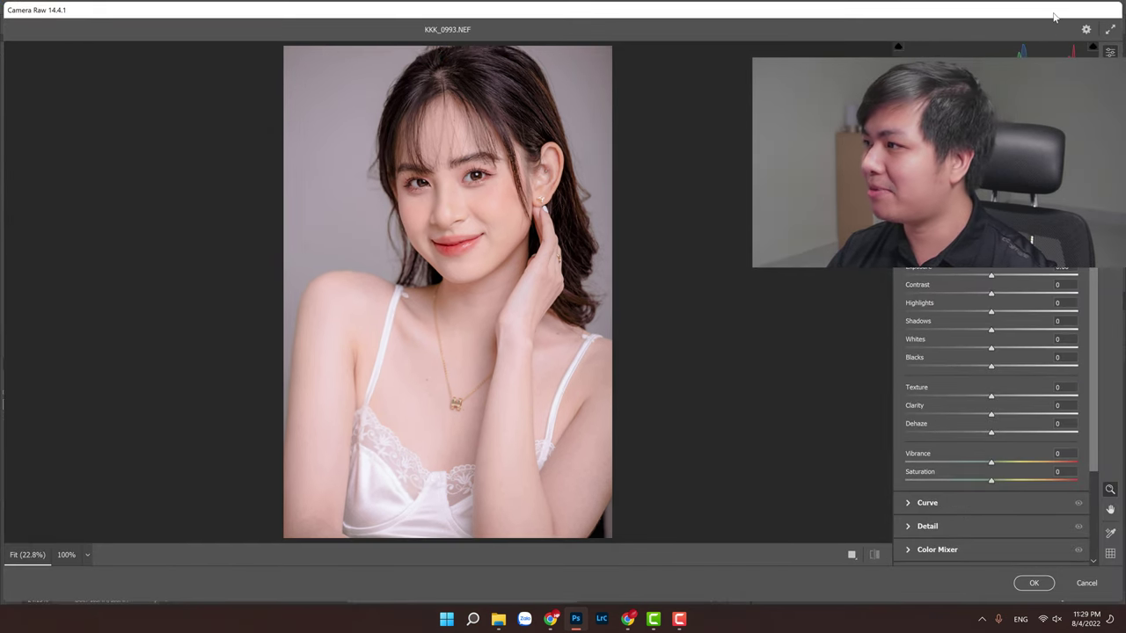
{"action": "left_click", "coordinate": [1055, 17]}
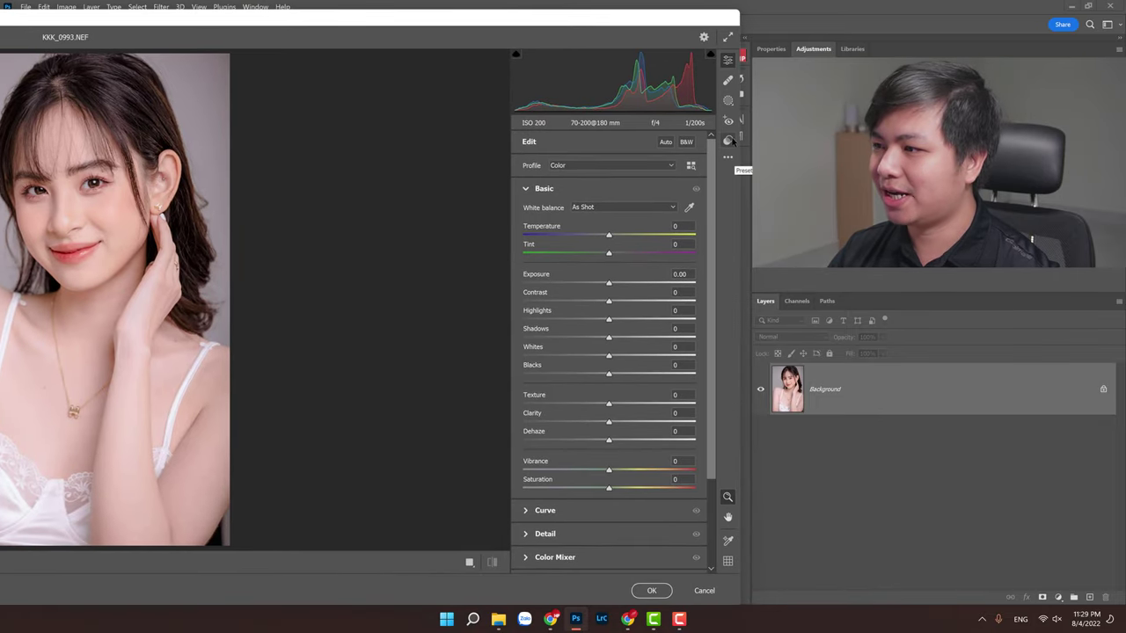
{"action": "left_click", "coordinate": [726, 142]}
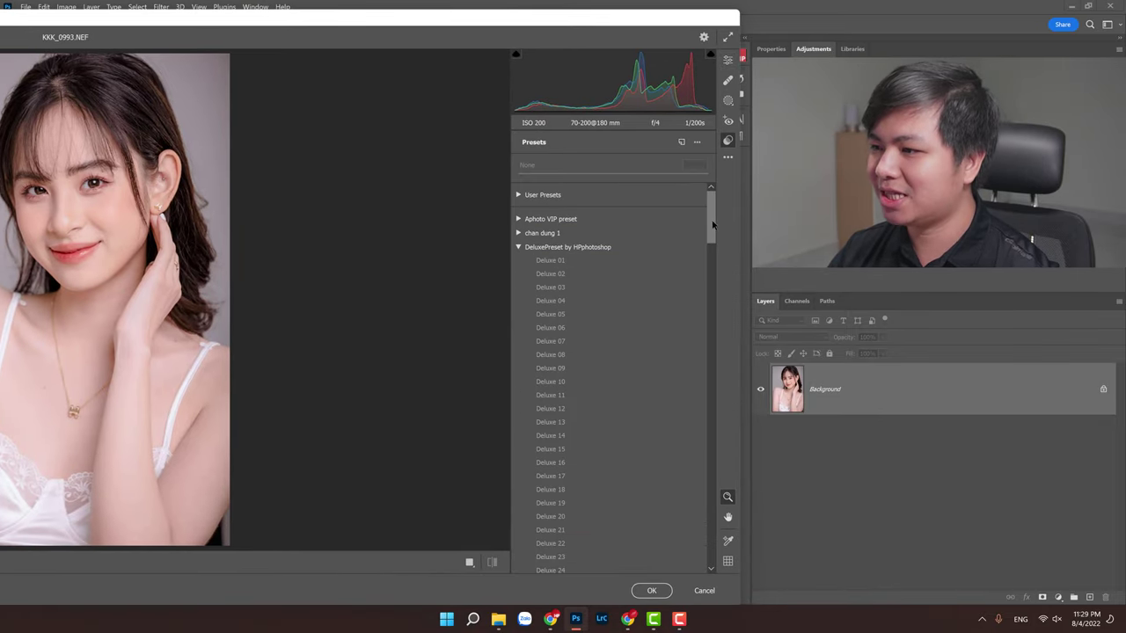
{"action": "scroll", "coordinate": [732, 475], "scroll_direction": "down", "scroll_amount": 10}
{"action": "scroll", "coordinate": [732, 475], "scroll_direction": "down", "scroll_amount": 10}
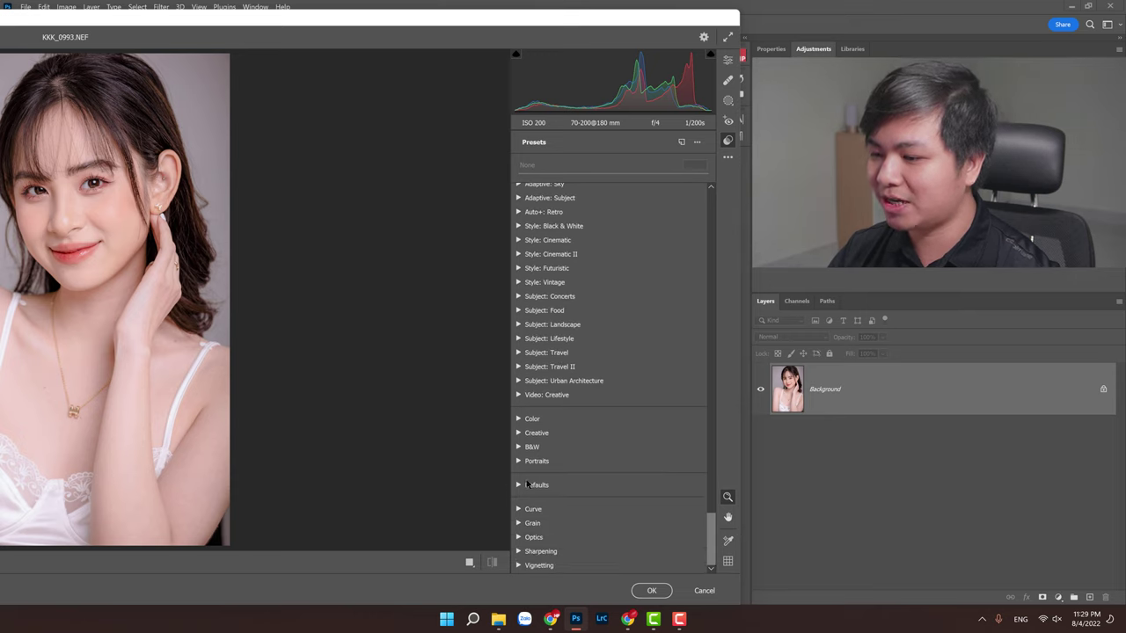
{"action": "scroll", "coordinate": [528, 493], "scroll_direction": "up", "scroll_amount": 5}
{"action": "scroll", "coordinate": [554, 528], "scroll_direction": "up", "scroll_amount": 5}
{"action": "scroll", "coordinate": [556, 536], "scroll_direction": "up", "scroll_amount": 3}
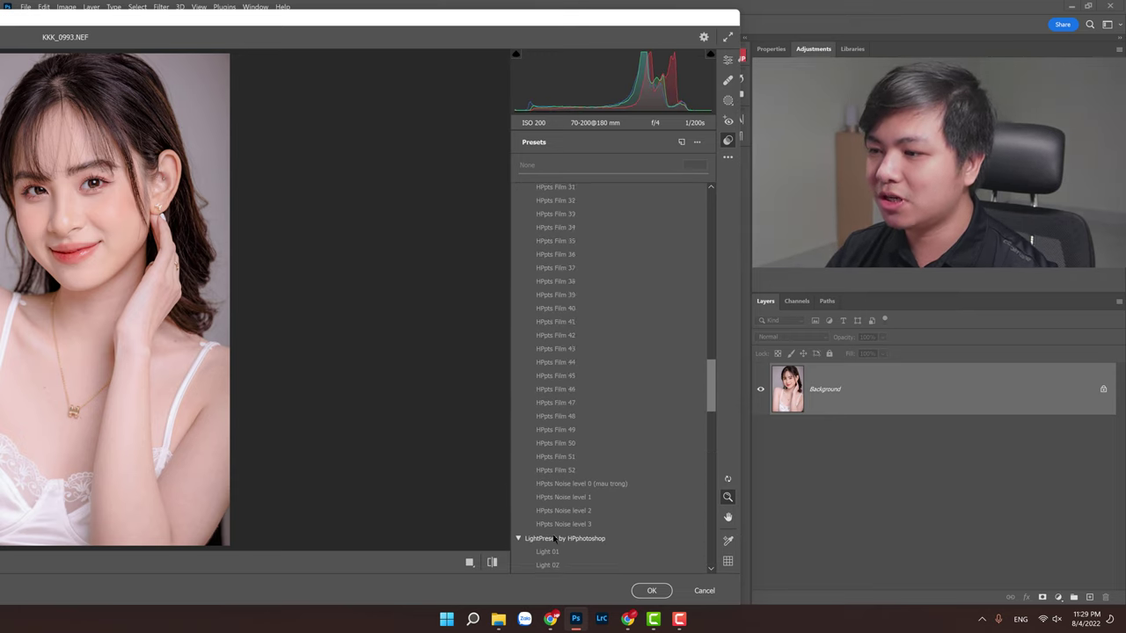
{"action": "scroll", "coordinate": [550, 532], "scroll_direction": "up", "scroll_amount": 5}
{"action": "scroll", "coordinate": [616, 440], "scroll_direction": "up", "scroll_amount": 10}
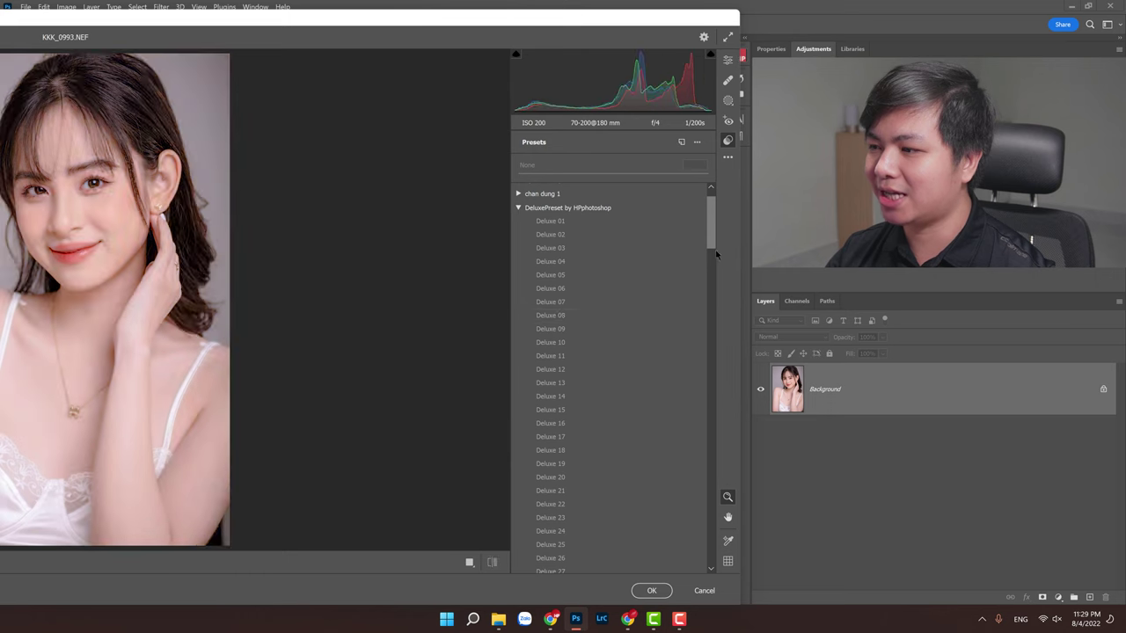
{"action": "scroll", "coordinate": [668, 213], "scroll_direction": "up", "scroll_amount": 3}
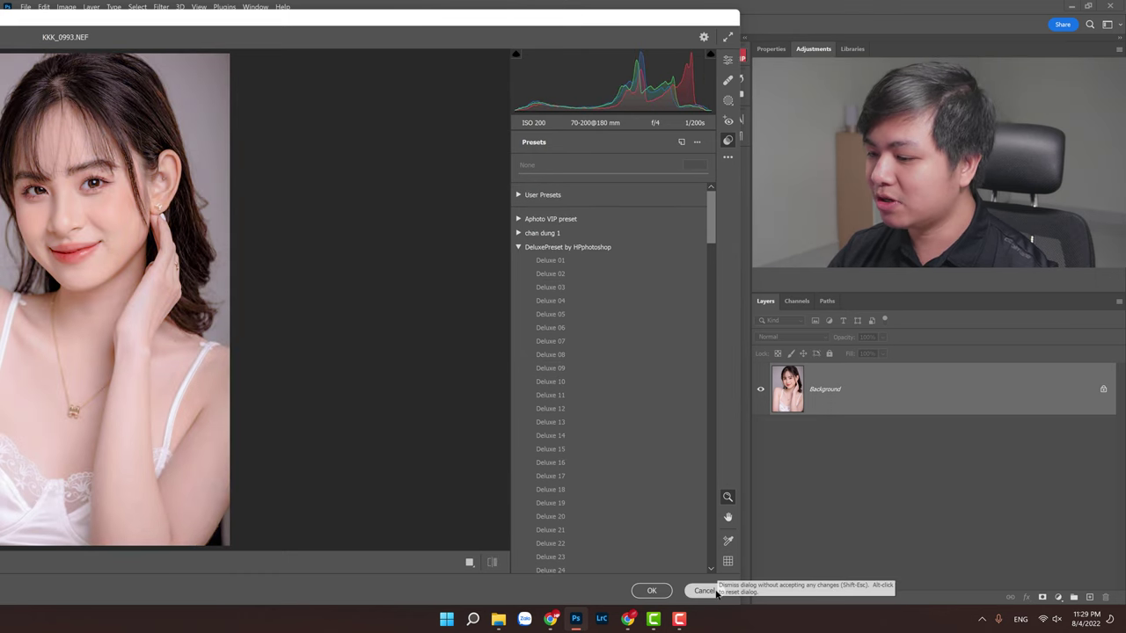
{"action": "left_click", "coordinate": [540, 248]}
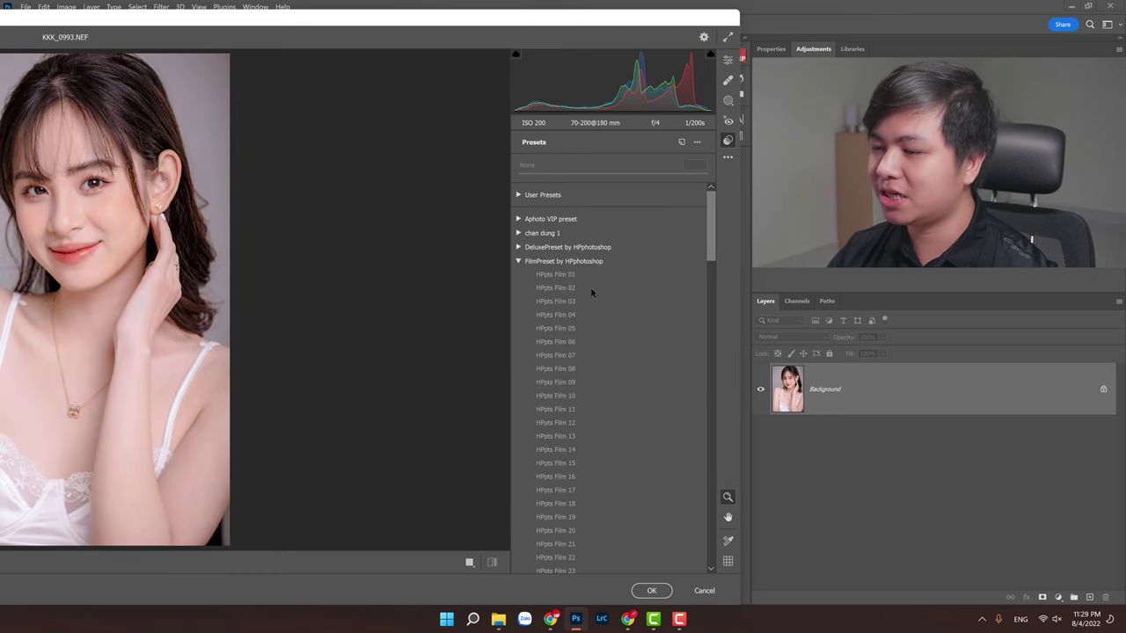
{"action": "left_click", "coordinate": [705, 590]}
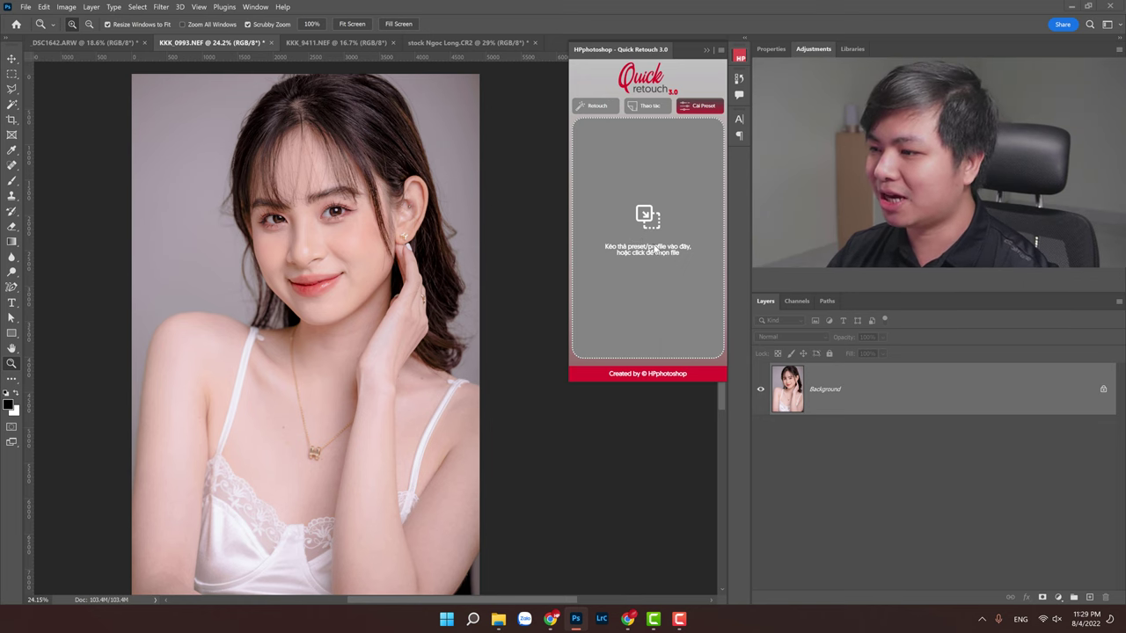
{"action": "left_click", "coordinate": [655, 250]}
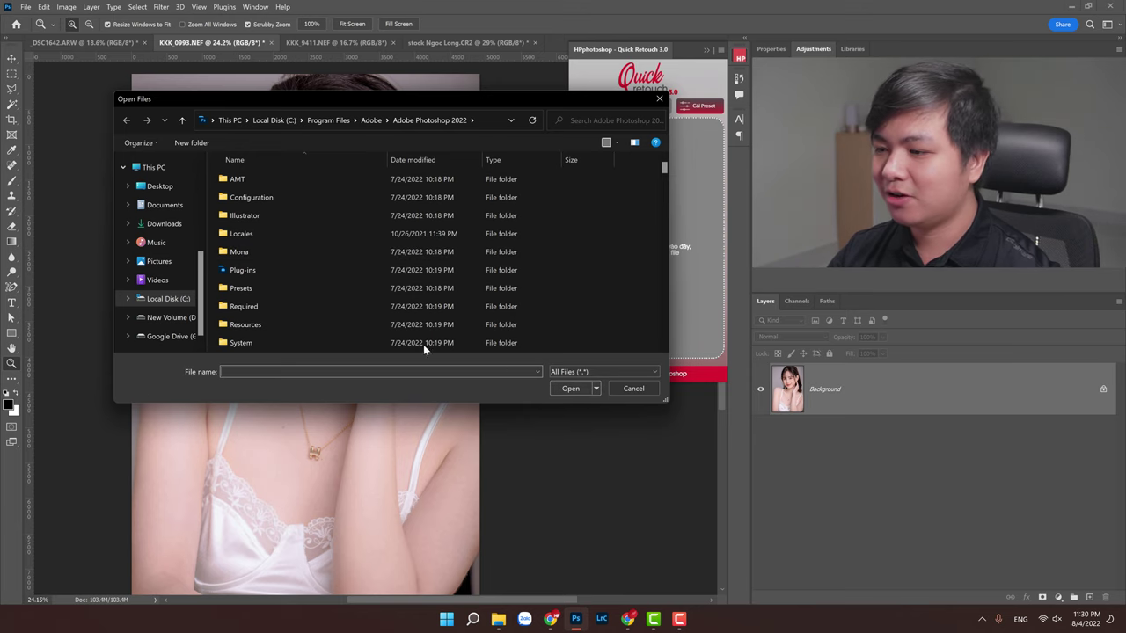
{"action": "scroll", "coordinate": [423, 344], "scroll_direction": "down", "scroll_amount": 2}
{"action": "scroll", "coordinate": [423, 344], "scroll_direction": "down", "scroll_amount": 1}
{"action": "left_click", "coordinate": [168, 318]}
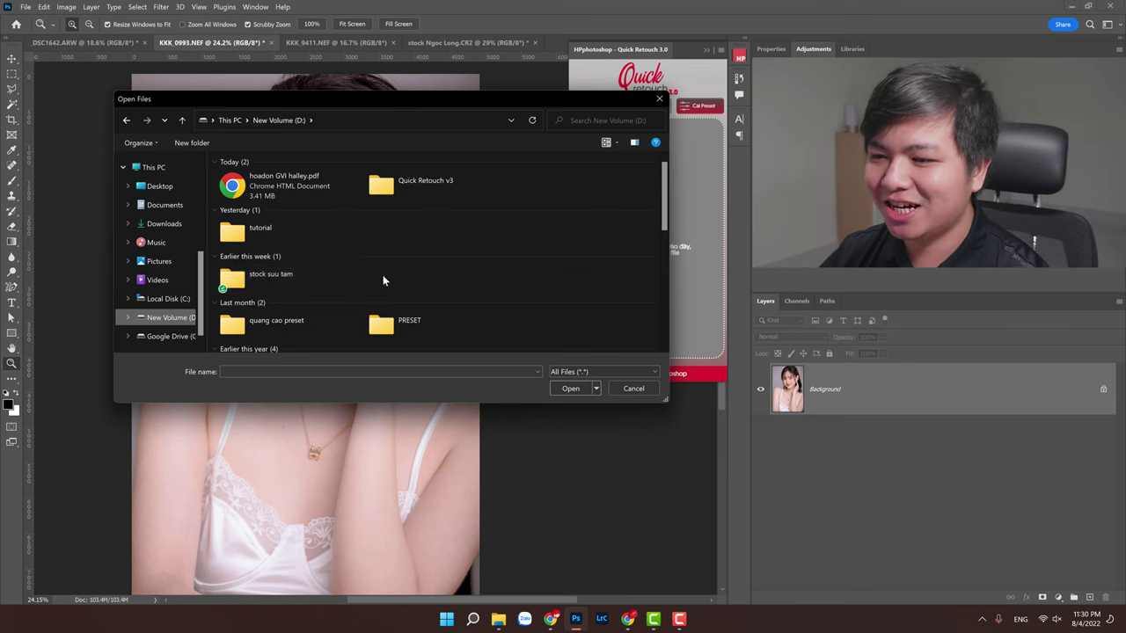
{"action": "double_click", "coordinate": [312, 277]}
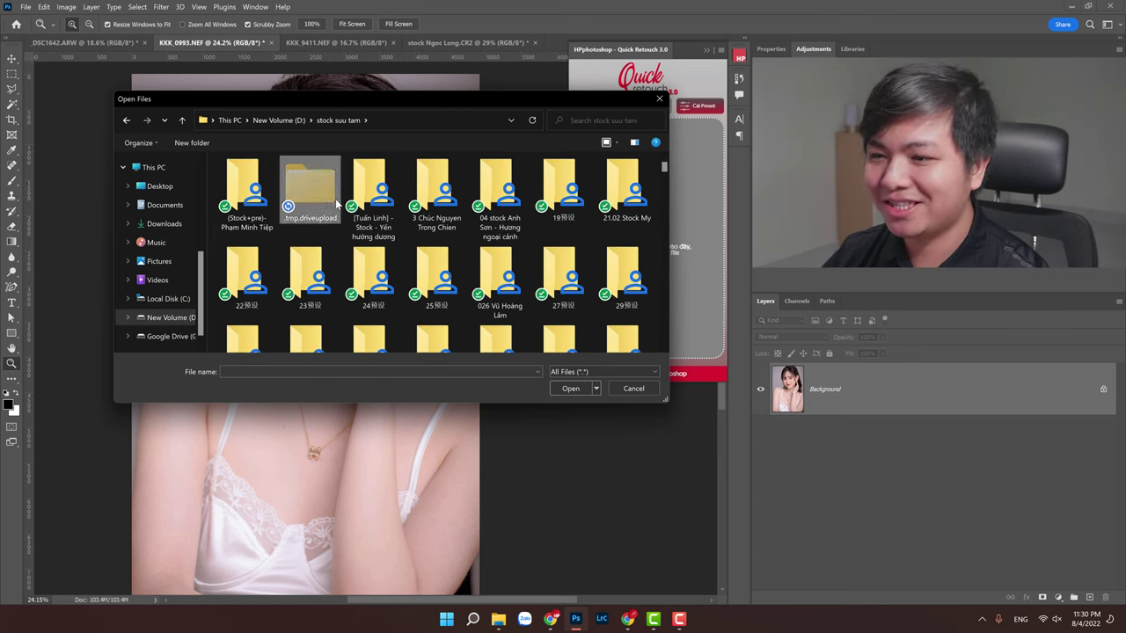
{"action": "double_click", "coordinate": [373, 189]}
{"action": "left_click", "coordinate": [563, 189]}
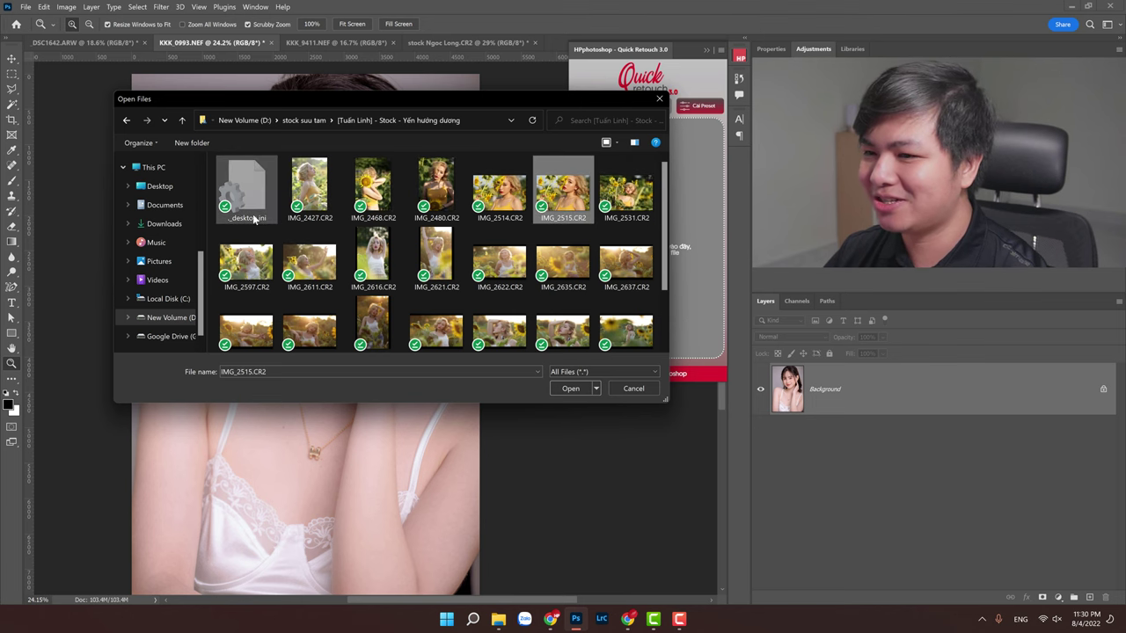
{"action": "left_click", "coordinate": [571, 388]}
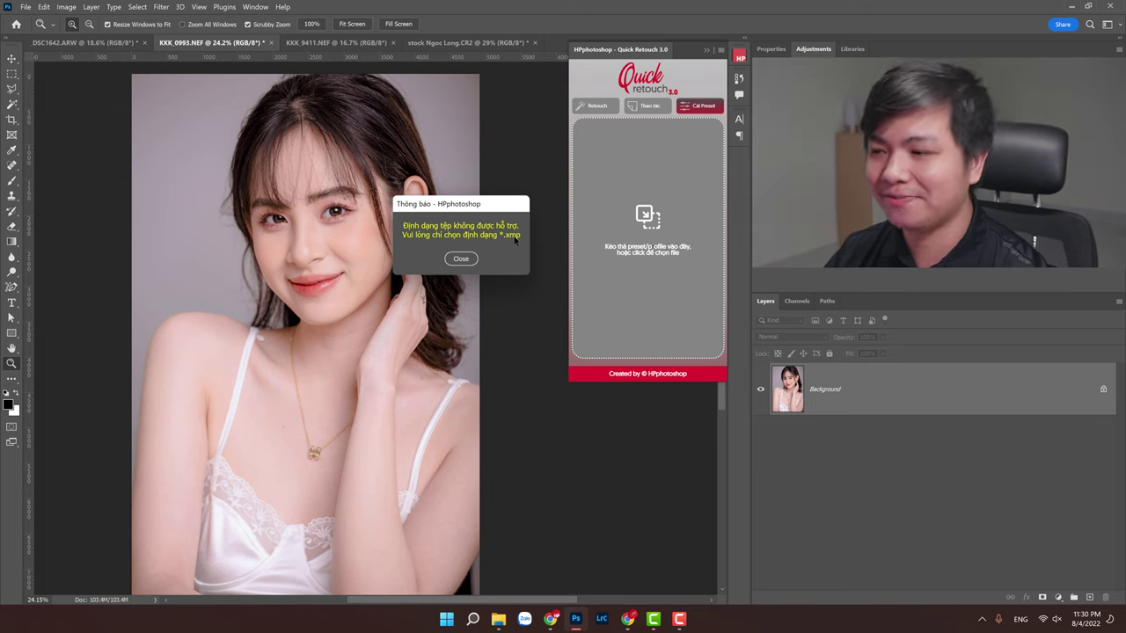
{"action": "left_click", "coordinate": [461, 258]}
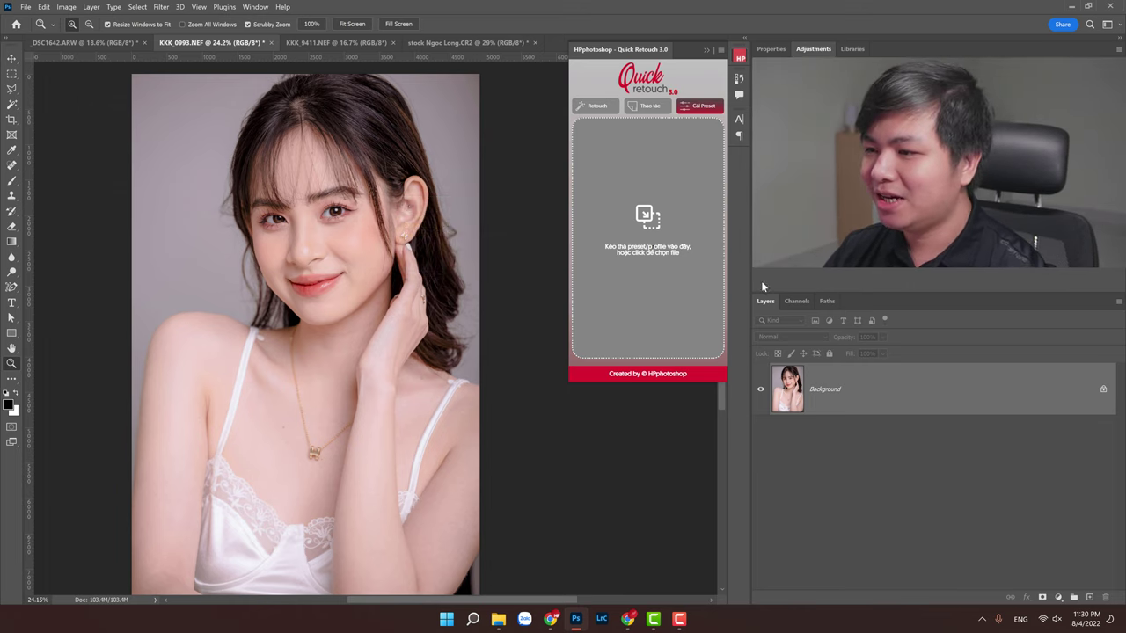
{"action": "left_click", "coordinate": [657, 254]}
{"action": "left_click", "coordinate": [636, 387]}
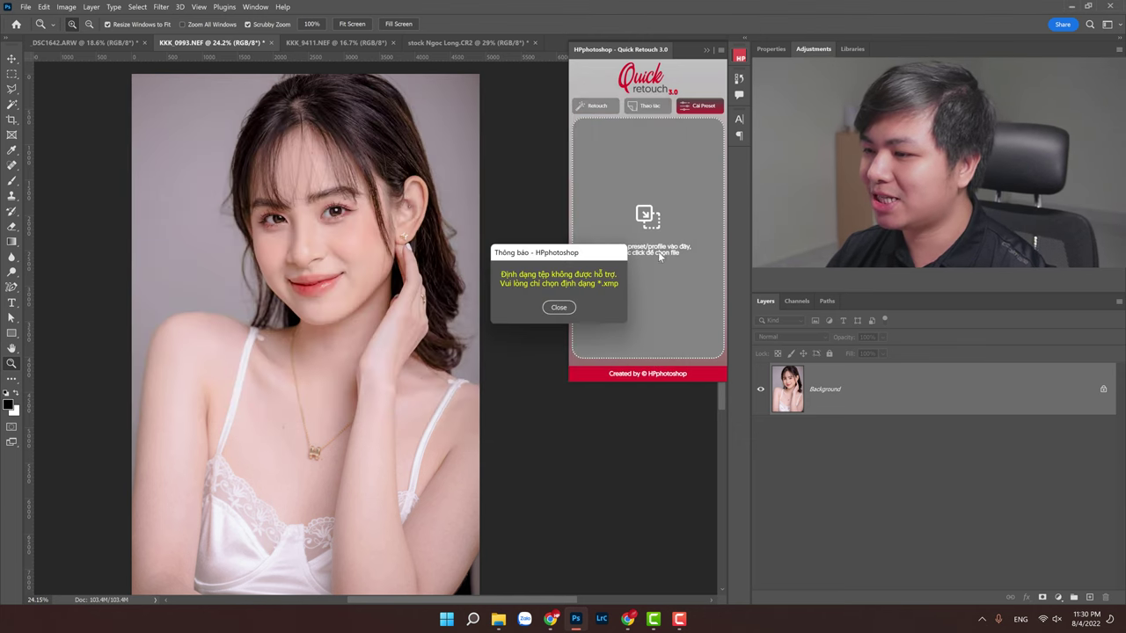
{"action": "left_click", "coordinate": [558, 308]}
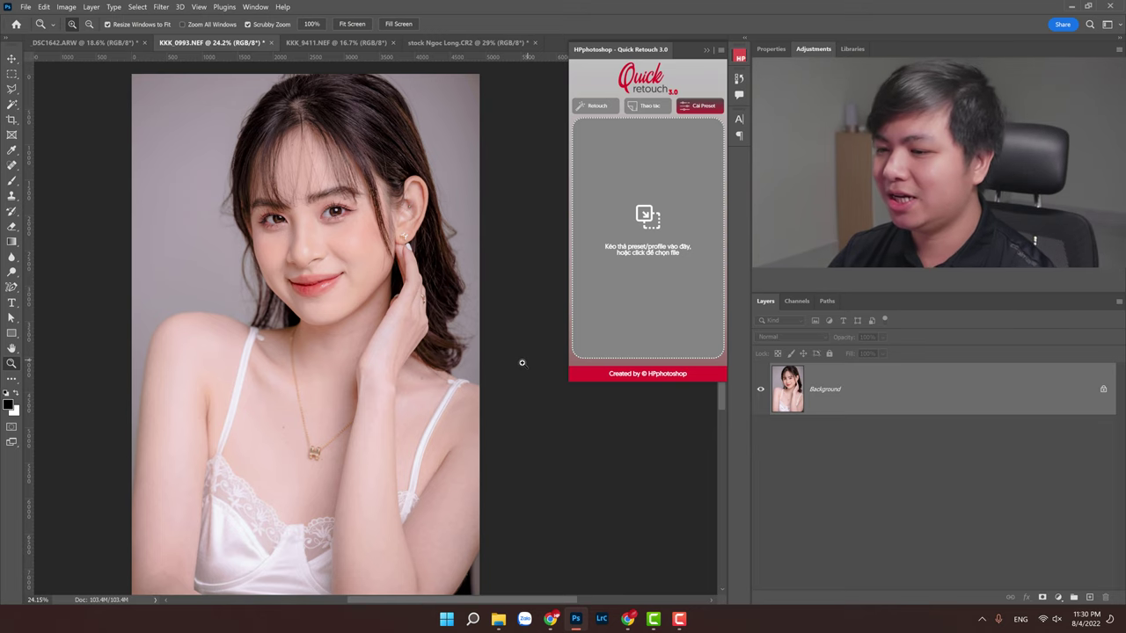
Step: Show the Quick Retouch skin and portrait tools, briefly visiting Chrome and returning
{"action": "left_click", "coordinate": [599, 107]}
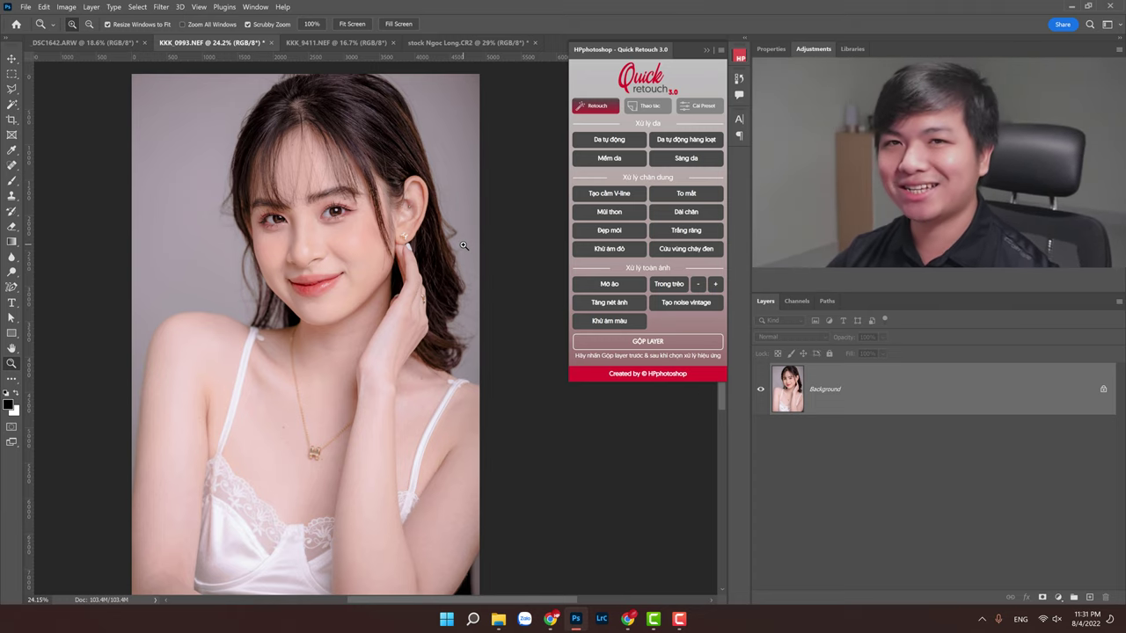
{"action": "left_click", "coordinate": [551, 619]}
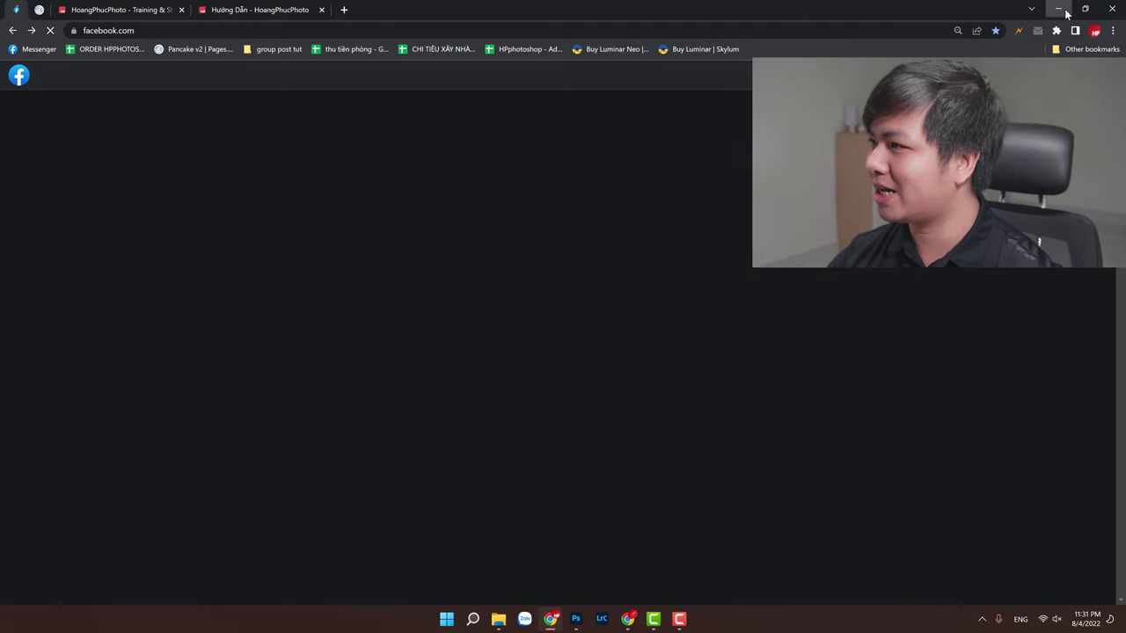
{"action": "left_click", "coordinate": [1058, 8]}
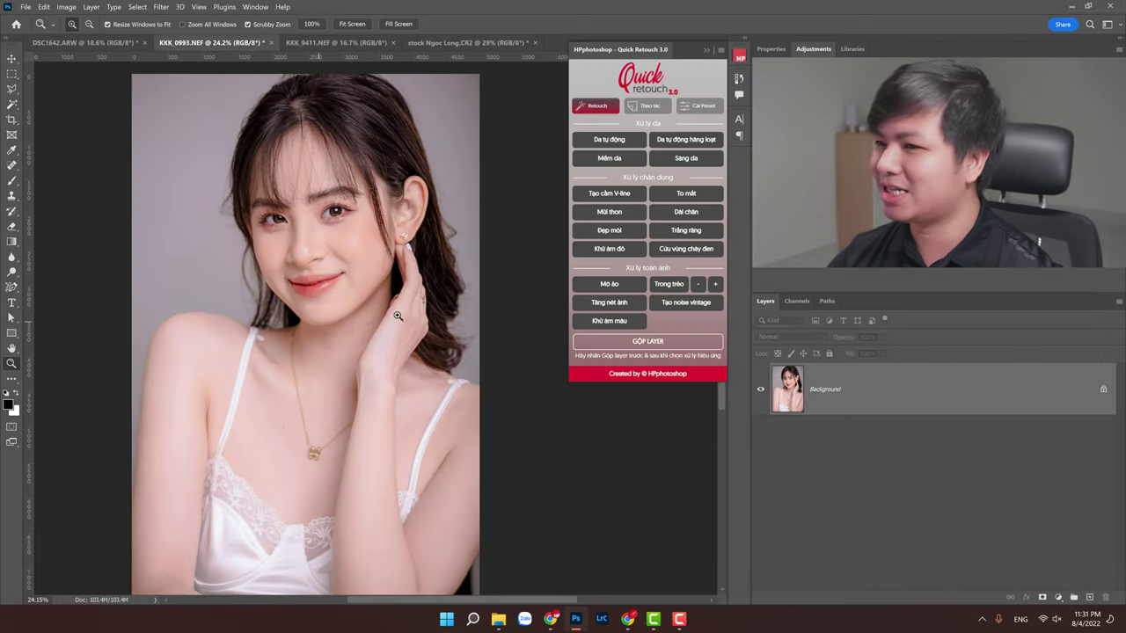